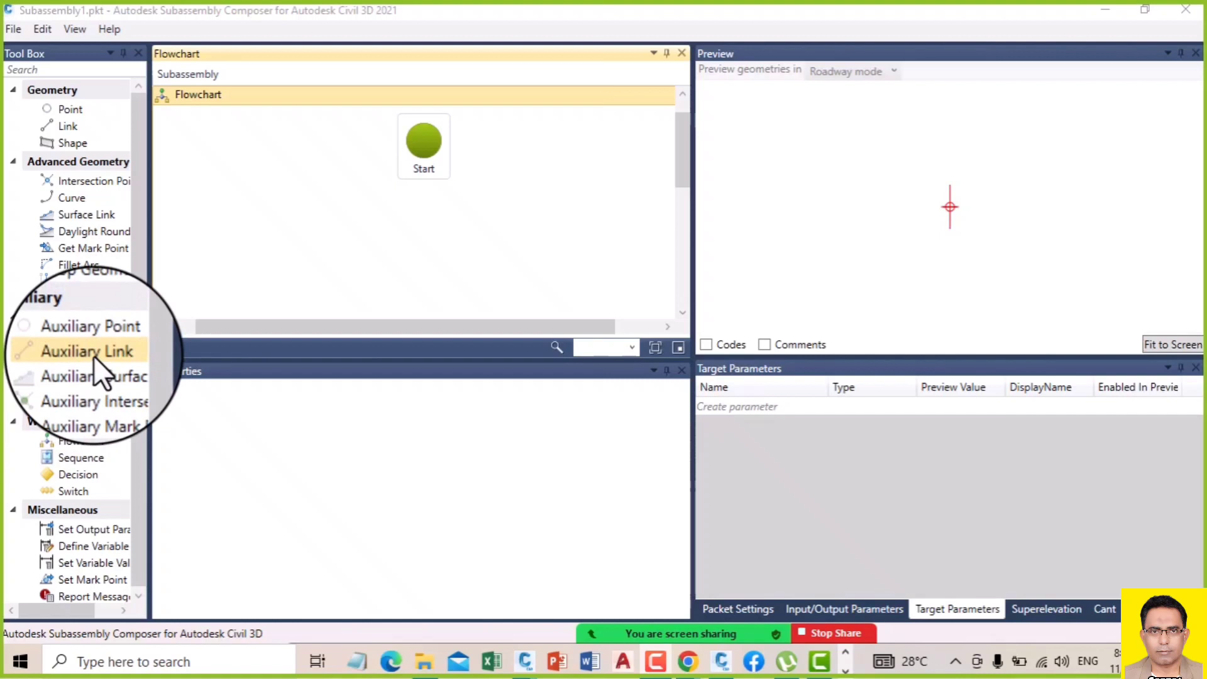
# Step: Add a flowchart element below the Start node of the main flowchart and open it
pyautogui.moveTo(151, 345); pyautogui.dragTo(155, 346)
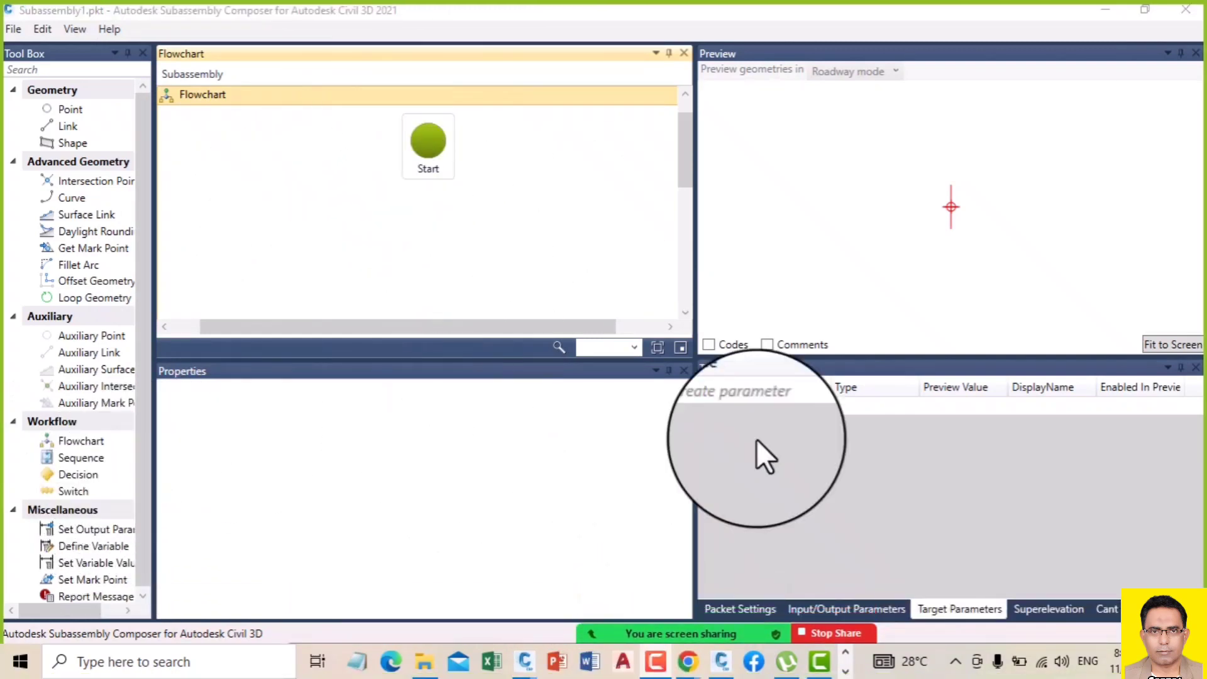
pyautogui.moveTo(68, 443); pyautogui.dragTo(409, 190)
pyautogui.click(402, 188)
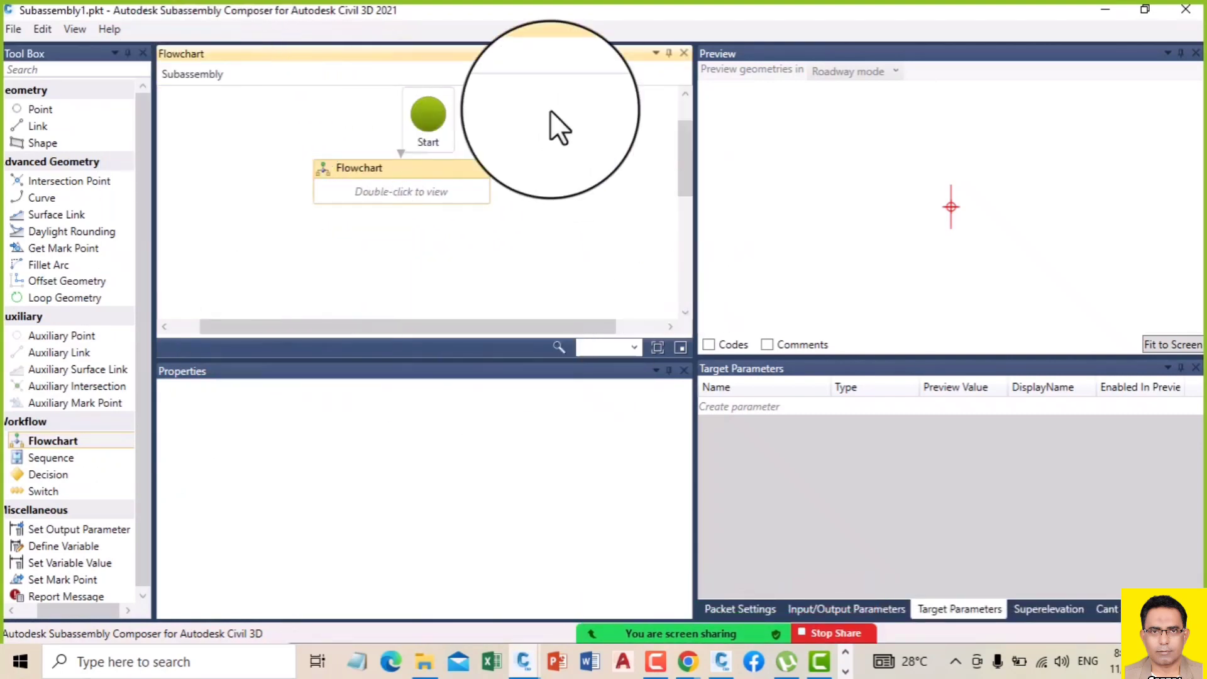
pyautogui.doubleClick(376, 187)
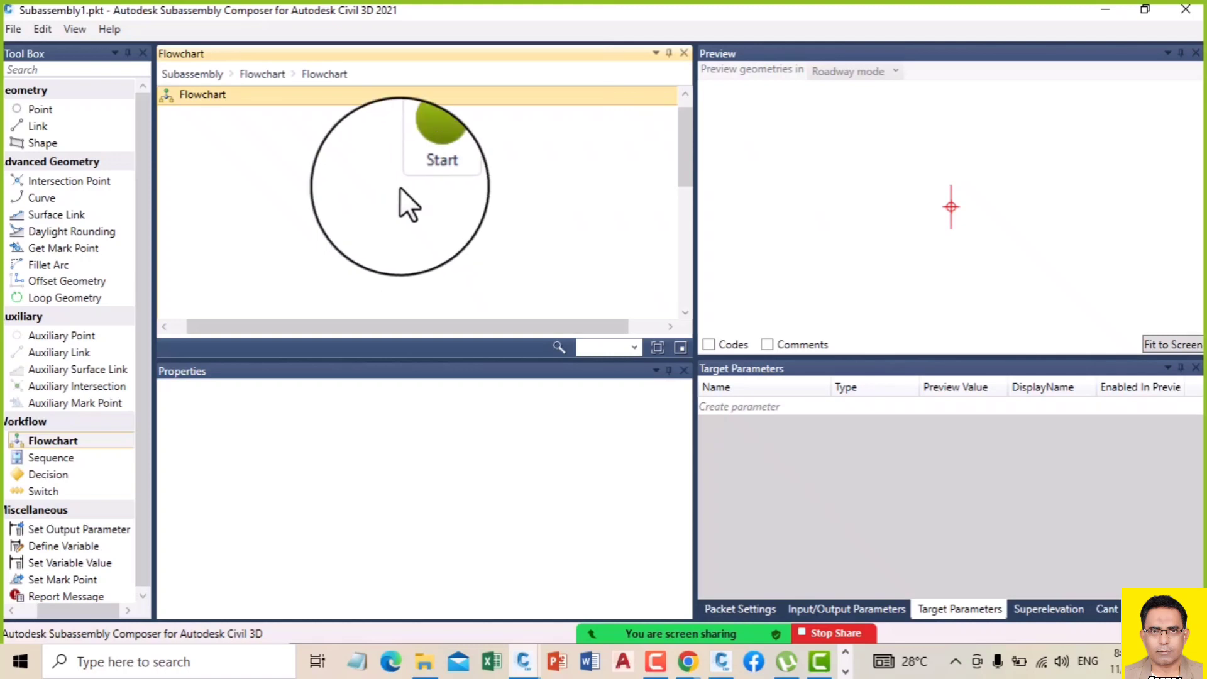
# Step: Return to the parent flowchart and rename the nested flowchart as Lane
pyautogui.doubleClick(383, 102)
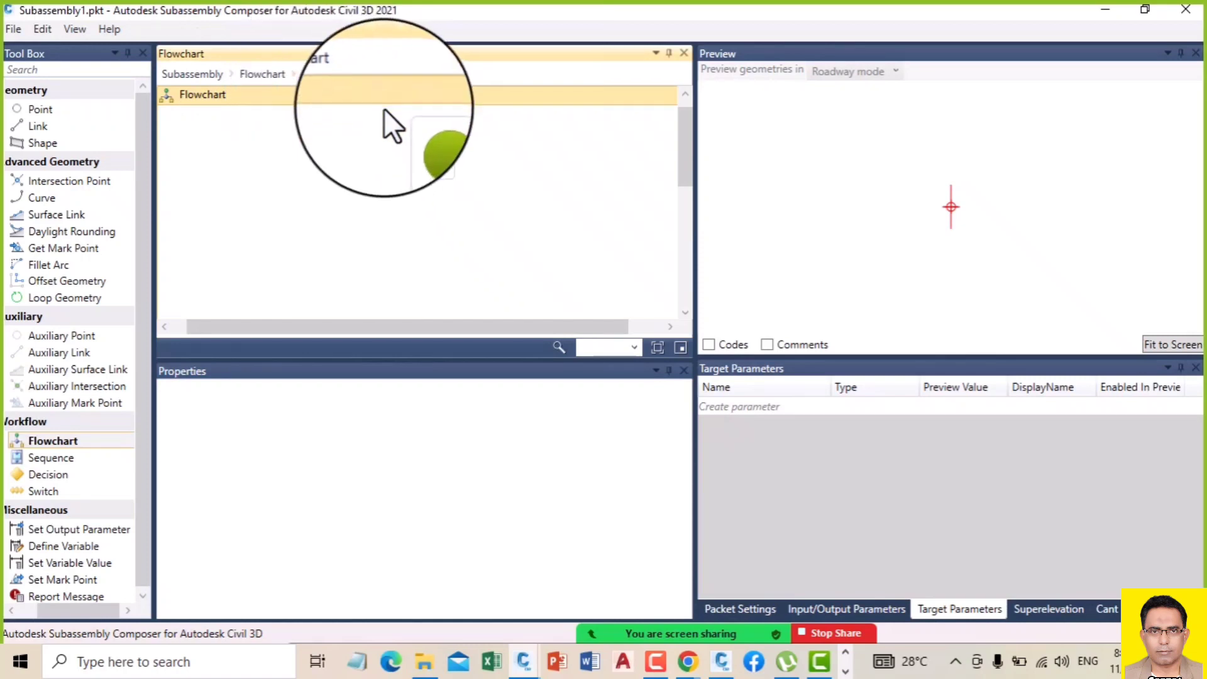
pyautogui.click(416, 150)
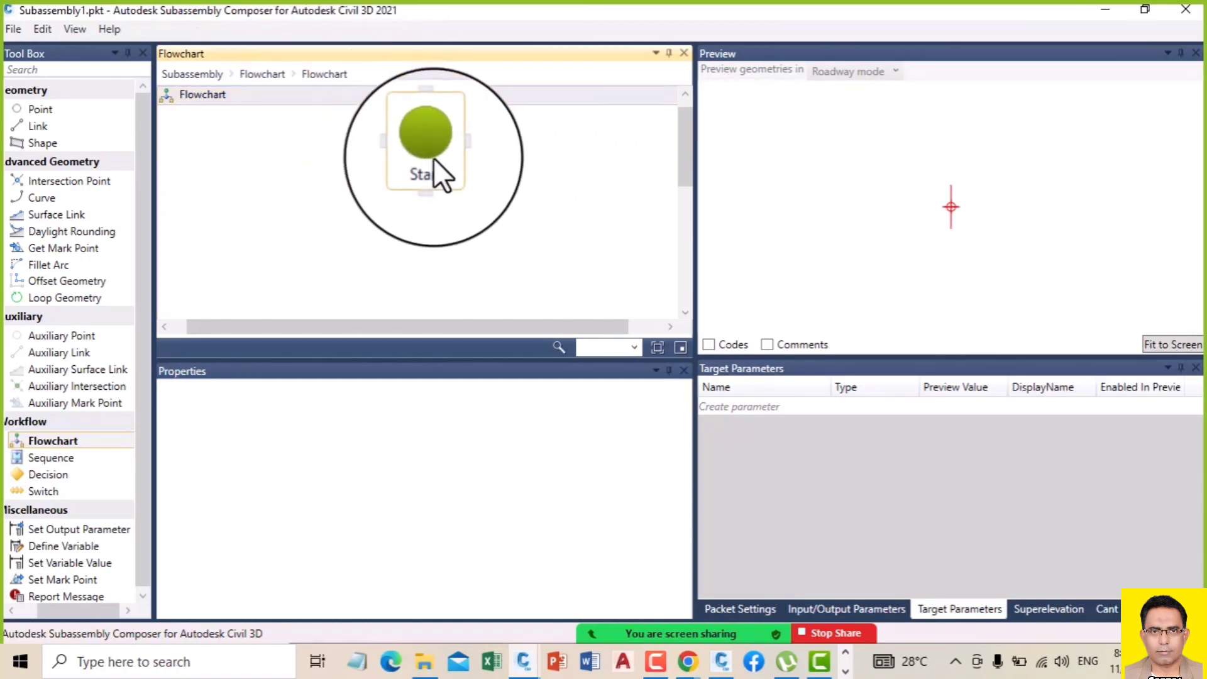
pyautogui.scroll(1, 481, 232)
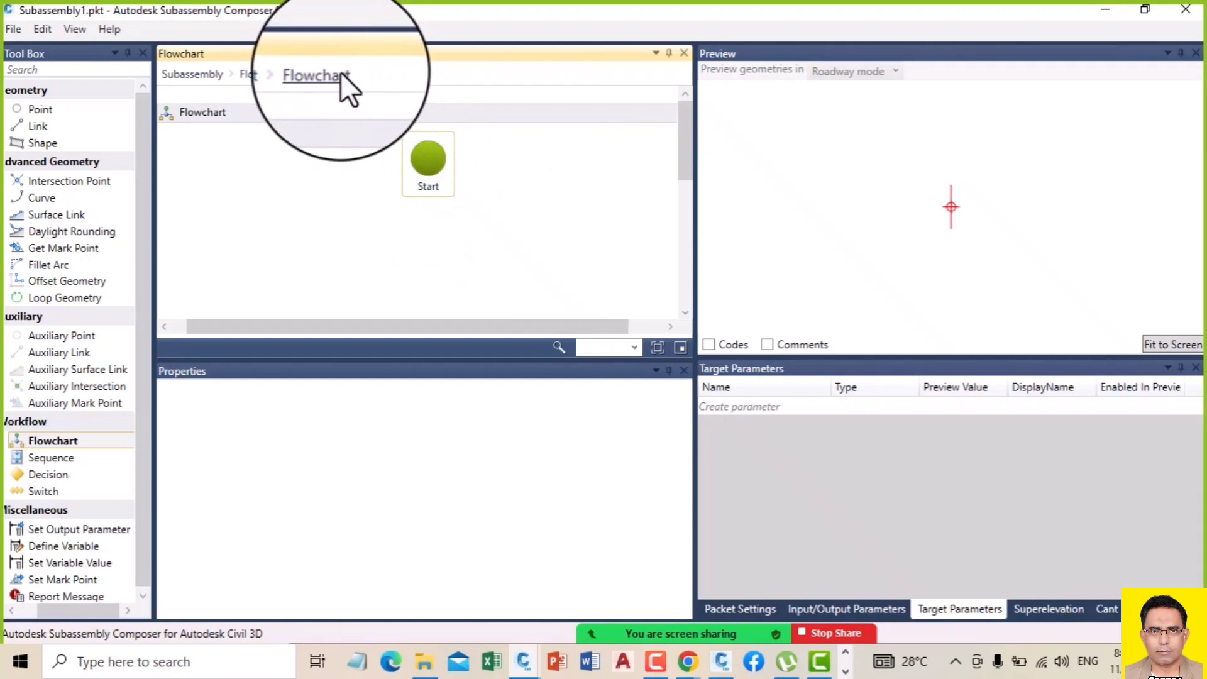
pyautogui.click(265, 76)
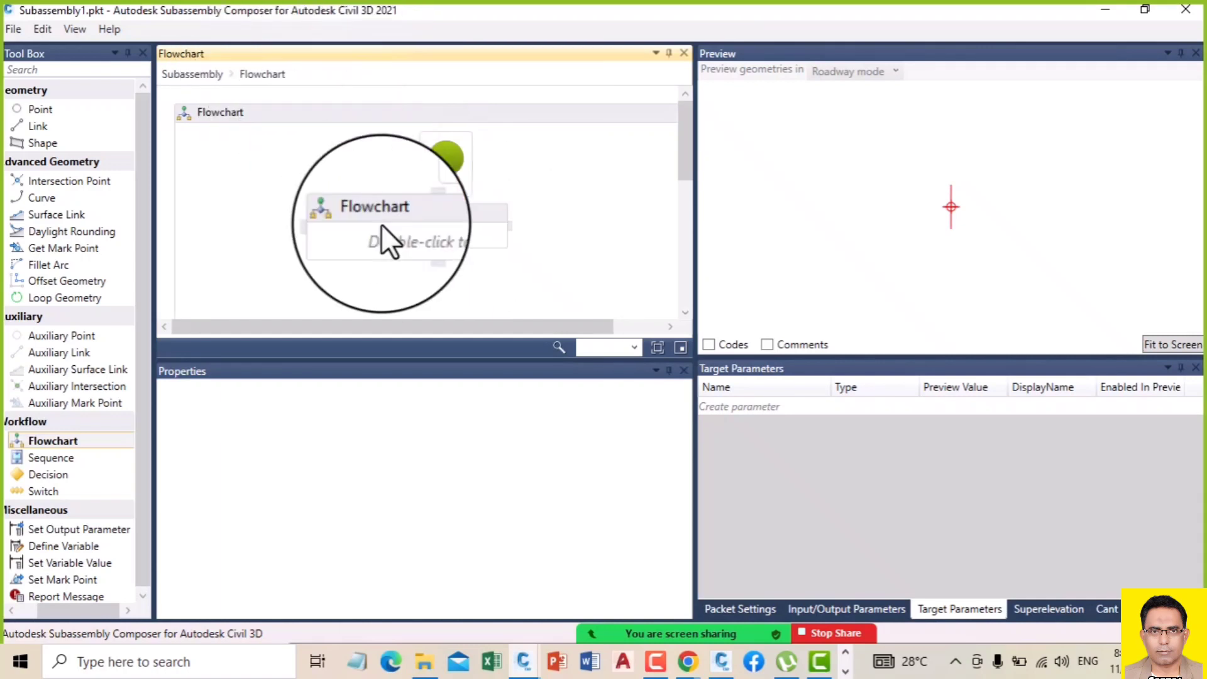
pyautogui.click(370, 195)
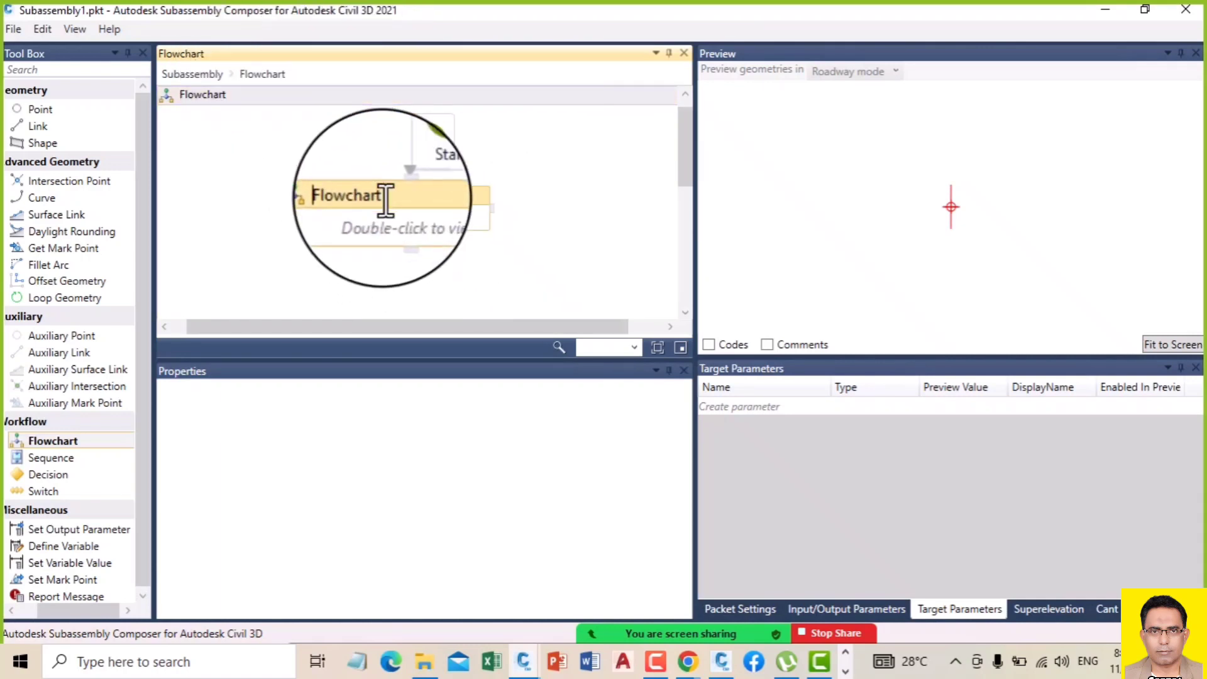
pyautogui.moveTo(333, 195); pyautogui.dragTo(385, 200)
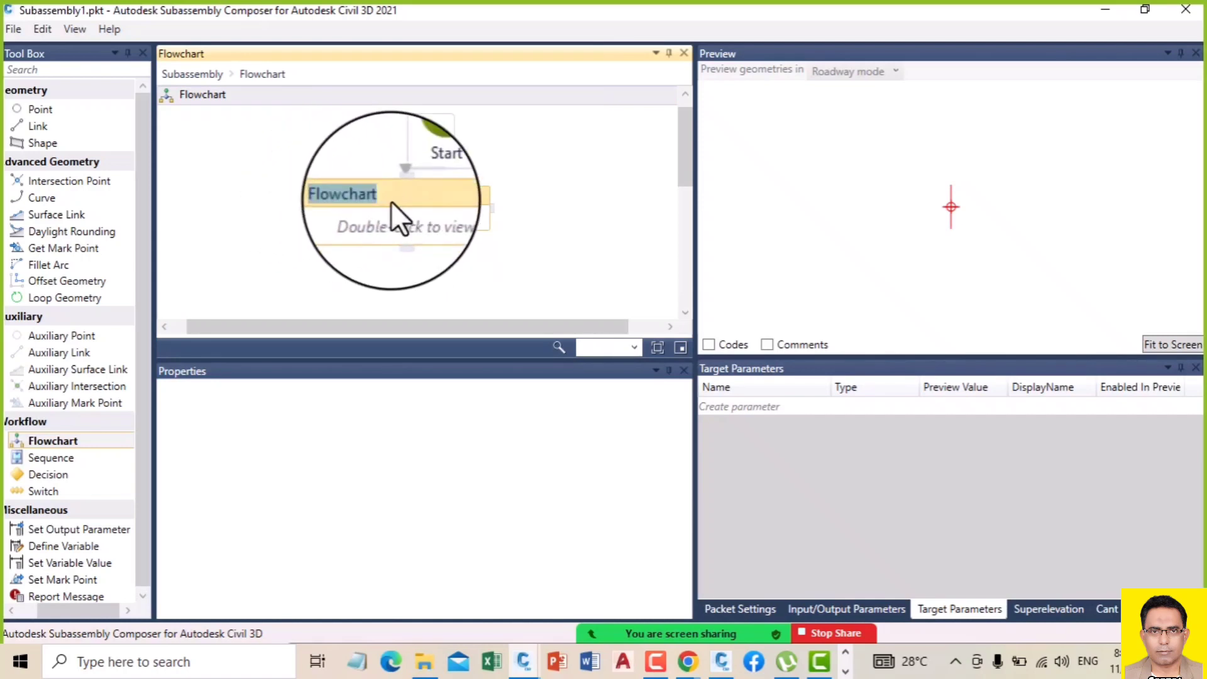
pyautogui.write('Lanr')
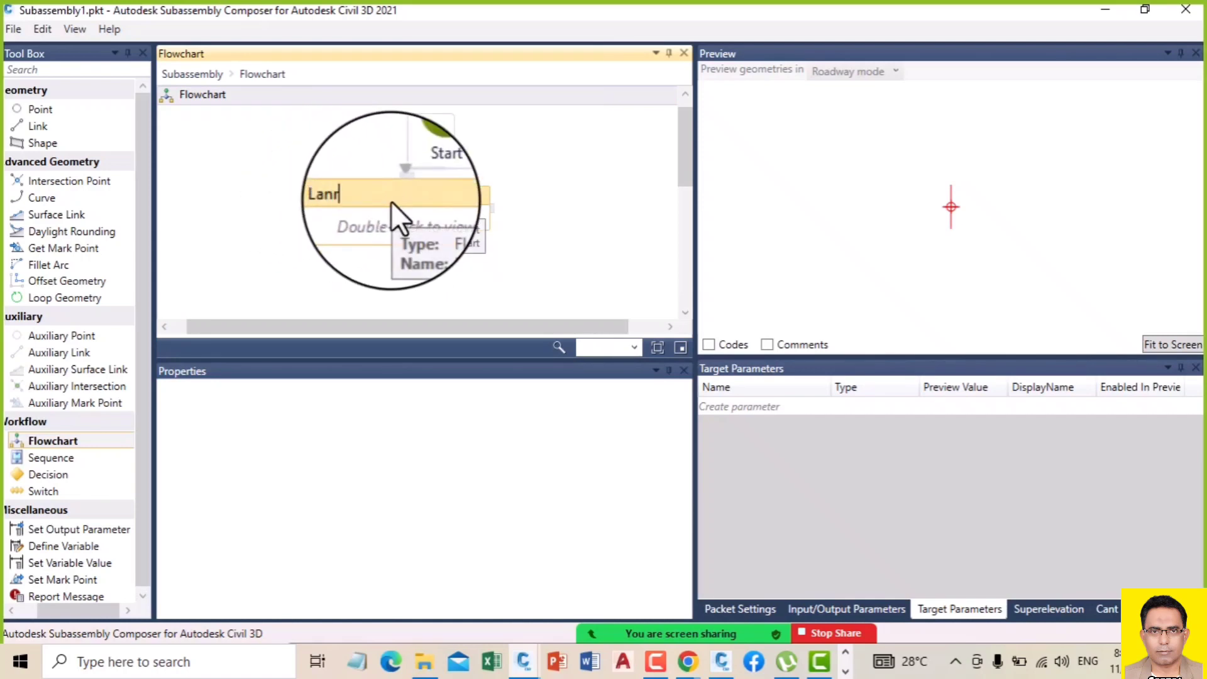
pyautogui.press('BackSpace')
pyautogui.write('e')
pyautogui.press('Return')
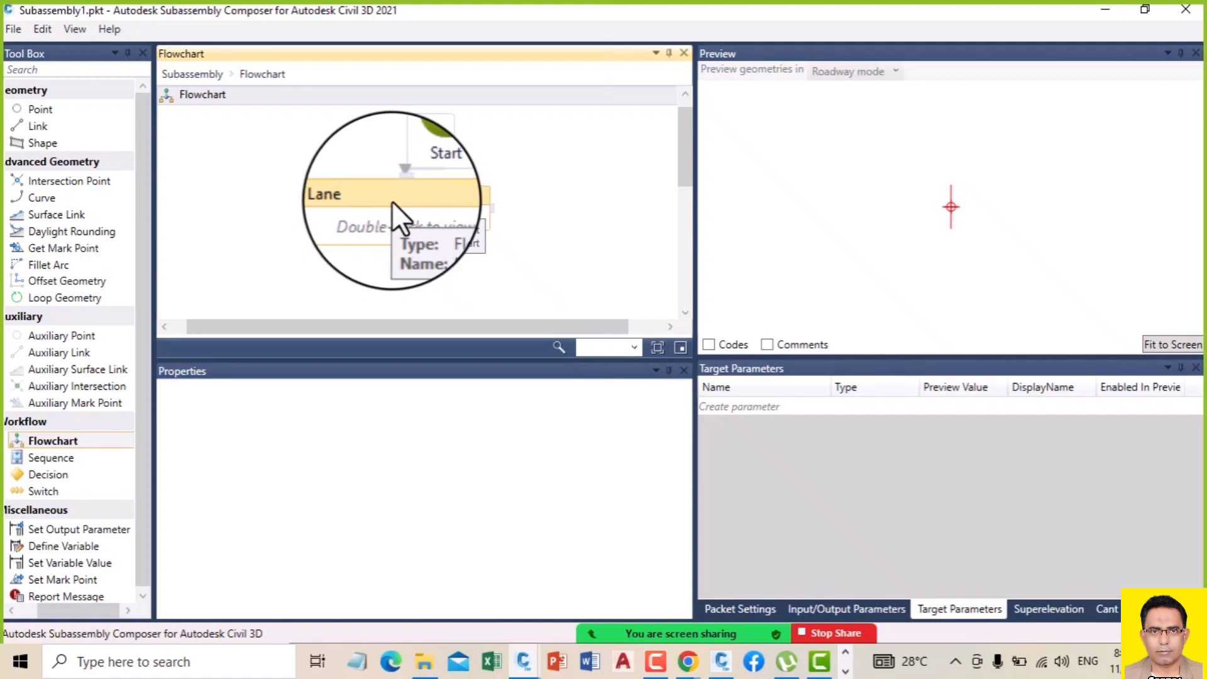
# Step: Try nesting another flowchart inside Lane, open it, and return to the parent flowchart
pyautogui.doubleClick(377, 216)
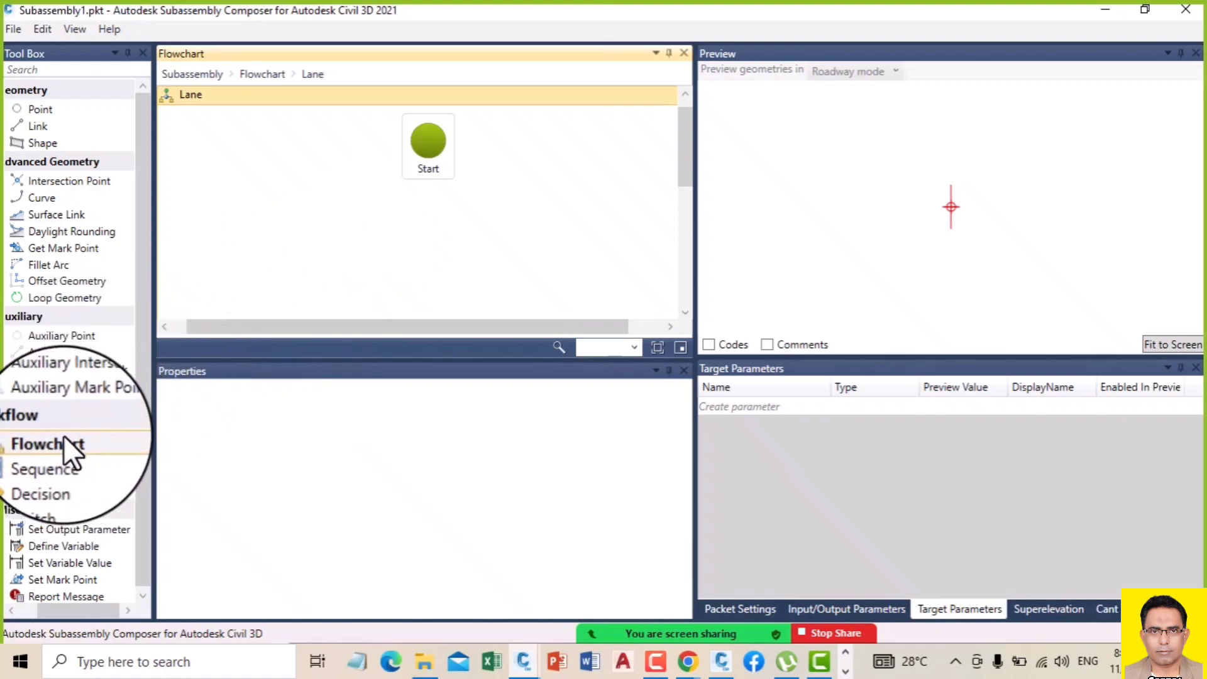
pyautogui.moveTo(63, 439); pyautogui.dragTo(386, 213)
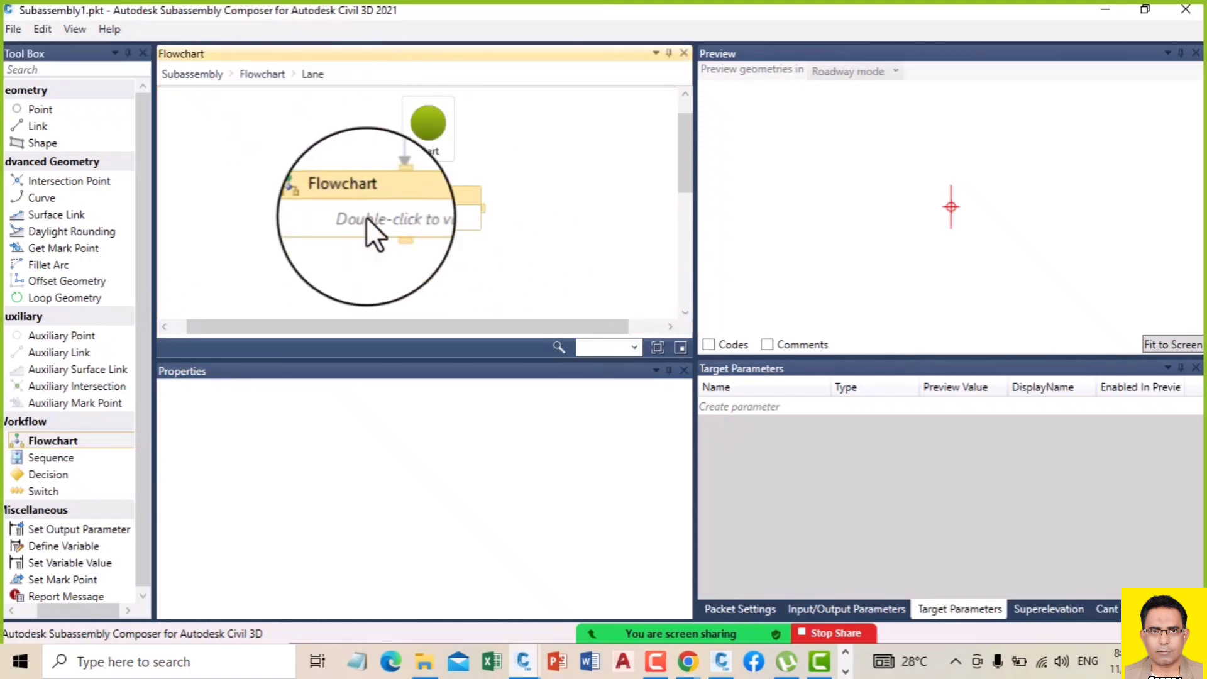
pyautogui.doubleClick(379, 195)
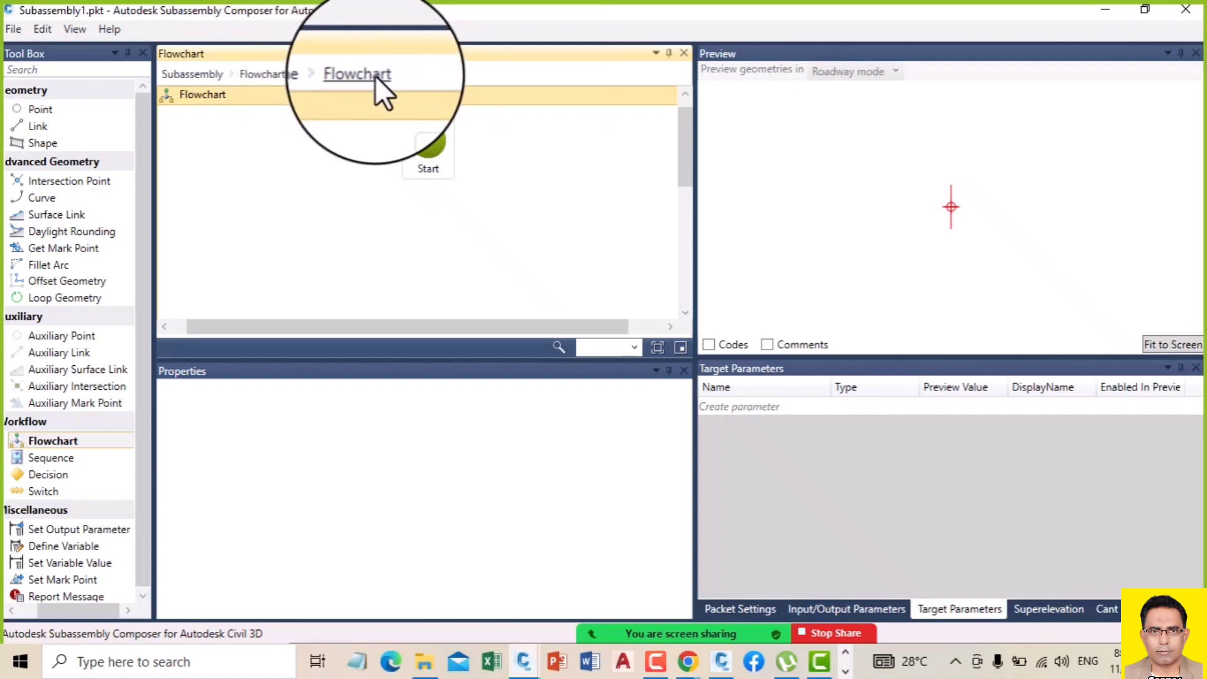
pyautogui.click(315, 72)
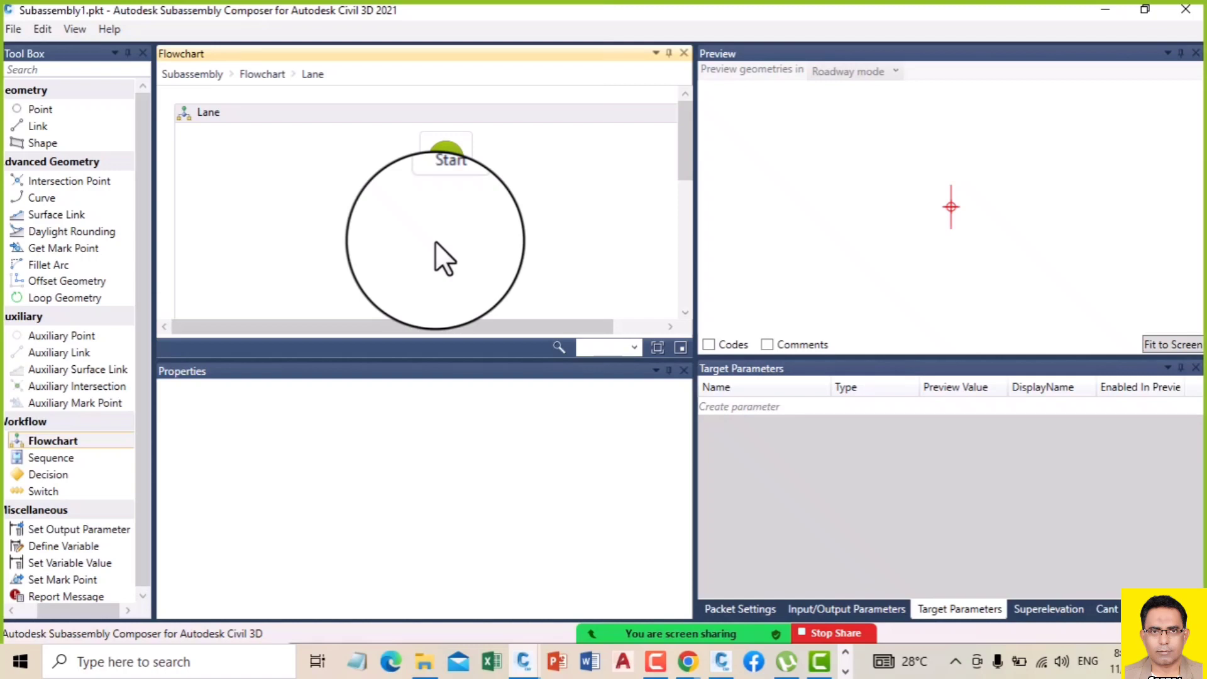
pyautogui.click(247, 76)
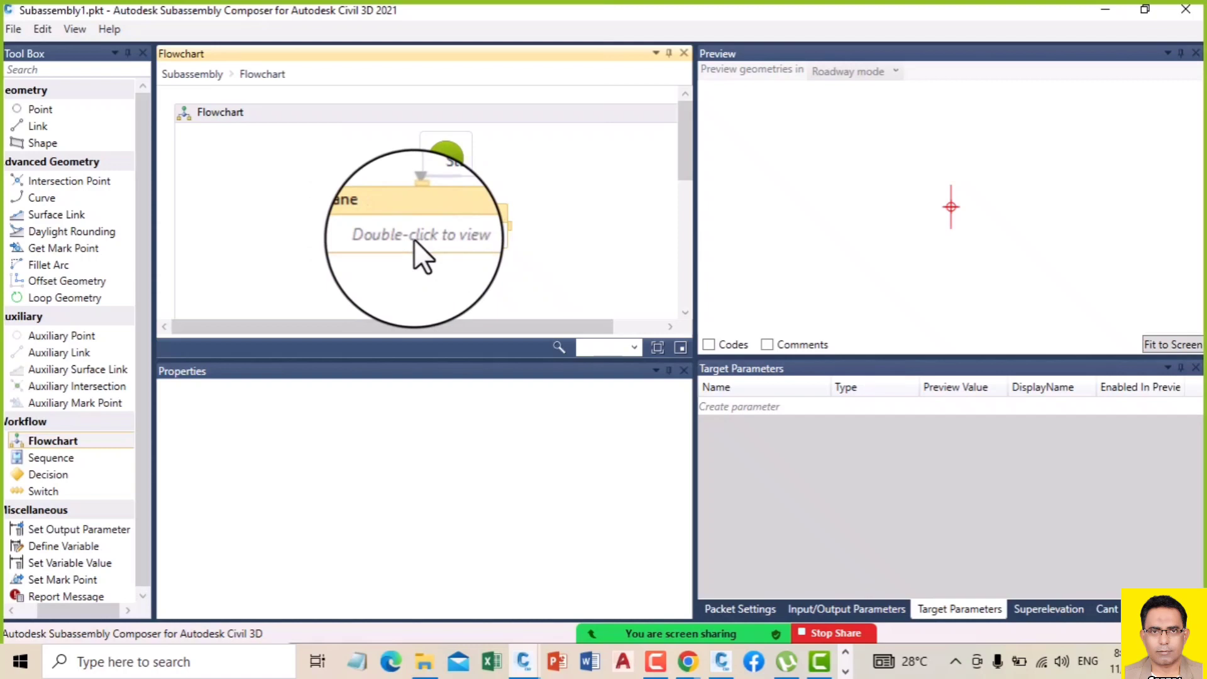
# Step: Open the Lane flowchart and add a Sequence element below its Start node
pyautogui.moveTo(424, 213); pyautogui.dragTo(427, 225)
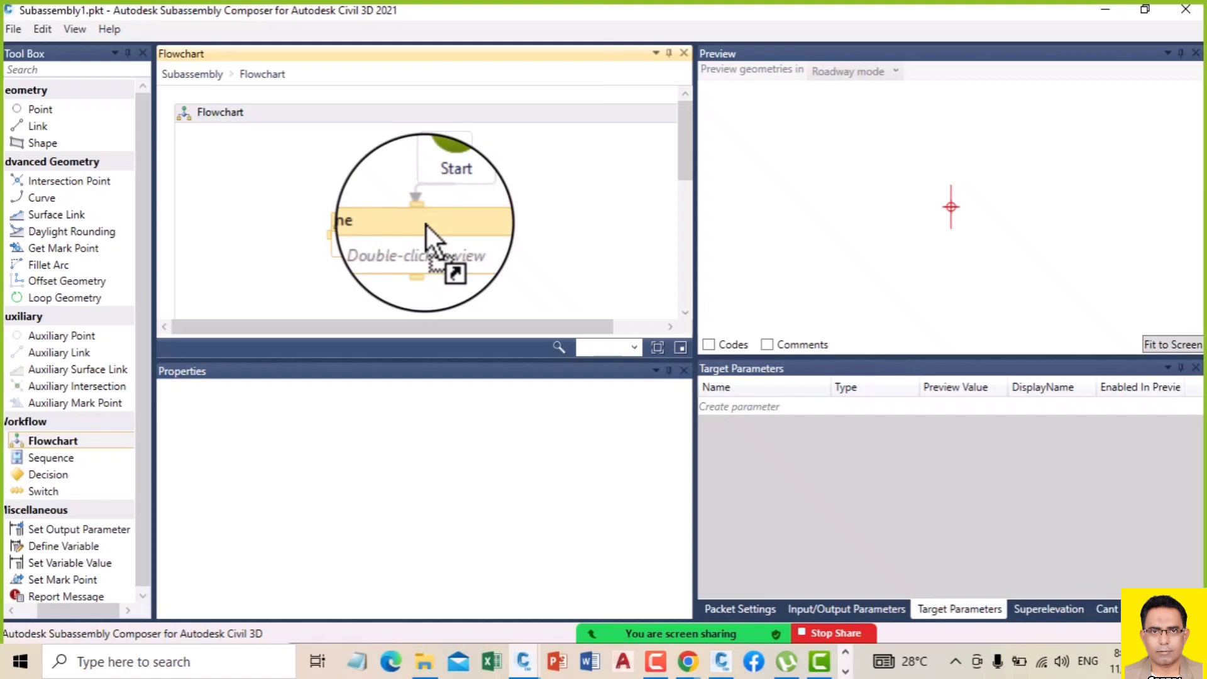
pyautogui.moveTo(426, 225); pyautogui.dragTo(426, 225)
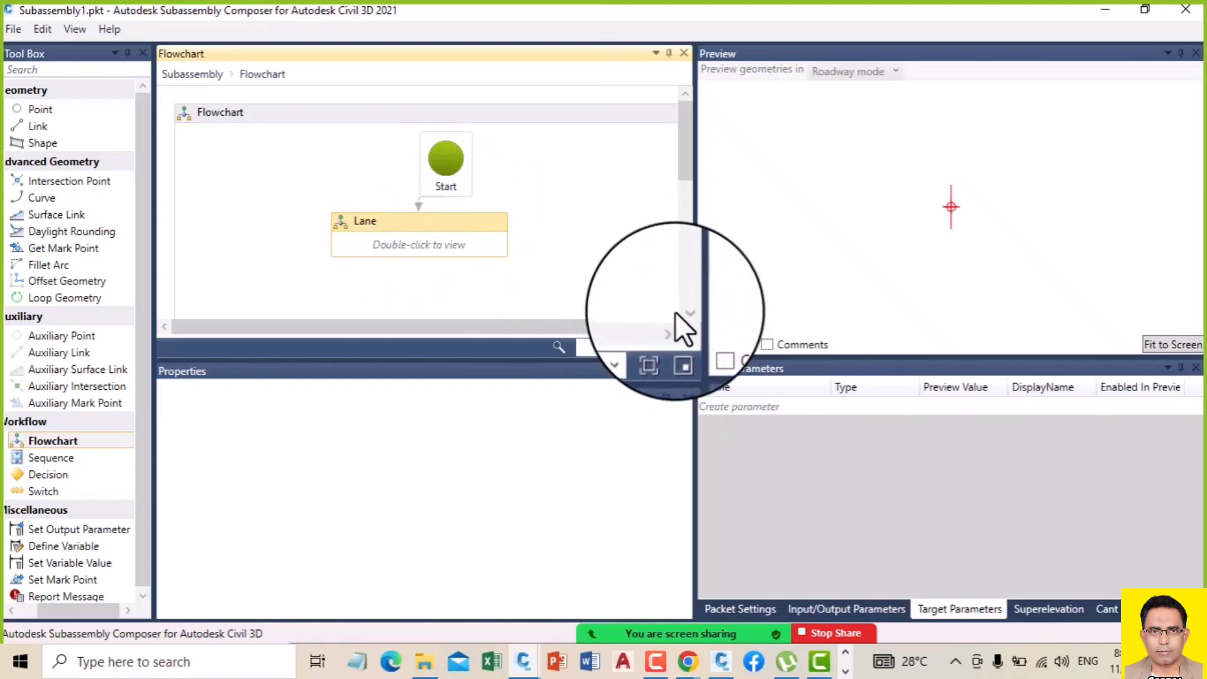
pyautogui.doubleClick(431, 242)
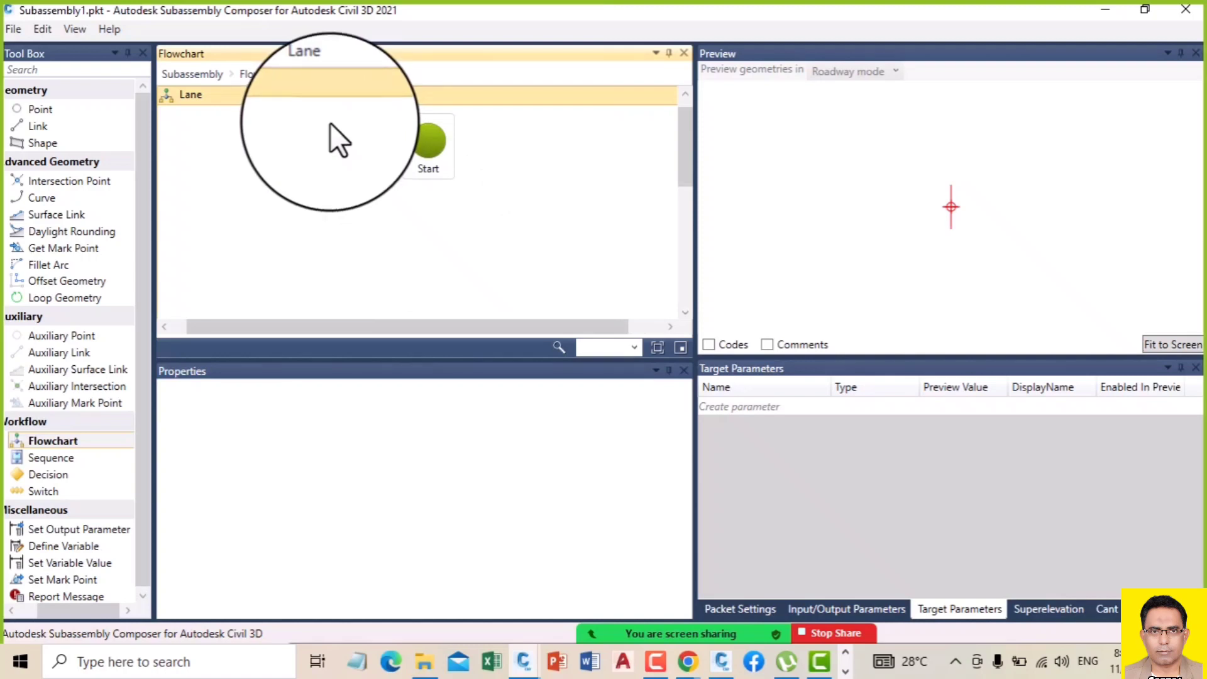
pyautogui.moveTo(55, 462); pyautogui.dragTo(408, 206)
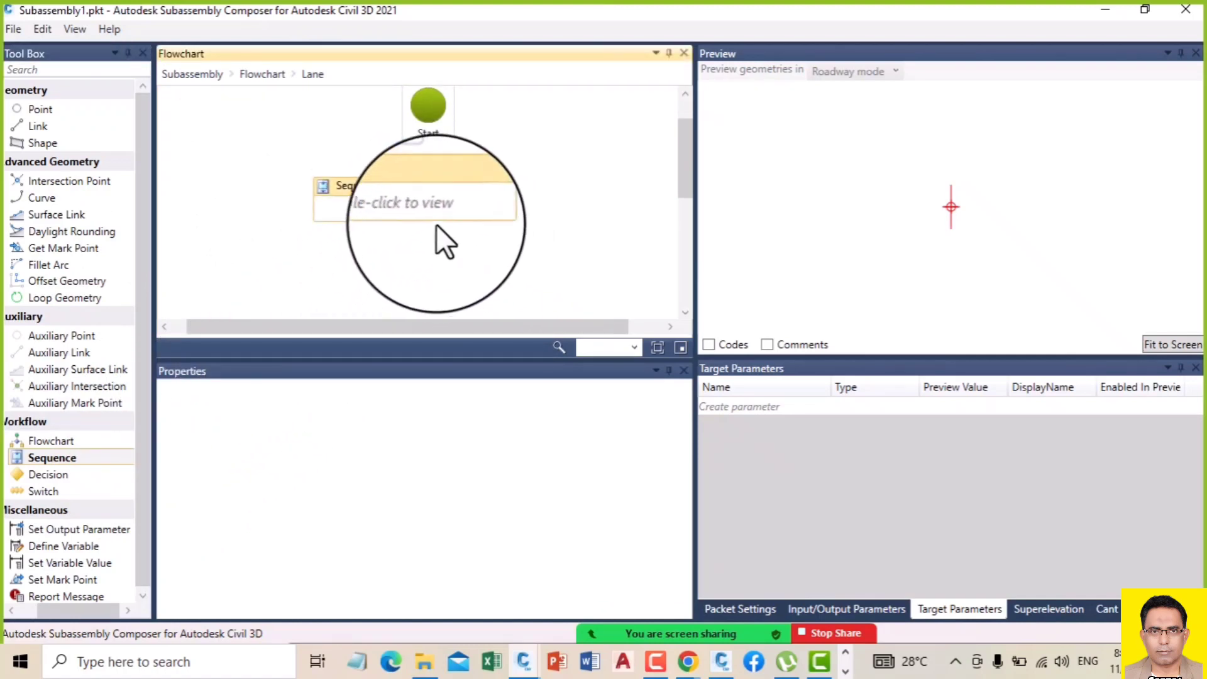
# Step: Add a point and a decision element below the Sequence in the Lane flowchart
pyautogui.moveTo(91, 108); pyautogui.dragTo(435, 288)
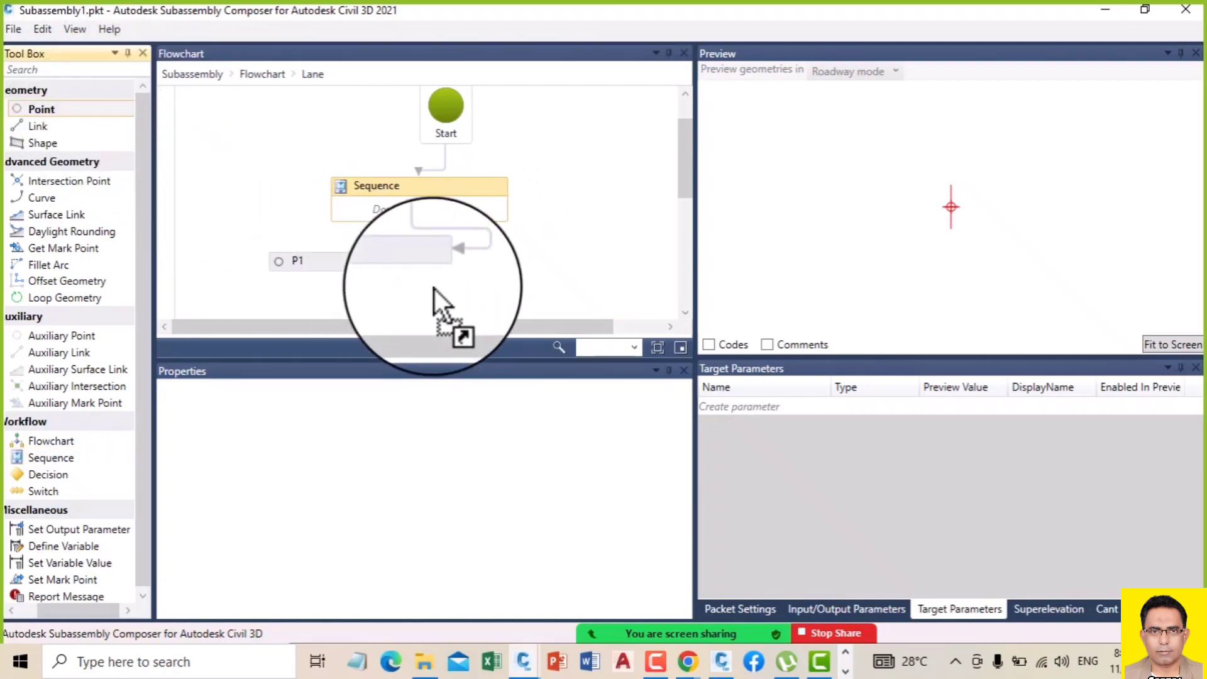
pyautogui.click(416, 260)
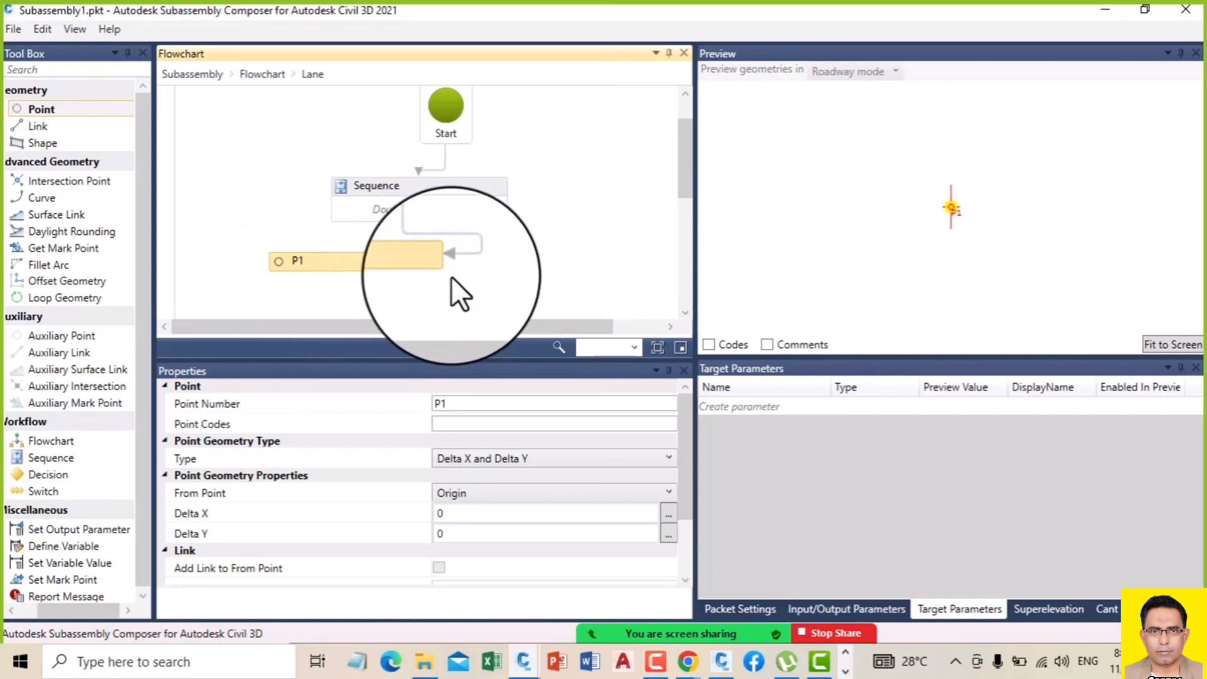
pyautogui.click(685, 312)
pyautogui.click(685, 312)
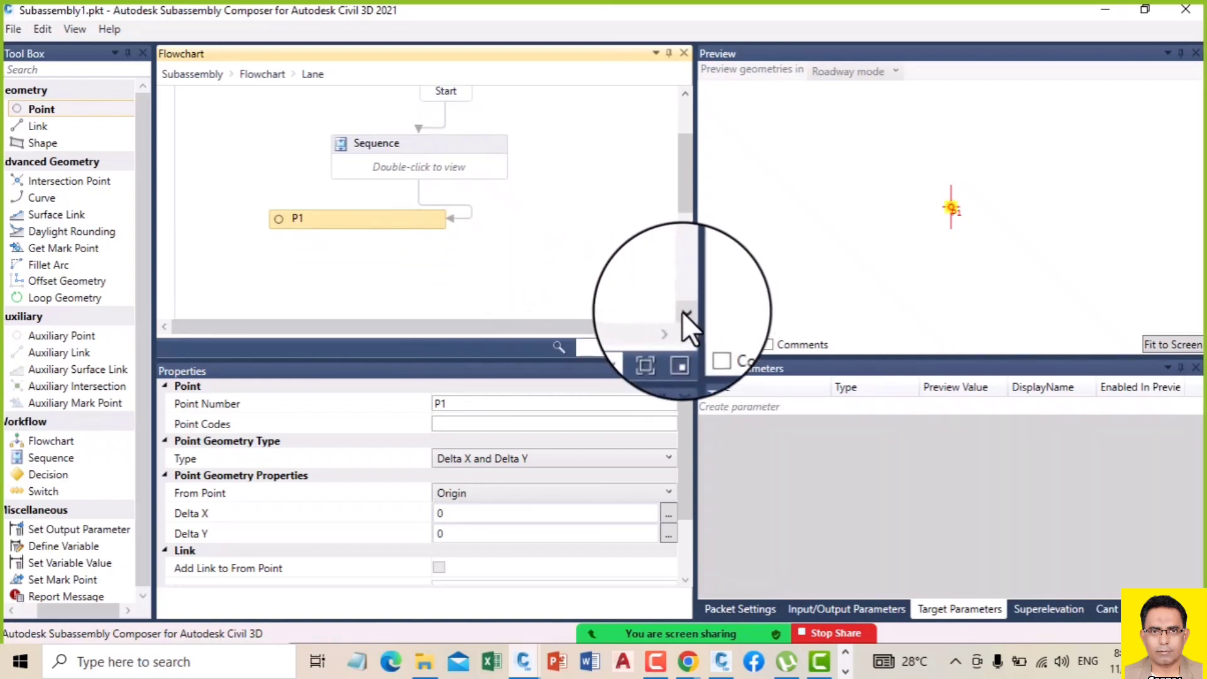
pyautogui.moveTo(54, 473); pyautogui.dragTo(381, 222)
pyautogui.scroll(3, 393, 170)
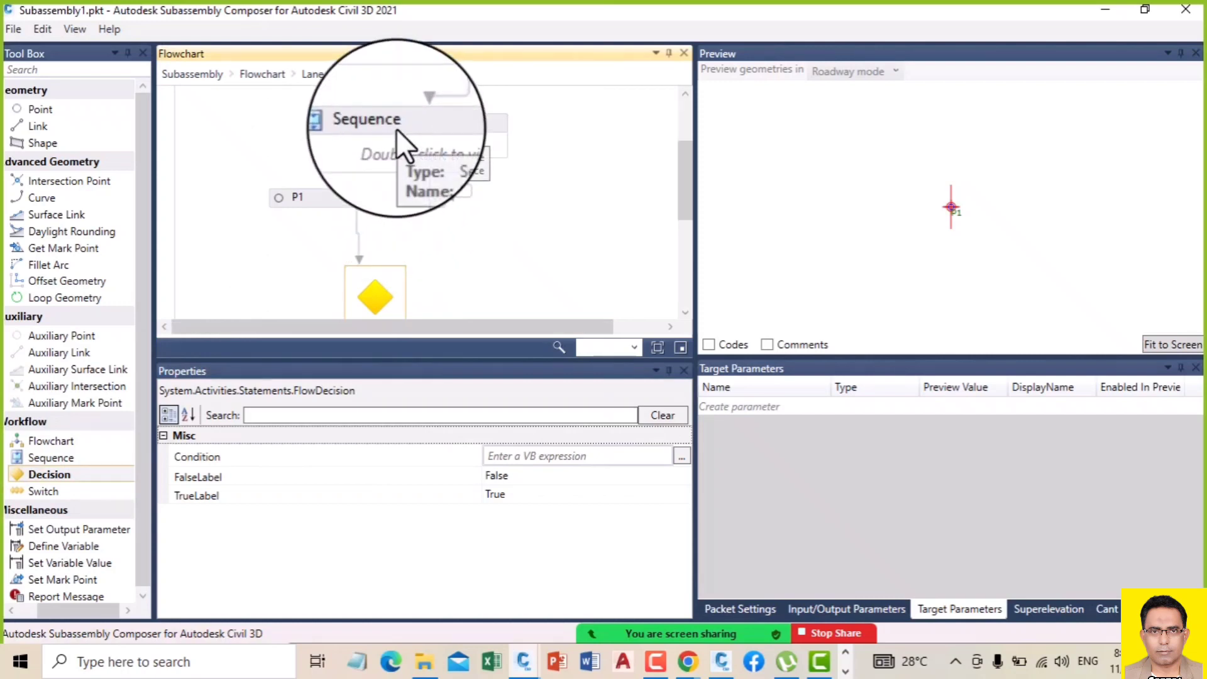
# Step: Delete the point and the decision element from the Lane flowchart
pyautogui.click(369, 204)
pyautogui.press('Delete')
pyautogui.click(367, 284)
pyautogui.press('Delete')
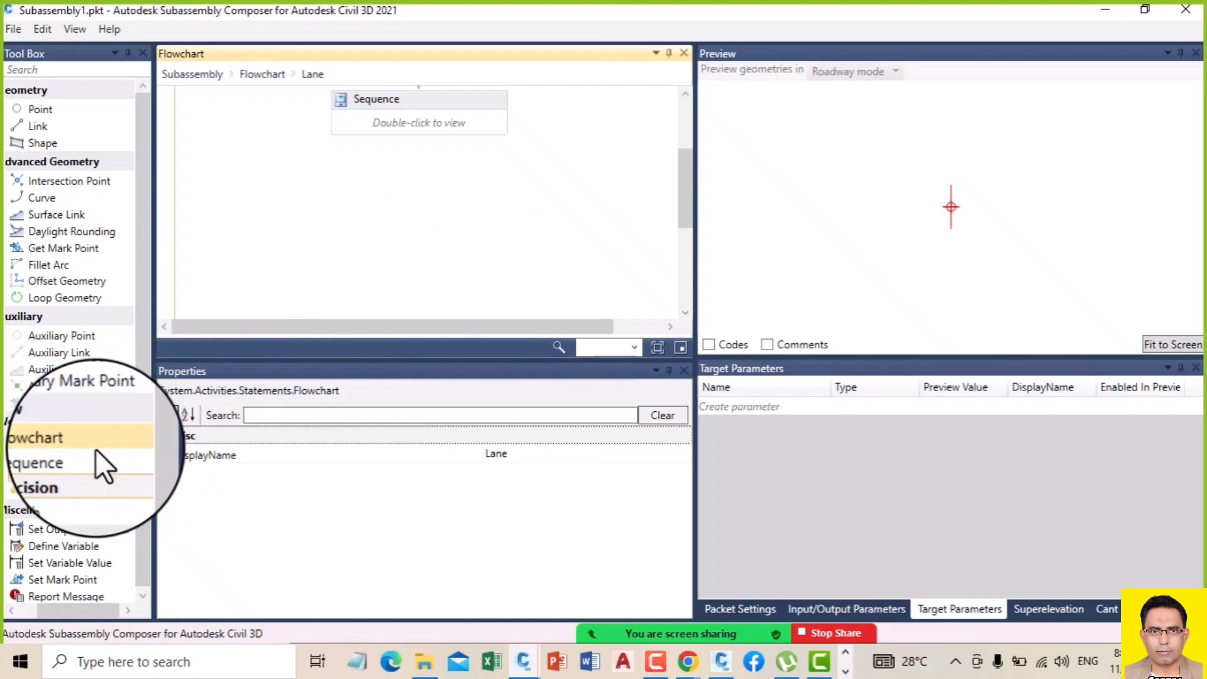
# Step: Open the Sequence in the Lane flowchart and add a point element inside it
pyautogui.click(83, 460)
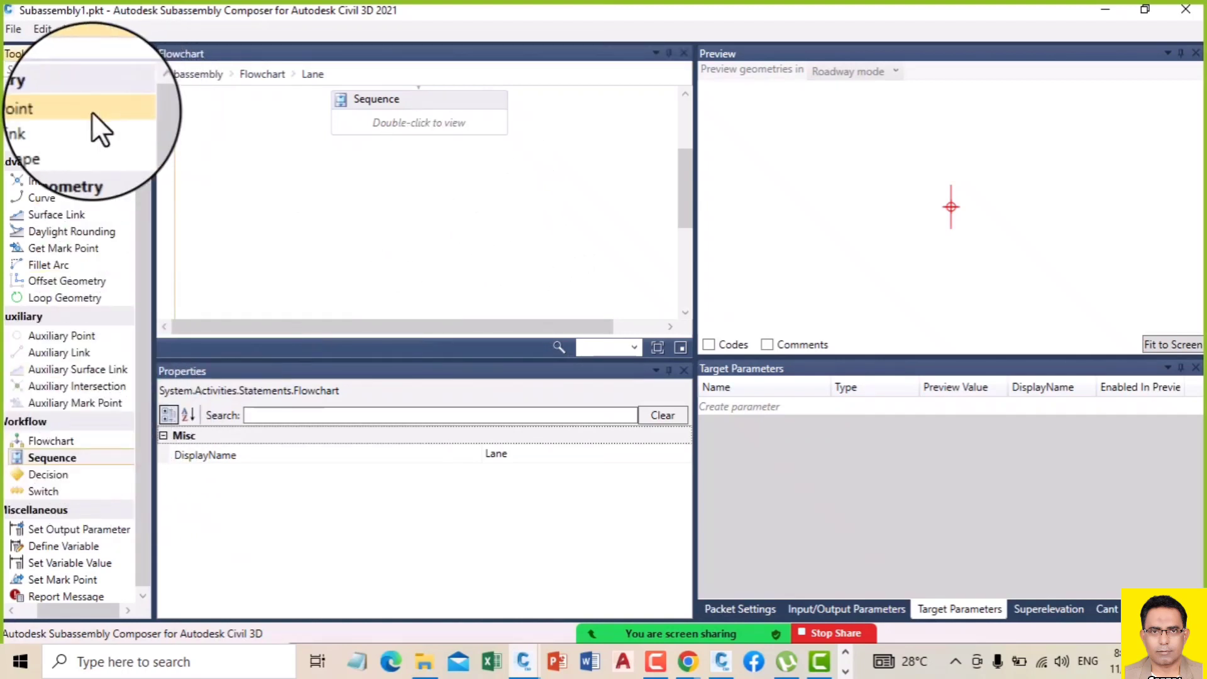
pyautogui.doubleClick(394, 122)
pyautogui.moveTo(116, 107); pyautogui.dragTo(421, 217)
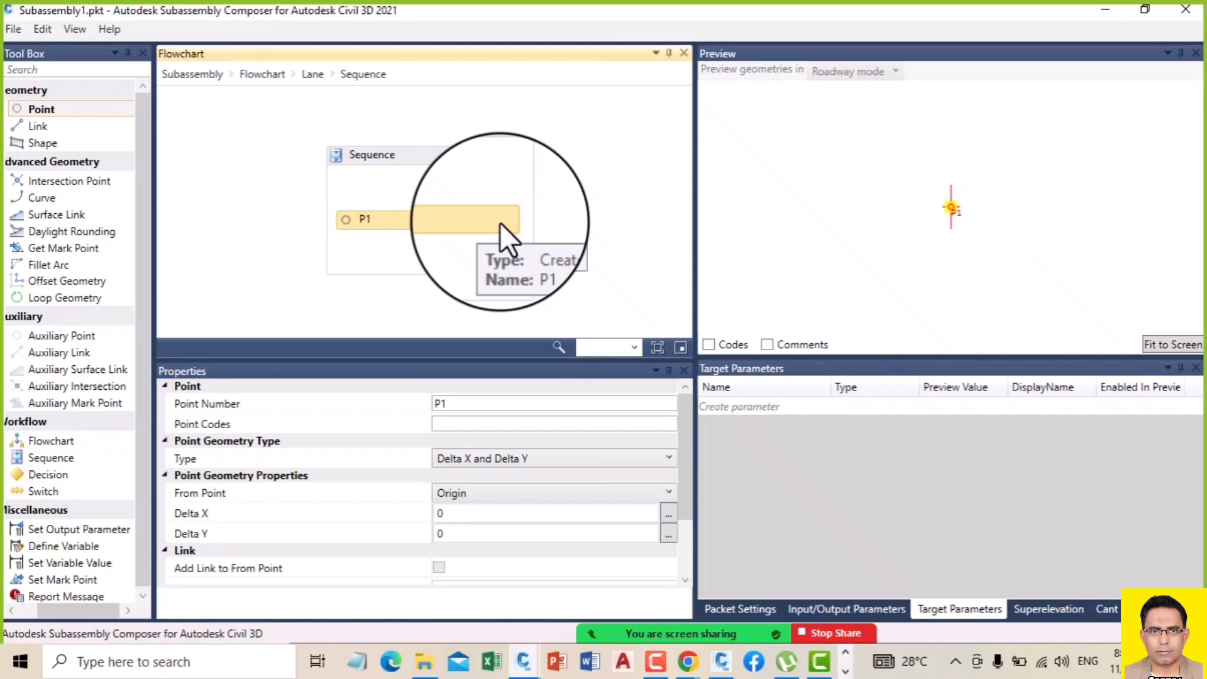
# Step: Set the Delta X of point P1 to 1
pyautogui.click(462, 509)
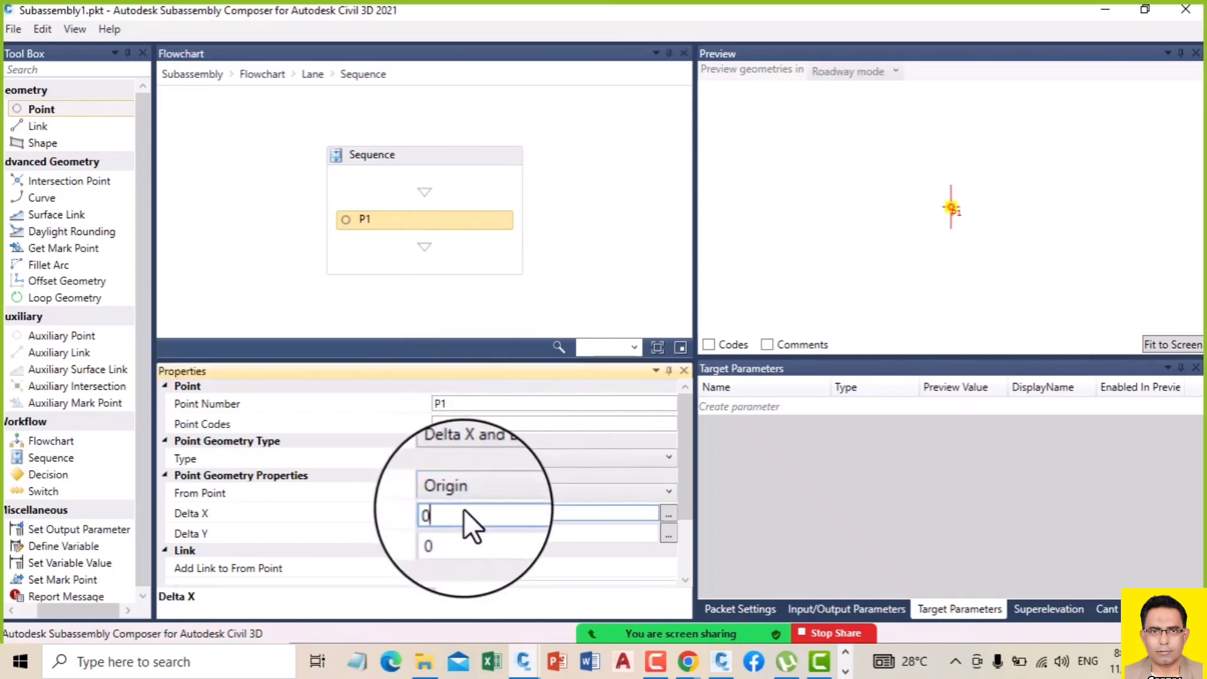
pyautogui.press('BackSpace')
pyautogui.click(639, 246)
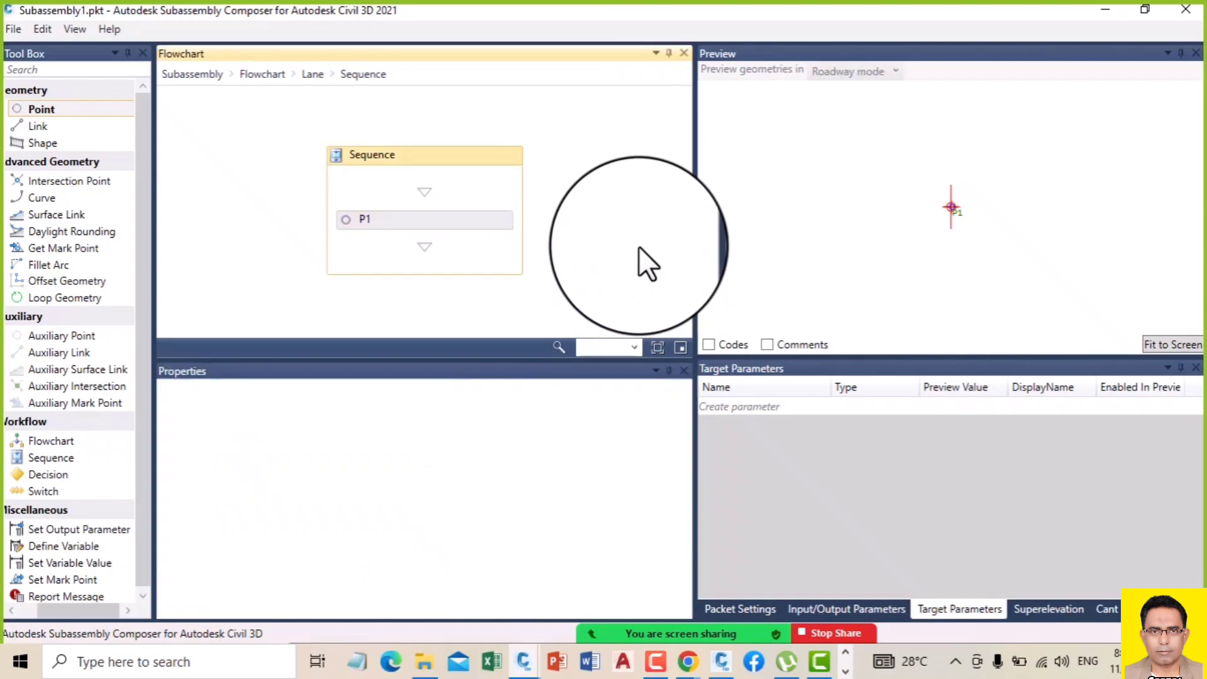
# Step: Set the Delta X of point P1 back to 0
pyautogui.click(392, 218)
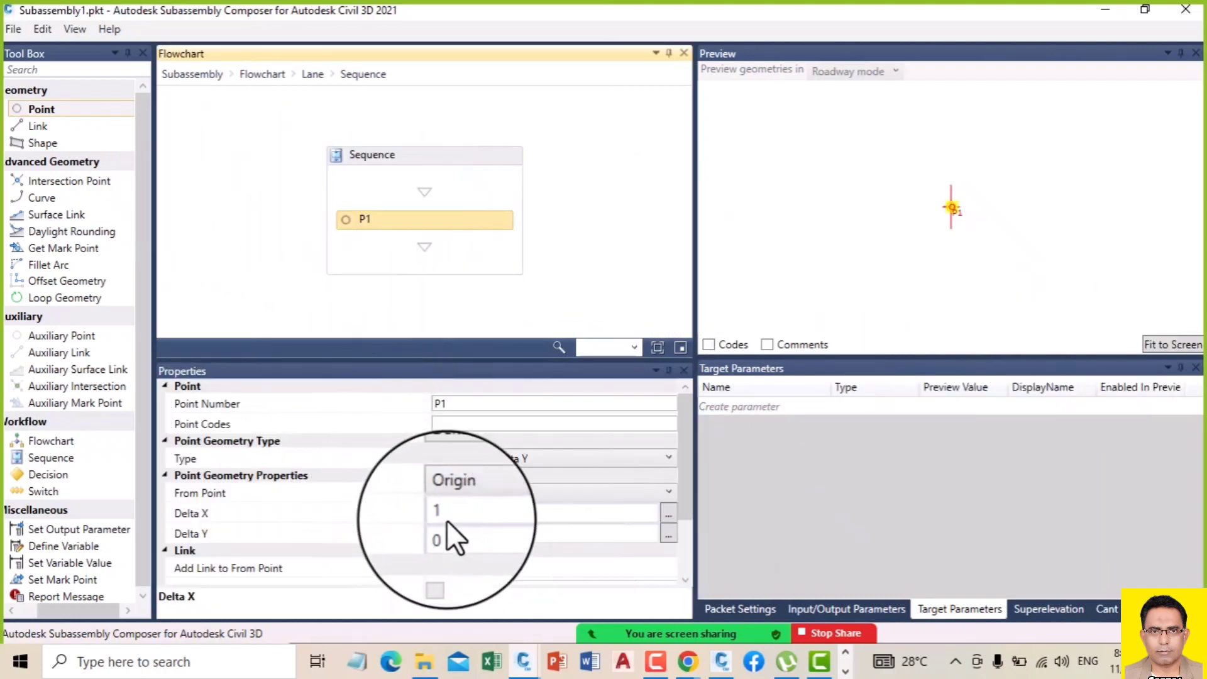
pyautogui.click(461, 514)
pyautogui.press('BackSpace')
pyautogui.write('0')
pyautogui.press('Return')
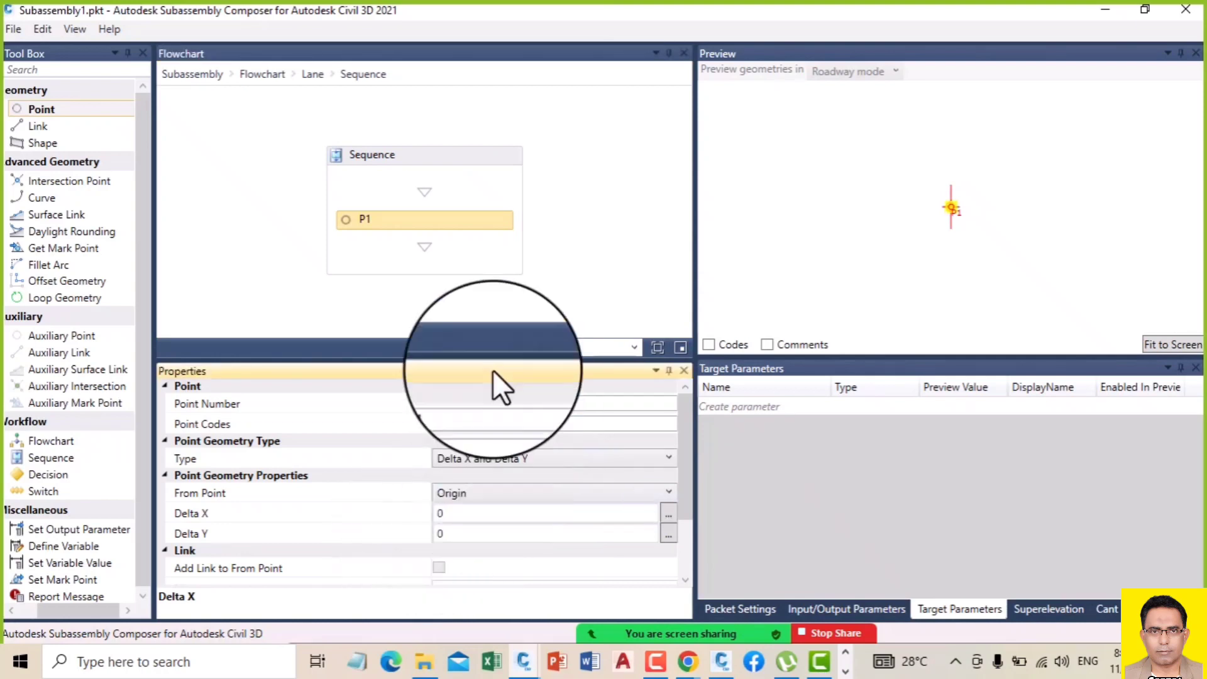
# Step: Add a second point after P1 in the Sequence with a Delta X of 1, and fit the preview to the geometry
pyautogui.moveTo(44, 110); pyautogui.dragTo(437, 253)
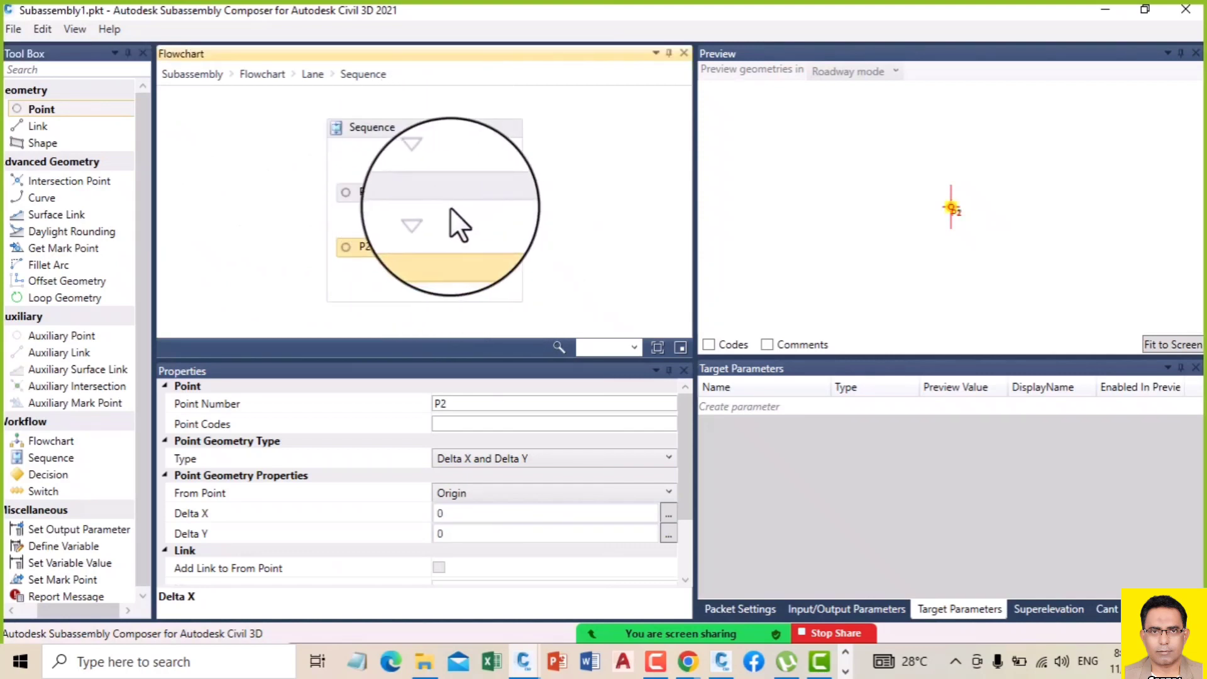
pyautogui.click(444, 516)
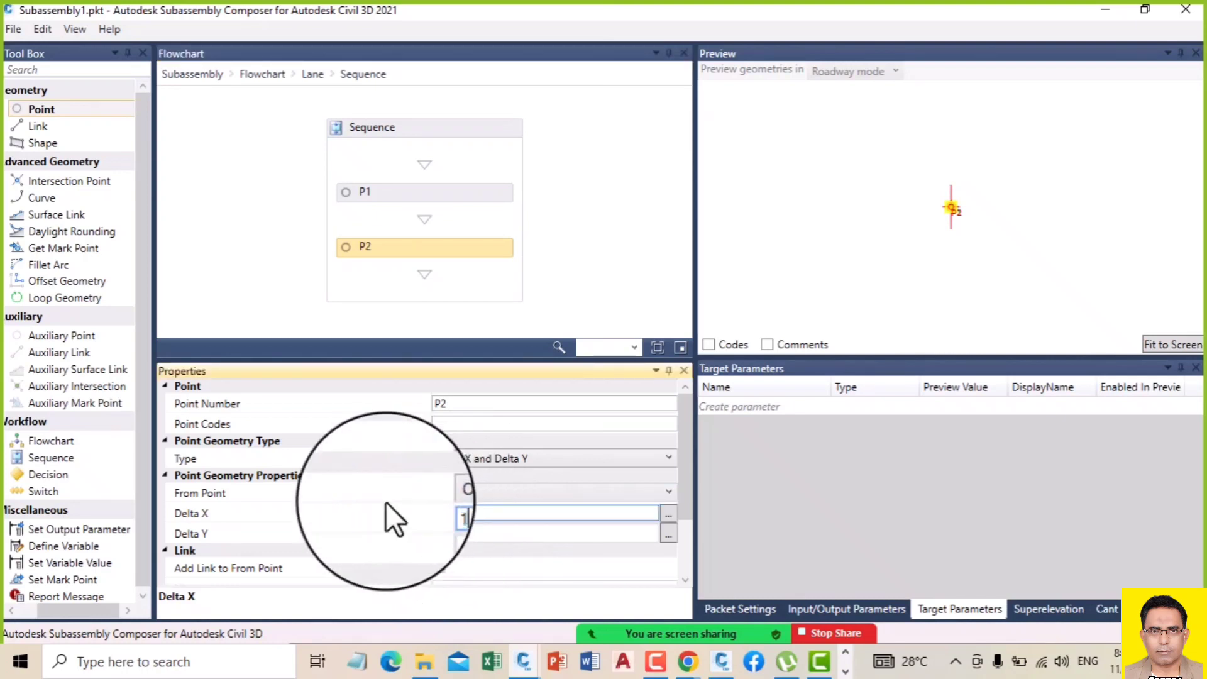
pyautogui.click(927, 291)
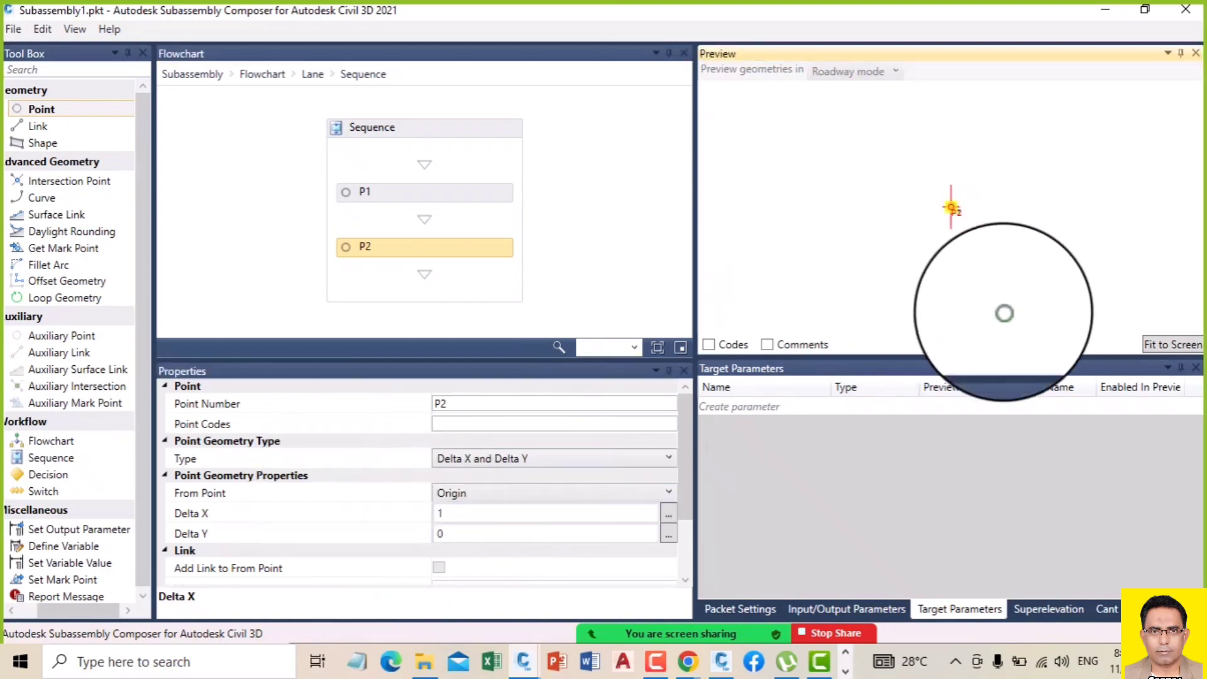
pyautogui.click(1169, 343)
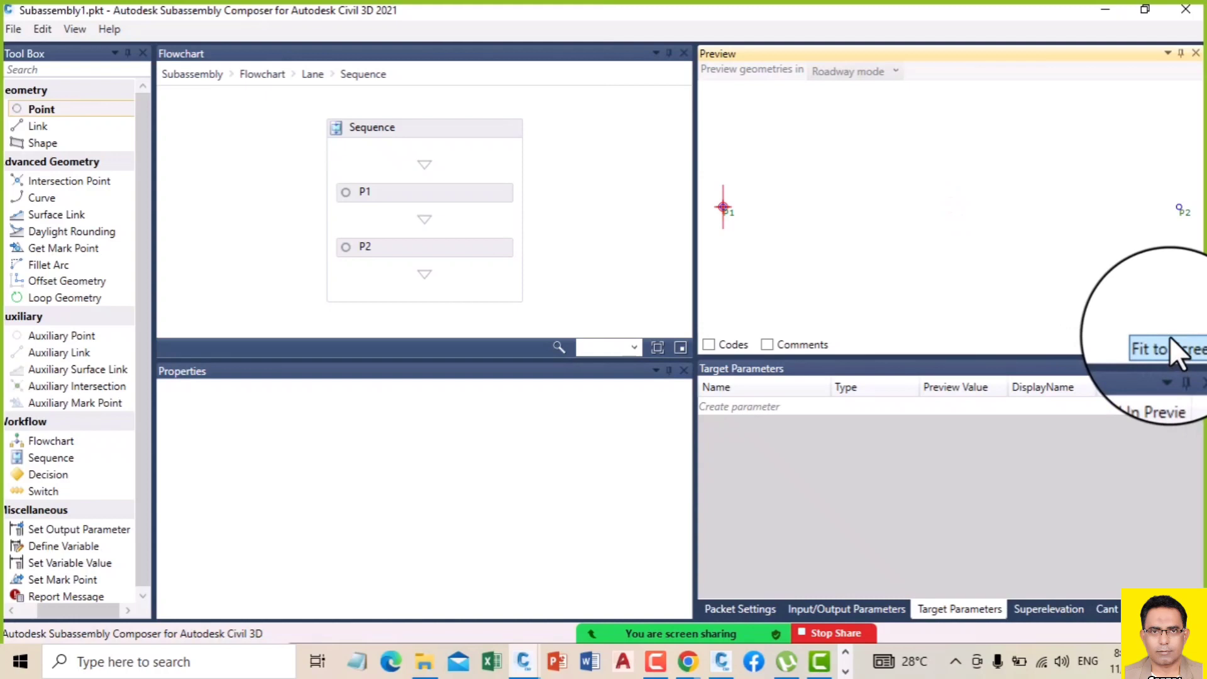
# Step: Set point P2's From Point to P1 and add a link to its from point
pyautogui.click(379, 246)
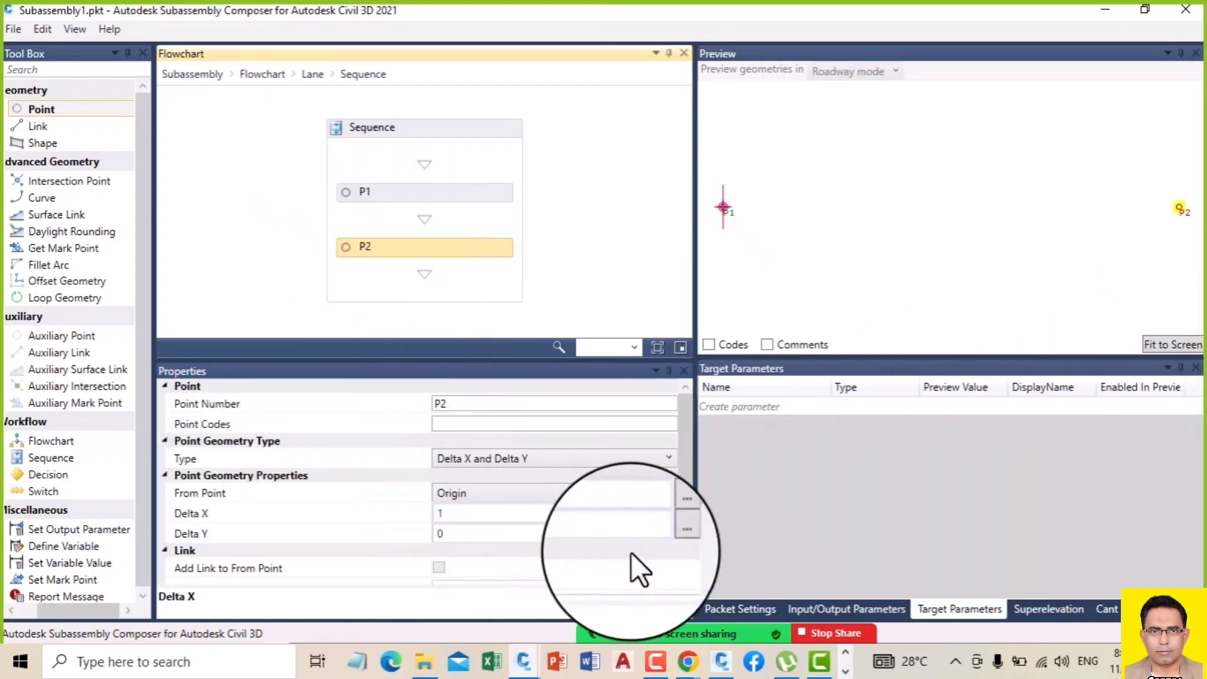
pyautogui.moveTo(683, 499); pyautogui.dragTo(685, 523)
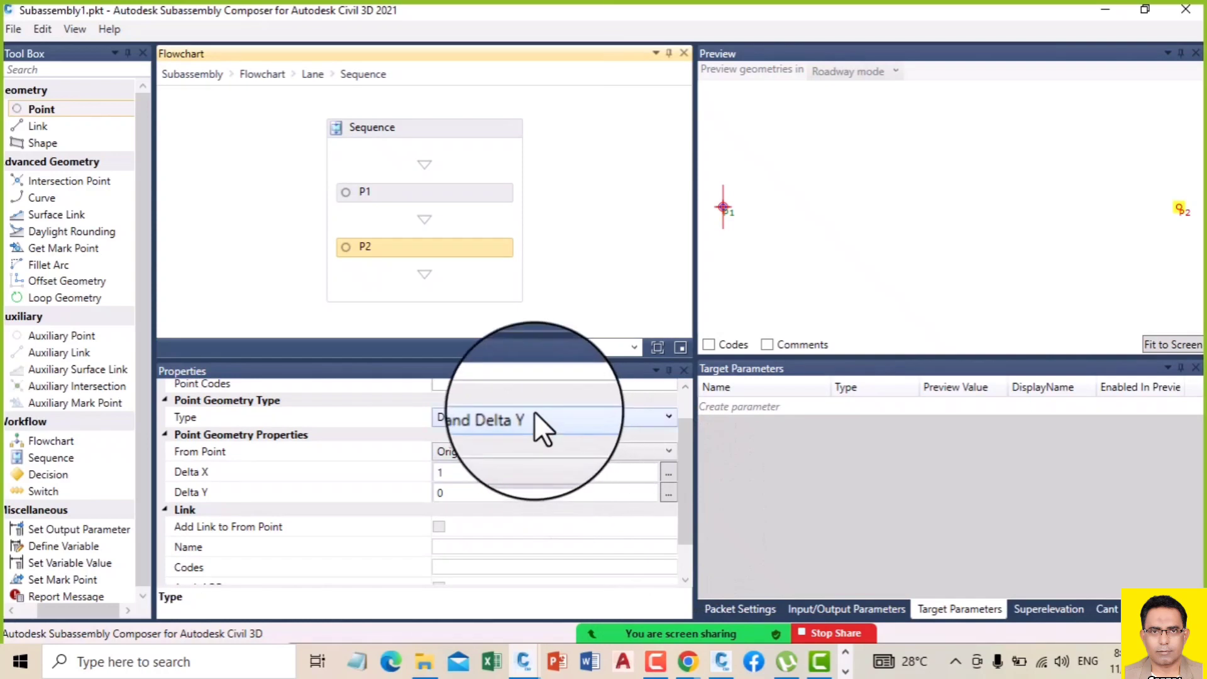
pyautogui.click(535, 417)
pyautogui.click(543, 413)
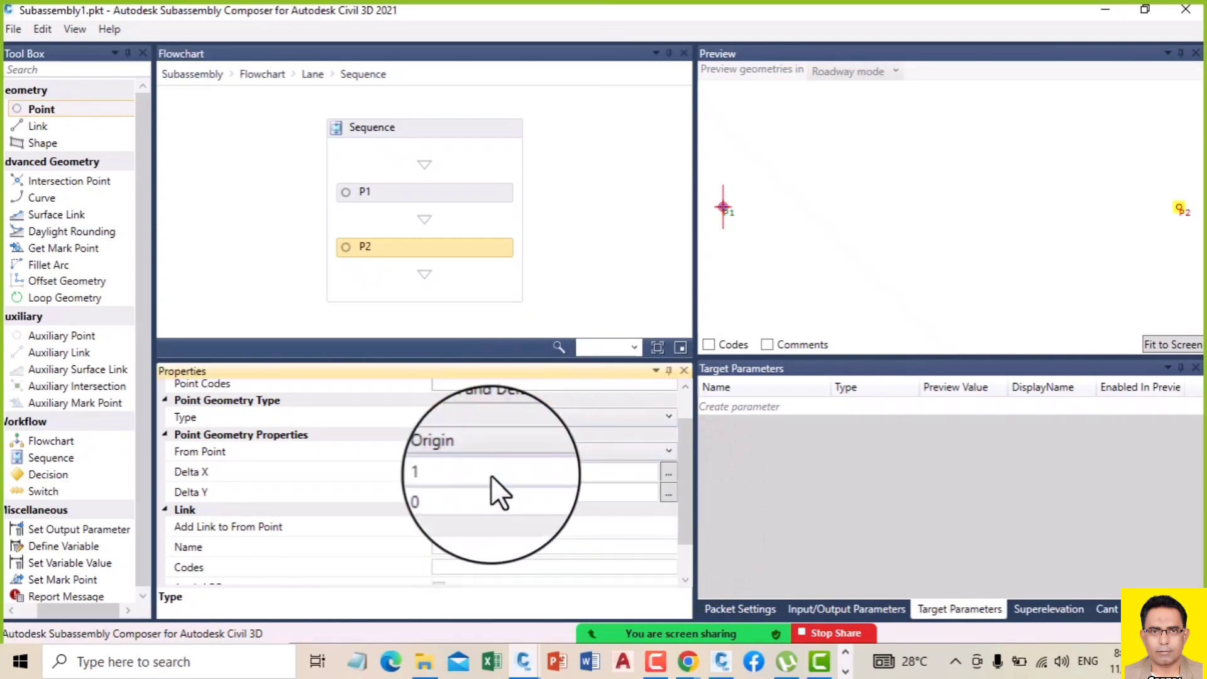
pyautogui.click(437, 526)
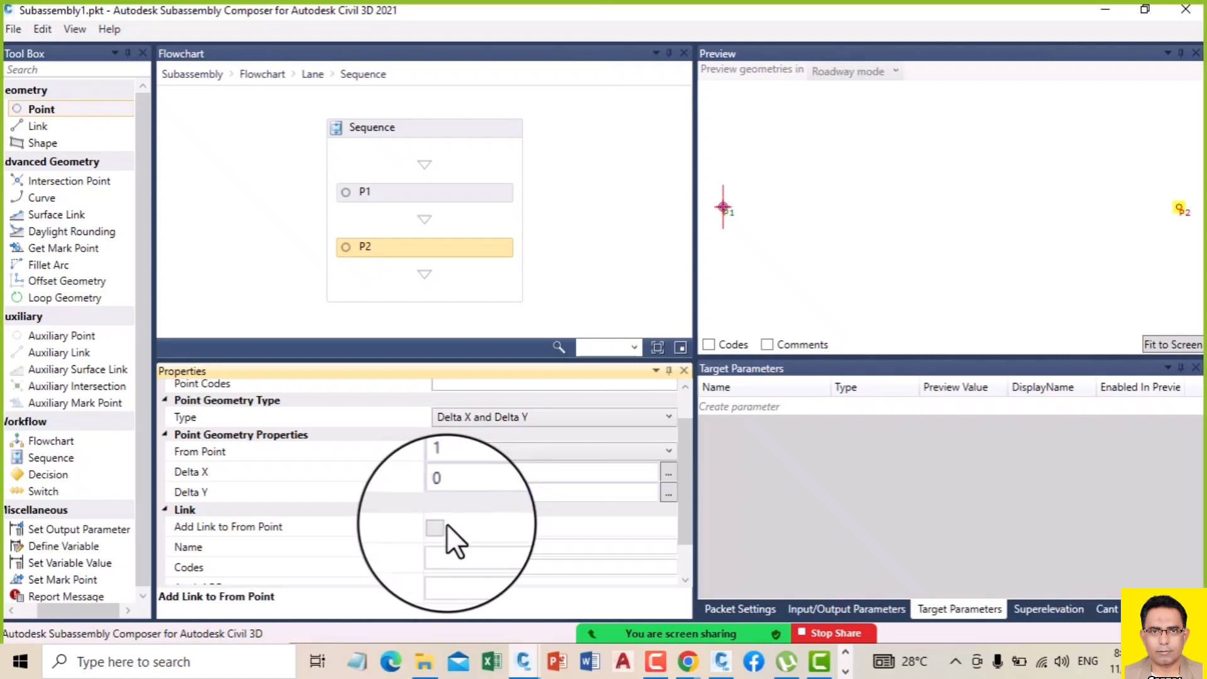
pyautogui.moveTo(682, 525); pyautogui.dragTo(685, 561)
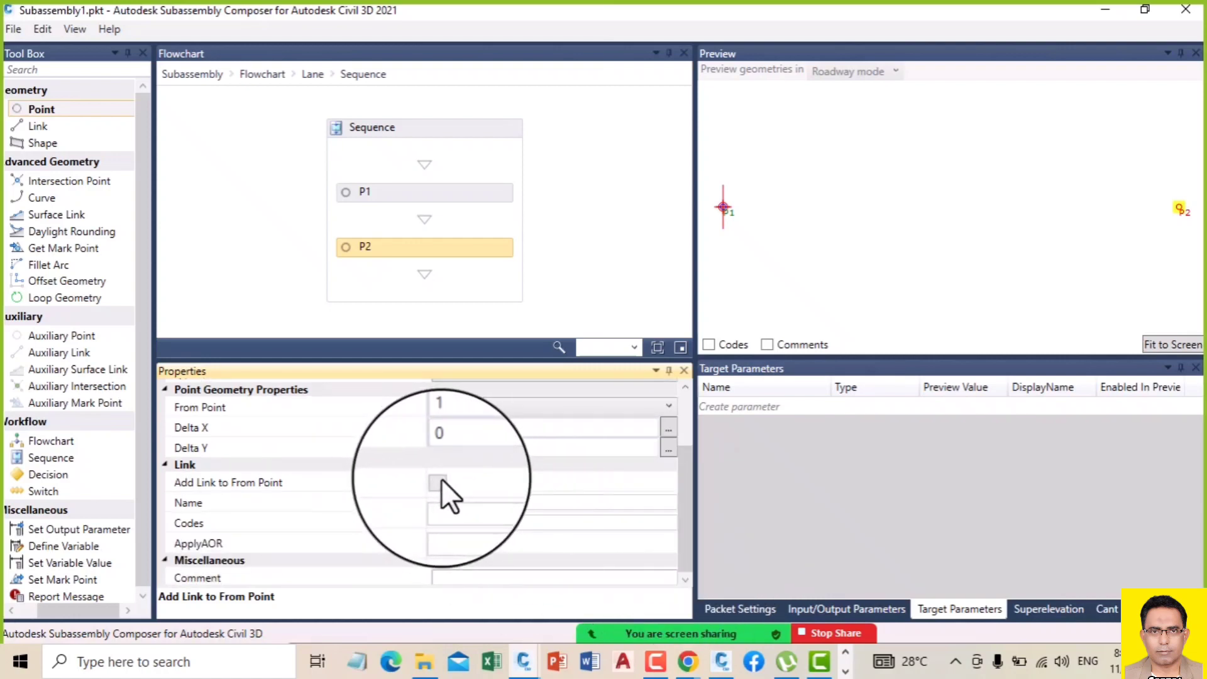
pyautogui.click(453, 409)
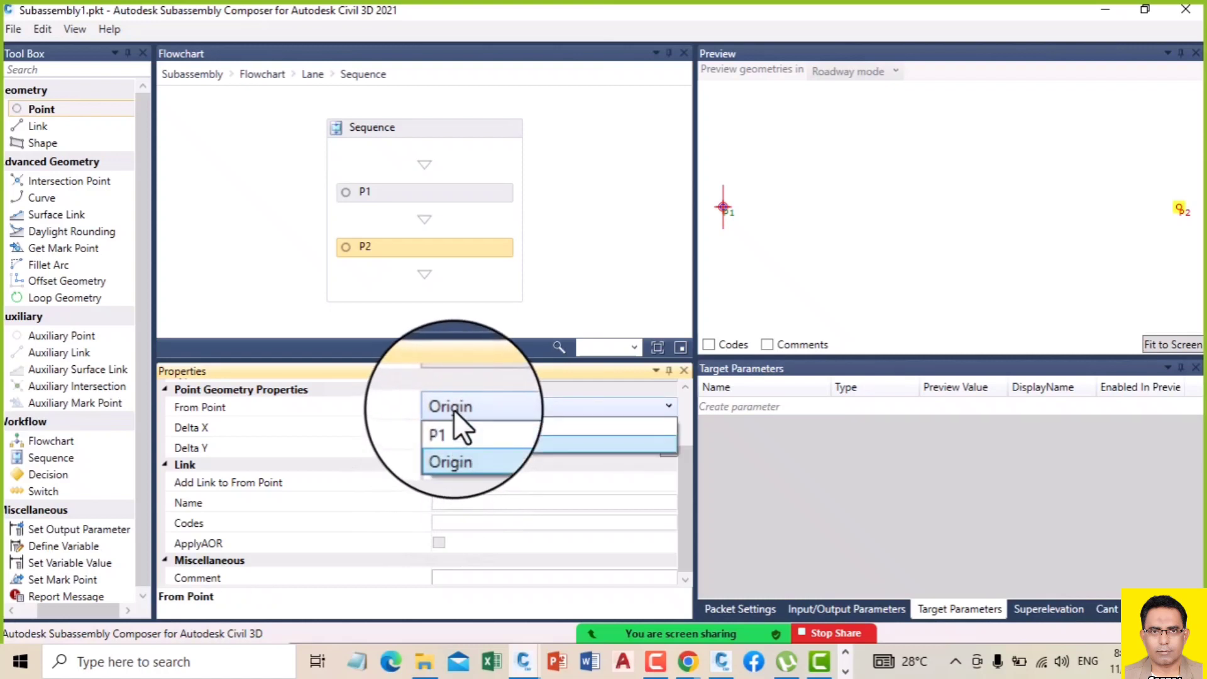
pyautogui.click(463, 427)
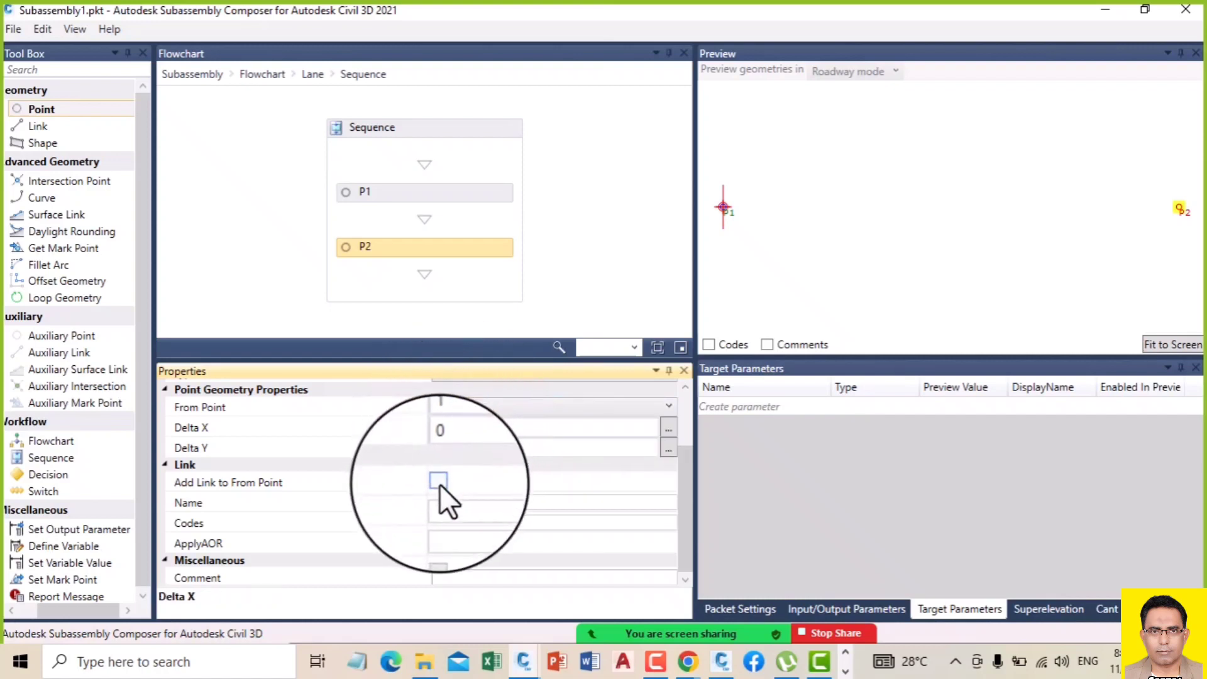
pyautogui.click(439, 481)
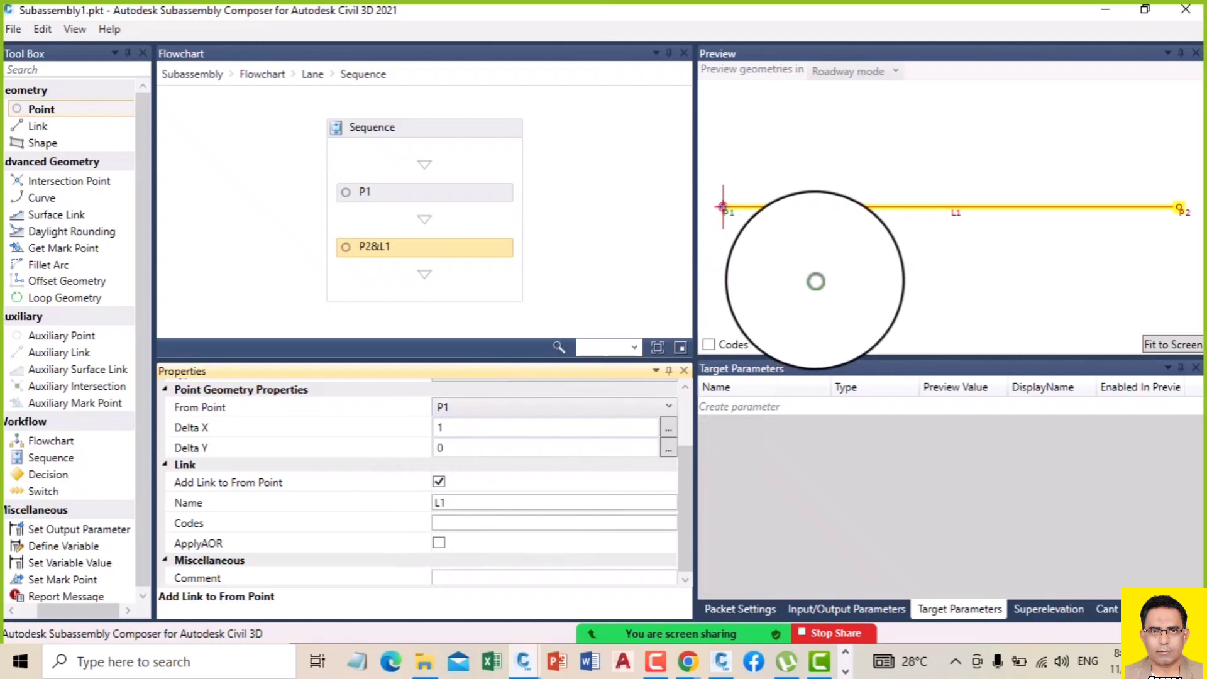
# Step: Add a third point after P2 in the Sequence and set its Delta Y to -0.2
pyautogui.moveTo(35, 109); pyautogui.dragTo(417, 295)
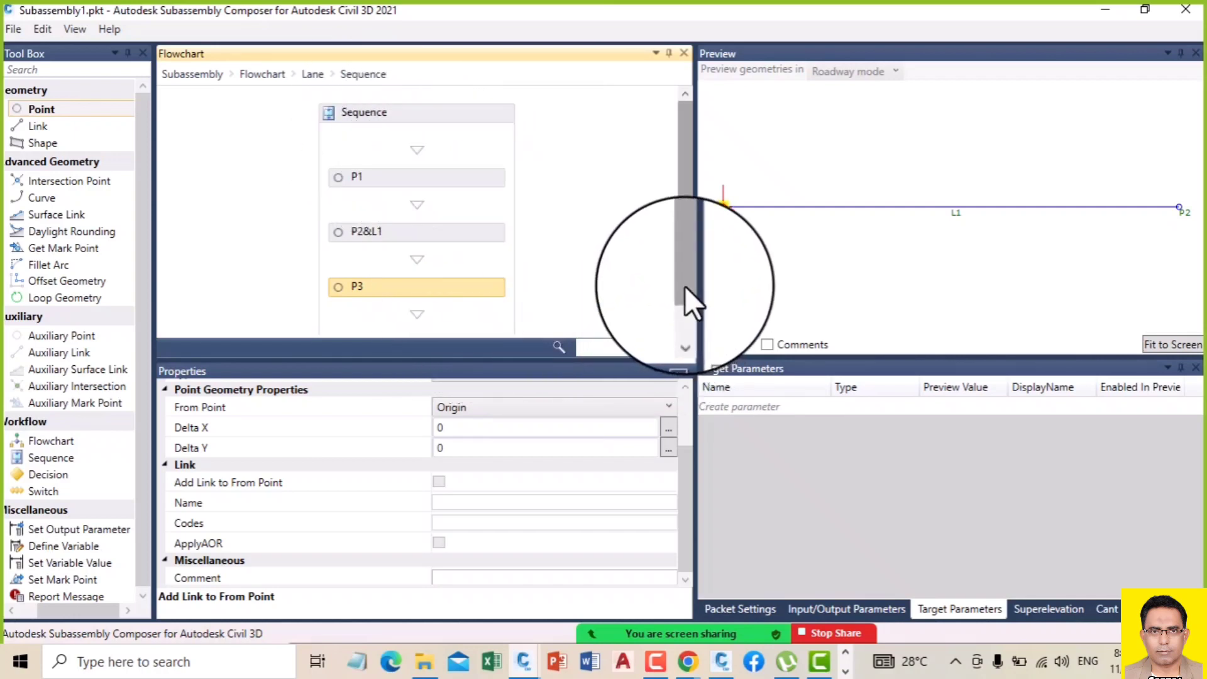
pyautogui.moveTo(684, 286); pyautogui.dragTo(685, 304)
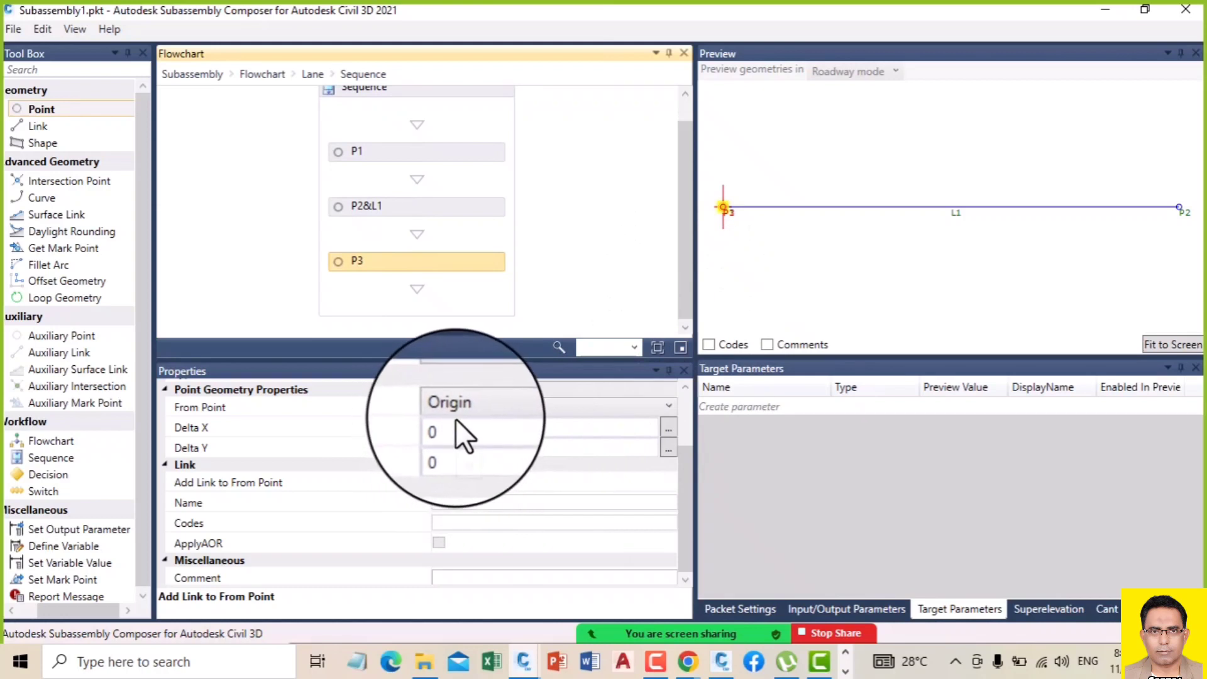
pyautogui.click(455, 445)
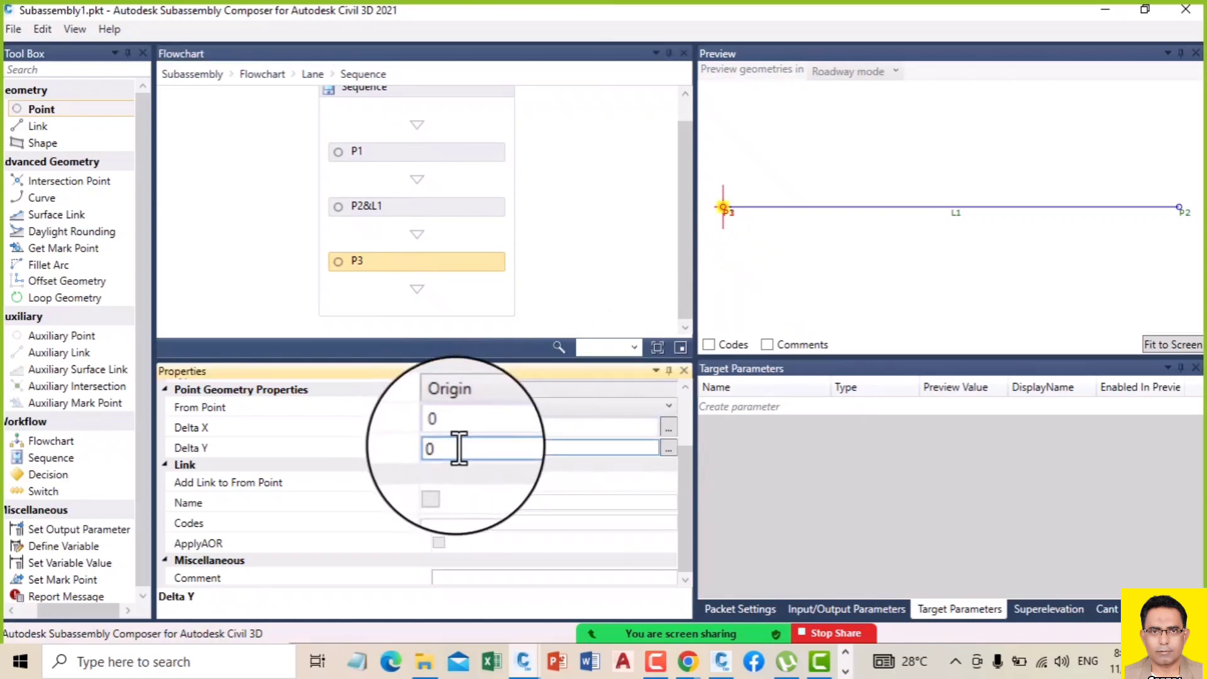
pyautogui.doubleClick(456, 445)
pyautogui.press('BackSpace')
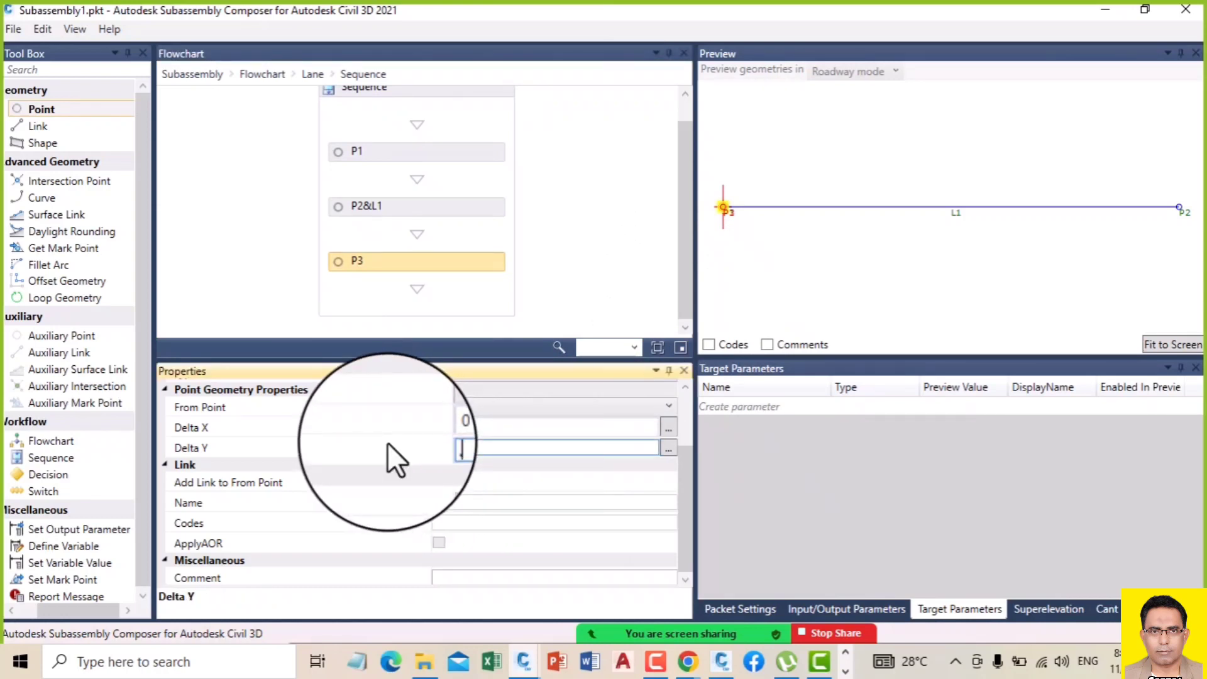
pyautogui.write('-0.2')
pyautogui.click(554, 284)
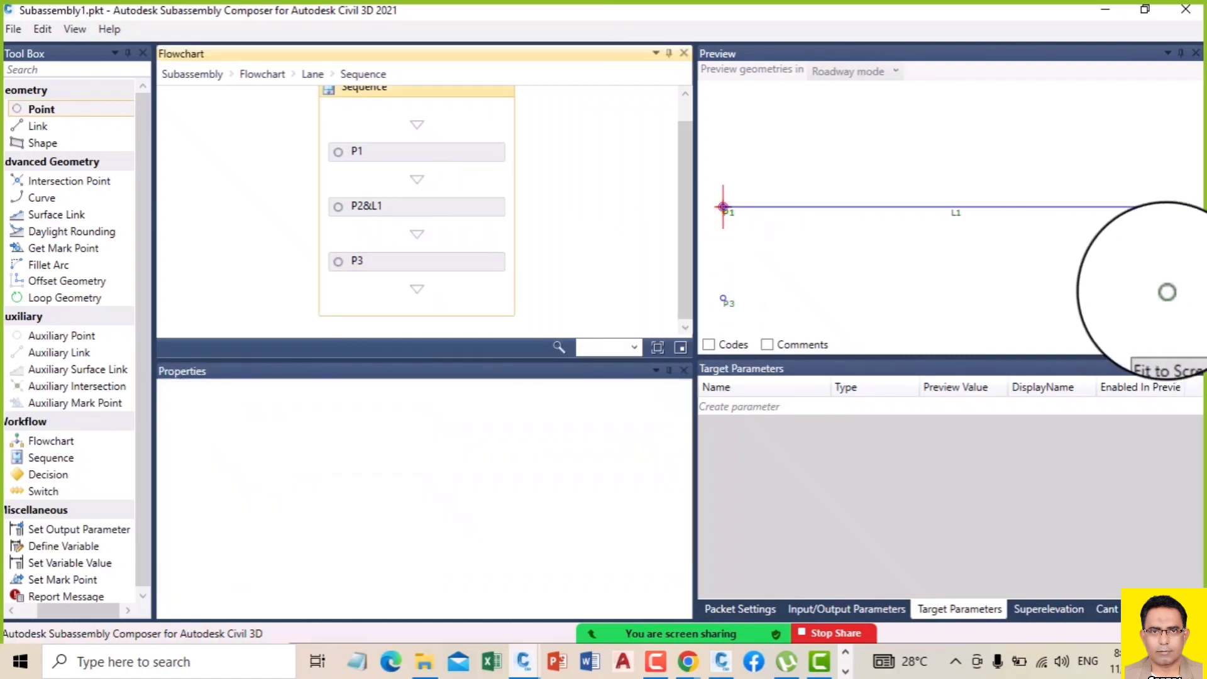
# Step: Set point P3's From Point to P2 and add a link to its from point
pyautogui.click(402, 258)
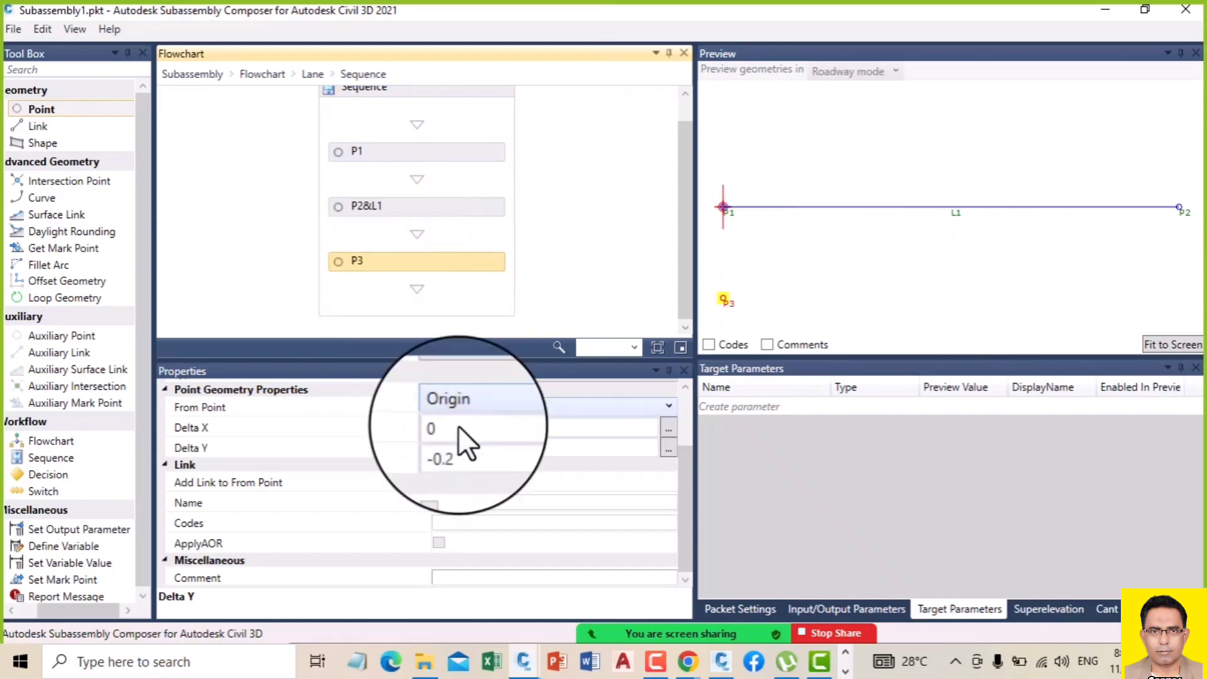
pyautogui.click(477, 406)
pyautogui.click(477, 424)
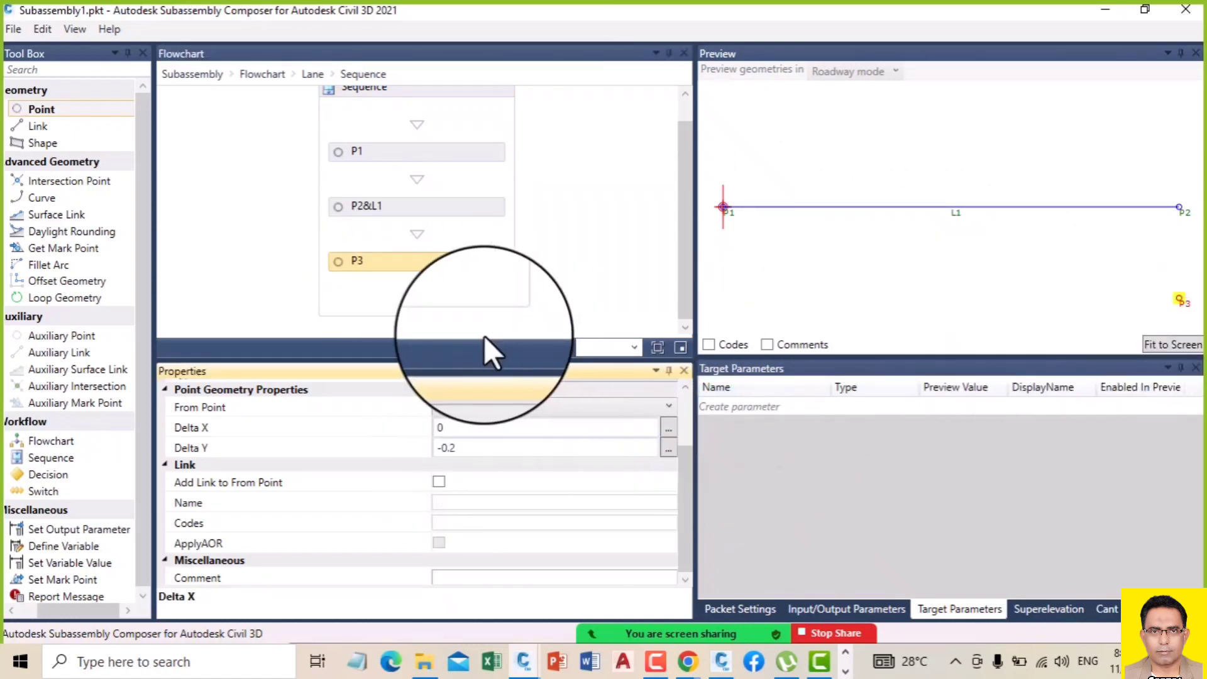
pyautogui.click(439, 481)
pyautogui.click(439, 481)
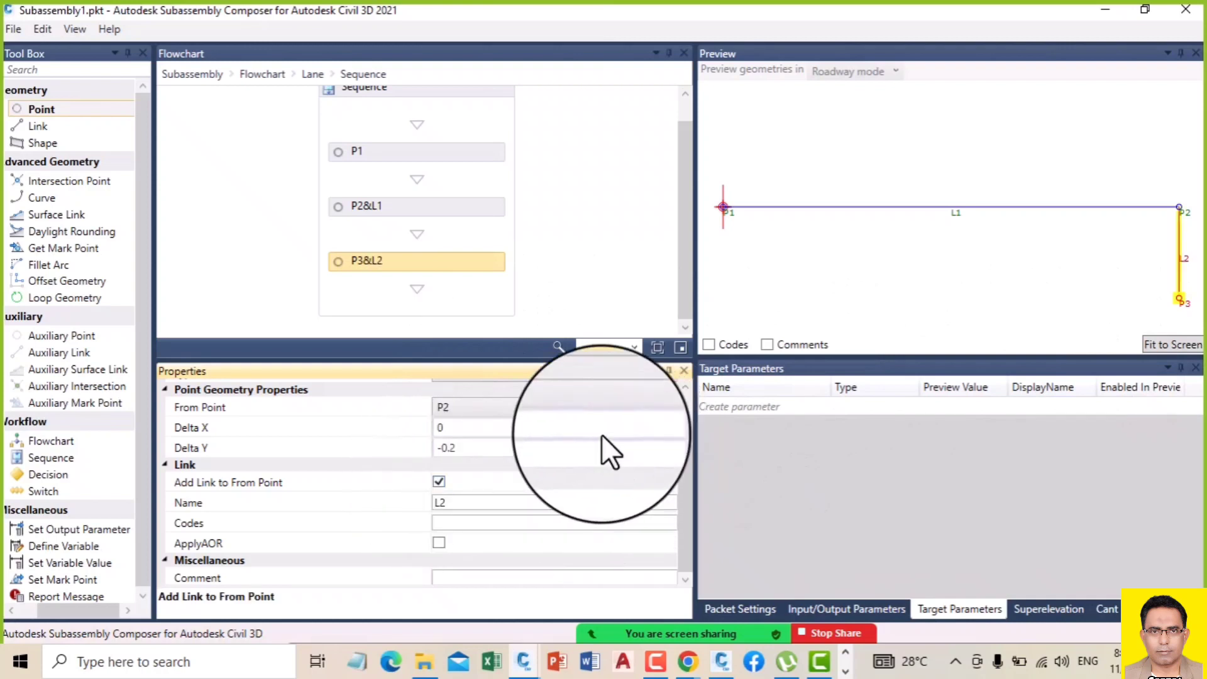
# Step: Add a fourth point after P3 in the Sequence and set its From Point to P1
pyautogui.moveTo(24, 110); pyautogui.dragTo(439, 288)
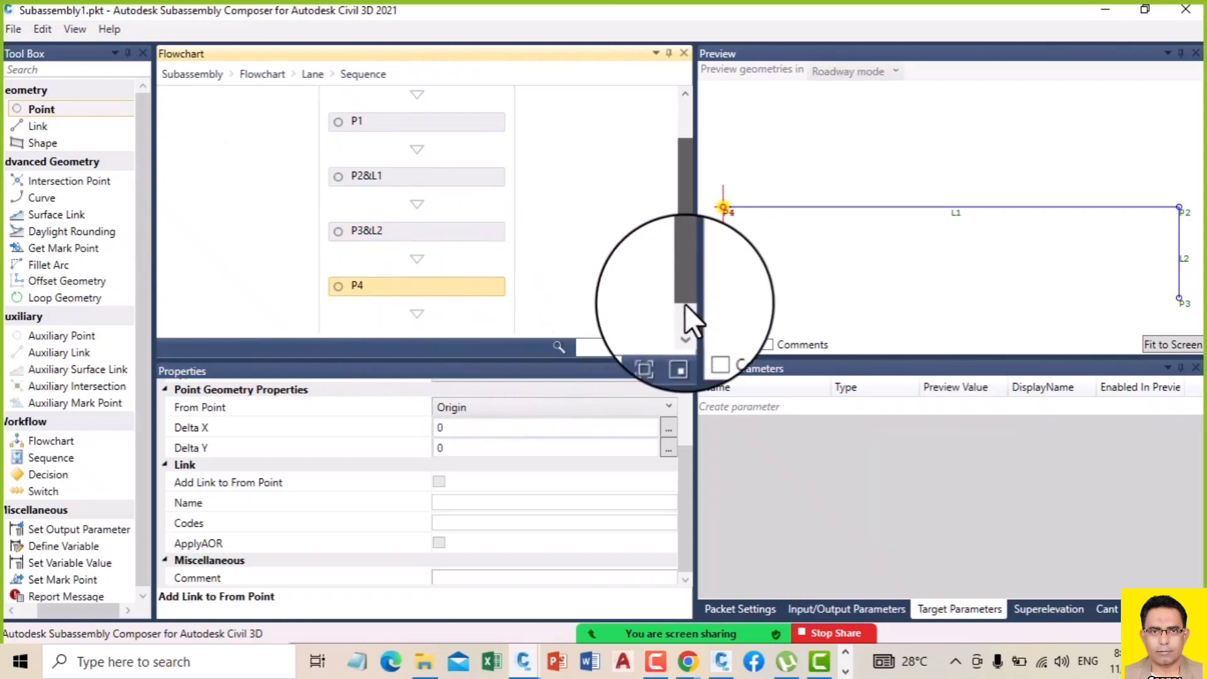
pyautogui.moveTo(685, 304); pyautogui.dragTo(684, 325)
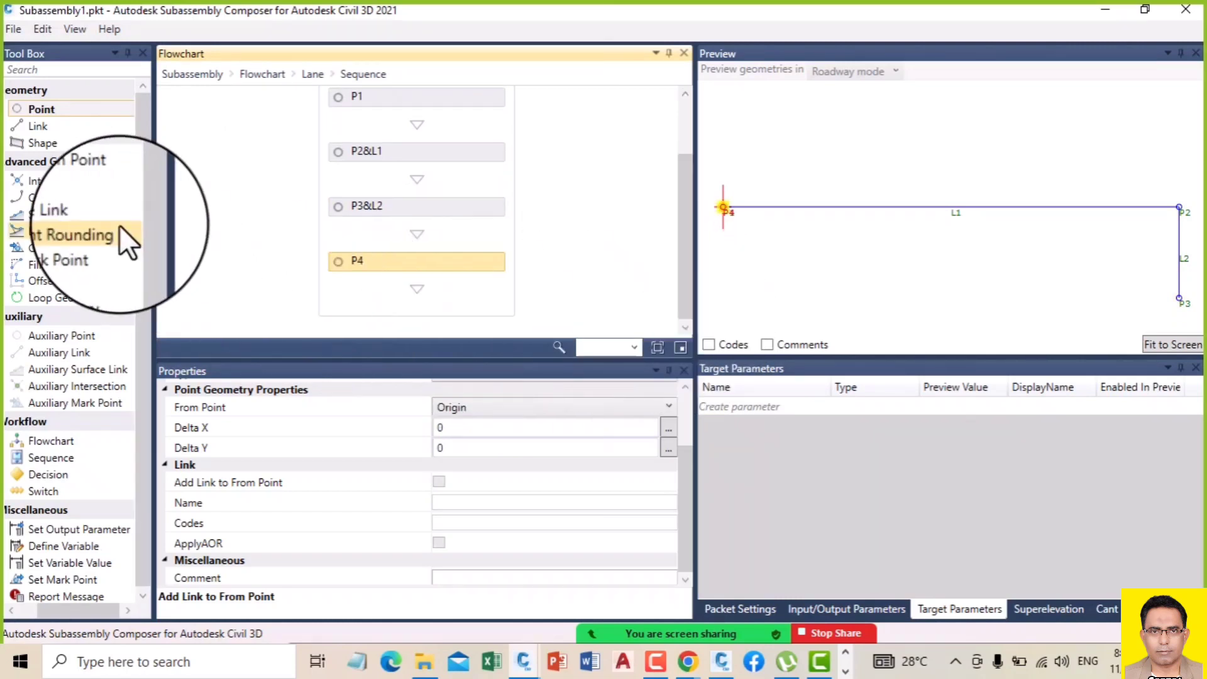
pyautogui.click(459, 409)
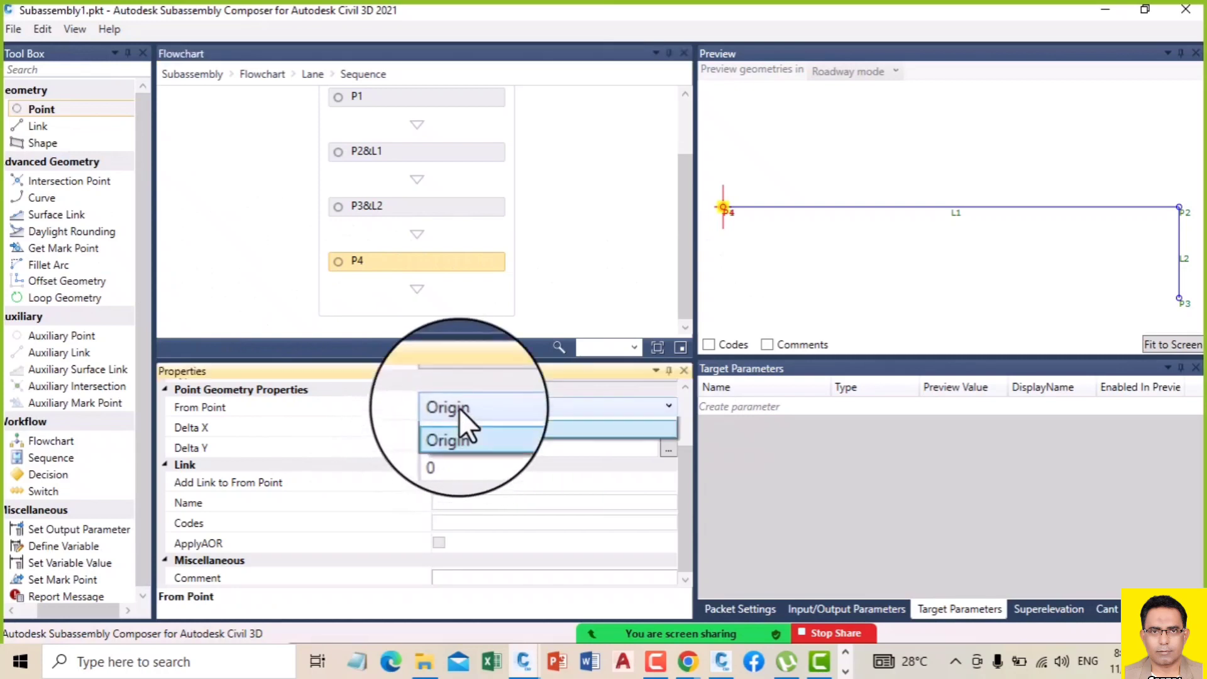
pyautogui.click(457, 460)
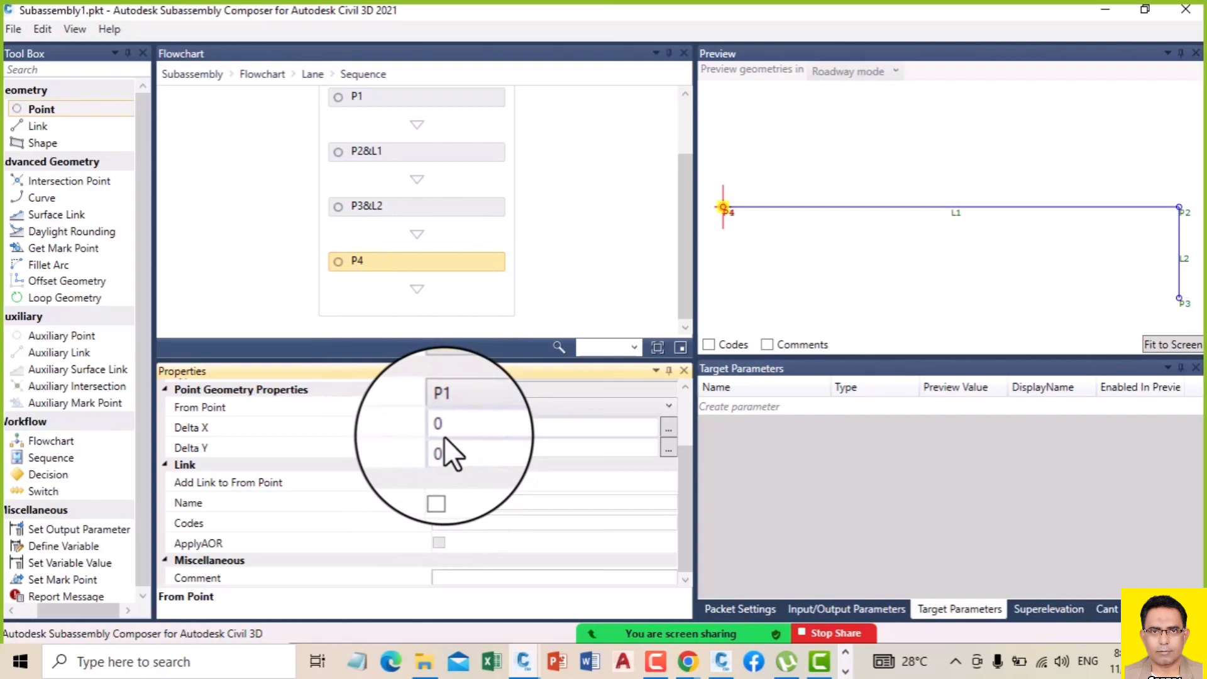
# Step: Set point P4's Delta Y to -0.2 and add a link to its from point
pyautogui.click(450, 446)
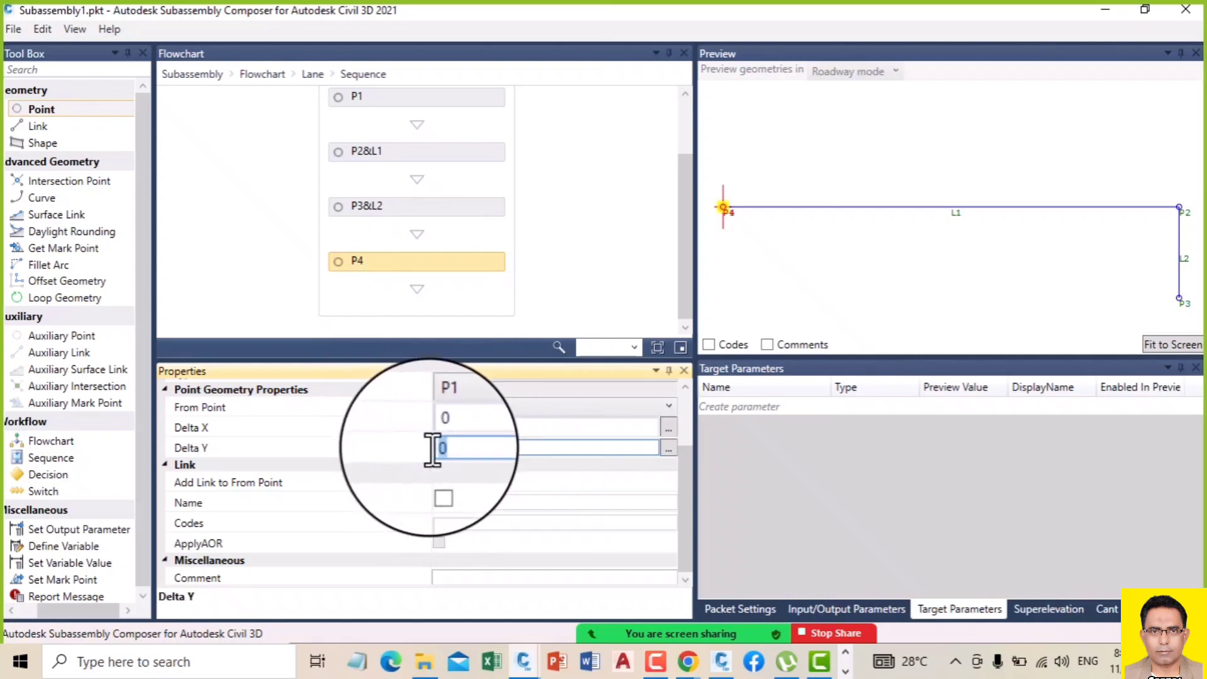
pyautogui.write('-.2')
pyautogui.press('Return')
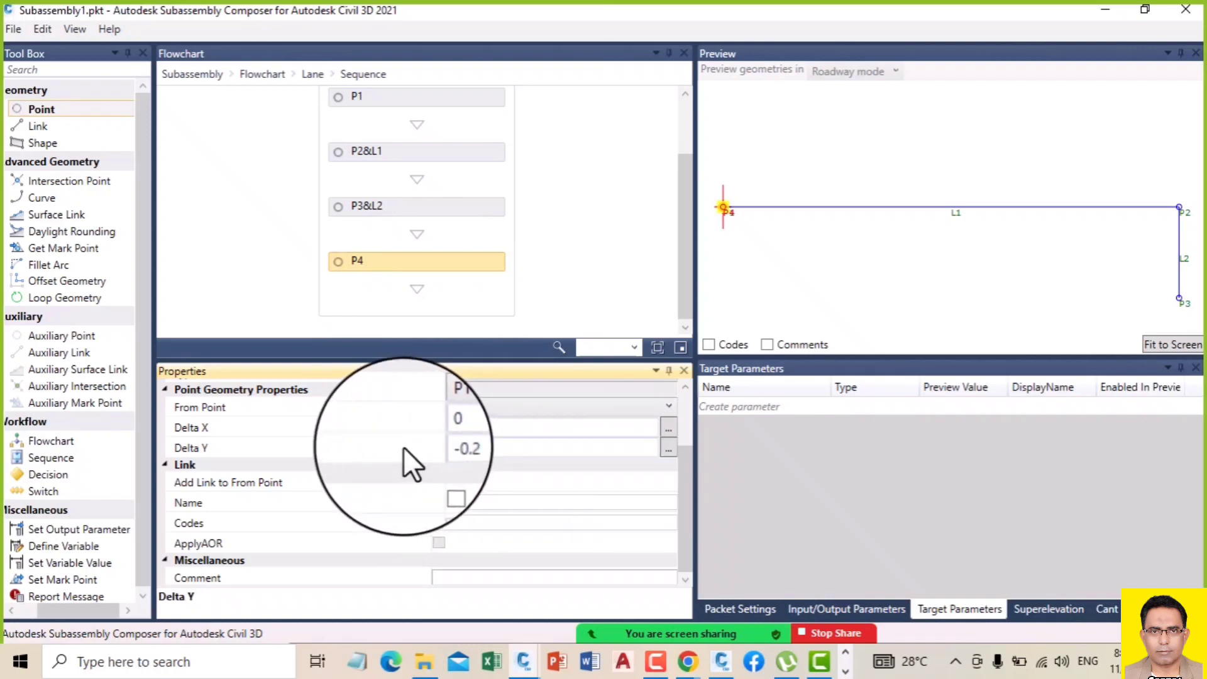
pyautogui.click(439, 483)
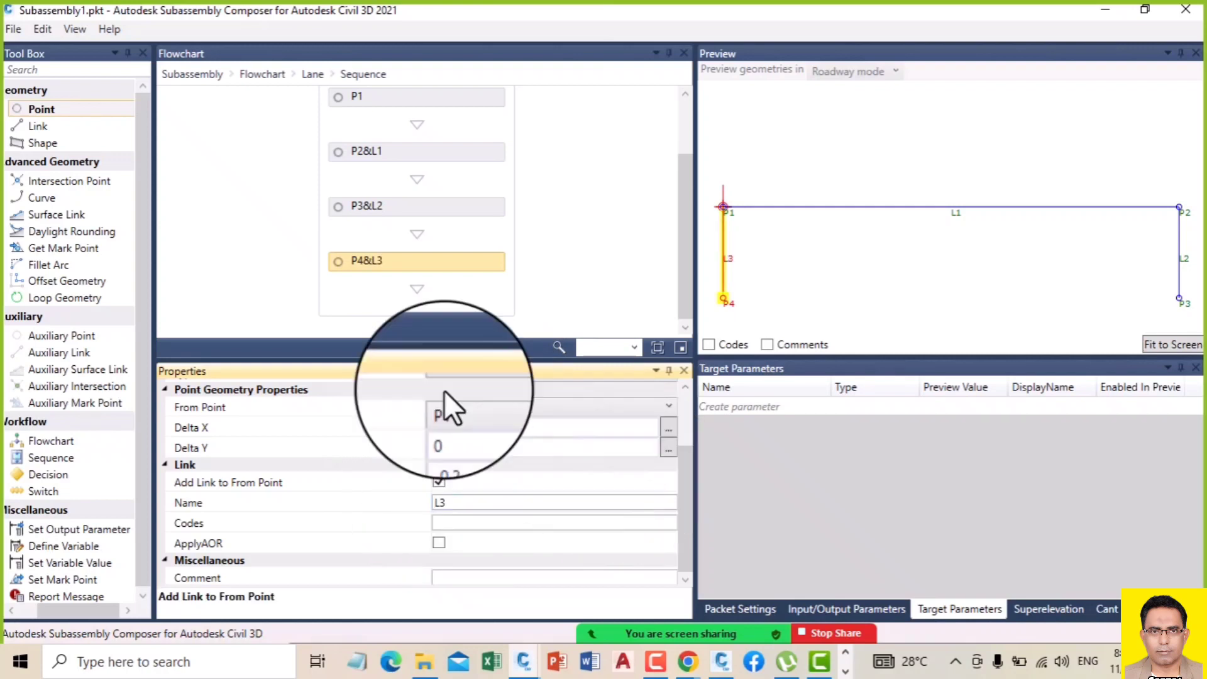
# Step: Add a link element after P4 with ApplyAOR enabled, running from start point P4 to end point P3
pyautogui.moveTo(39, 126); pyautogui.dragTo(445, 293)
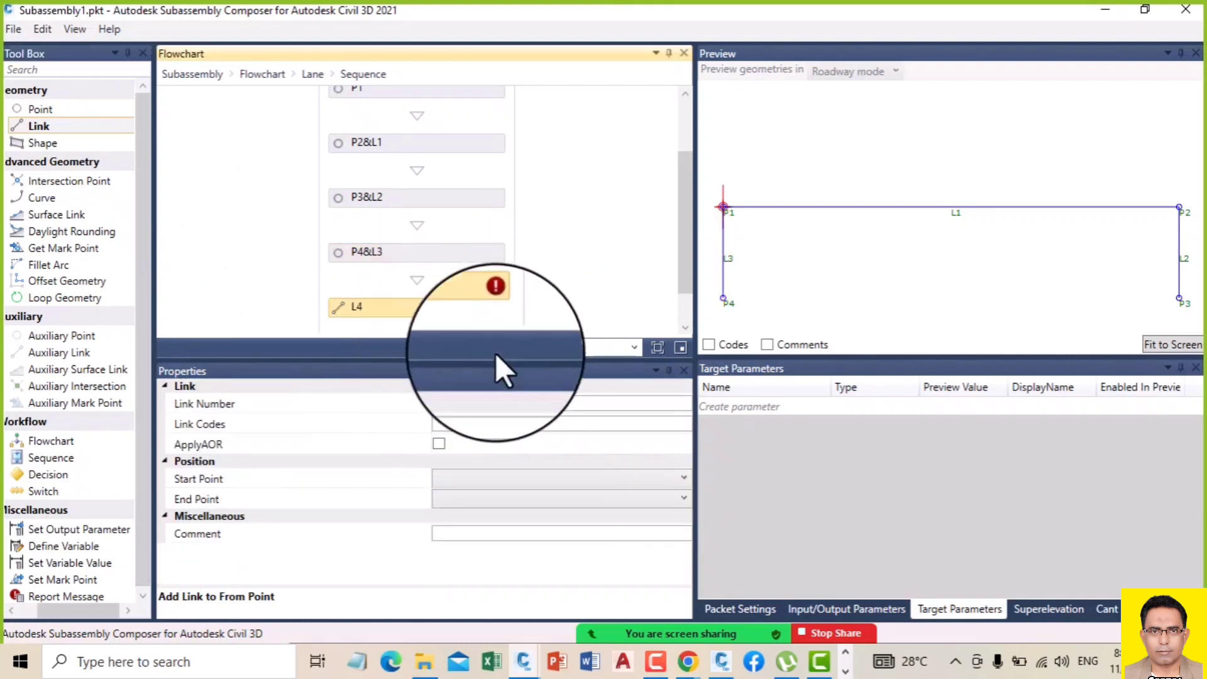
pyautogui.click(438, 443)
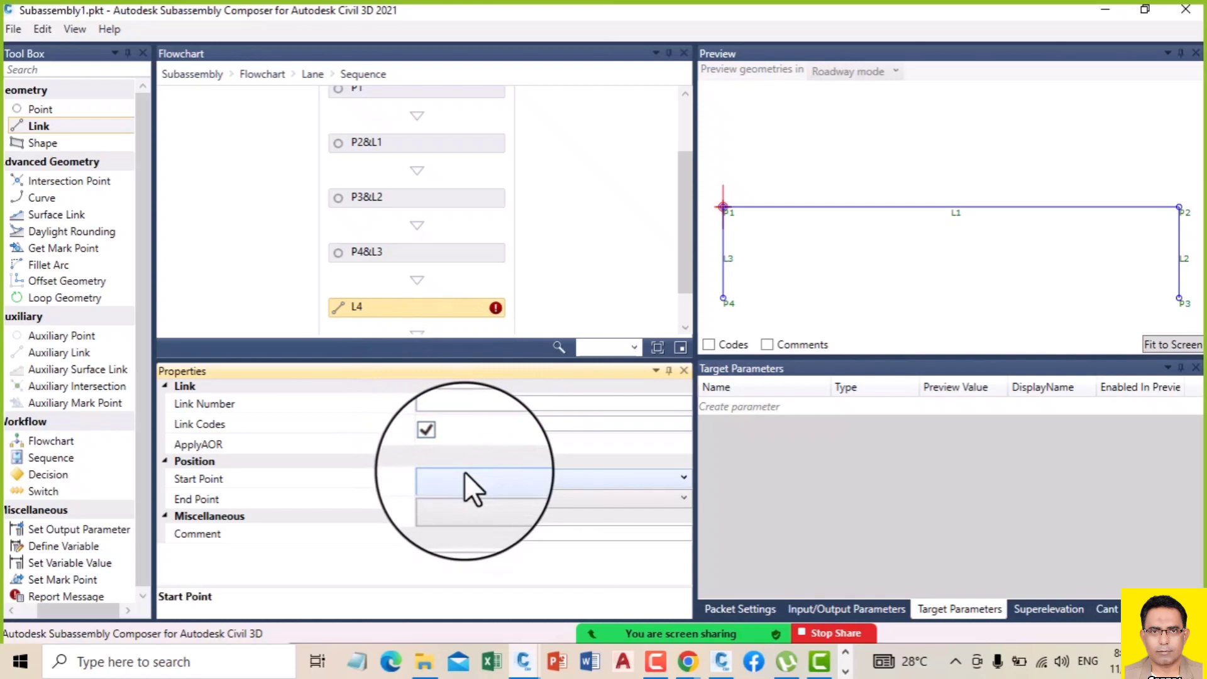
pyautogui.click(464, 471)
pyautogui.click(455, 497)
pyautogui.click(473, 501)
pyautogui.click(464, 525)
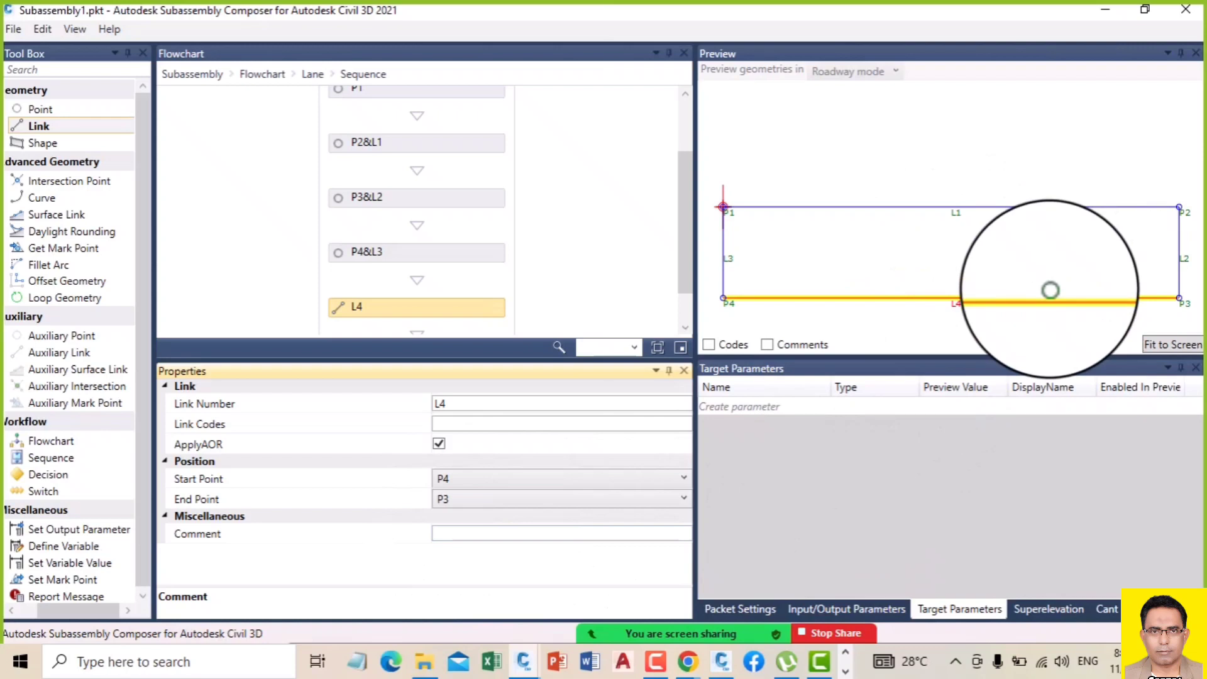
# Step: Return to the main Flowchart and copy the Lane flowchart element
pyautogui.scroll(2, 639, 169)
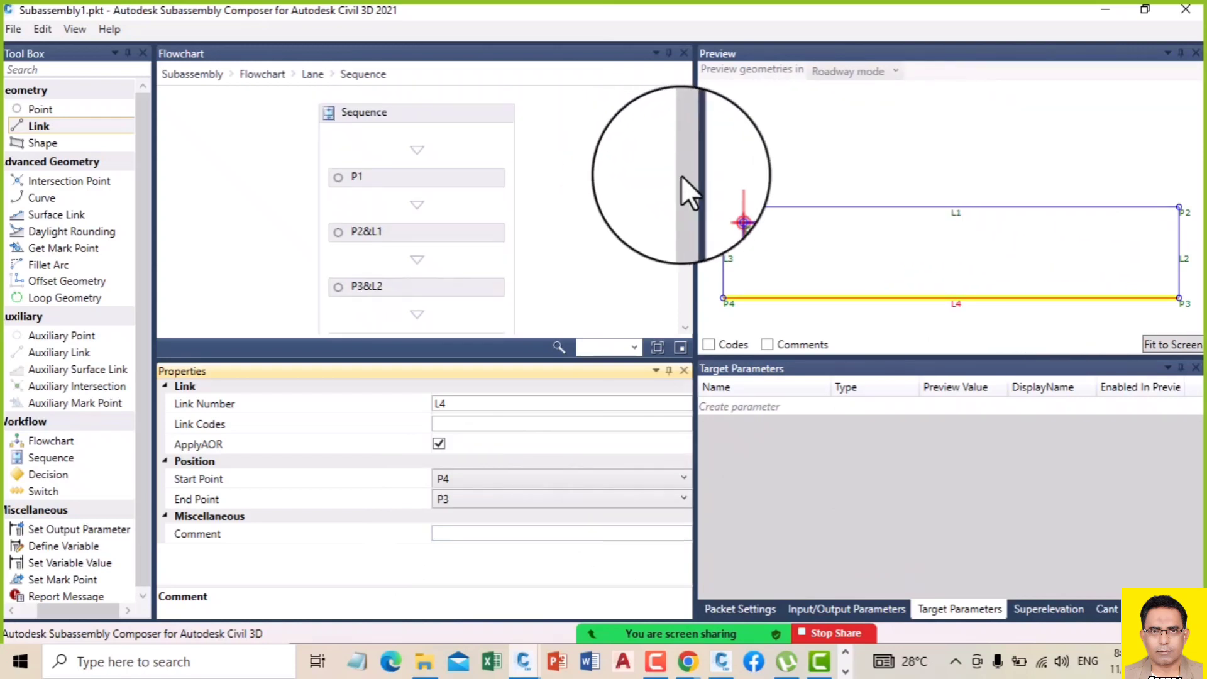
pyautogui.click(313, 76)
pyautogui.click(259, 76)
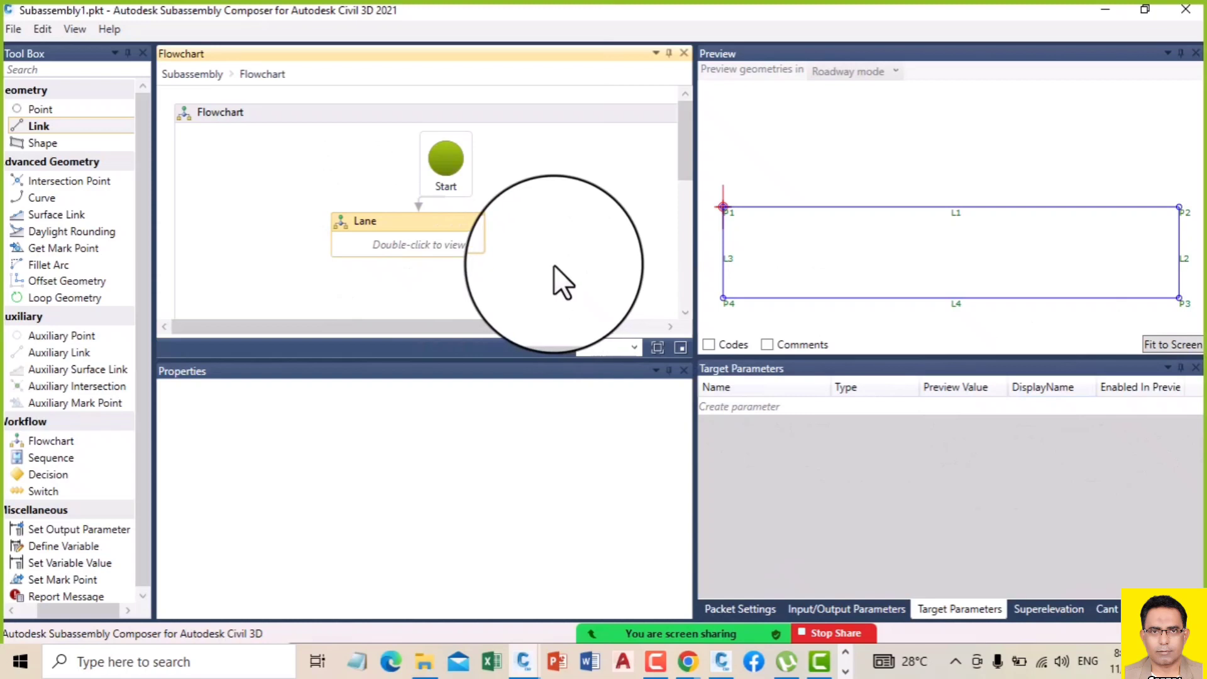
pyautogui.click(511, 248)
pyautogui.click(463, 206)
pyautogui.rightClick(465, 206)
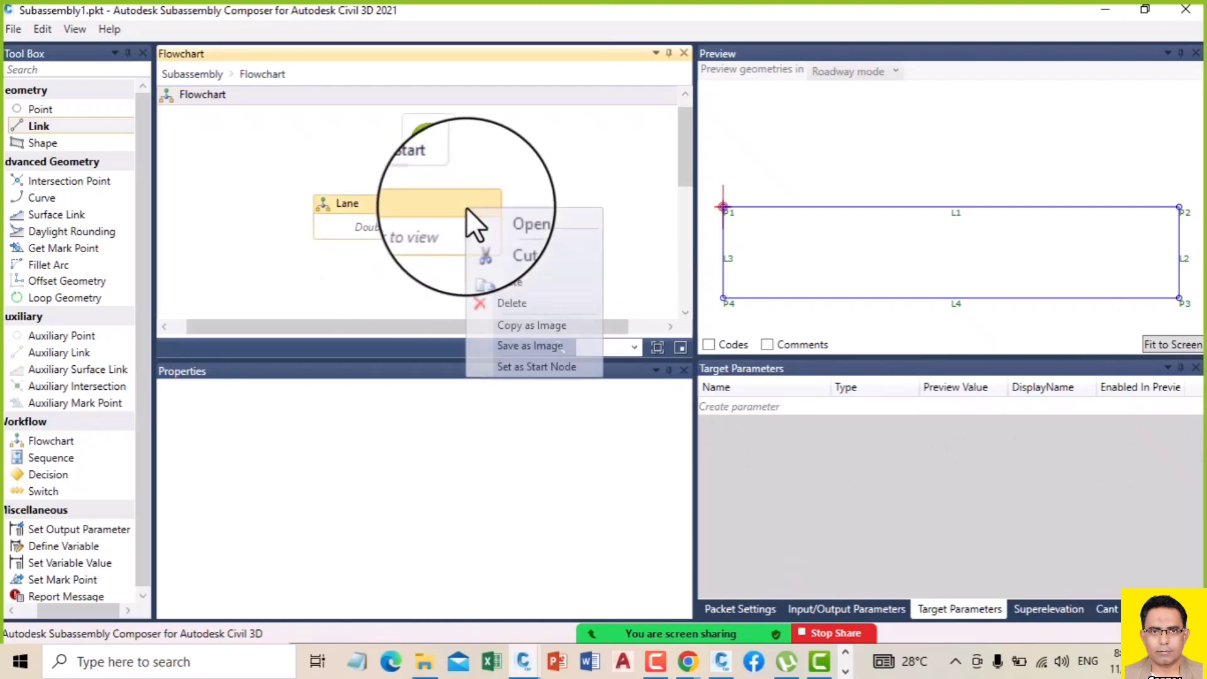
pyautogui.click(504, 260)
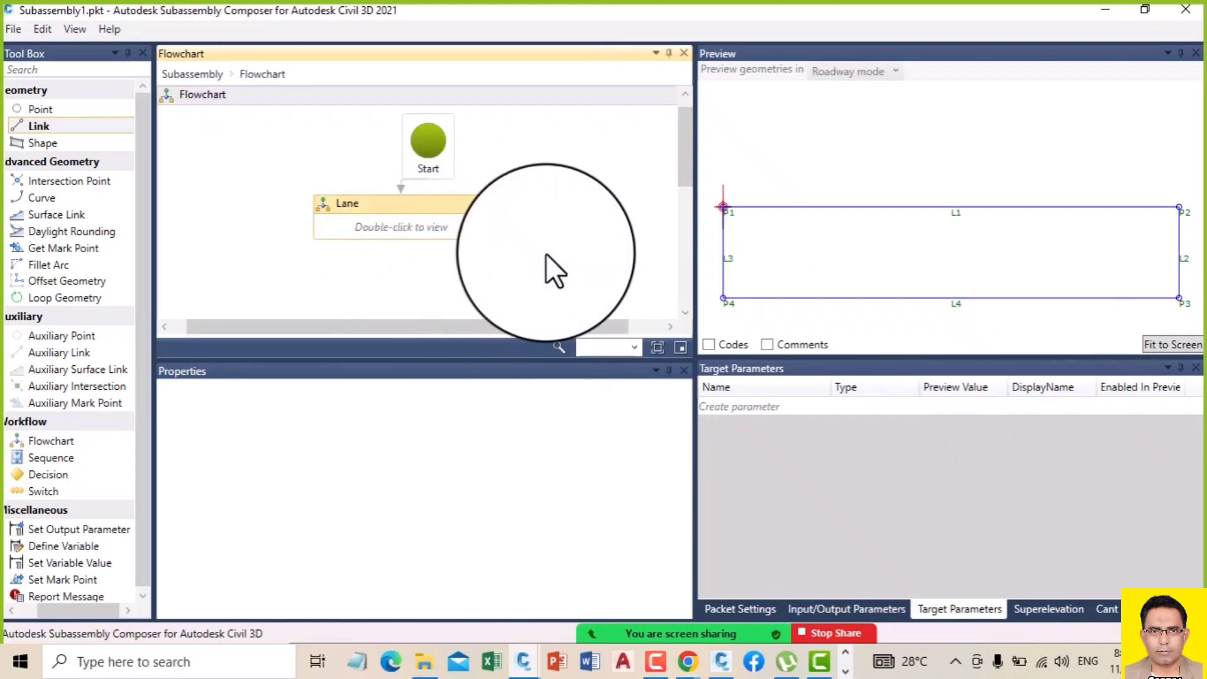
# Step: Paste the copied Lane into the main Flowchart and connect the original Lane to it
pyautogui.rightClick(537, 251)
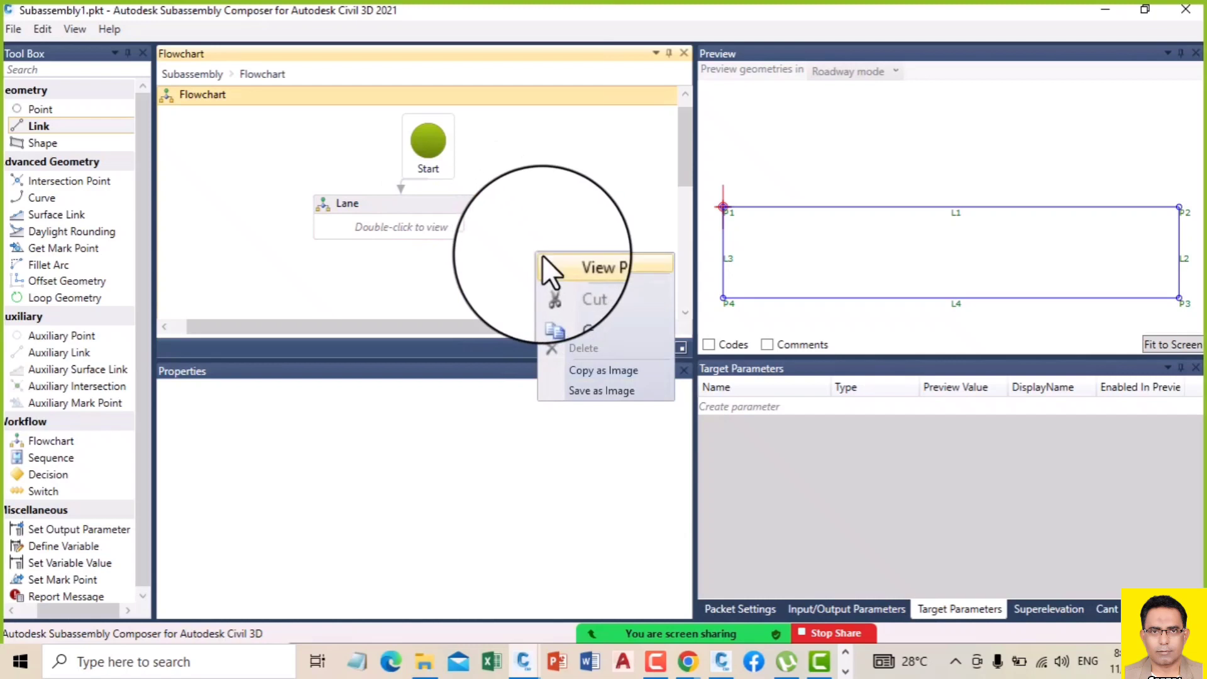
pyautogui.click(576, 330)
pyautogui.moveTo(454, 216); pyautogui.dragTo(590, 251)
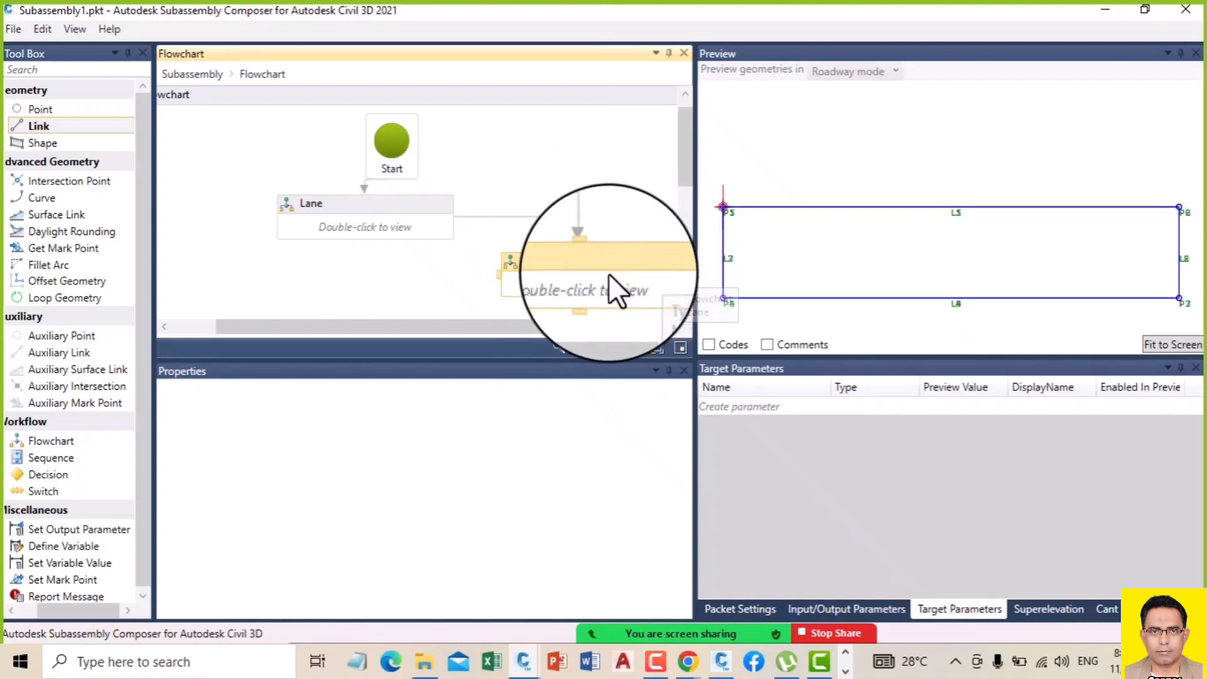
# Step: Open the Sequence inside the copied Lane flowchart
pyautogui.doubleClick(608, 274)
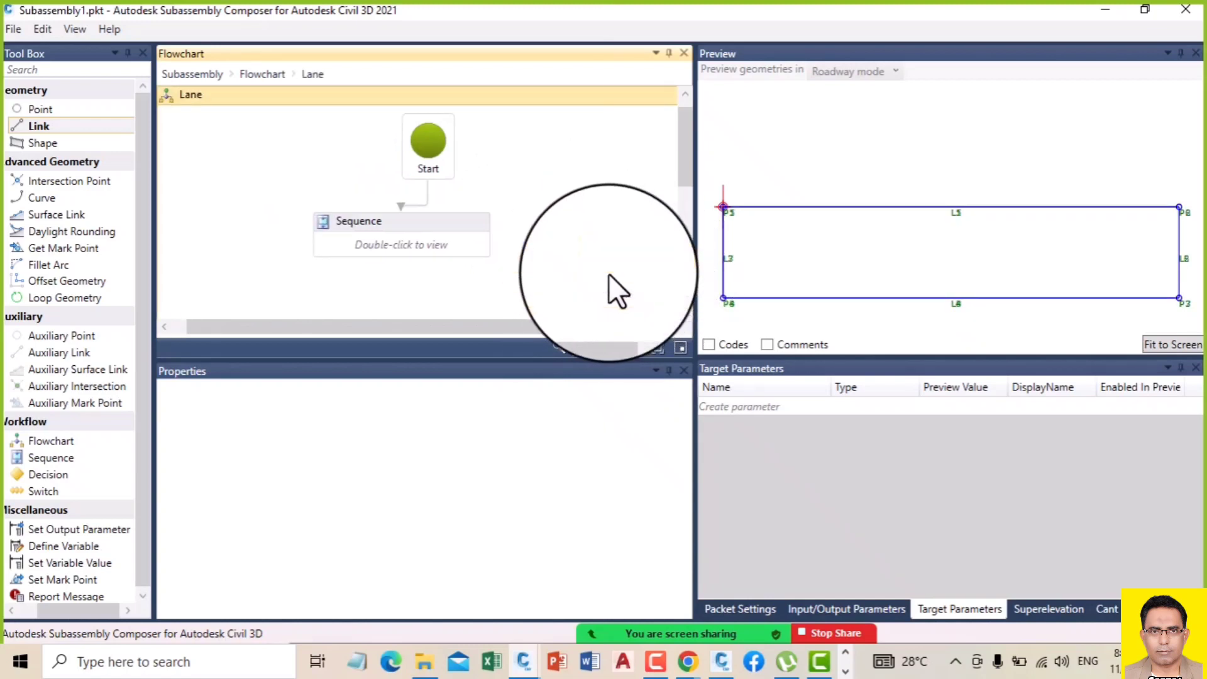
pyautogui.doubleClick(418, 233)
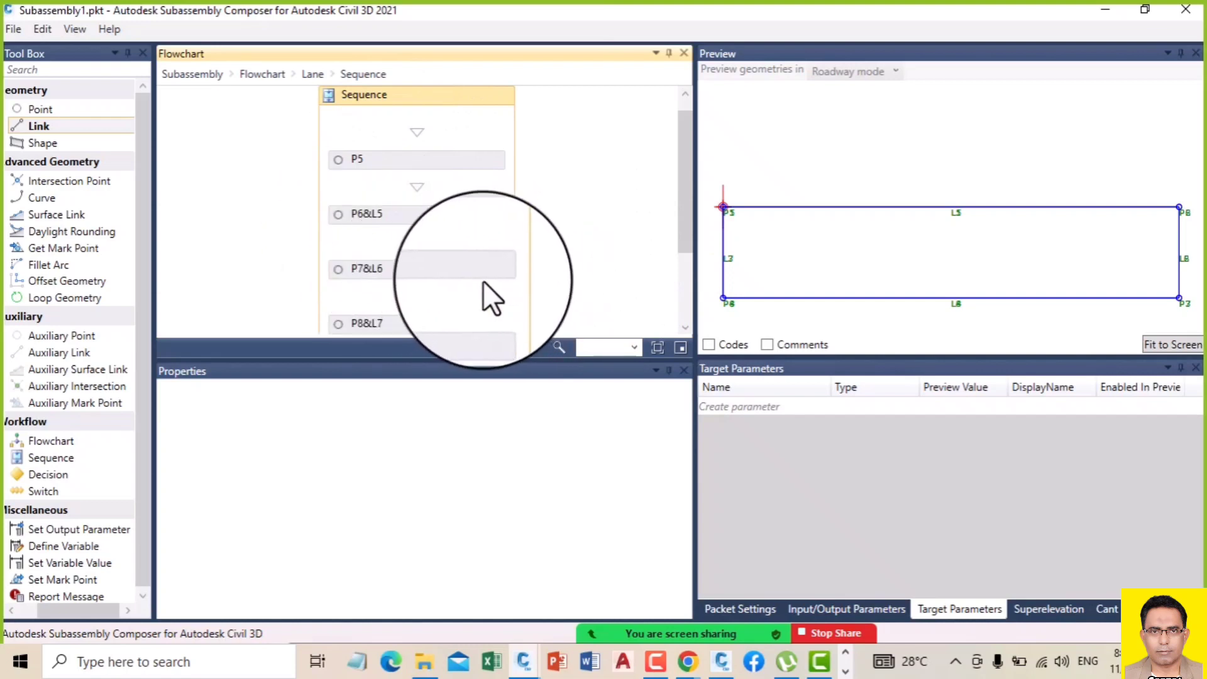
pyautogui.scroll(1, 379, 154)
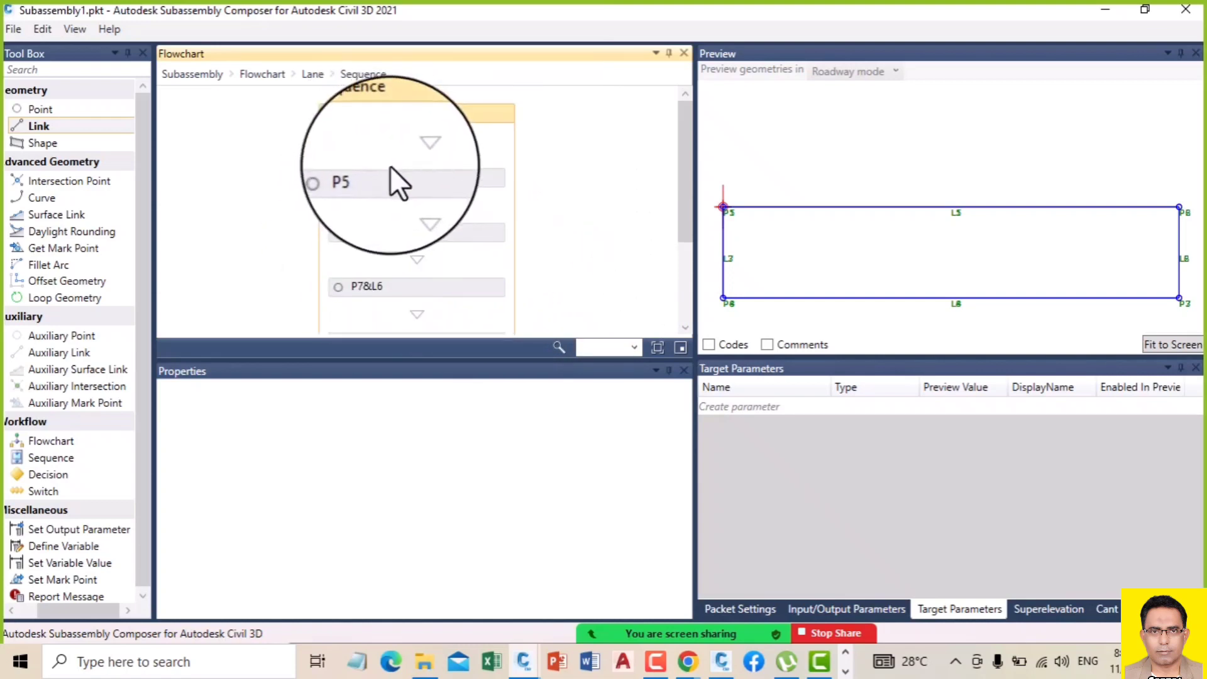
# Step: Base point P5 on P4 with Delta X 0 and Delta Y -0.1
pyautogui.scroll(-2, 392, 176)
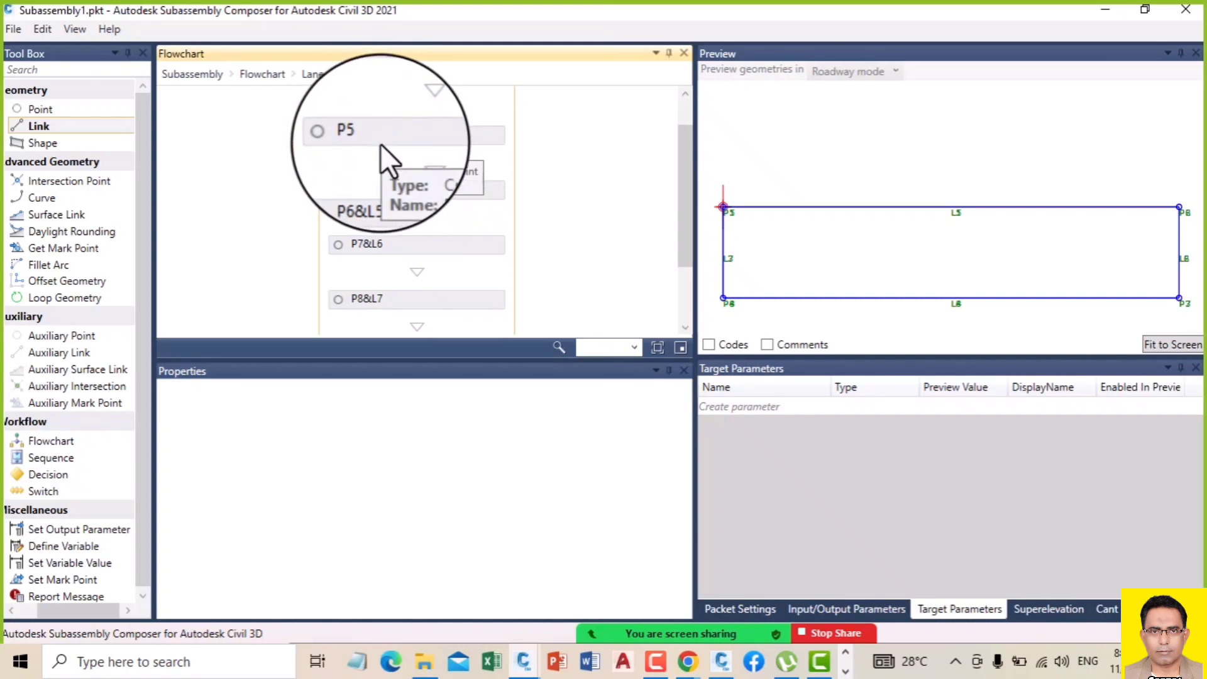
pyautogui.click(376, 138)
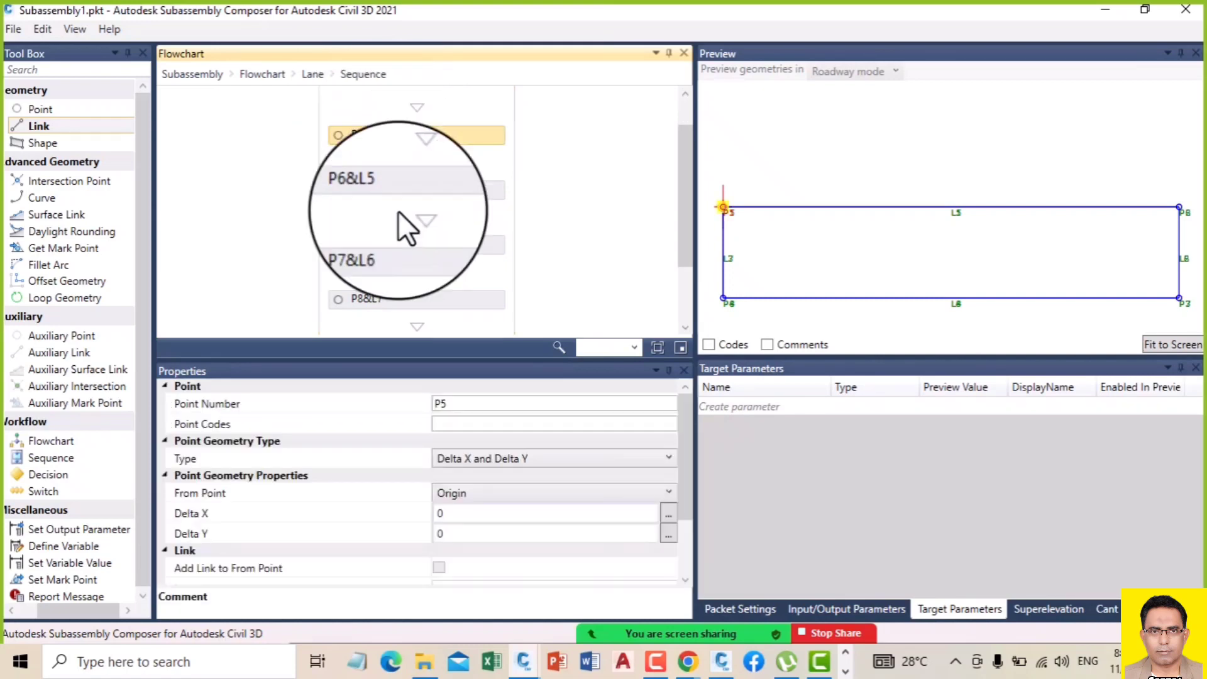
pyautogui.click(472, 493)
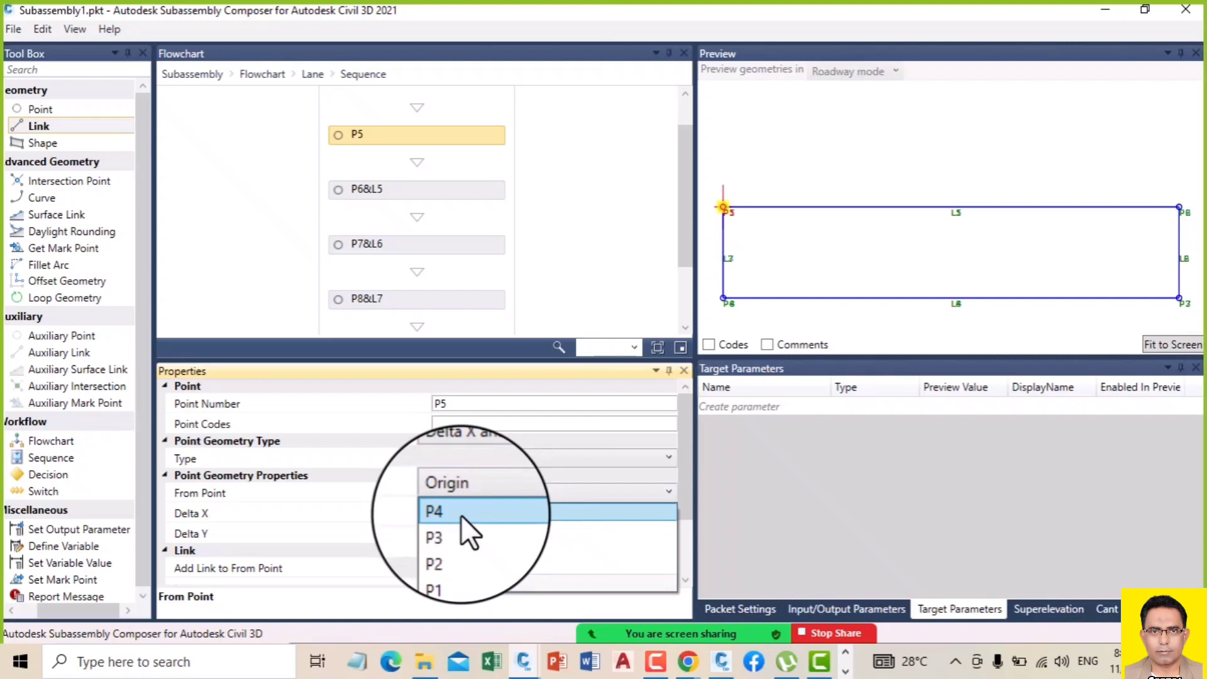
pyautogui.click(461, 515)
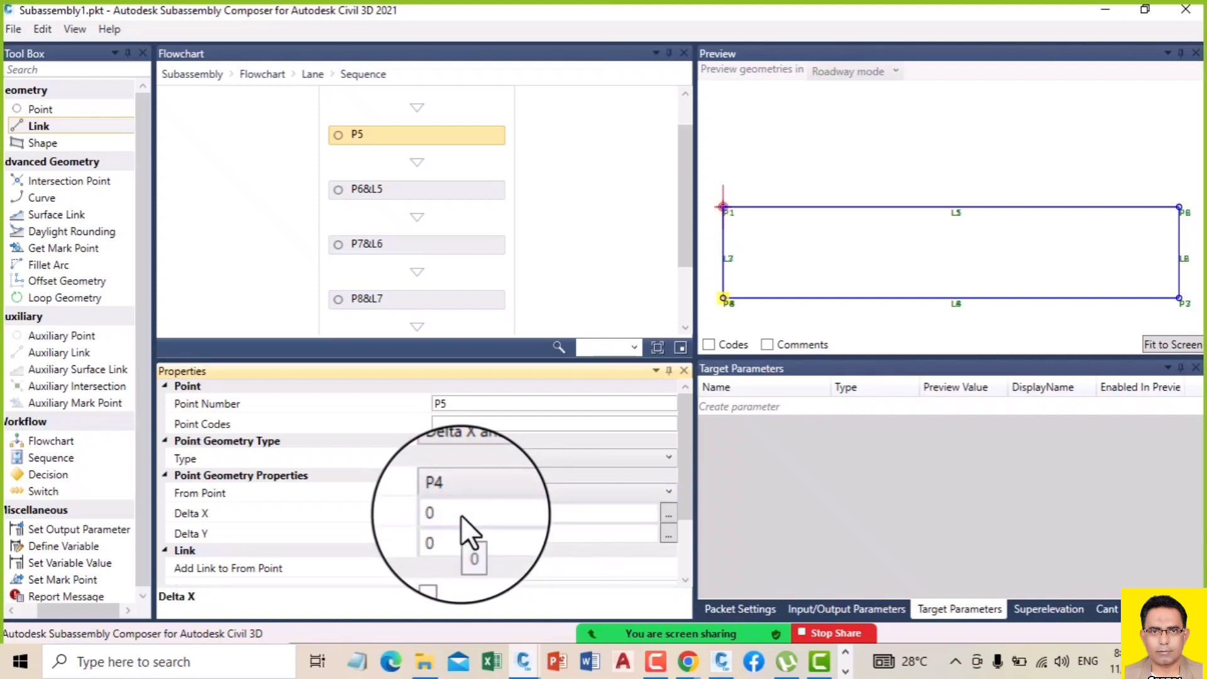
pyautogui.click(455, 513)
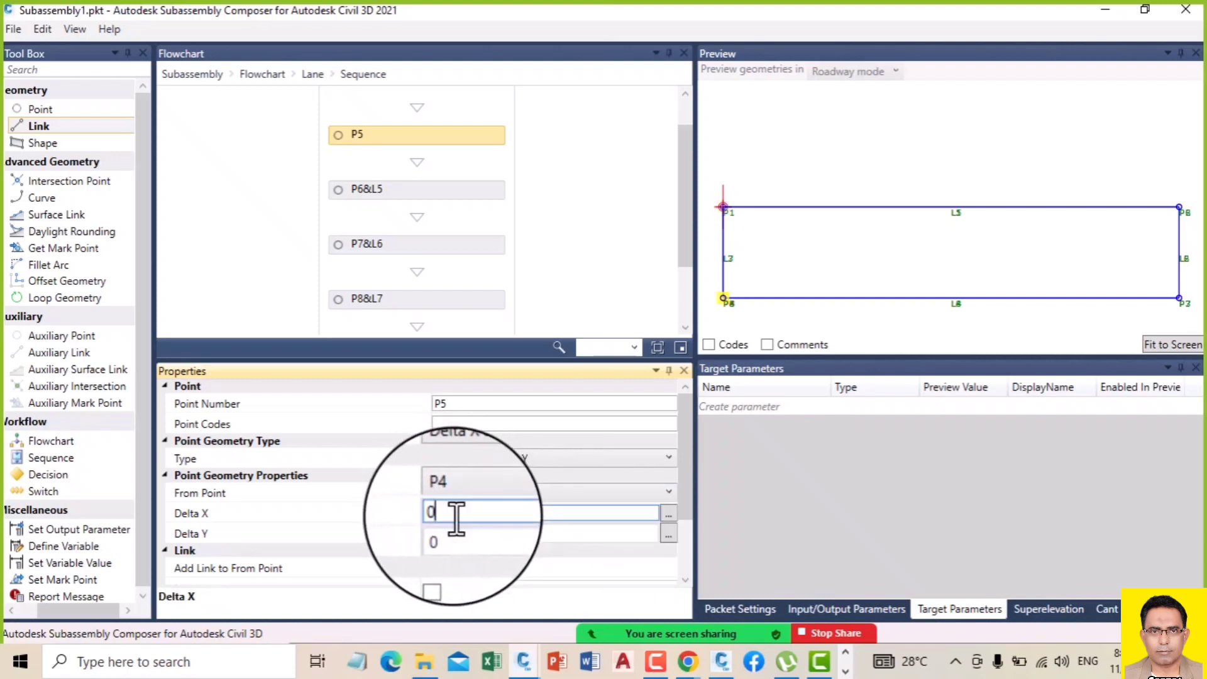
pyautogui.moveTo(453, 516); pyautogui.dragTo(372, 514)
pyautogui.write('-')
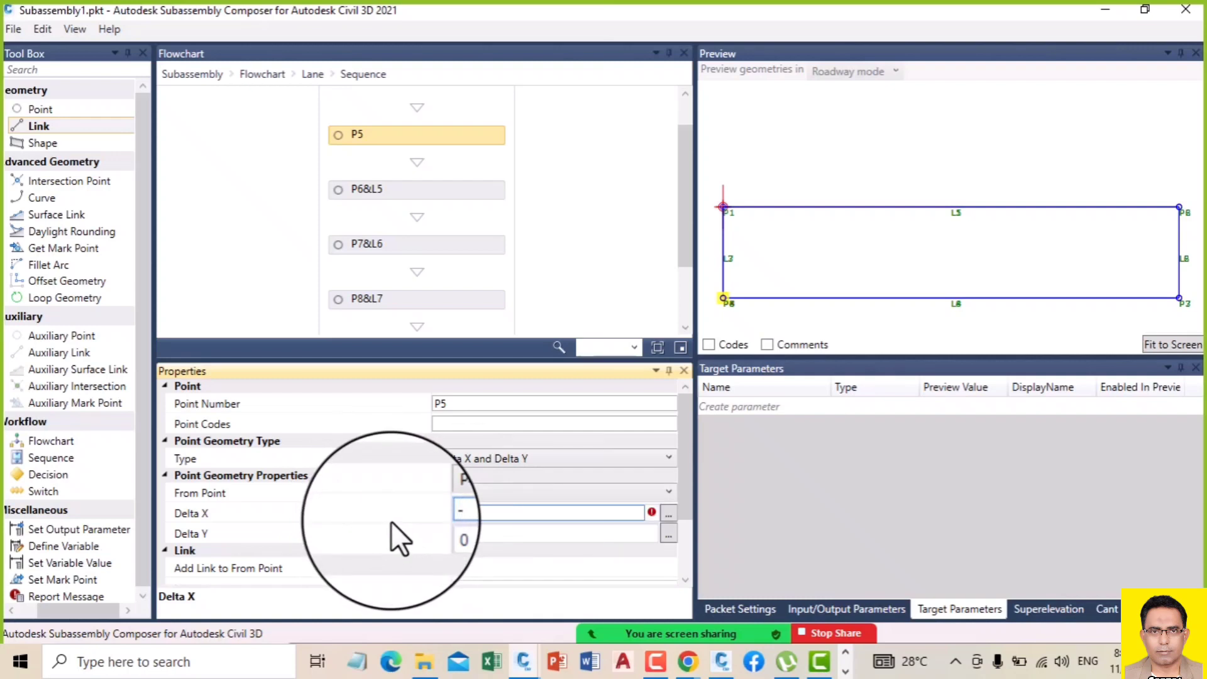
pyautogui.press('BackSpace')
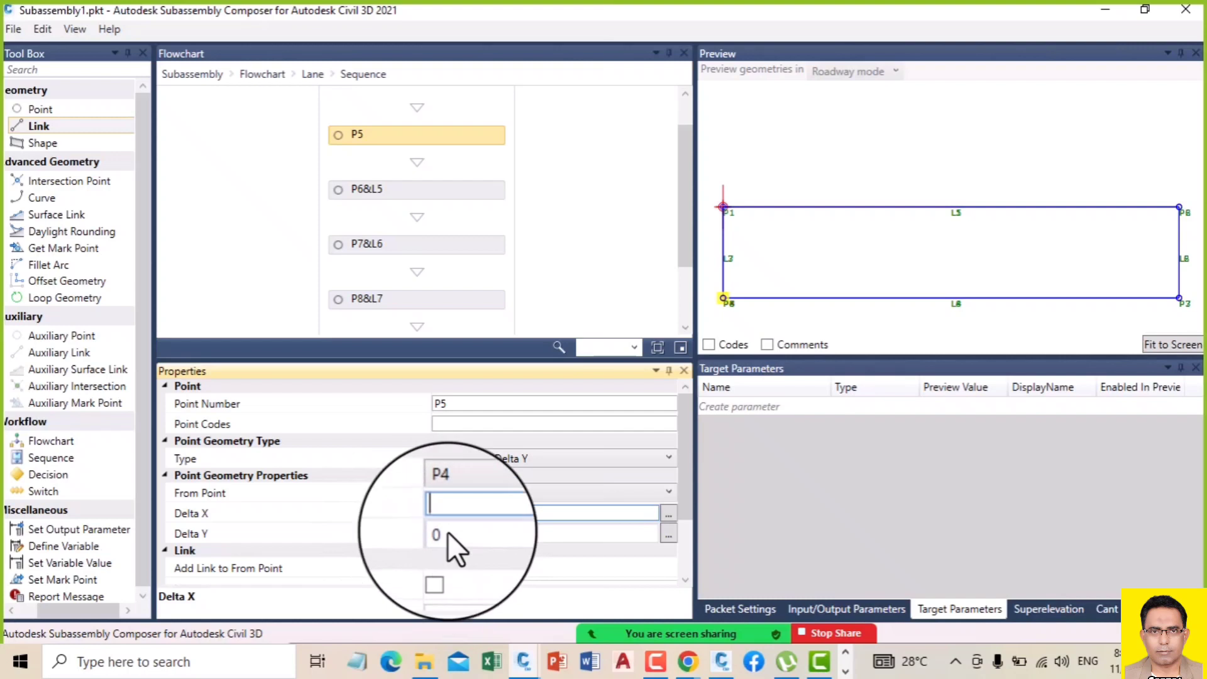
pyautogui.write('0')
pyautogui.click(452, 531)
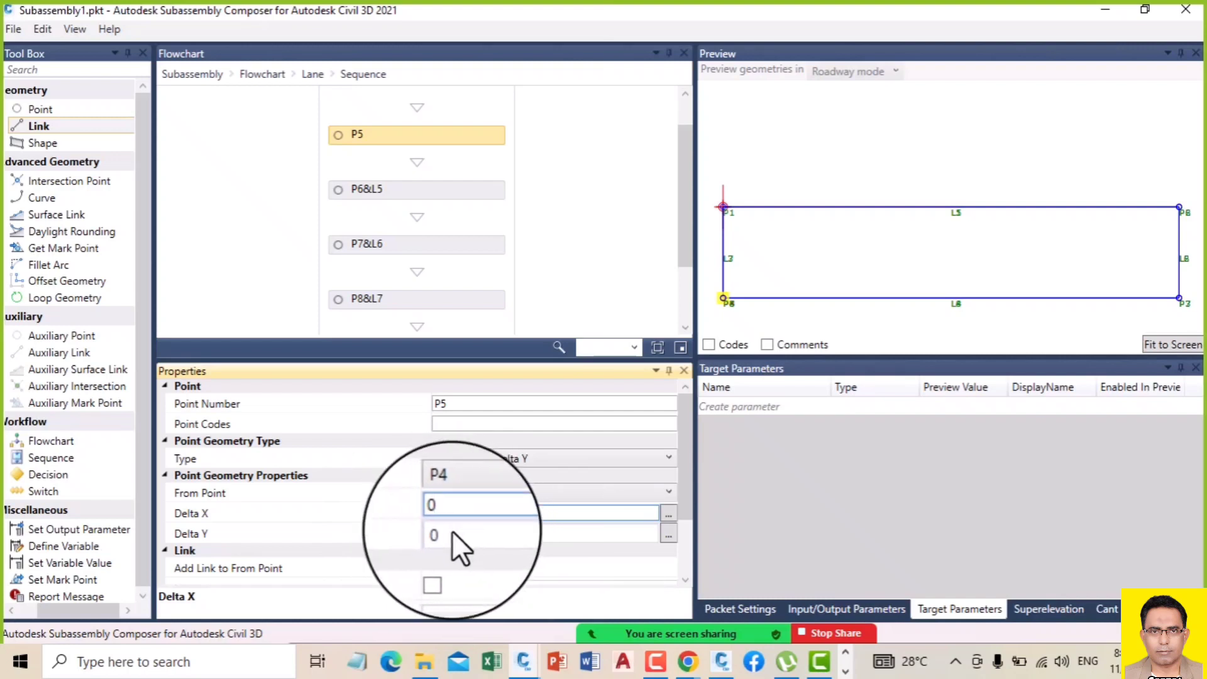
pyautogui.write('-0.1')
pyautogui.press('Return')
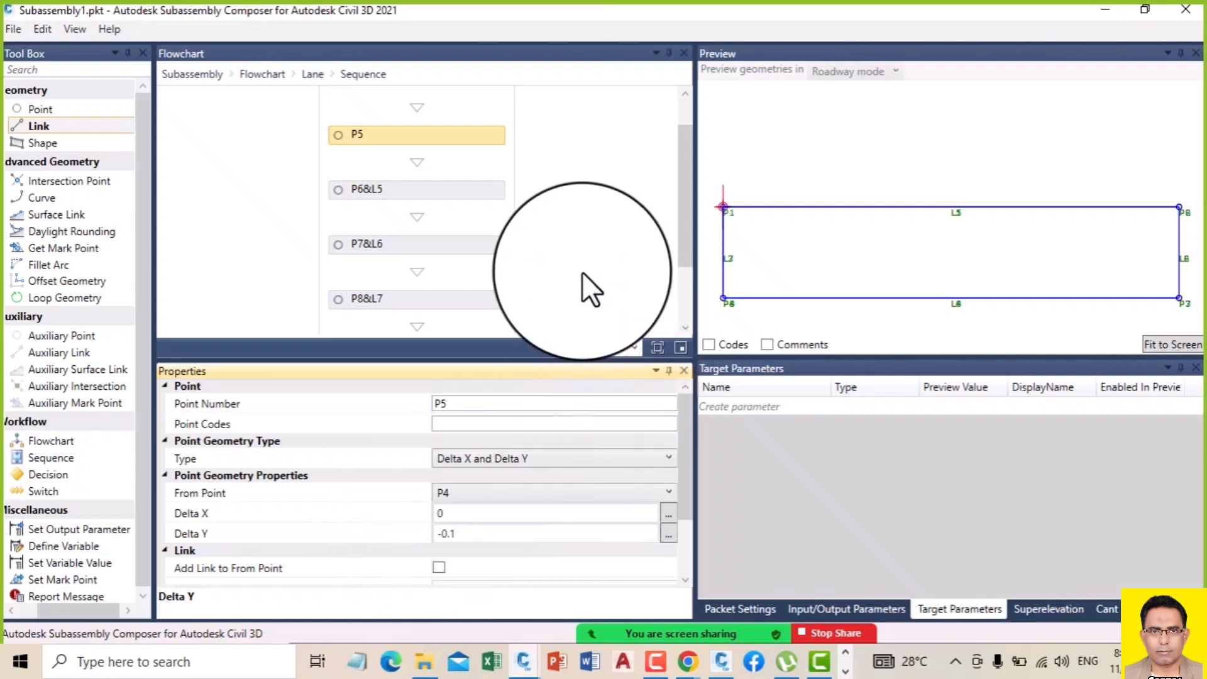
# Step: Review the properties of P6 and P5, and fit the preview geometry to the screen
pyautogui.click(500, 233)
pyautogui.click(409, 190)
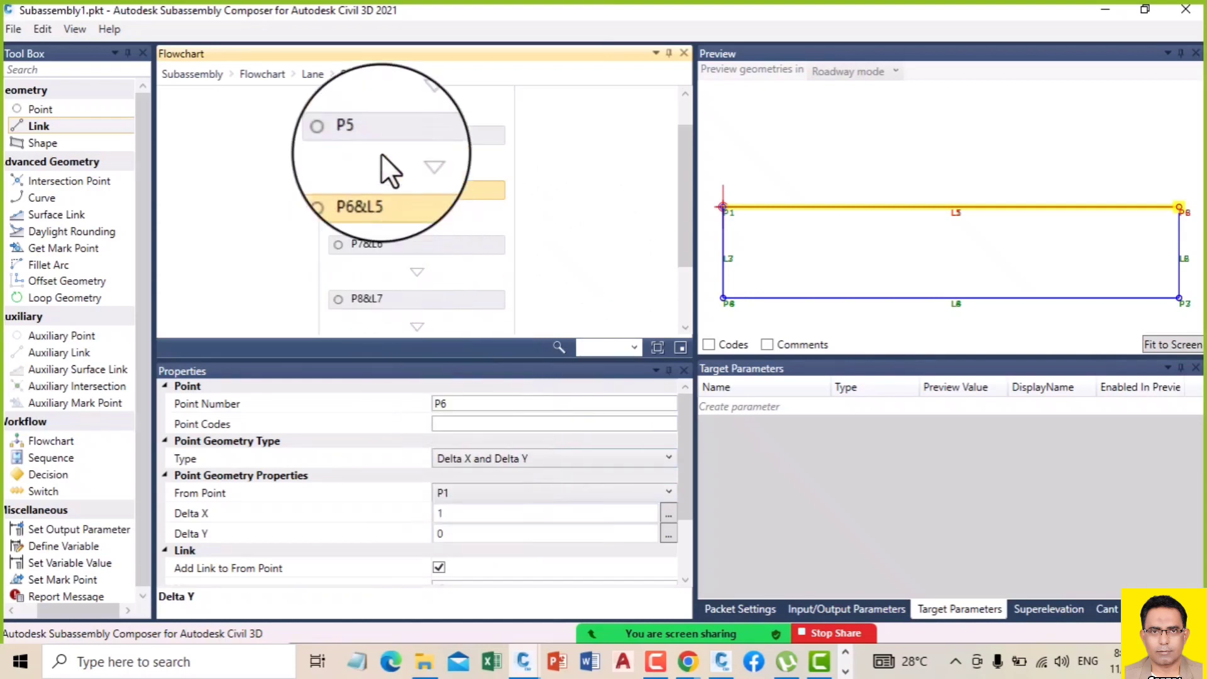
pyautogui.click(374, 135)
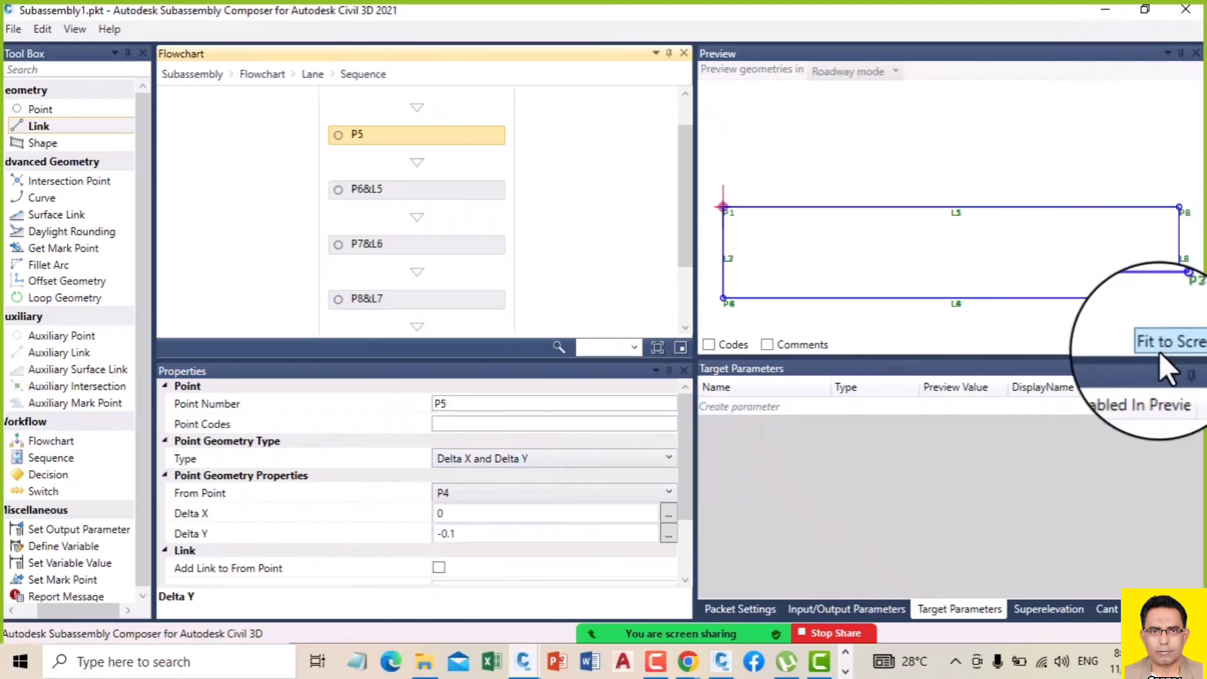
pyautogui.click(1158, 344)
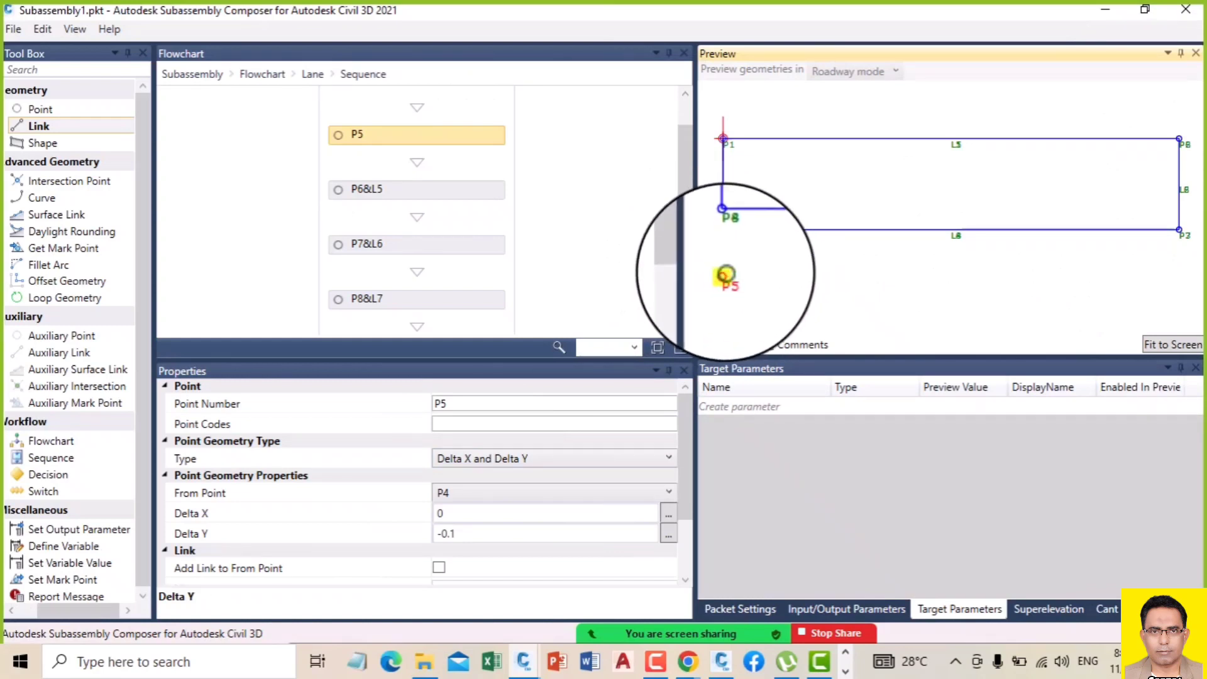
# Step: Set the From Point of P6&L5 to P5
pyautogui.click(427, 187)
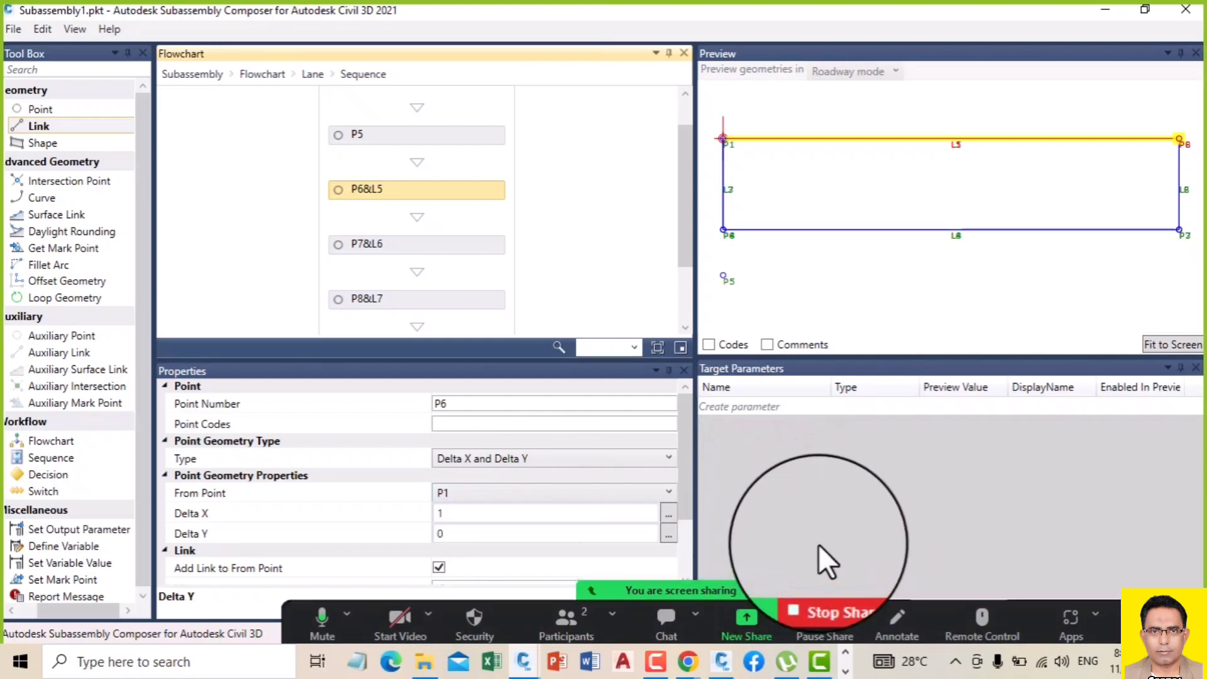
pyautogui.click(826, 606)
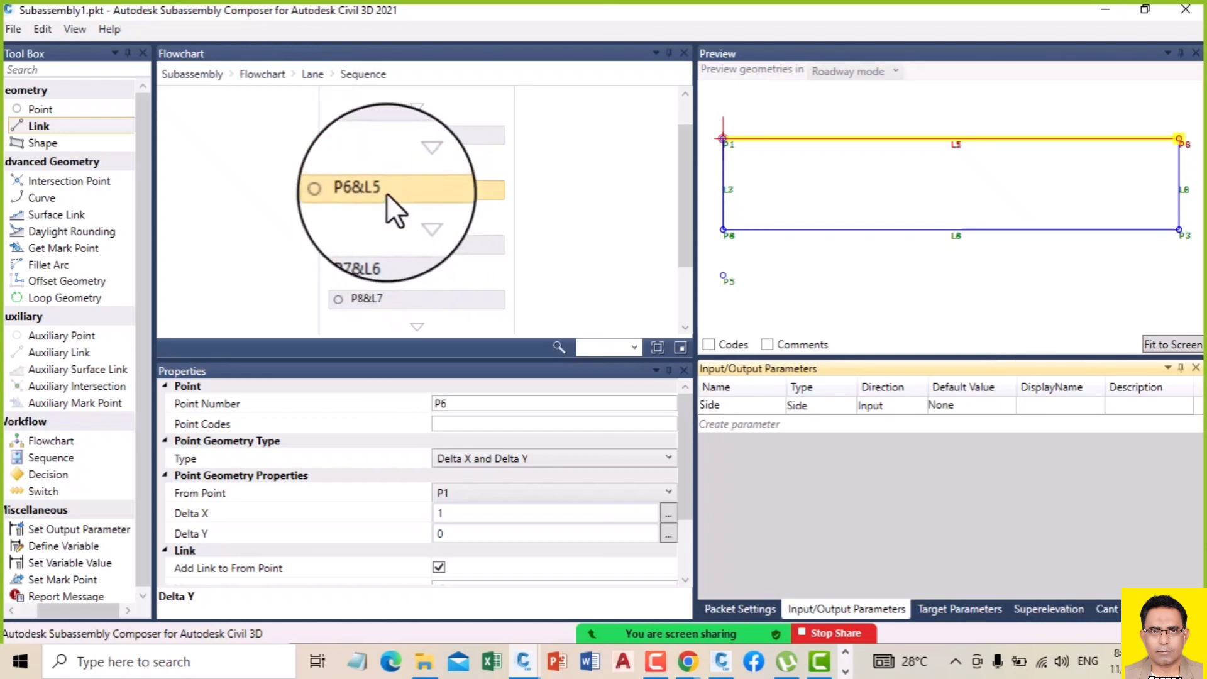
pyautogui.click(473, 493)
pyautogui.click(469, 511)
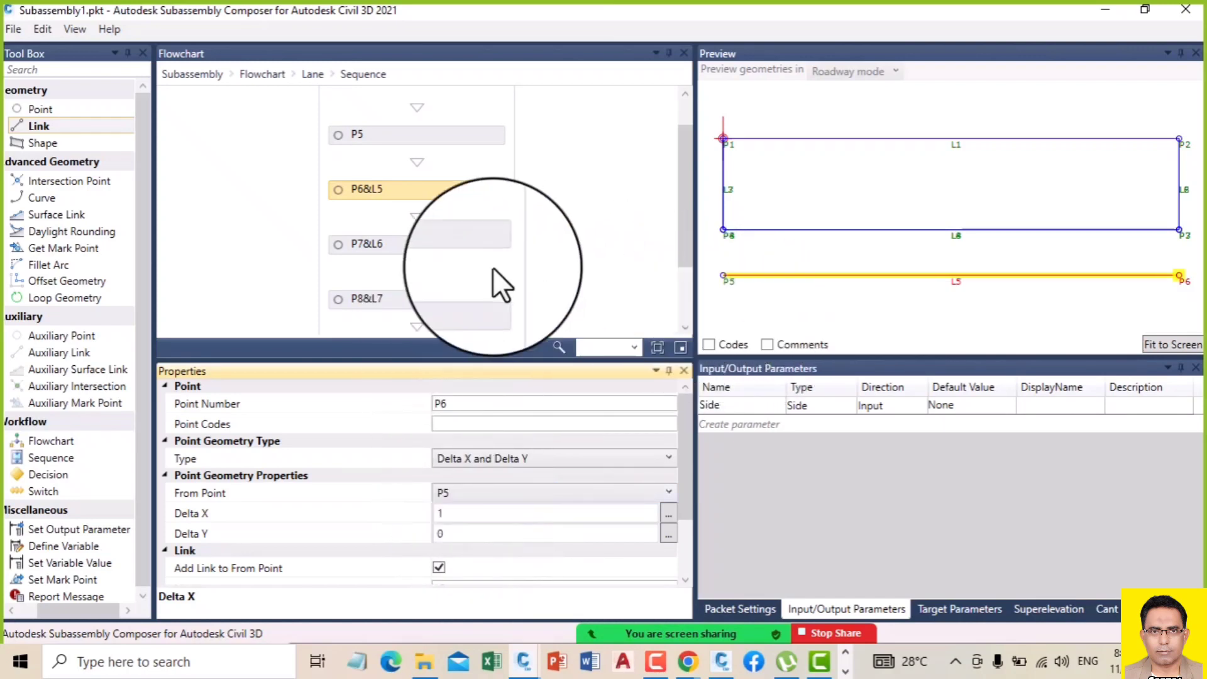
# Step: Set the From Point of P7&L6 to P6 and that of P8&L7 to P5
pyautogui.click(402, 241)
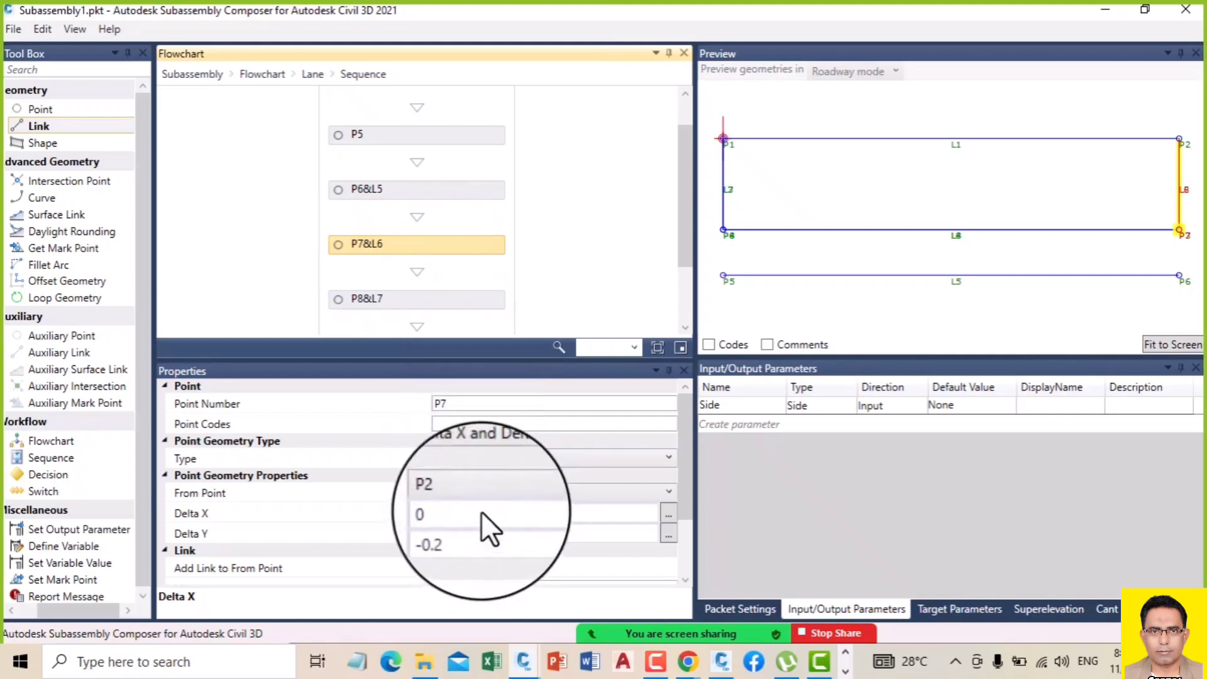
pyautogui.click(484, 492)
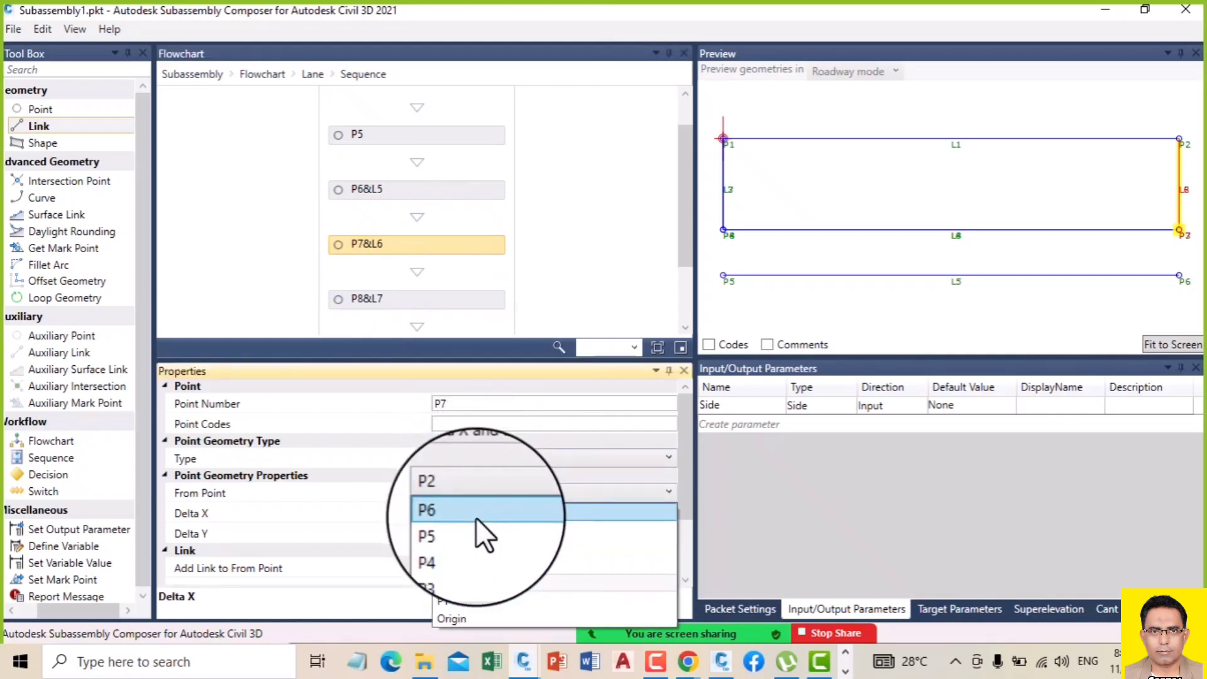
pyautogui.click(477, 517)
pyautogui.moveTo(689, 266); pyautogui.dragTo(688, 295)
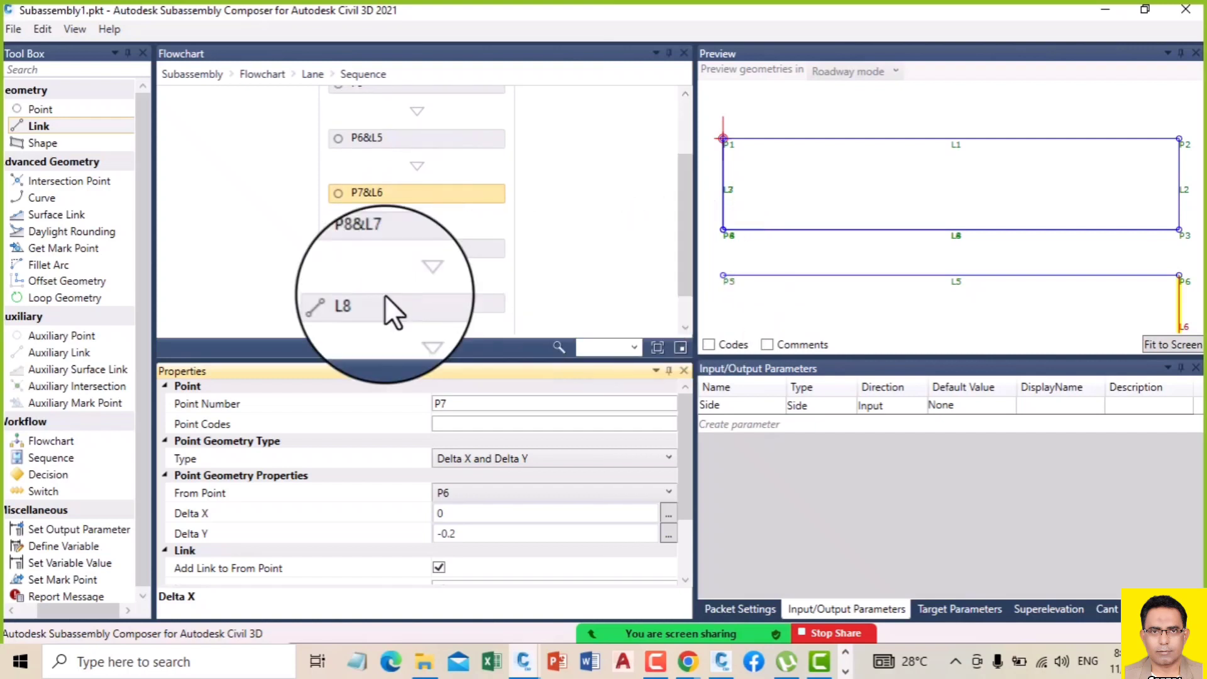
pyautogui.click(410, 247)
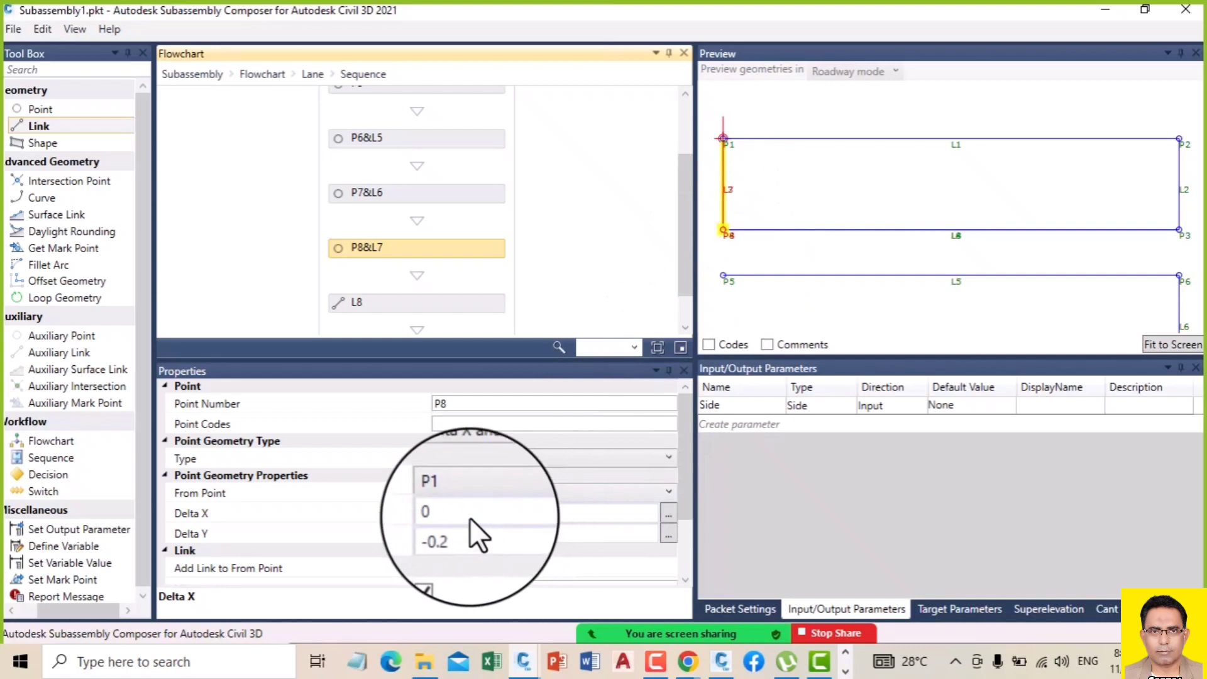
pyautogui.click(455, 496)
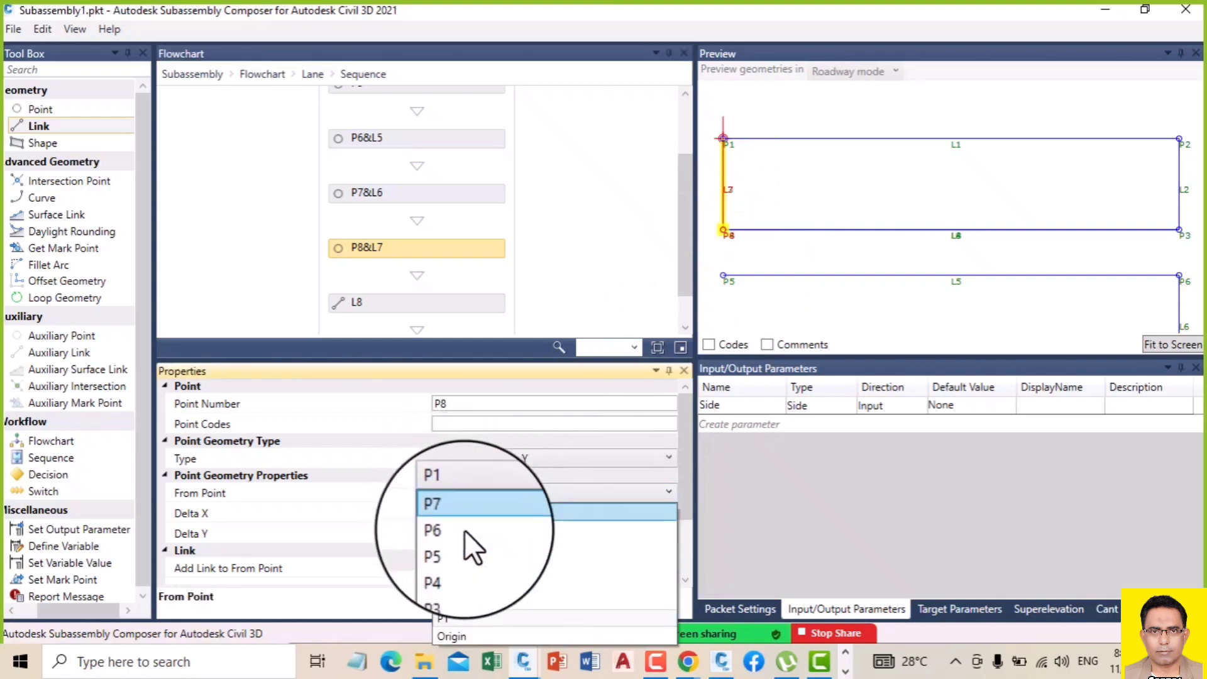
pyautogui.click(461, 546)
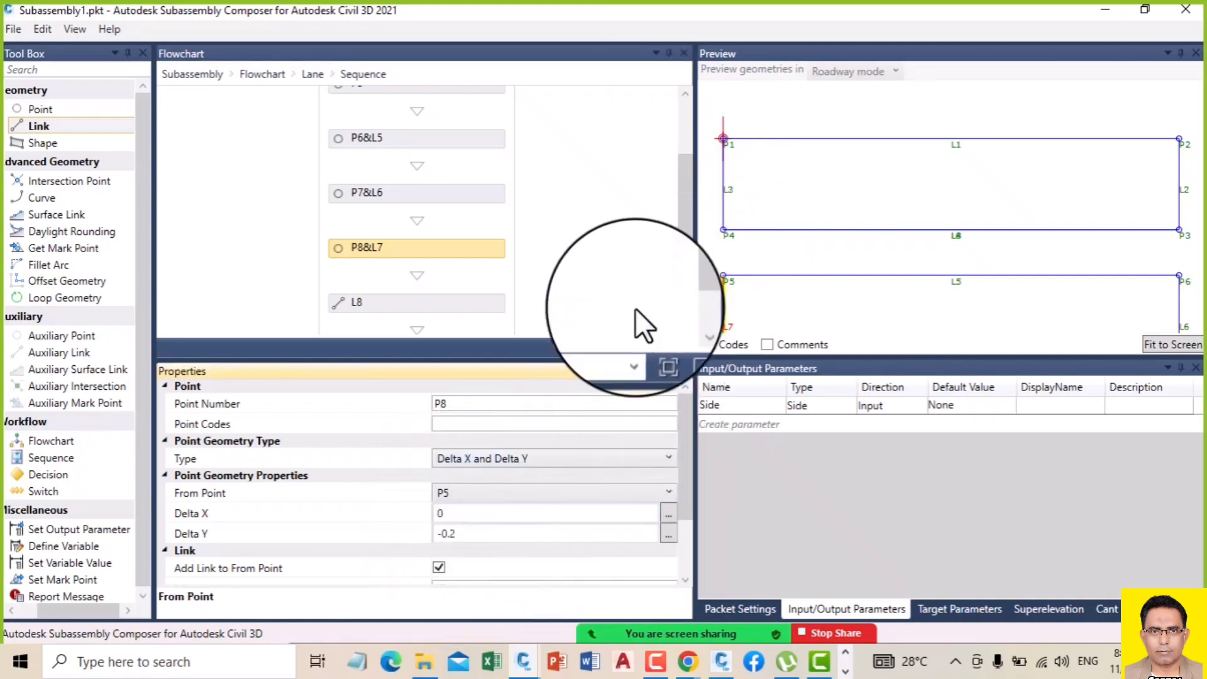
# Step: Set link L8 to run from start point P7 to end point P8 and fit the preview to the geometry
pyautogui.click(406, 309)
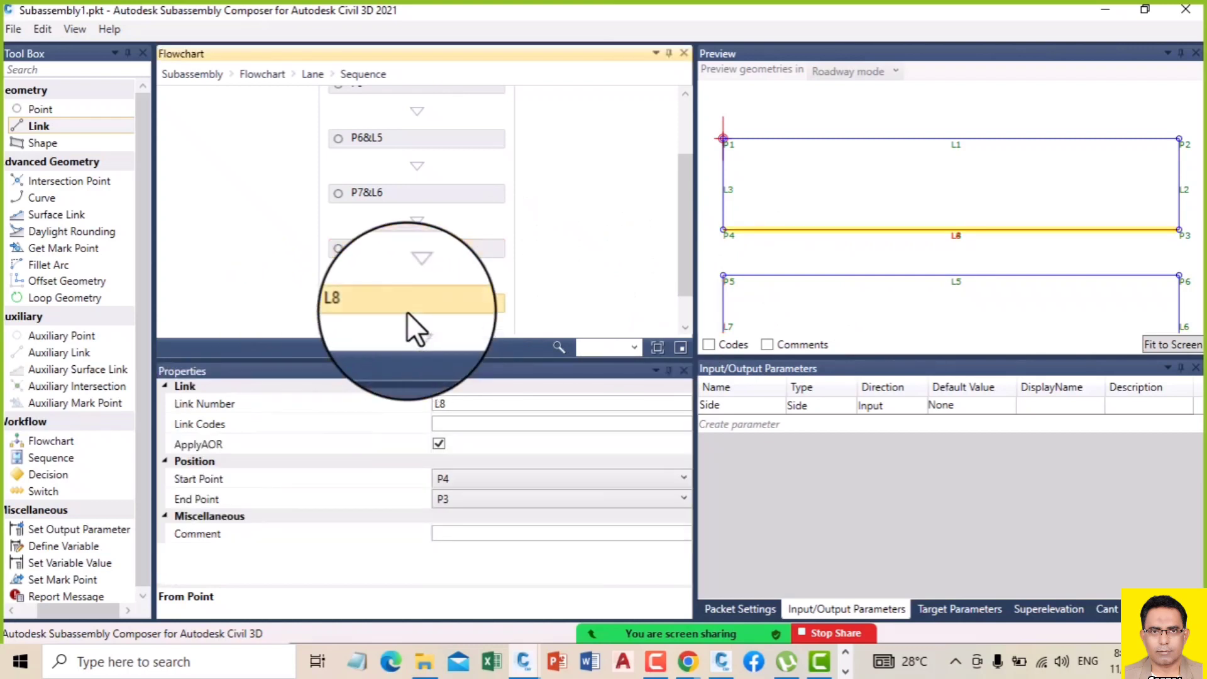
pyautogui.click(461, 477)
pyautogui.click(462, 513)
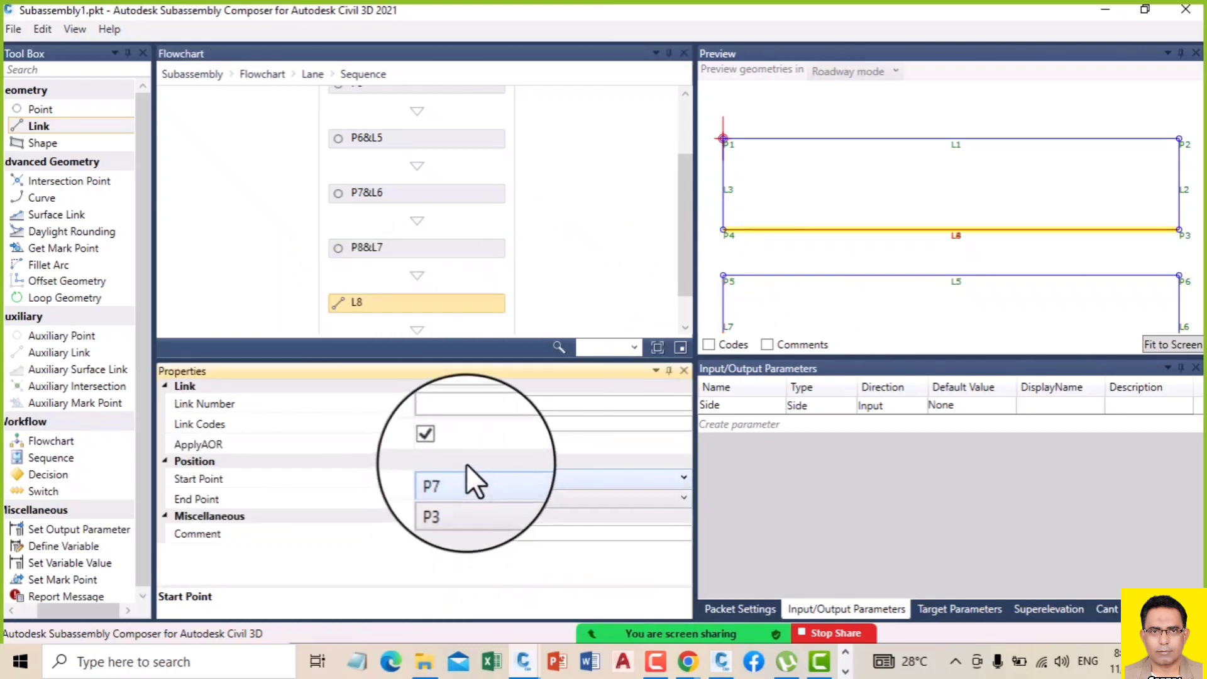
pyautogui.click(466, 498)
pyautogui.click(465, 555)
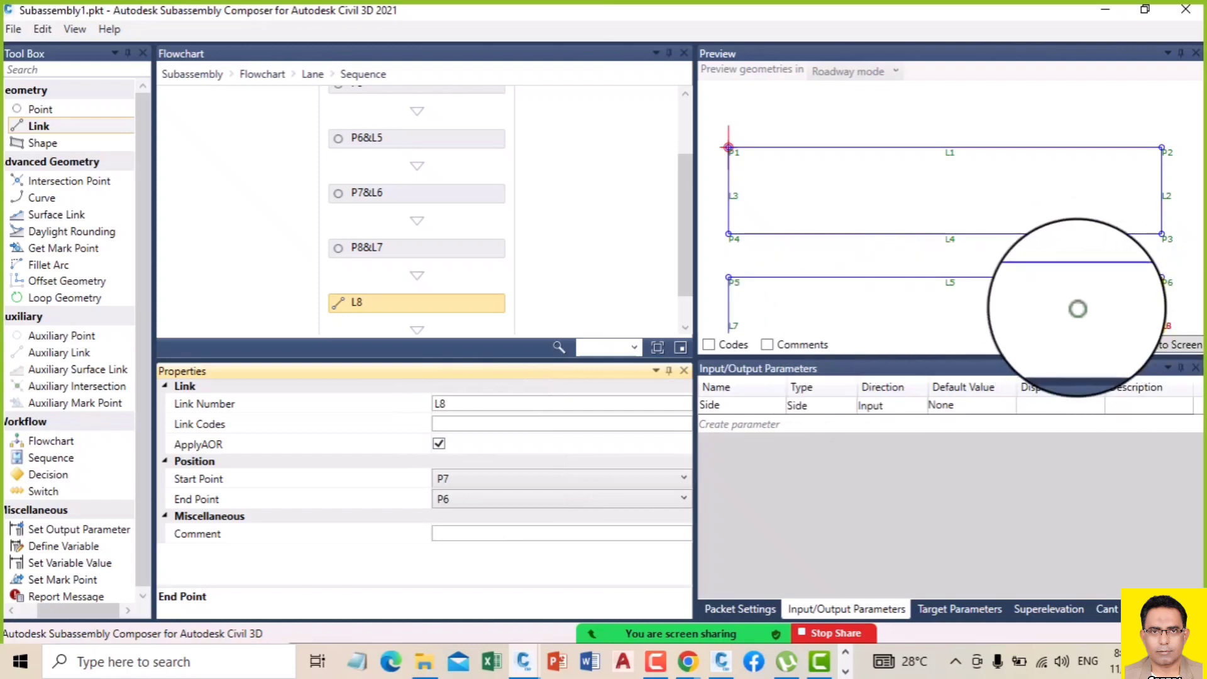
pyautogui.click(1170, 345)
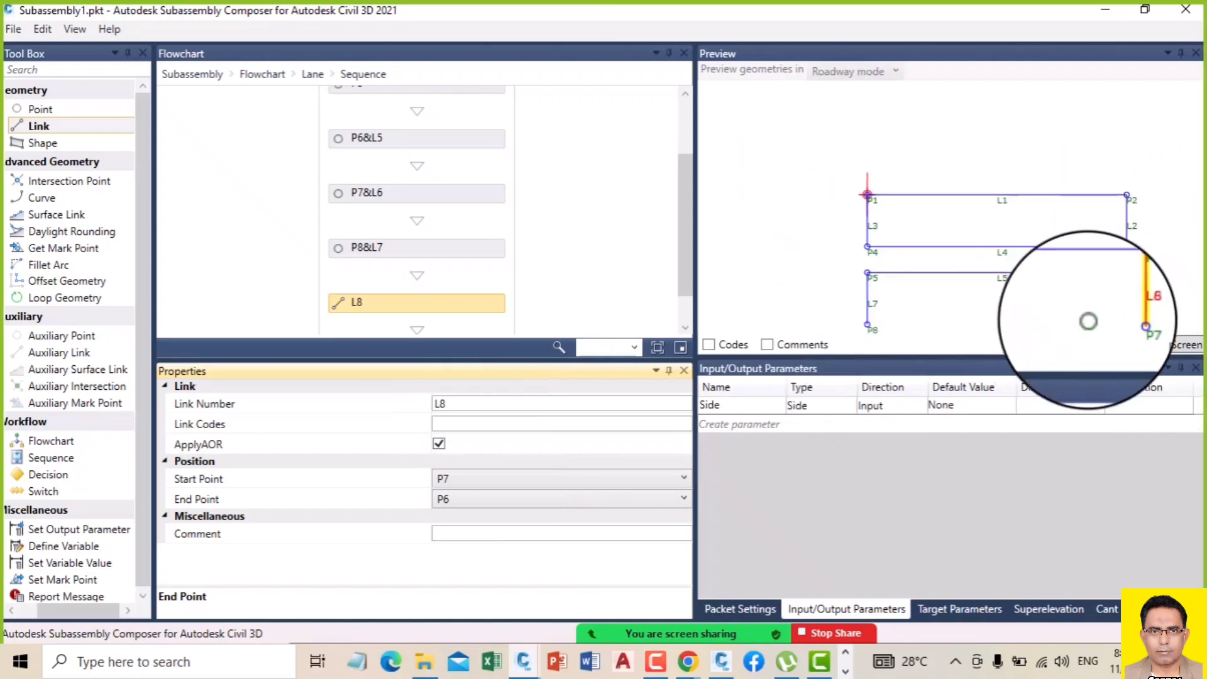
pyautogui.click(463, 500)
pyautogui.click(458, 518)
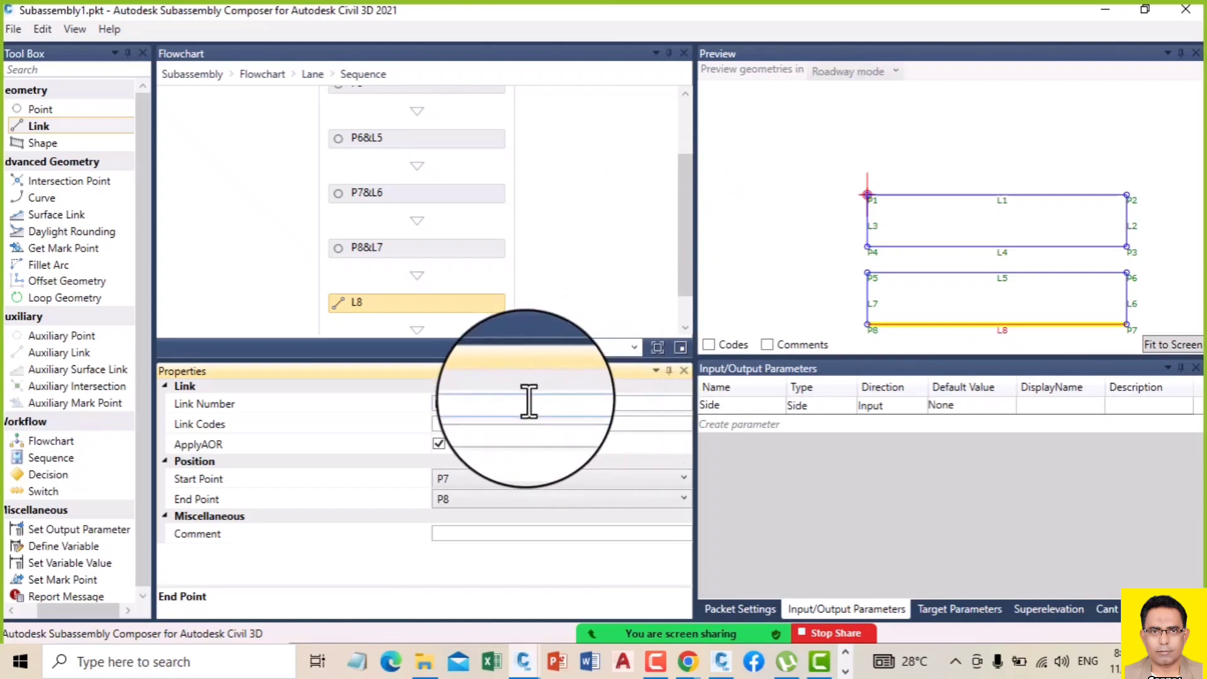
pyautogui.scroll(3, 597, 220)
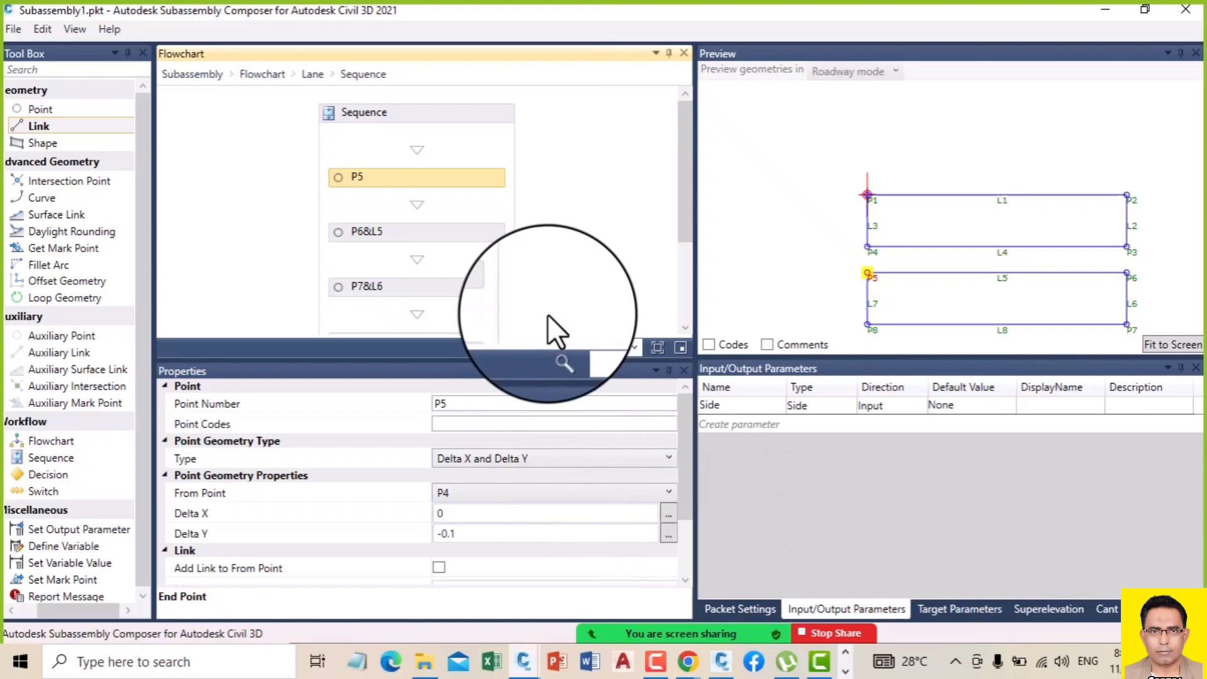
pyautogui.moveTo(685, 234)
pyautogui.mouseDown()
pyautogui.moveTo(685, 258)
pyautogui.moveTo(683, 218)
pyautogui.mouseUp()
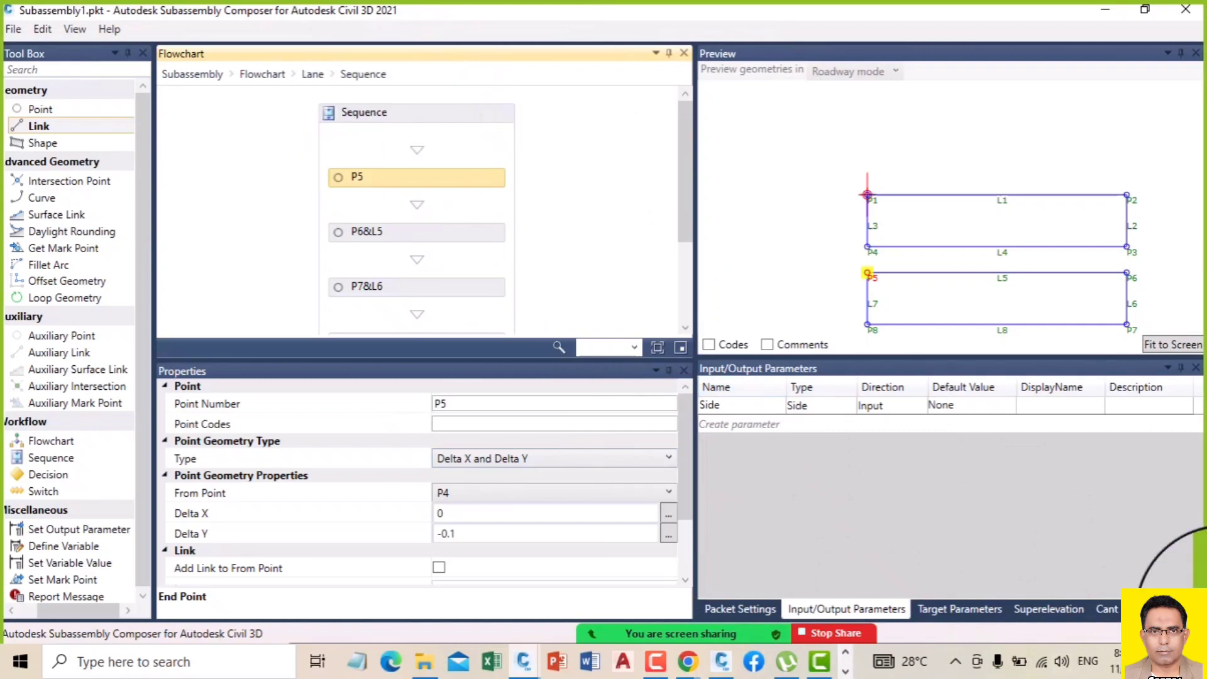
pyautogui.click(262, 73)
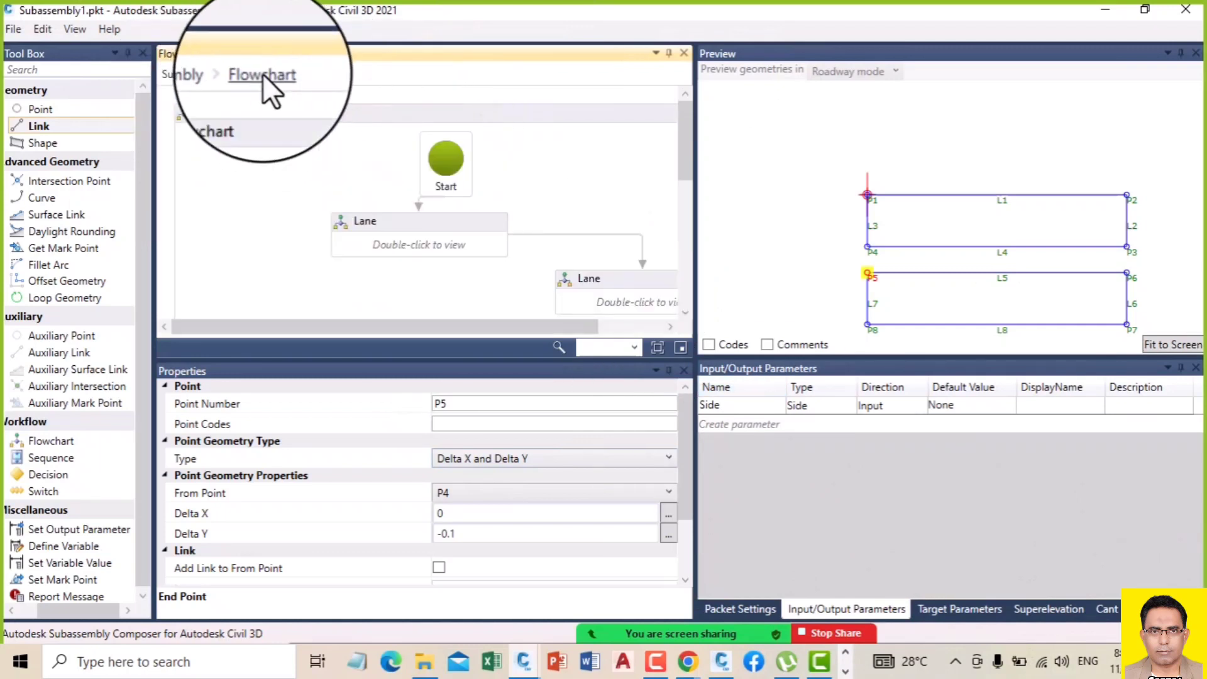
pyautogui.rightClick(401, 232)
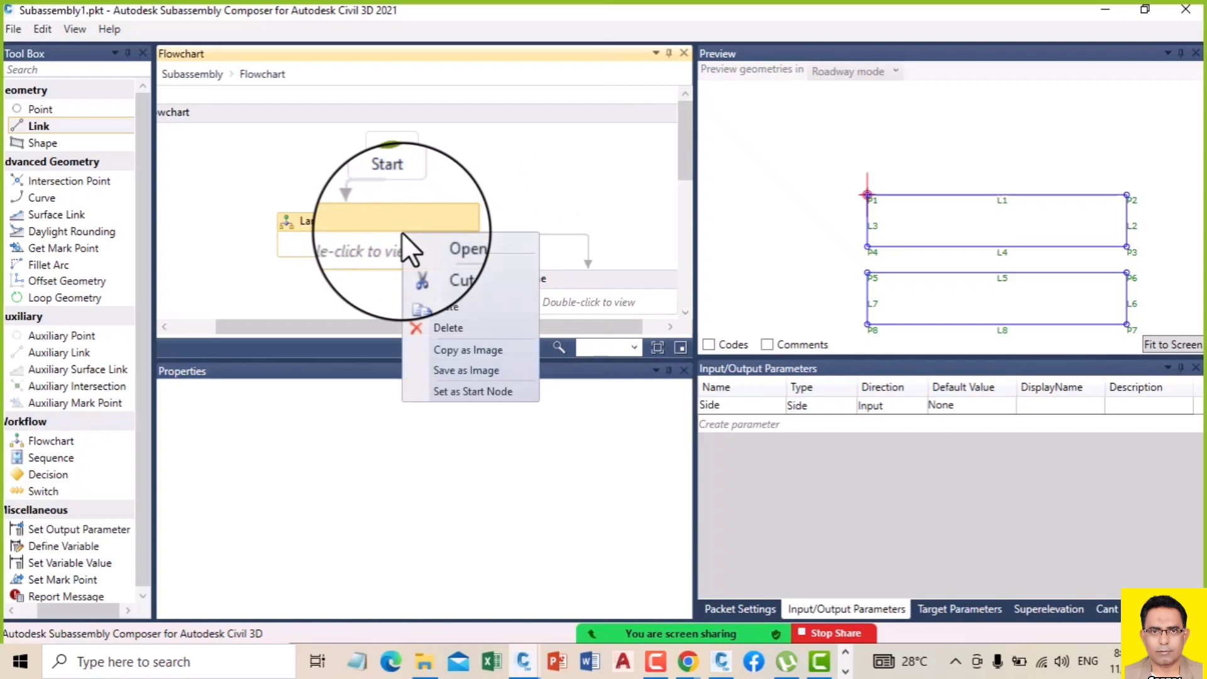
pyautogui.click(428, 285)
pyautogui.rightClick(619, 227)
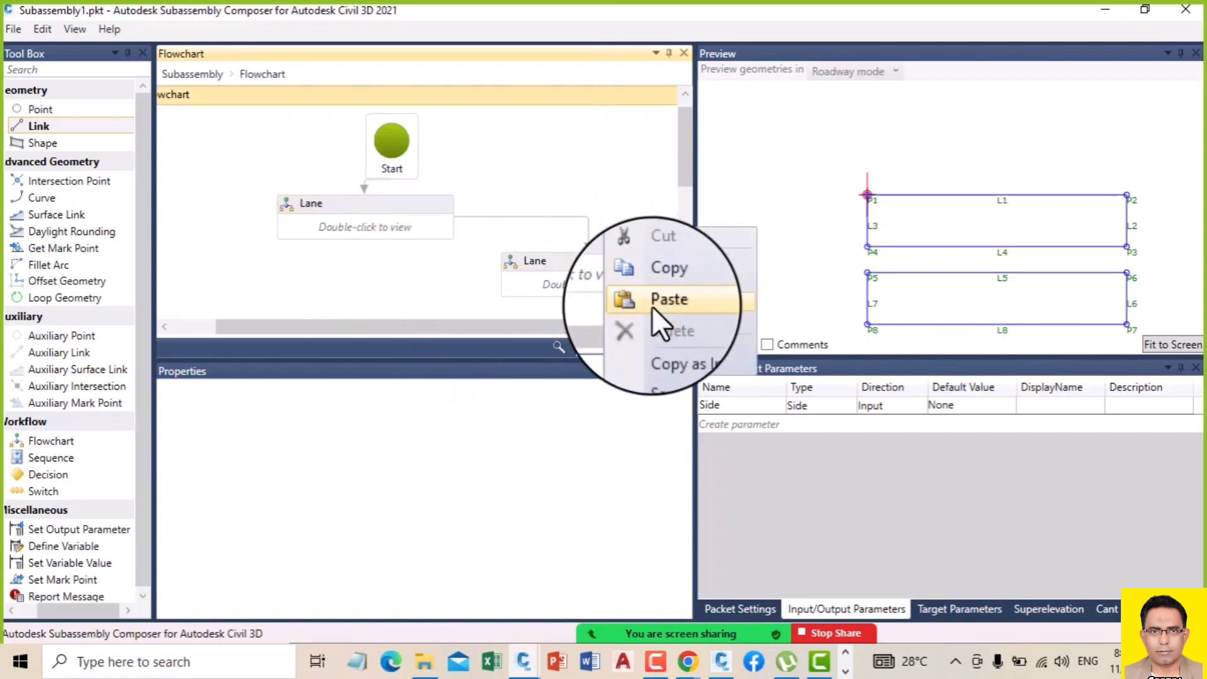
pyautogui.click(463, 271)
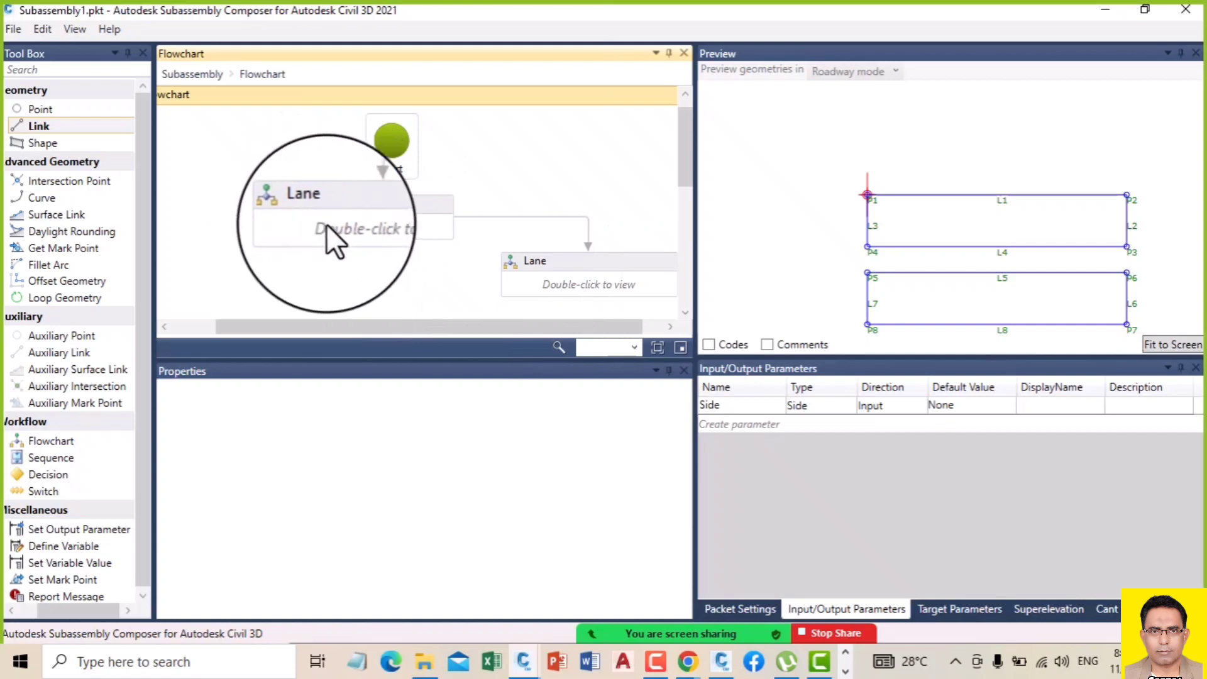
# Step: Open the Sequence inside the second Lane flowchart and display the properties of point P5
pyautogui.click(556, 281)
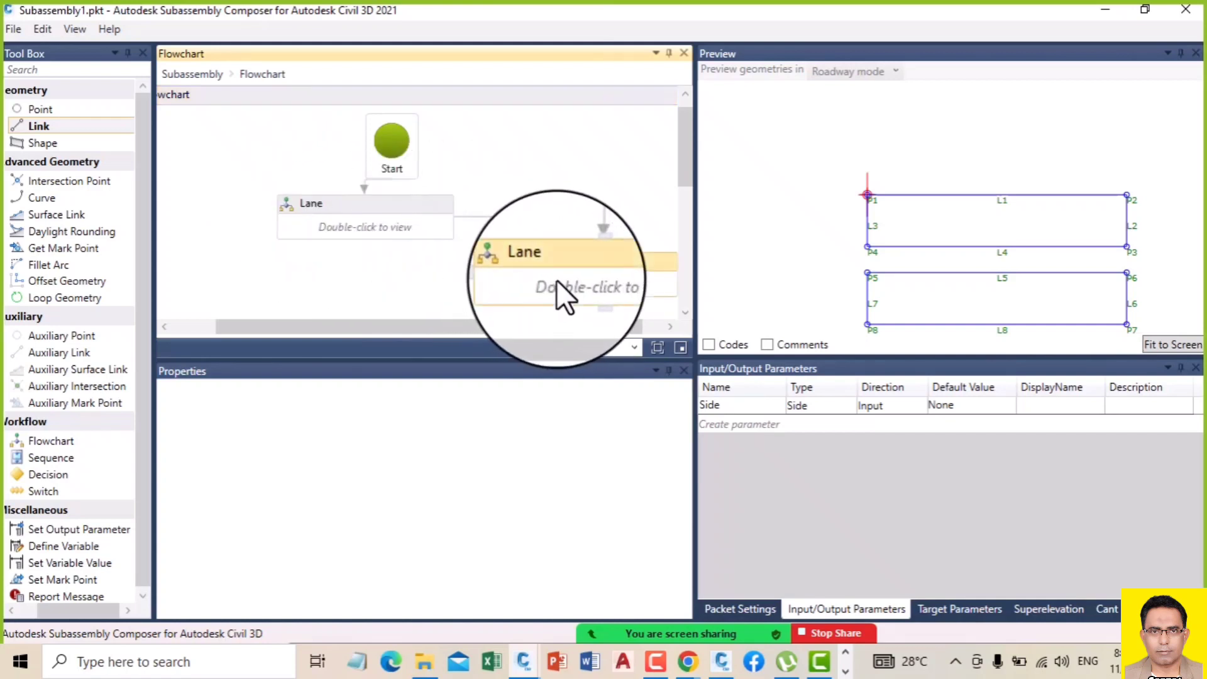
pyautogui.doubleClick(557, 280)
pyautogui.doubleClick(424, 237)
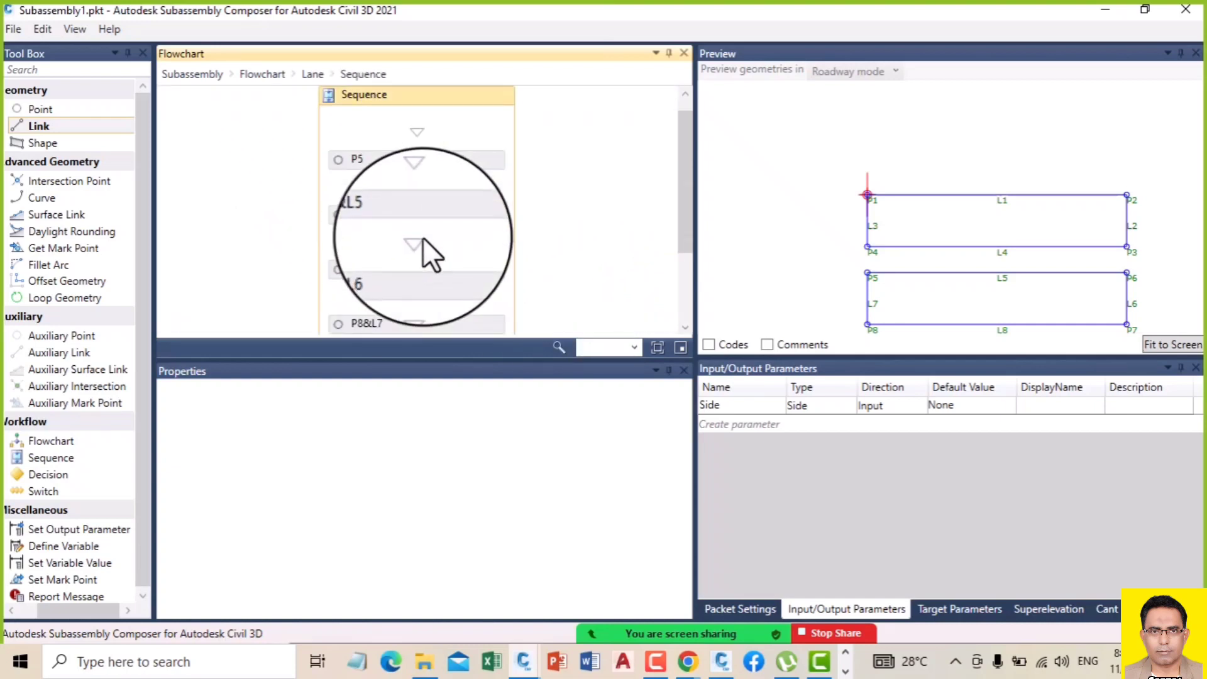
pyautogui.click(381, 164)
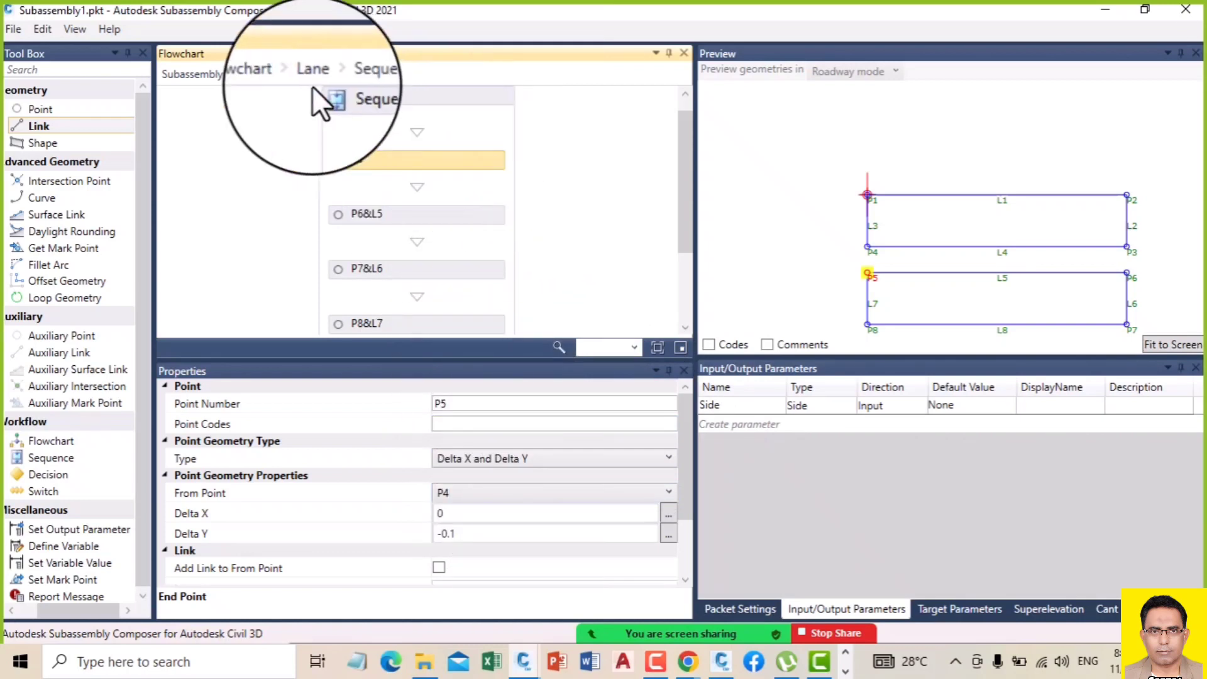
pyautogui.click(260, 74)
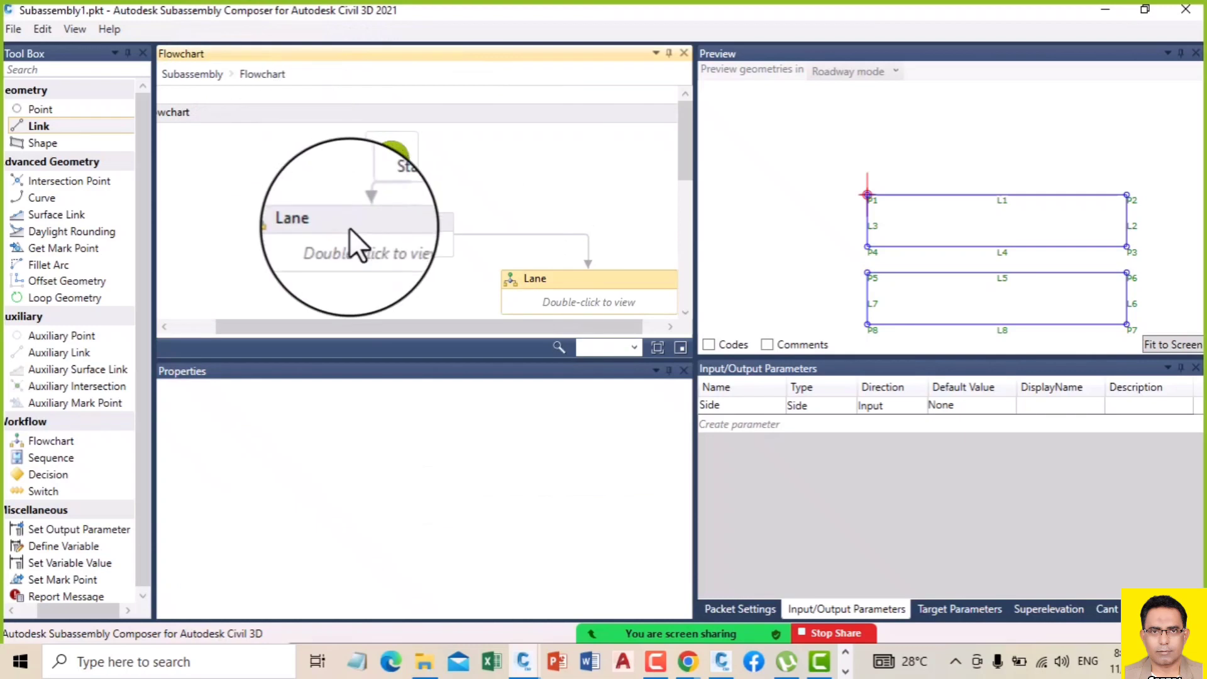
pyautogui.rightClick(349, 227)
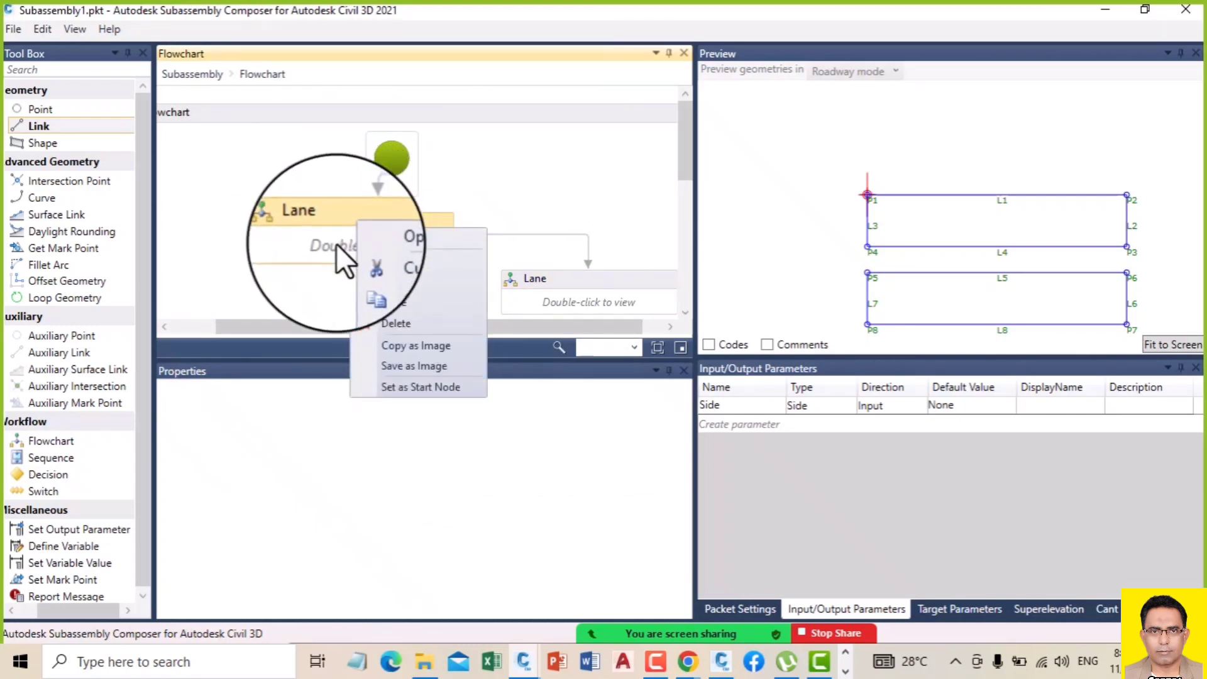
pyautogui.click(561, 288)
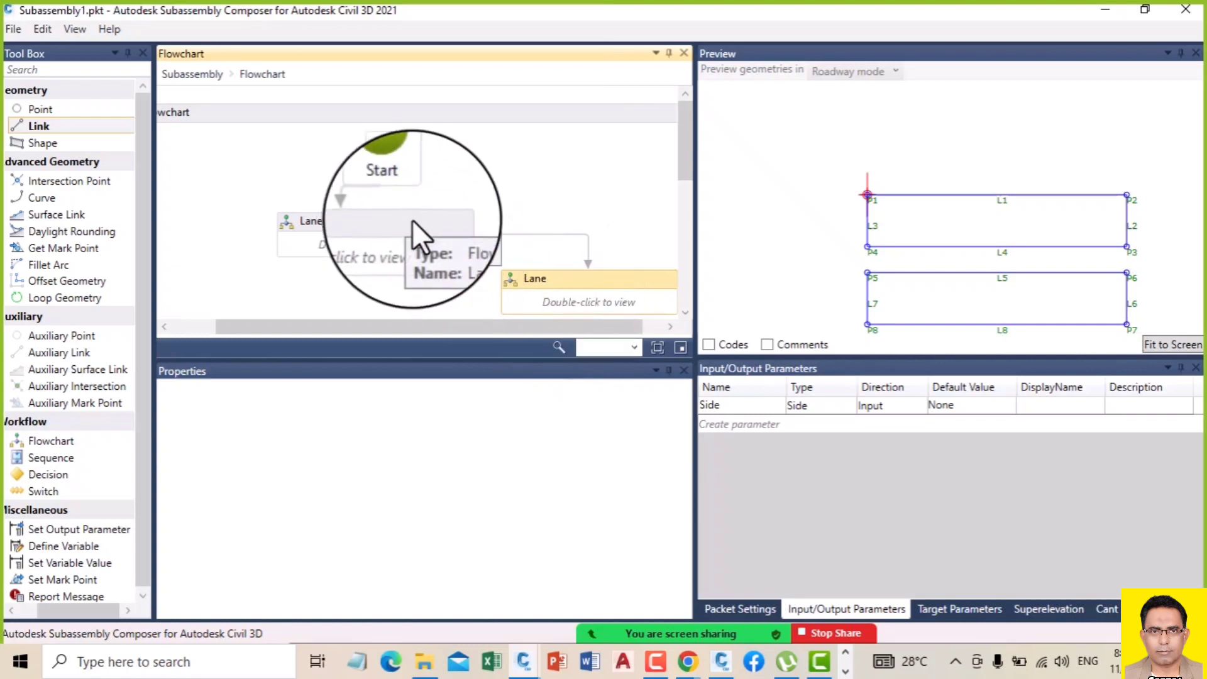
pyautogui.click(371, 230)
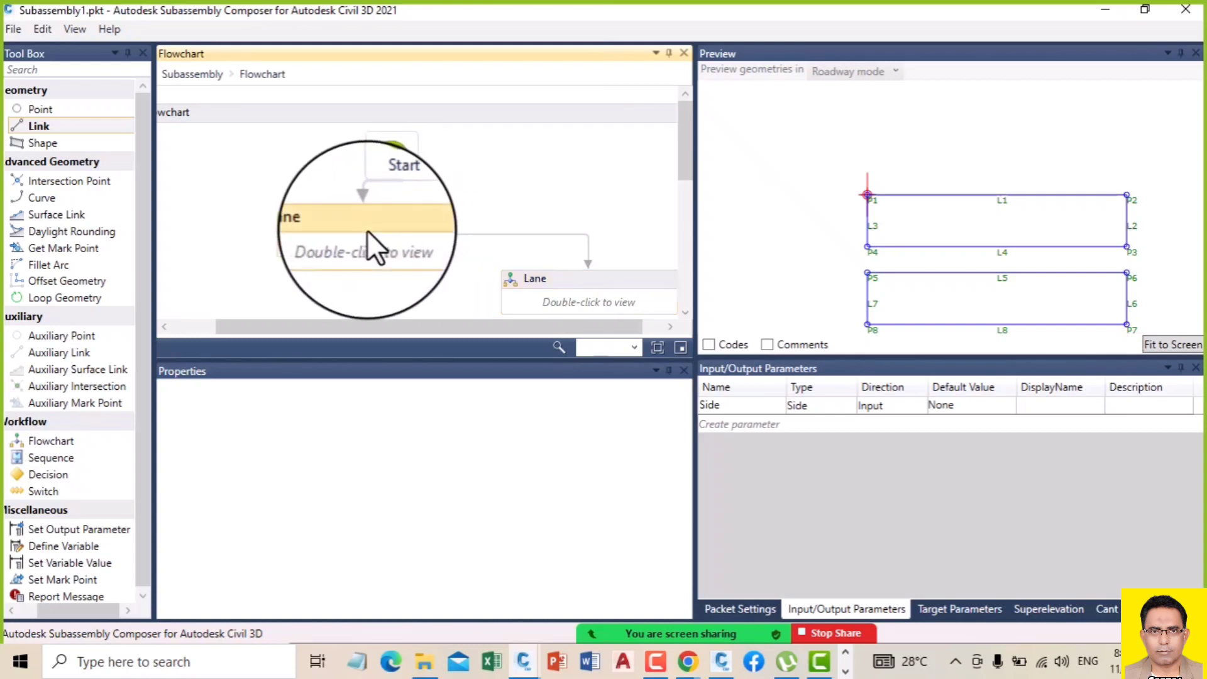
pyautogui.rightClick(326, 230)
pyautogui.click(361, 283)
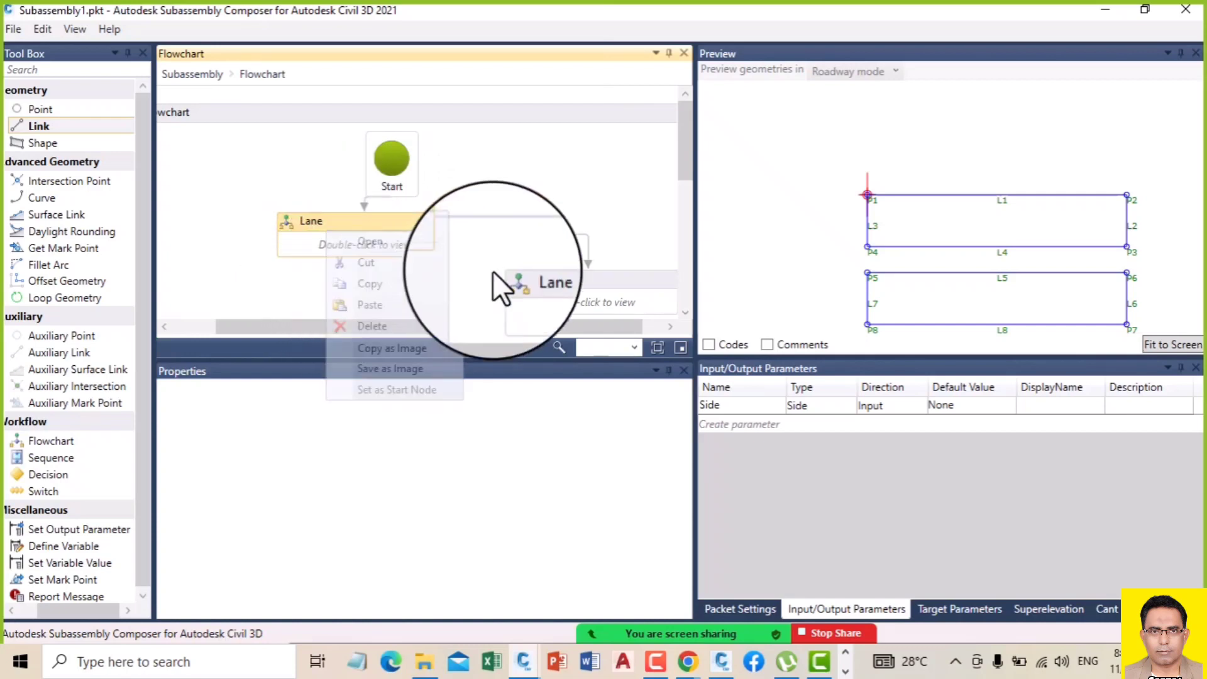
pyautogui.rightClick(550, 186)
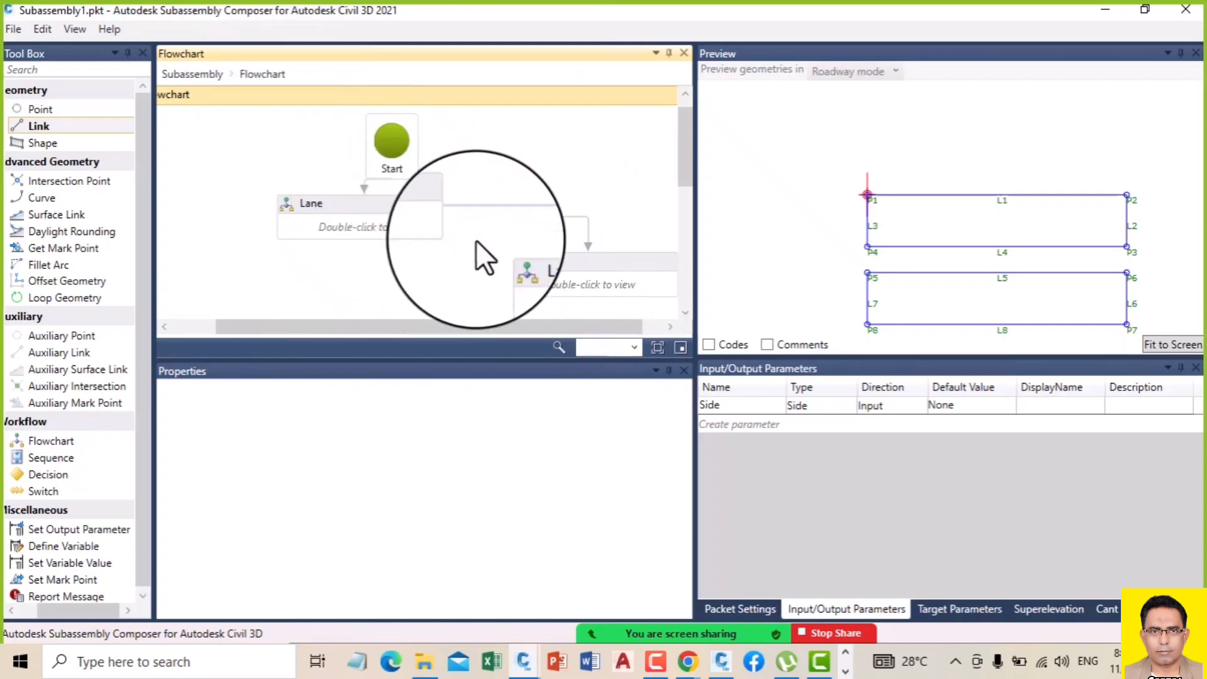
pyautogui.click(381, 208)
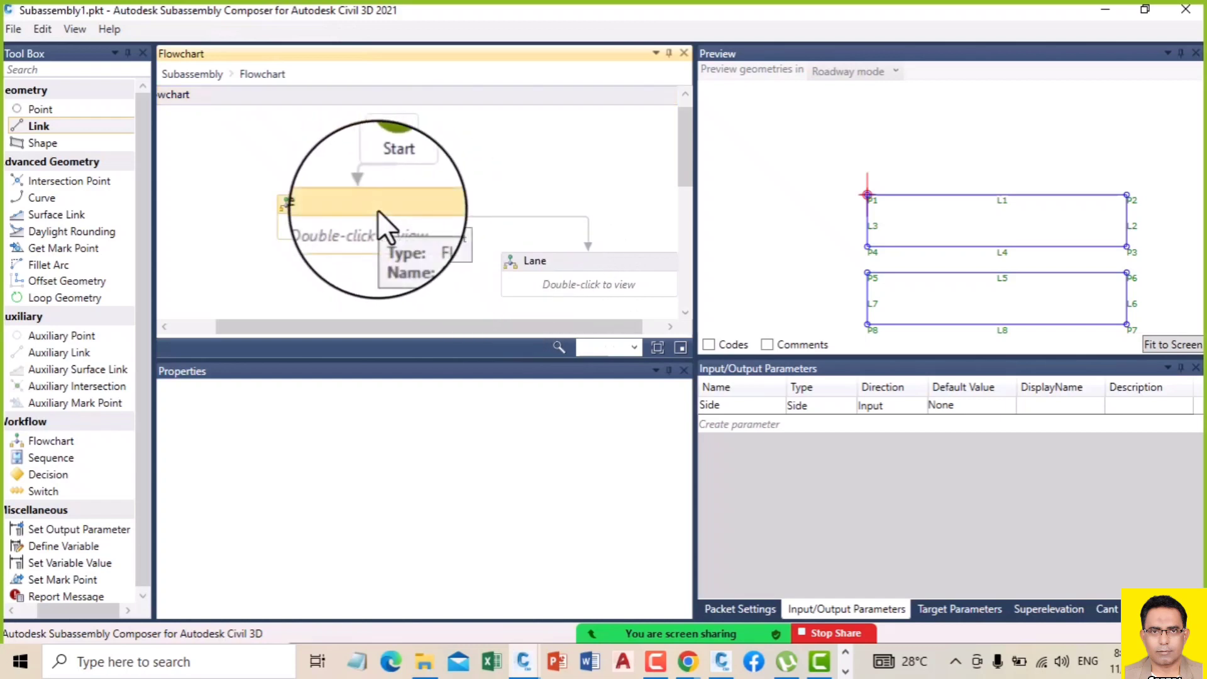
pyautogui.doubleClick(378, 209)
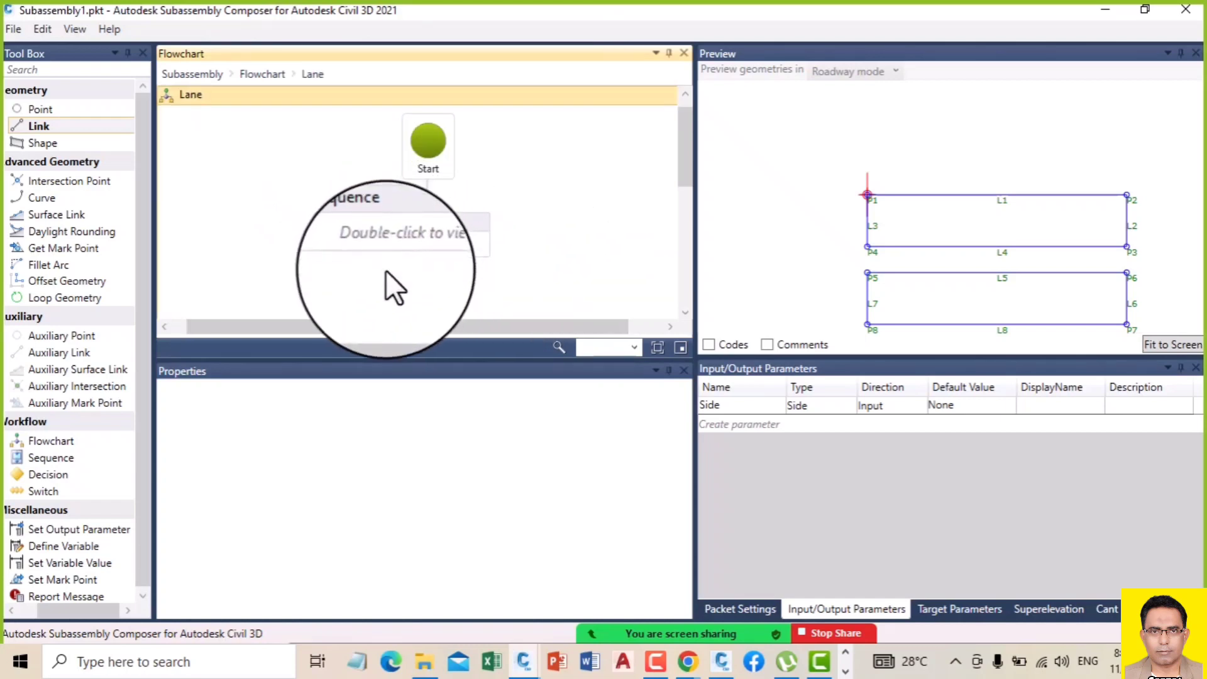
pyautogui.click(261, 74)
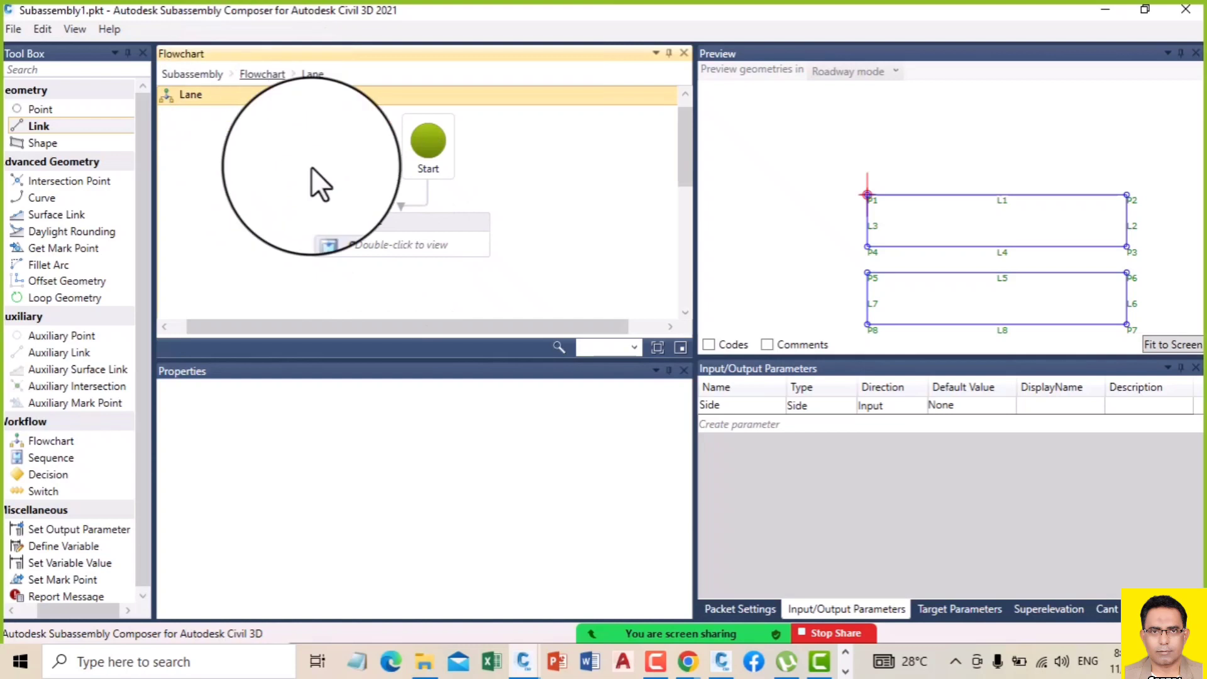
pyautogui.rightClick(413, 225)
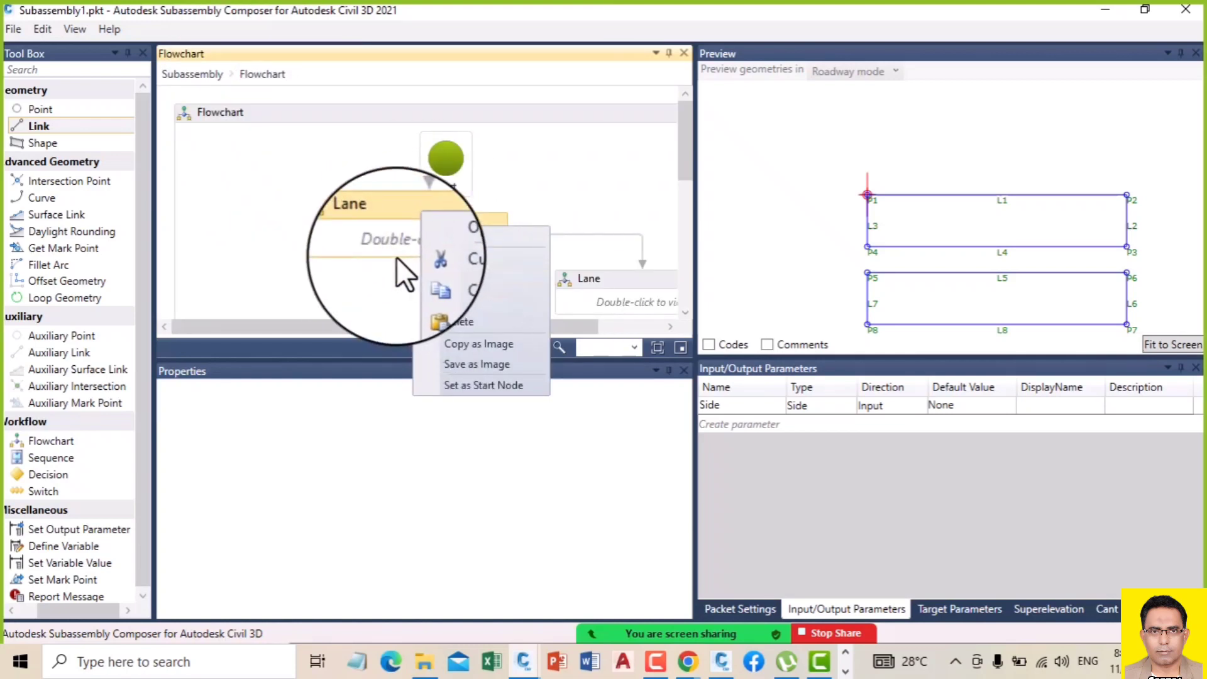
pyautogui.click(331, 179)
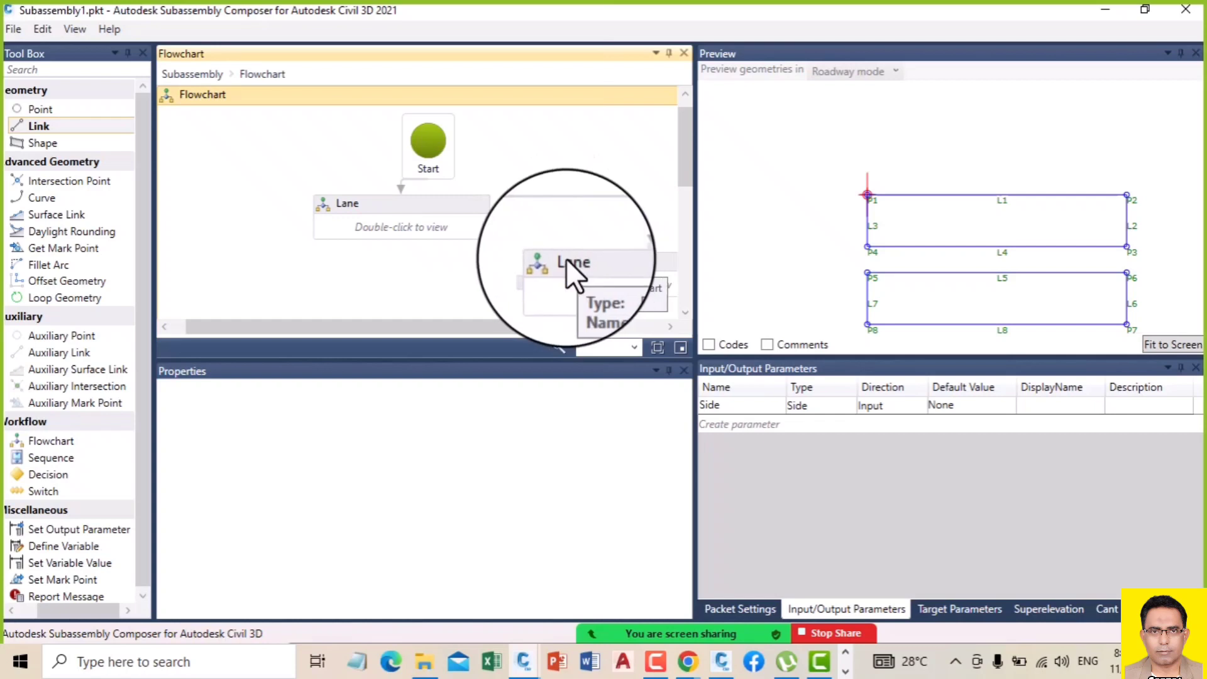
# Step: Open the Sequence inside the first Lane flowchart and examine the properties of P2&L1 and P3&L2
pyautogui.doubleClick(413, 216)
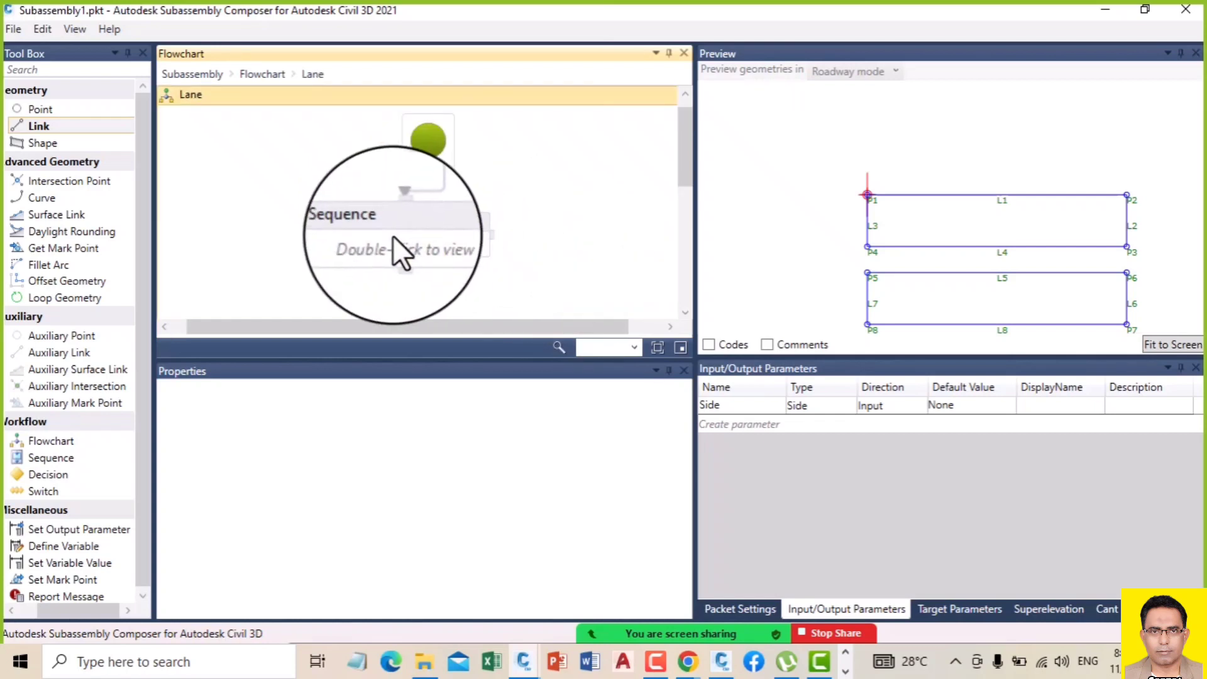
pyautogui.doubleClick(409, 234)
pyautogui.scroll(-3, 507, 151)
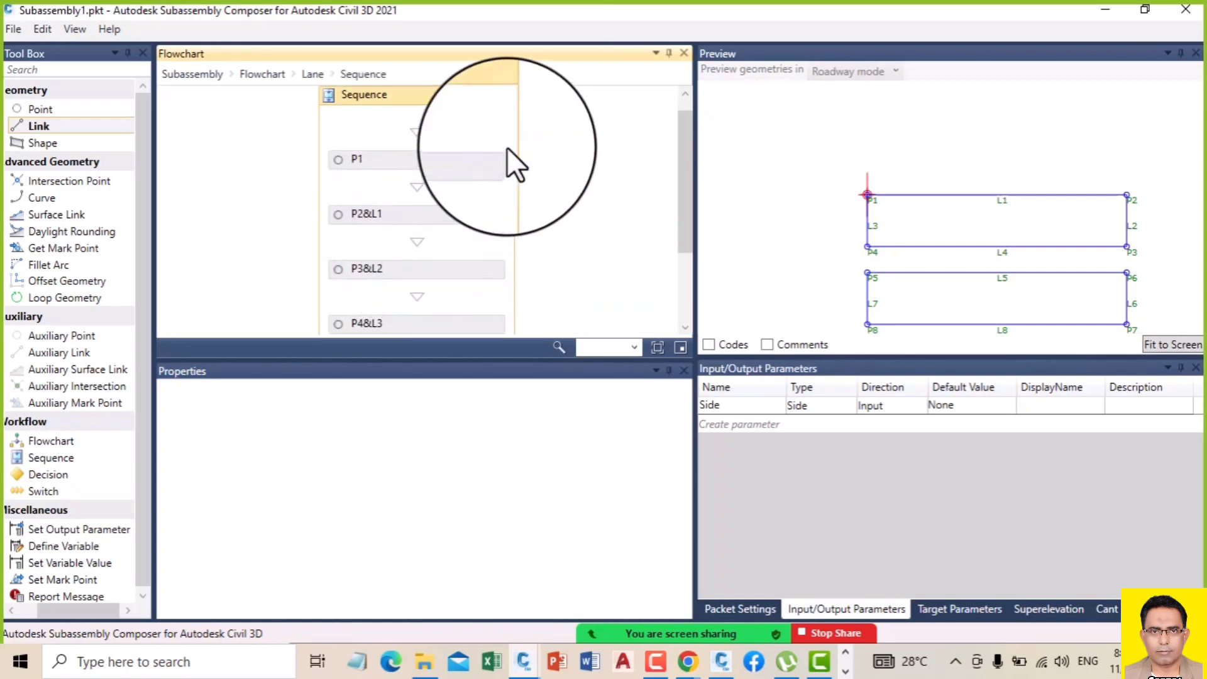
pyautogui.scroll(2, 407, 183)
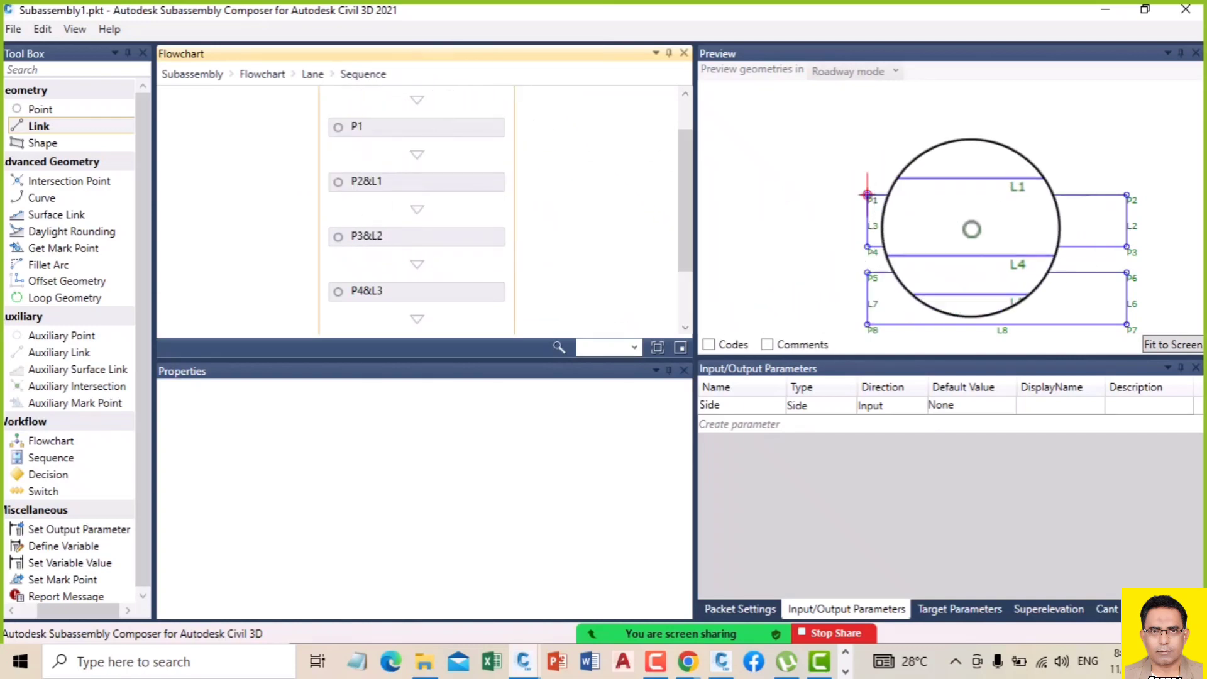
pyautogui.moveTo(418, 186); pyautogui.dragTo(433, 245)
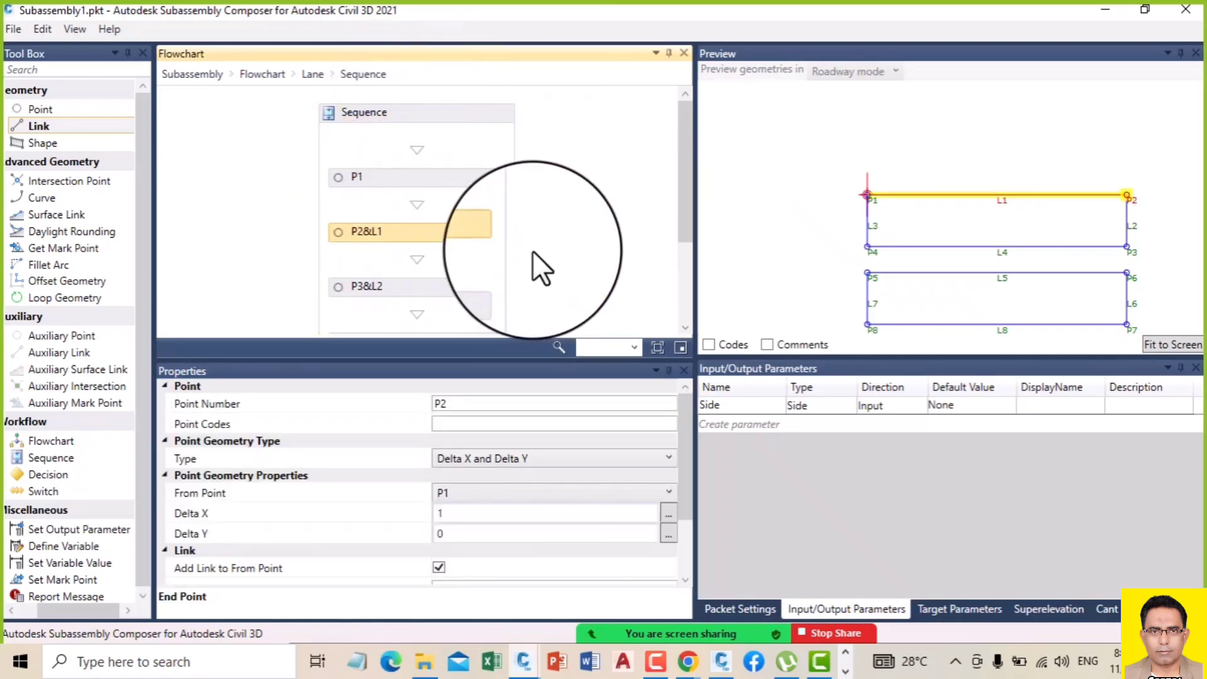
pyautogui.click(403, 284)
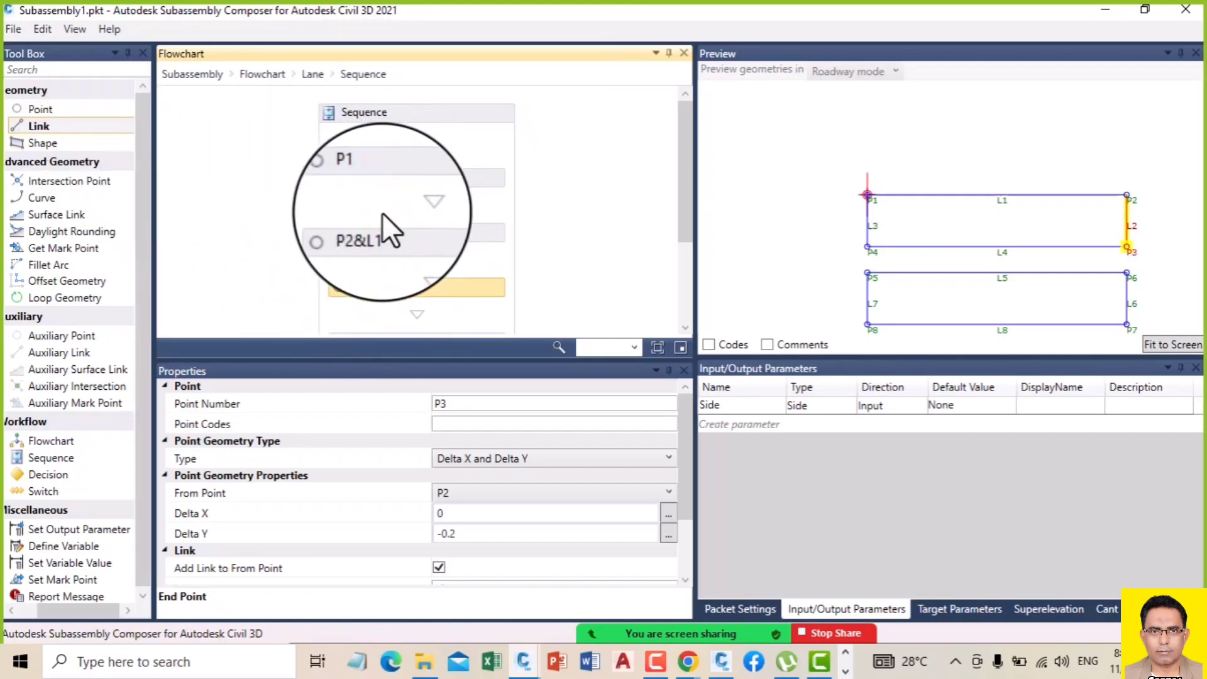
# Step: Add points P9 and P10&L9 to the top-level flowchart and try to connect the second Lane to P10&L9
pyautogui.click(198, 73)
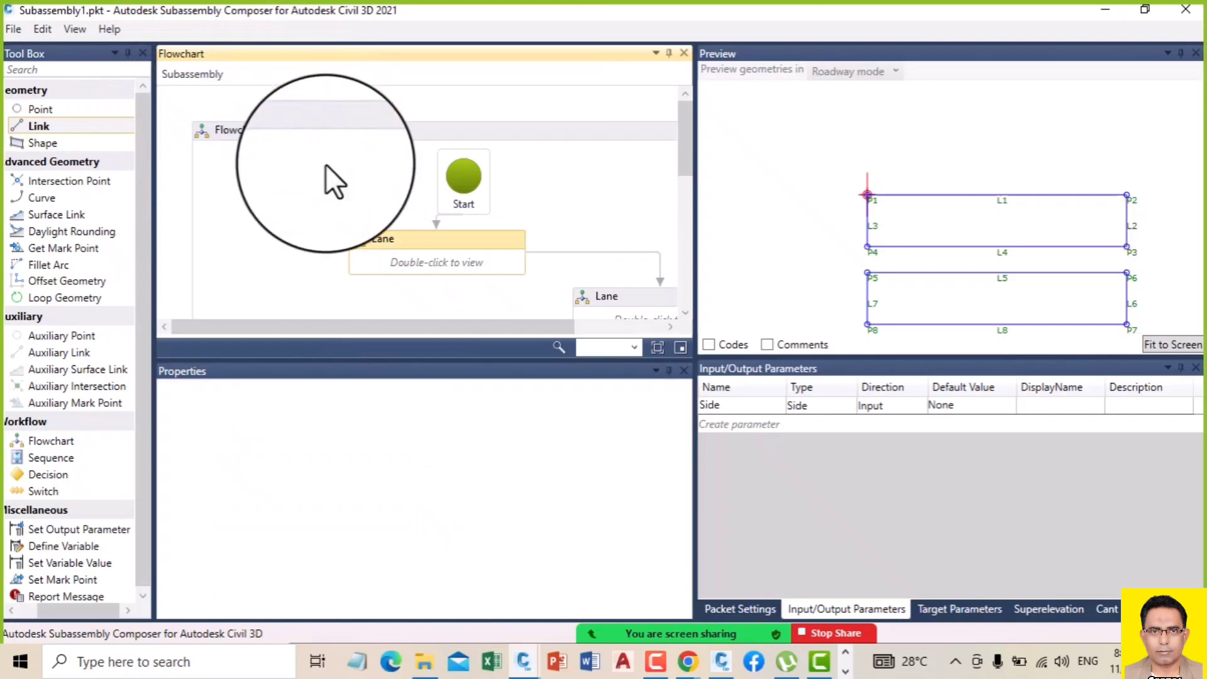
pyautogui.moveTo(49, 109); pyautogui.dragTo(358, 267)
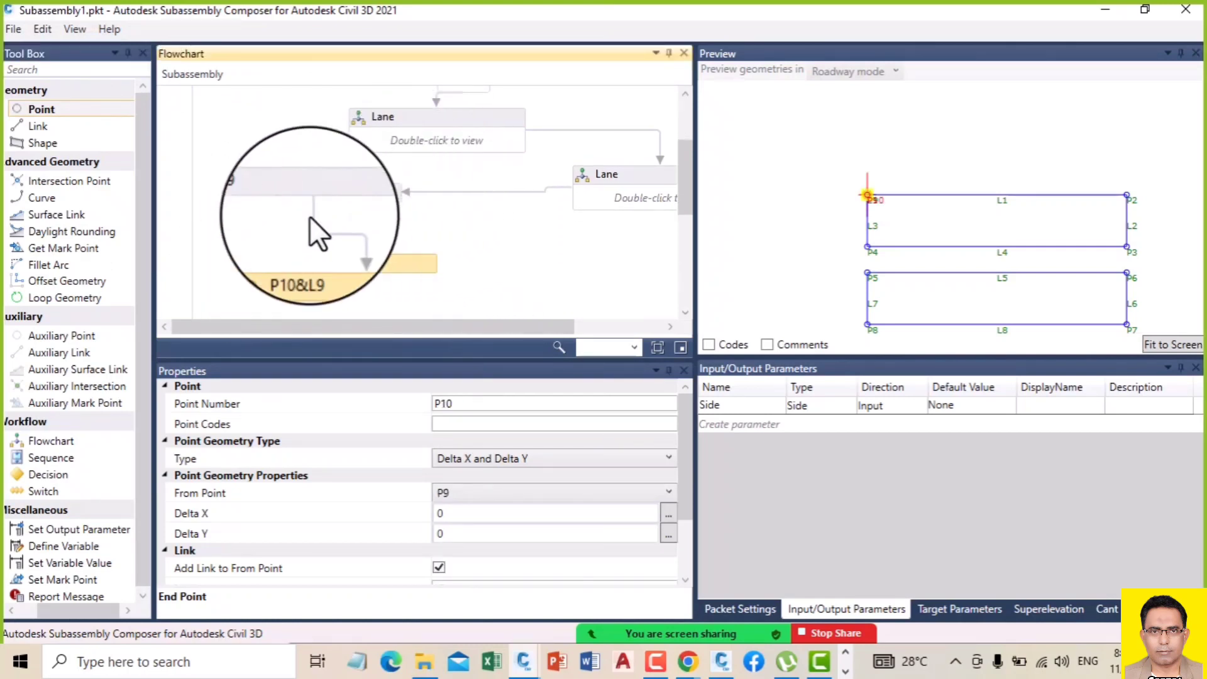
pyautogui.click(313, 217)
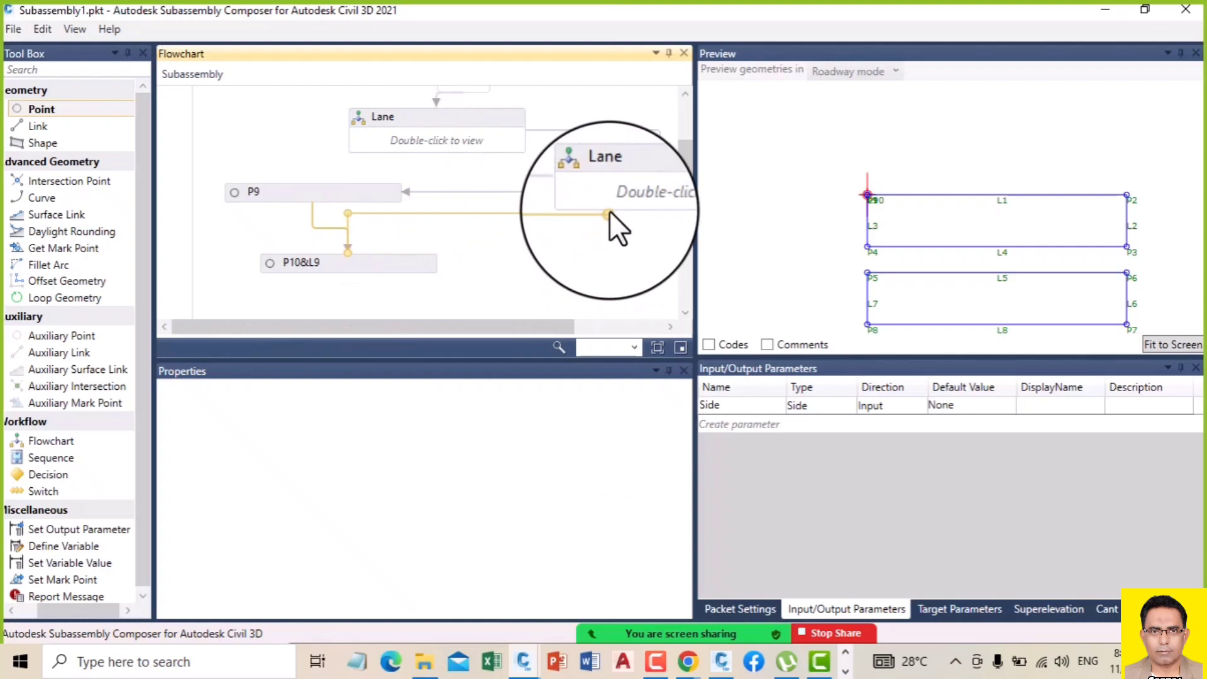
pyautogui.moveTo(610, 197); pyautogui.dragTo(330, 221)
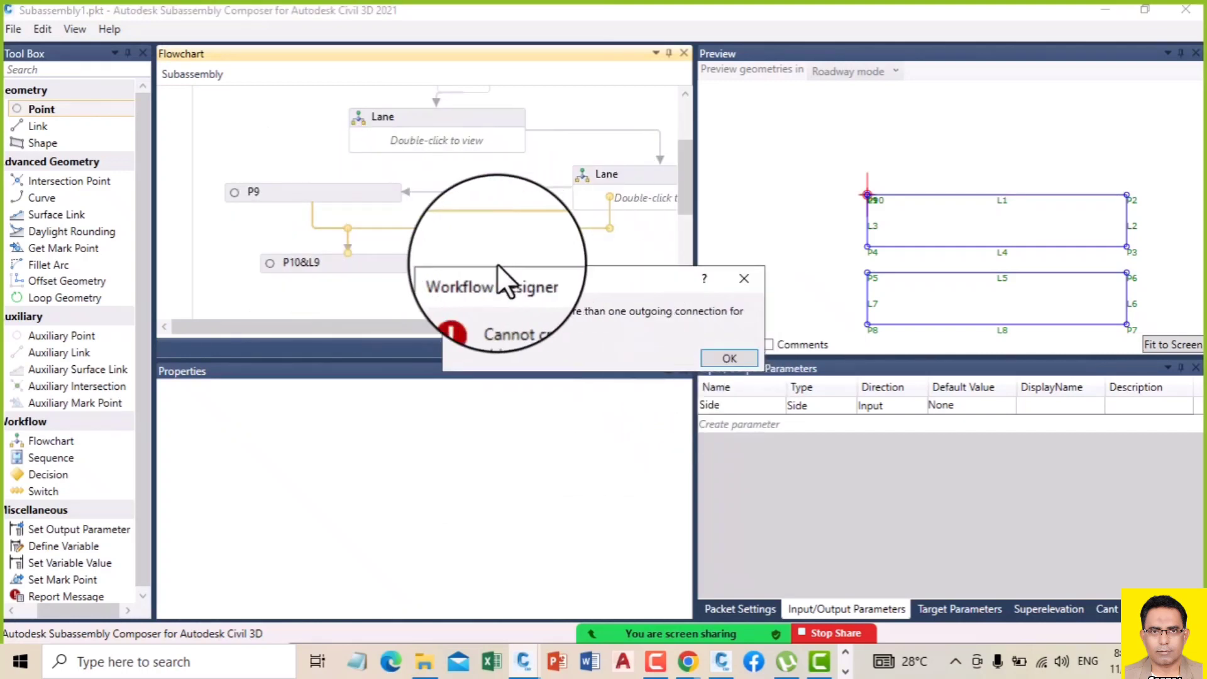
# Step: Delete the connection between the second Lane and P9, and connect that Lane to P10&L9 instead
pyautogui.click(744, 278)
pyautogui.click(440, 191)
pyautogui.press('Delete')
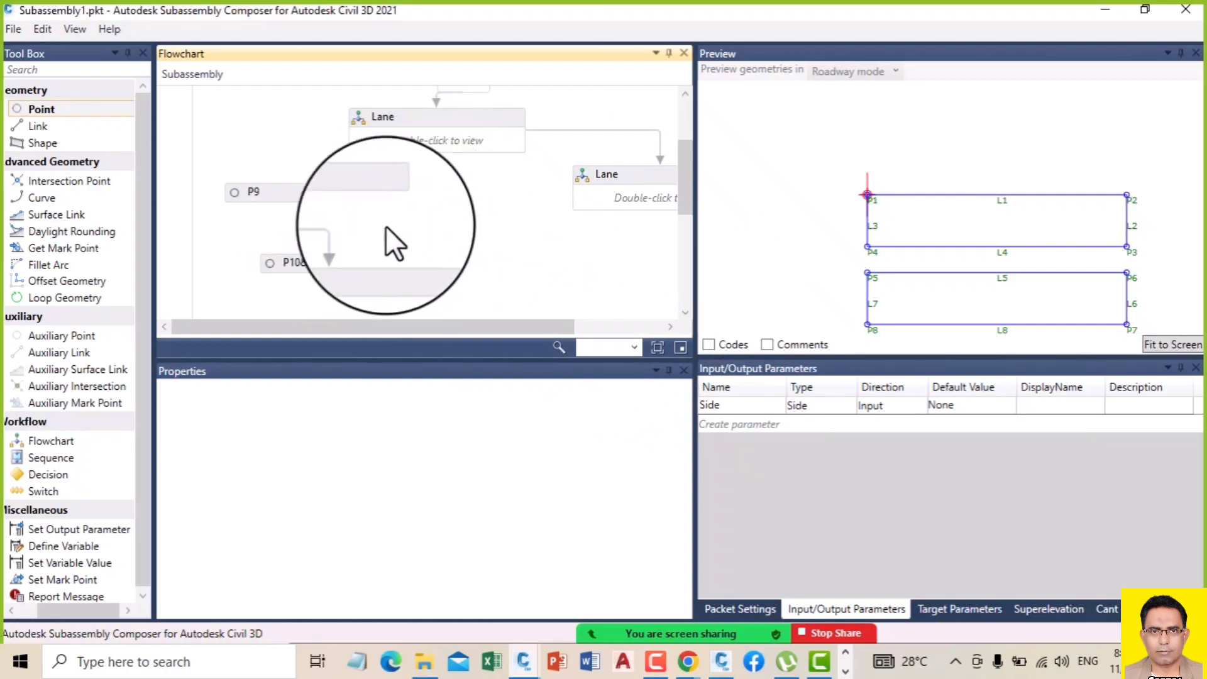
pyautogui.moveTo(314, 216); pyautogui.dragTo(655, 206)
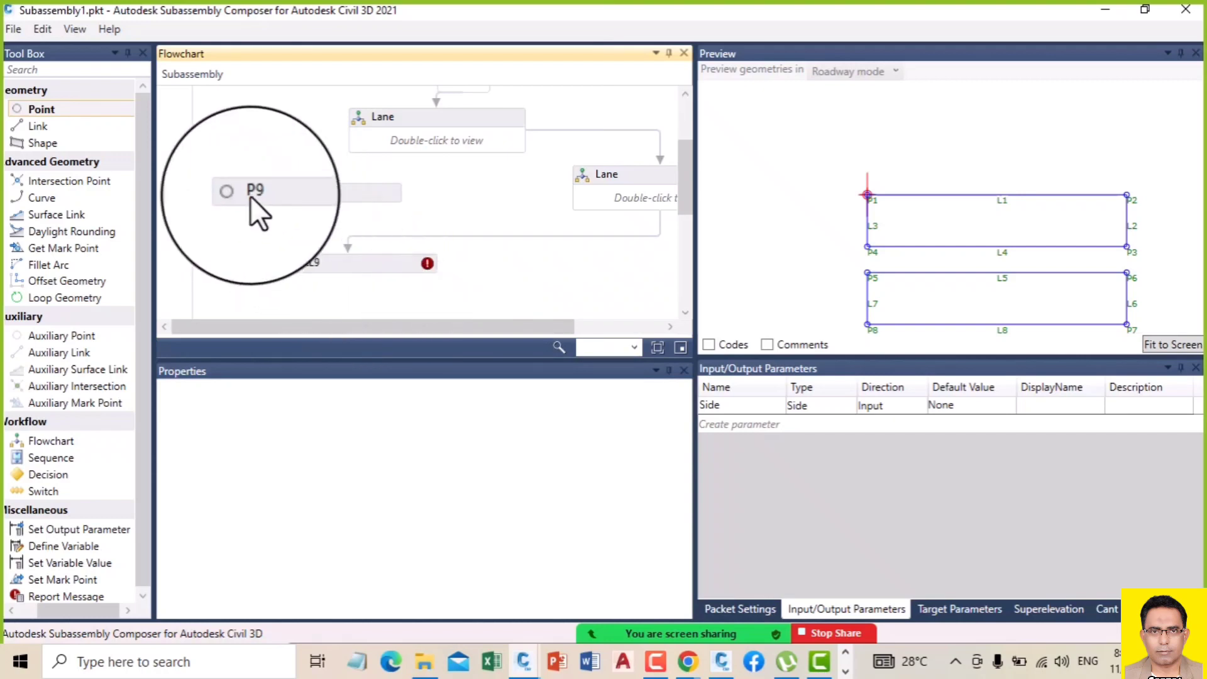
# Step: Clear the top-level flowchart by deleting P10&L9, P9 and both Lane flowcharts
pyautogui.click(386, 271)
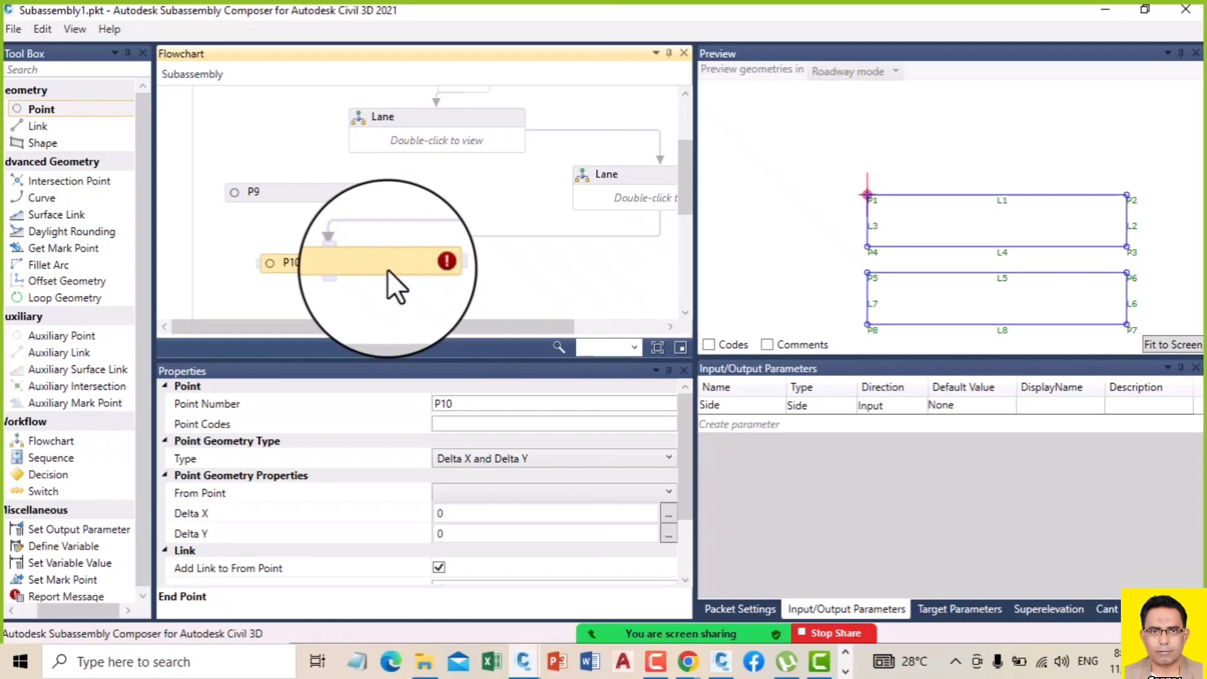
pyautogui.press('Delete')
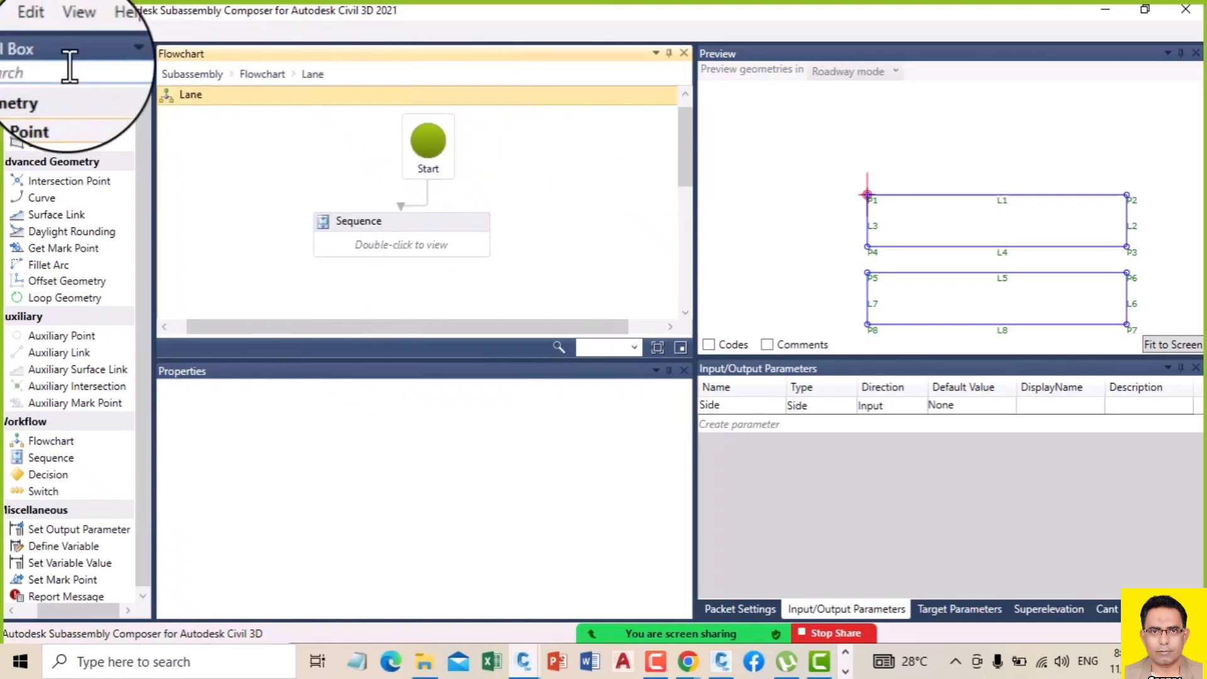
pyautogui.click(193, 74)
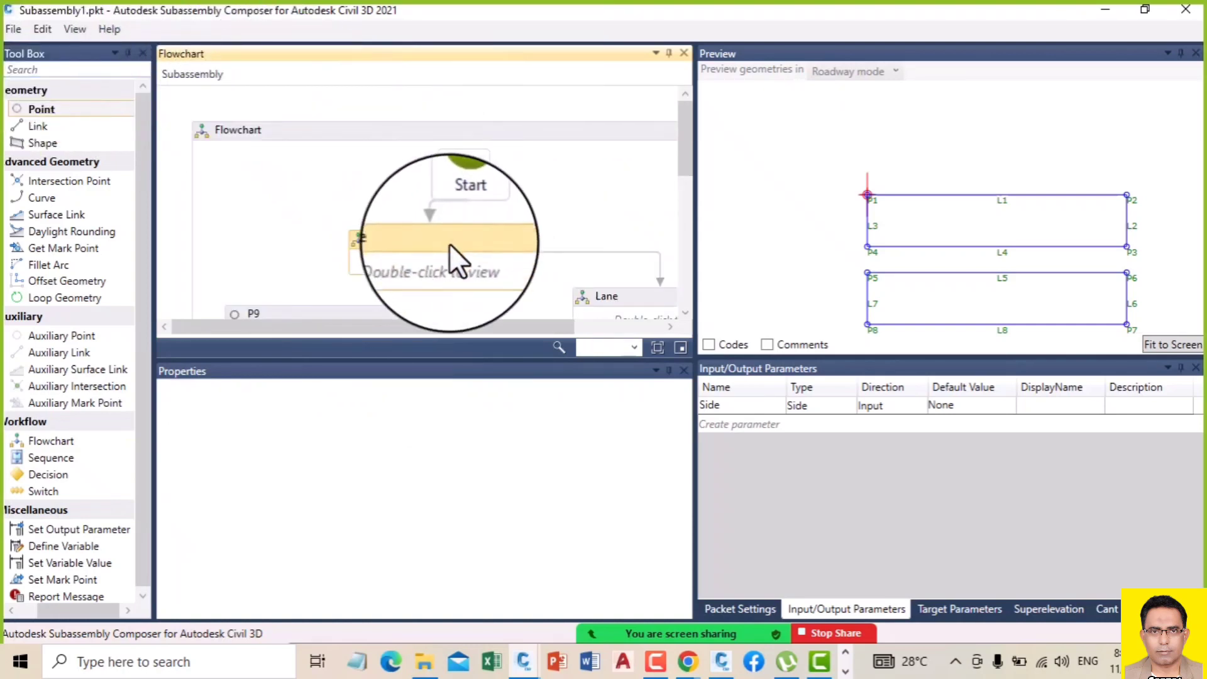
pyautogui.press('Delete')
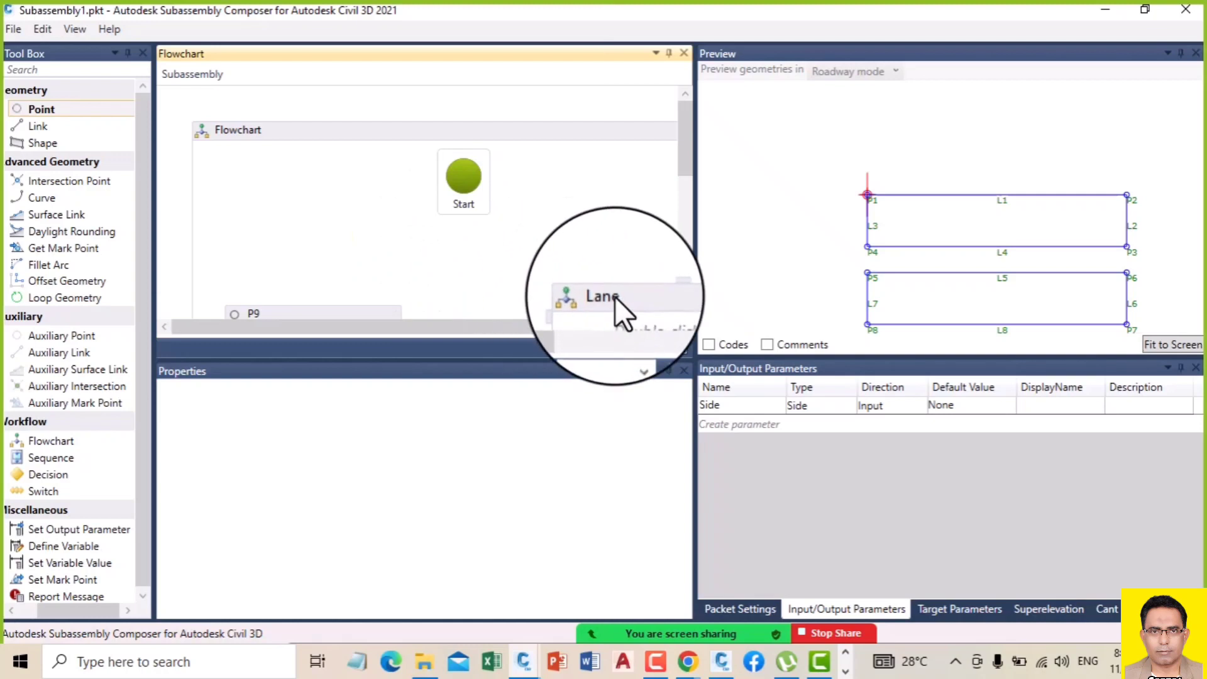
pyautogui.click(615, 296)
pyautogui.click(315, 303)
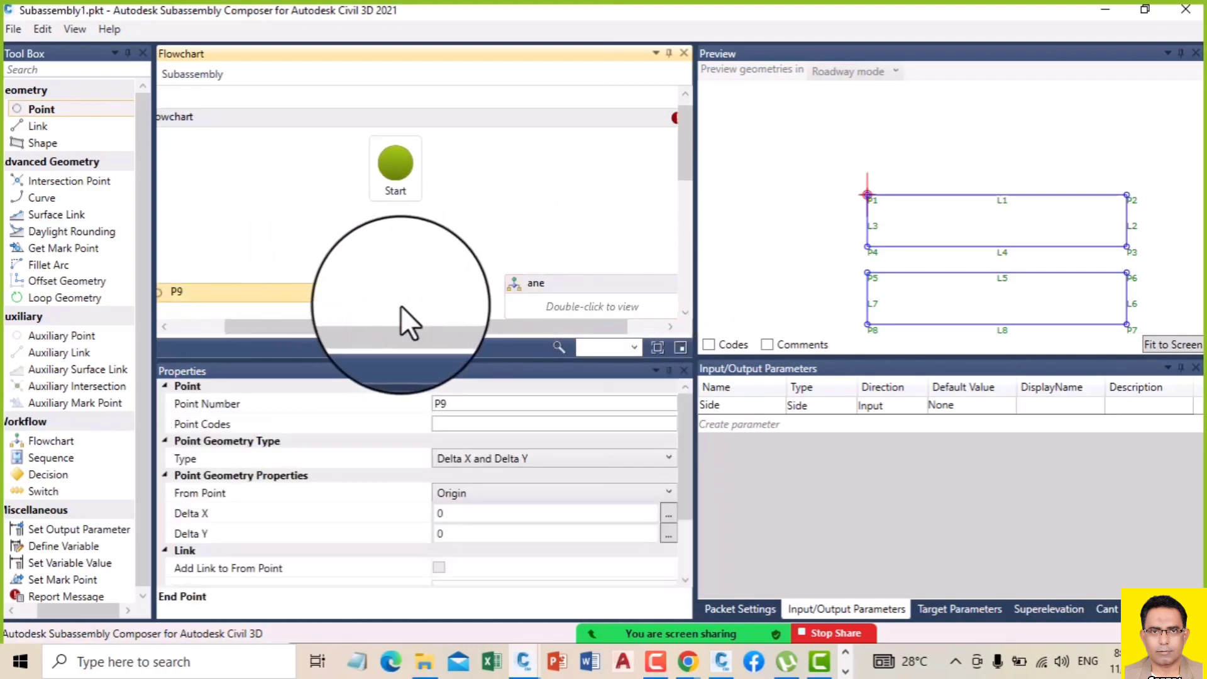
pyautogui.press('Delete')
pyautogui.click(590, 284)
pyautogui.press('Delete')
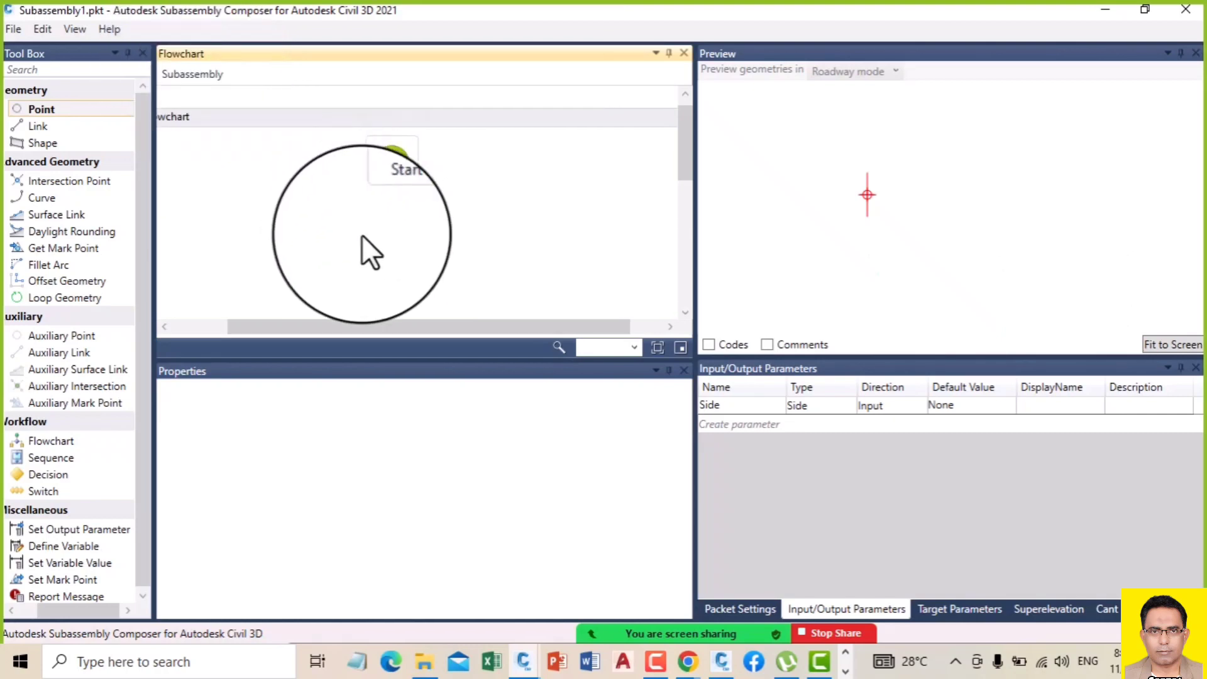
# Step: Add a Sequence after Start in the top-level flowchart and place point P1 inside it
pyautogui.scroll(-1, 679, 173)
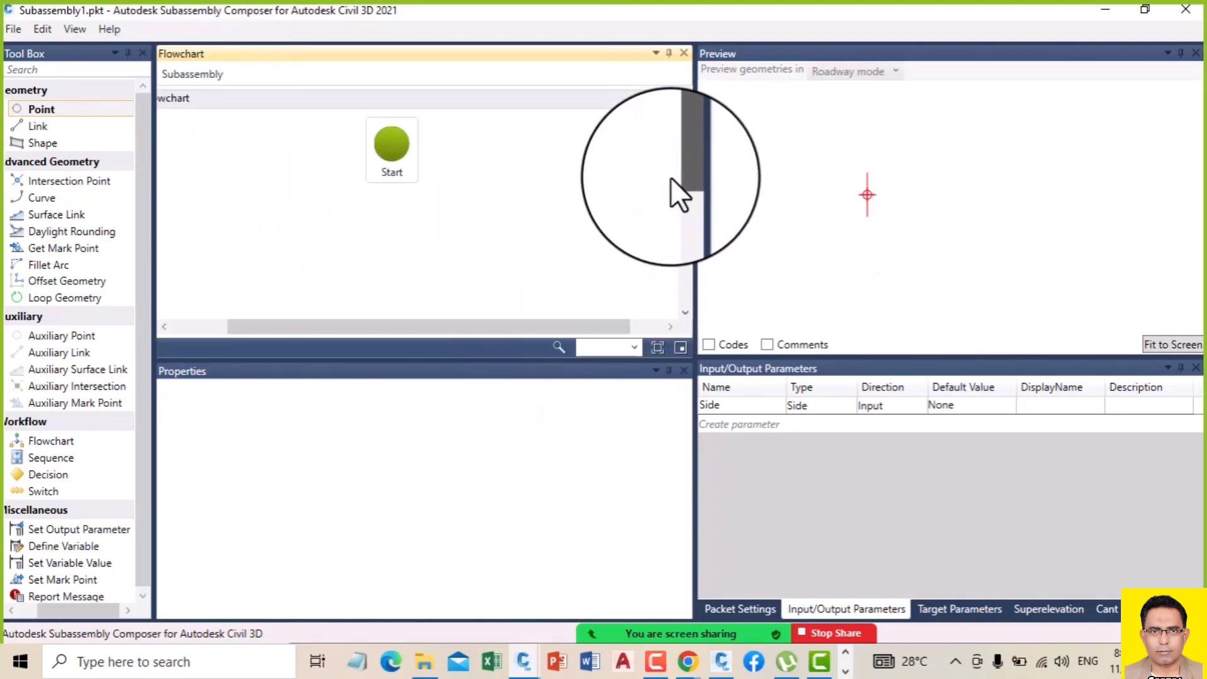
pyautogui.moveTo(63, 451); pyautogui.dragTo(408, 268)
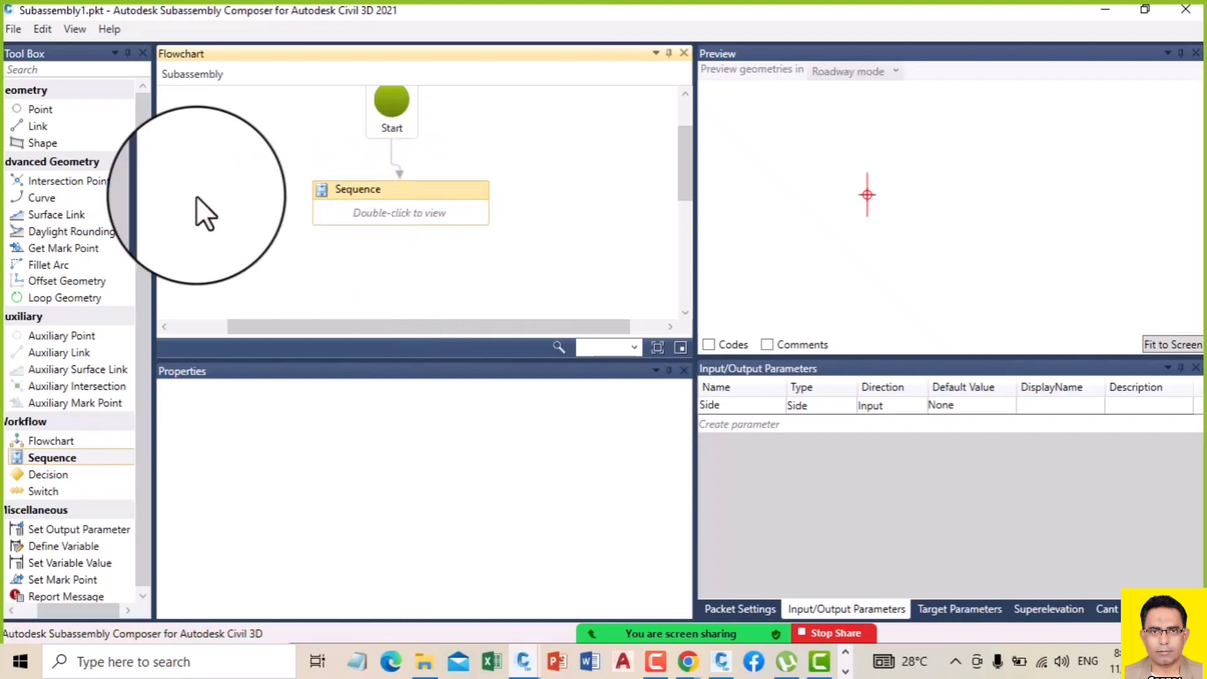
pyautogui.moveTo(43, 108); pyautogui.dragTo(427, 222)
pyautogui.moveTo(50, 109); pyautogui.dragTo(382, 205)
pyautogui.doubleClick(382, 205)
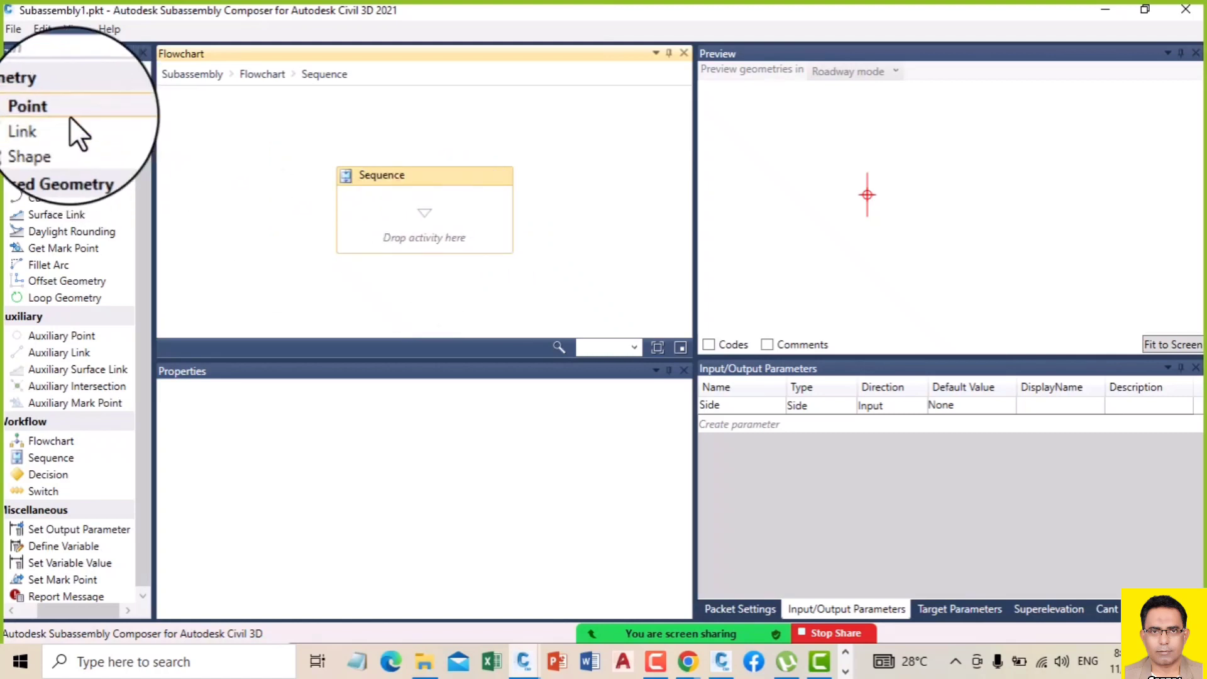
pyautogui.moveTo(62, 108); pyautogui.dragTo(440, 257)
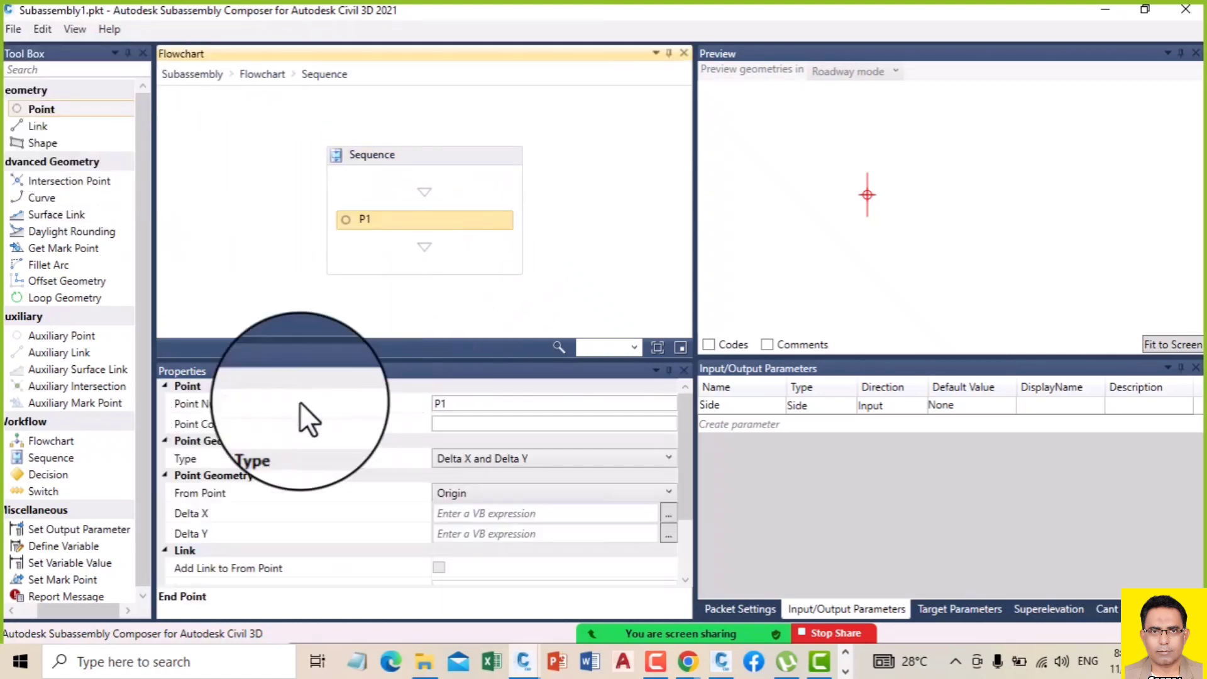
# Step: Try to add a Decision inside the Sequence, return to the Subassembly level and reopen the Sequence
pyautogui.moveTo(36, 476); pyautogui.dragTo(417, 234)
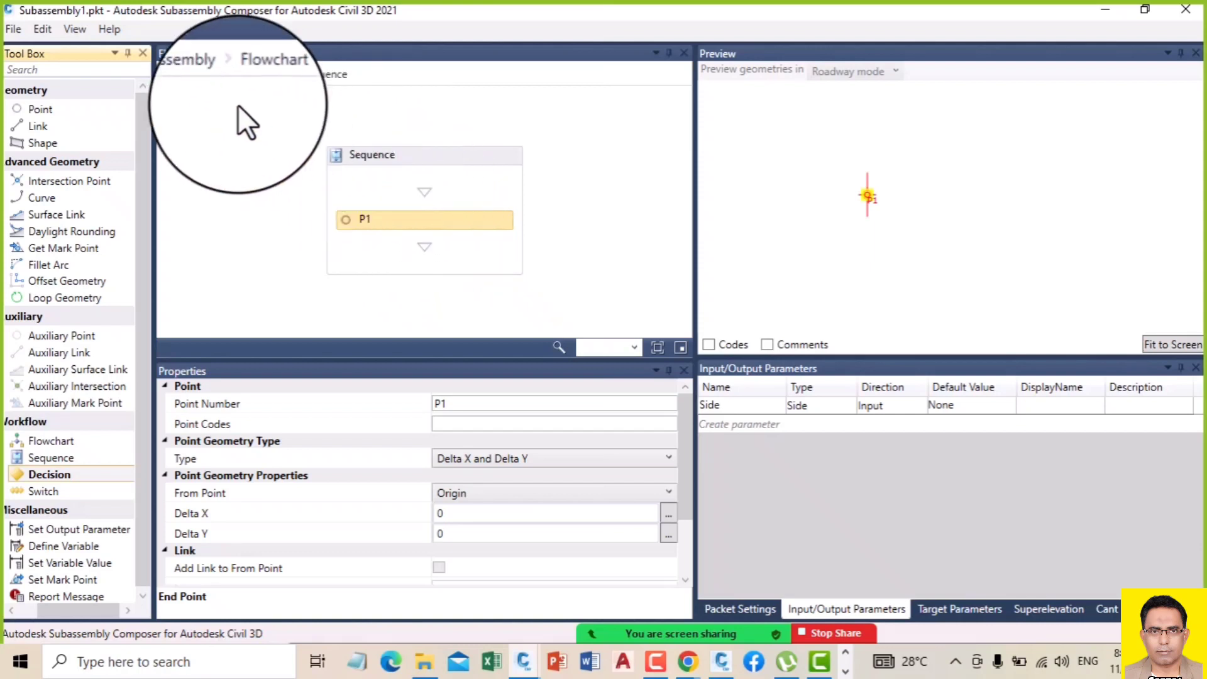
pyautogui.click(193, 76)
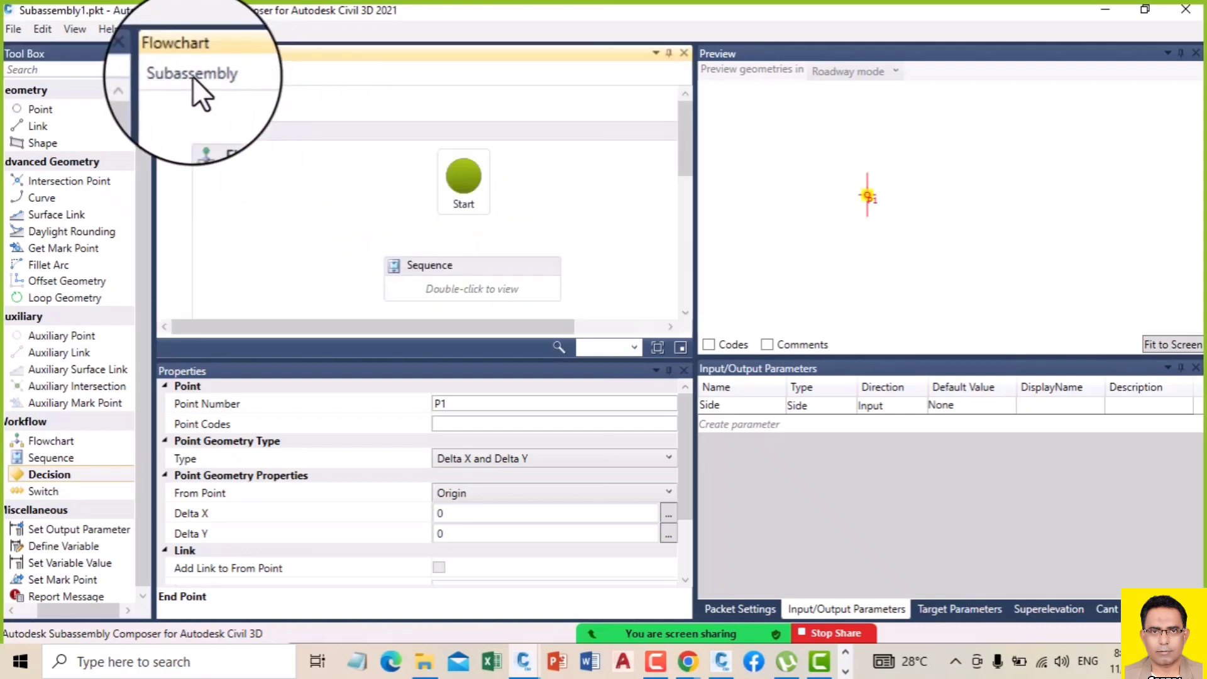
pyautogui.doubleClick(457, 285)
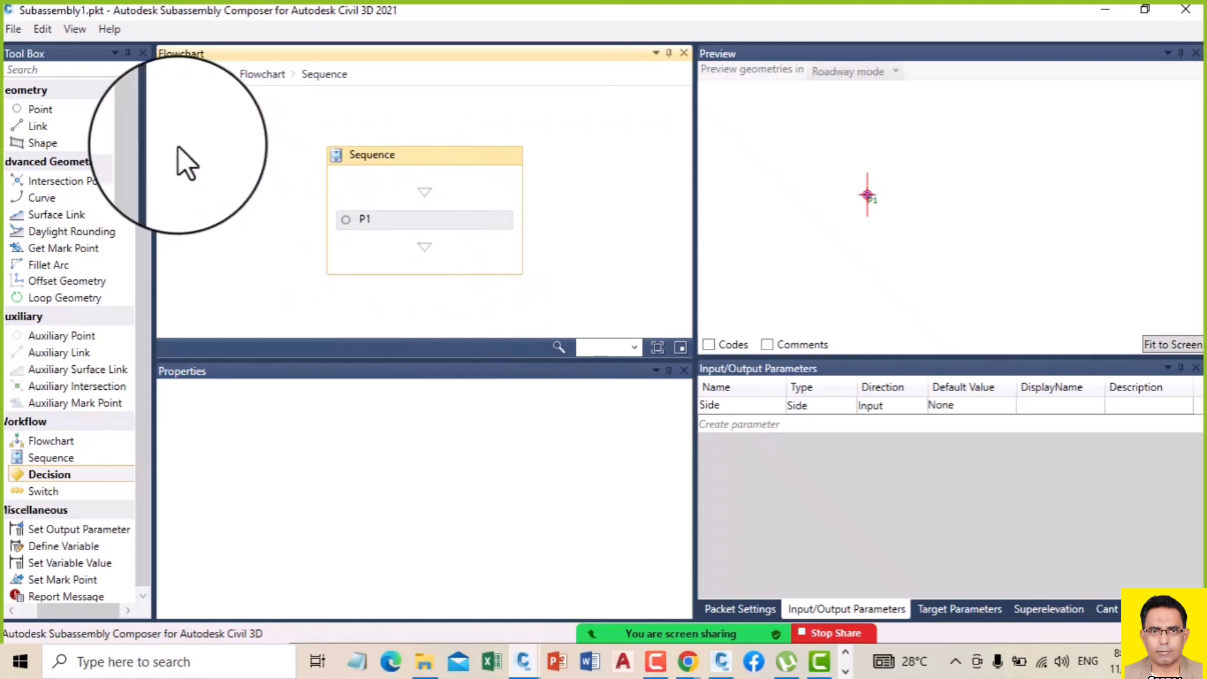
# Step: Add three more points, P2, P3 and P4, to the Sequence containing P1
pyautogui.moveTo(37, 109); pyautogui.dragTo(414, 248)
pyautogui.moveTo(93, 125); pyautogui.dragTo(452, 239)
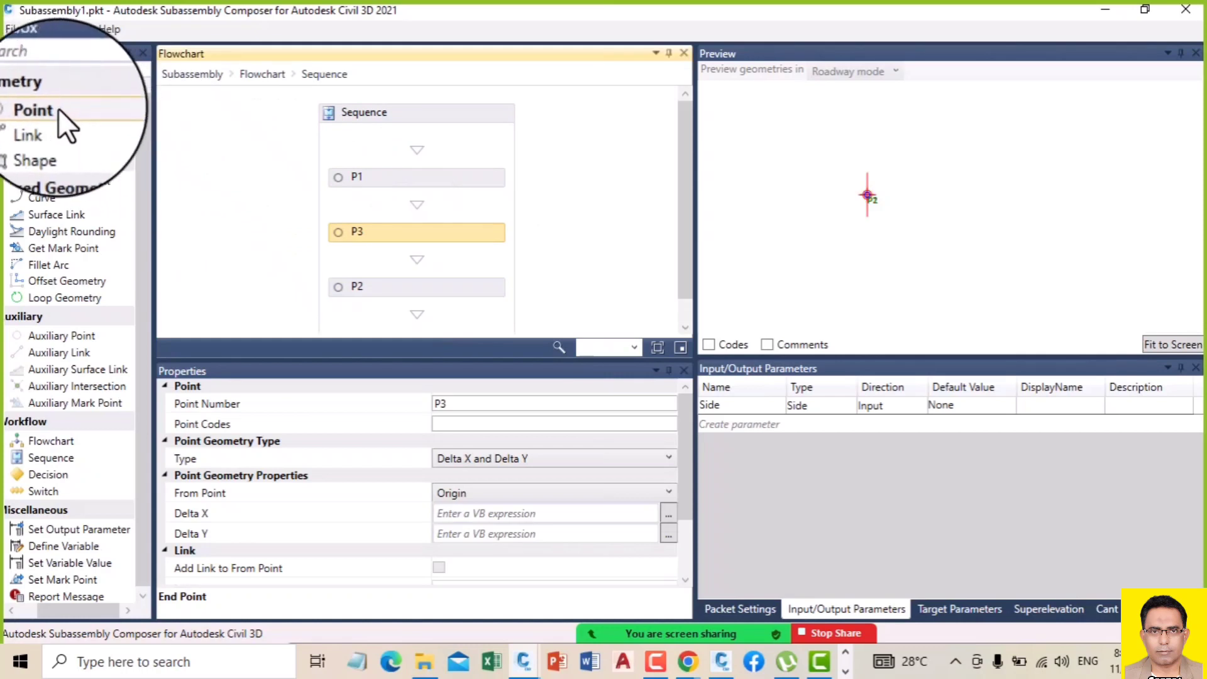
pyautogui.moveTo(123, 111); pyautogui.dragTo(581, 311)
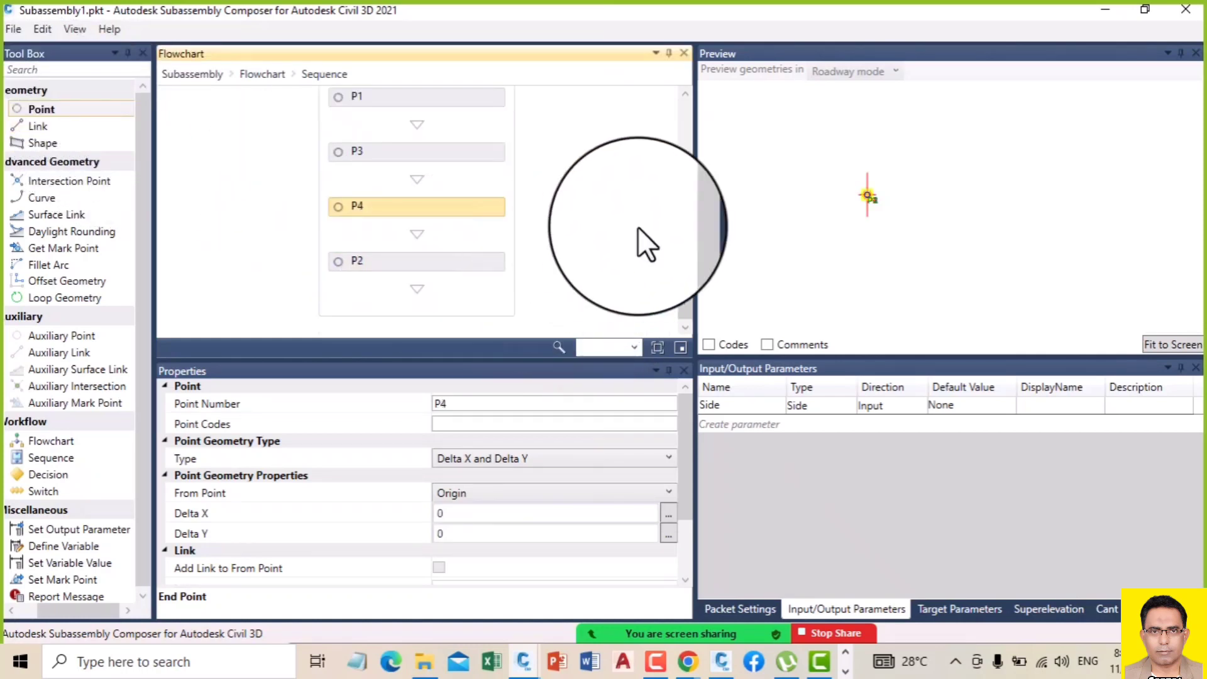
pyautogui.moveTo(685, 229); pyautogui.dragTo(675, 171)
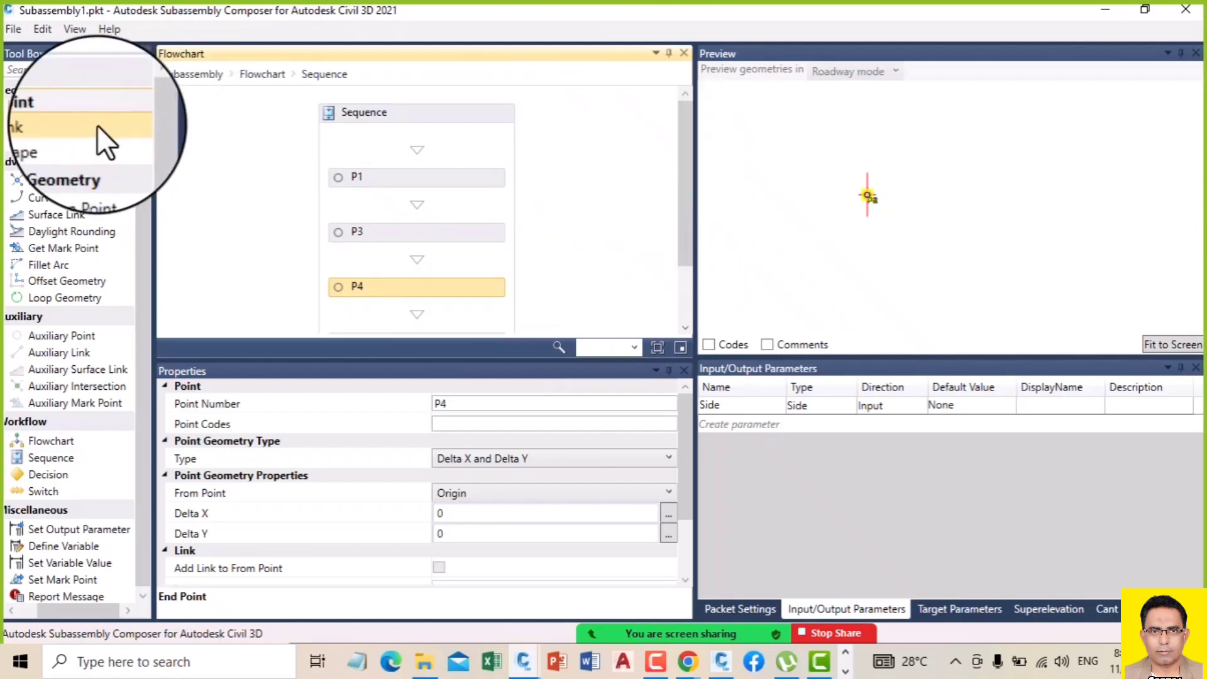
# Step: Reopen the Sequence from its parent flowchart, then return to the parent flowchart and delete the Sequence
pyautogui.click(249, 74)
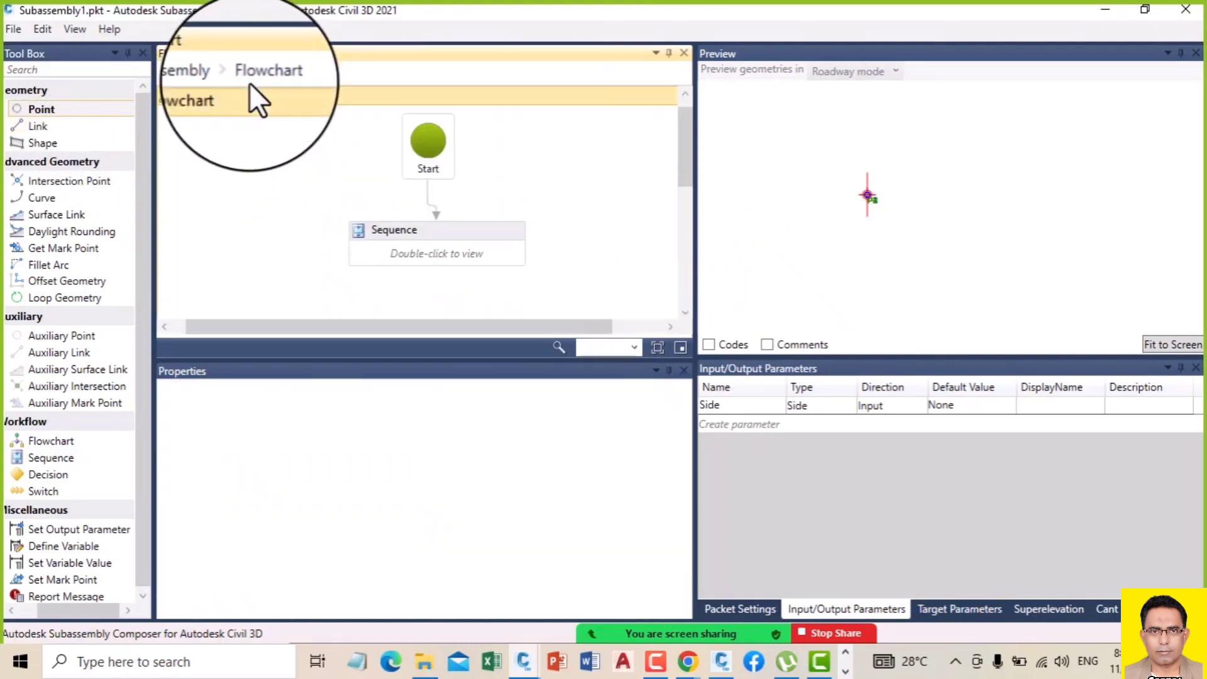
pyautogui.doubleClick(409, 251)
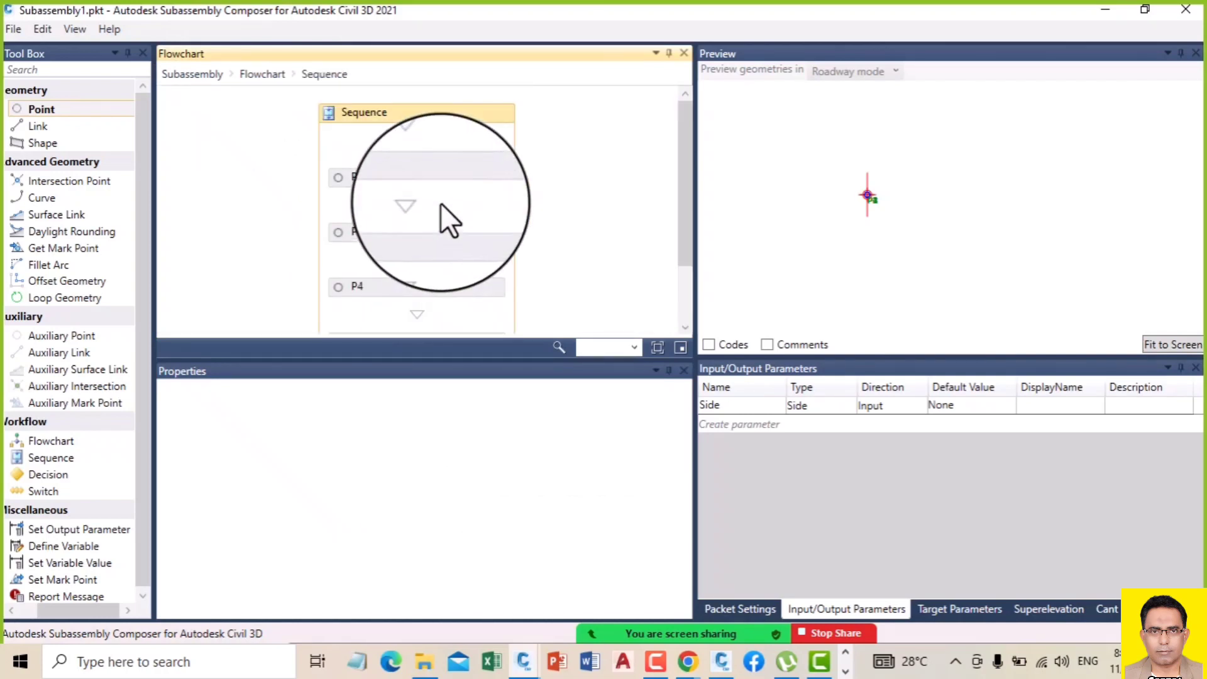
pyautogui.click(260, 74)
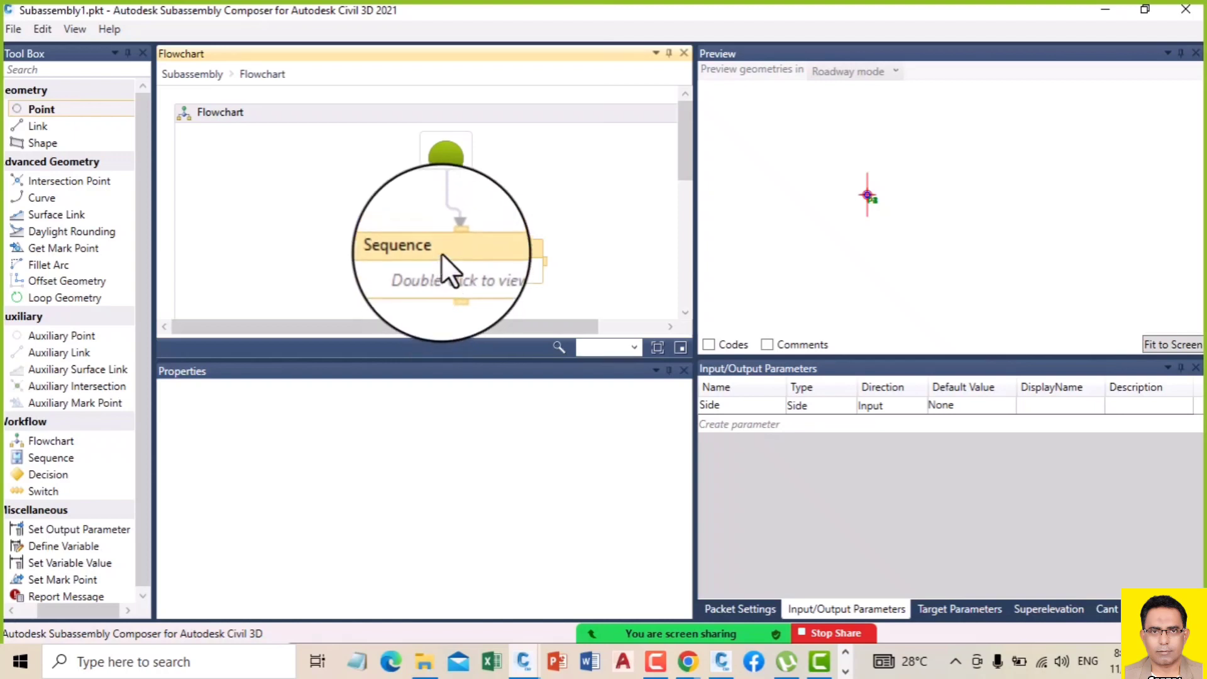
pyautogui.press('Delete')
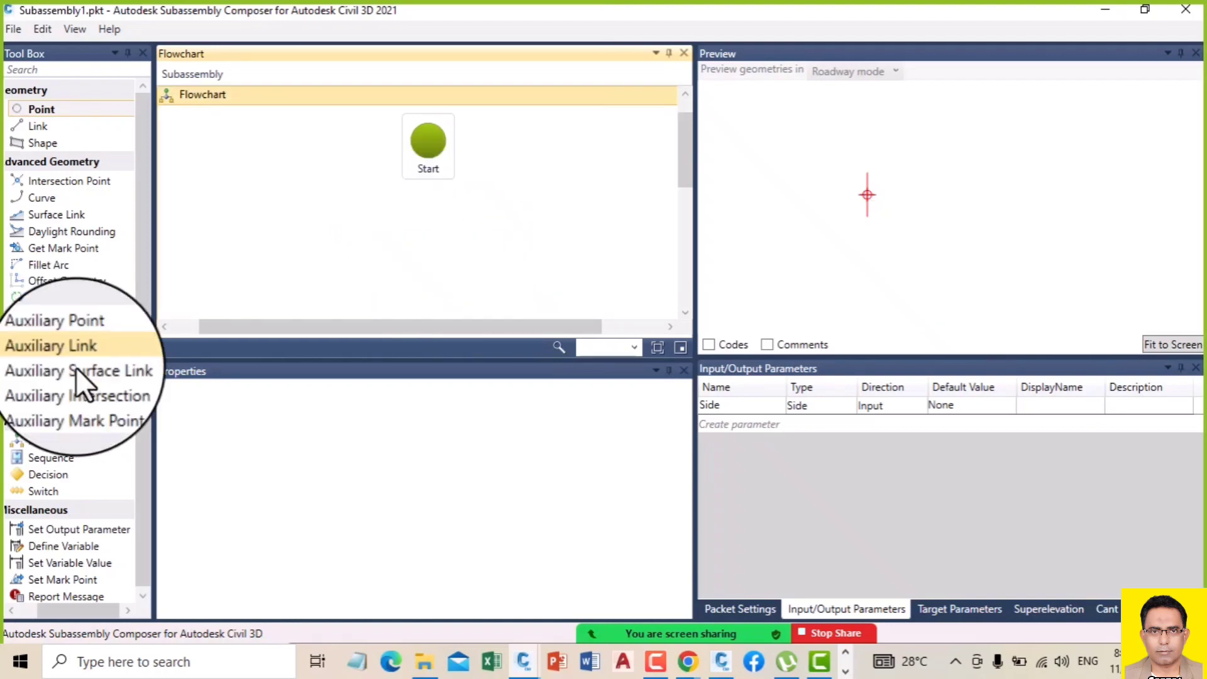
# Step: Add a nested Flowchart after Start in the Subassembly flowchart and open it
pyautogui.click(69, 441)
pyautogui.moveTo(70, 441); pyautogui.dragTo(433, 221)
pyautogui.doubleClick(417, 227)
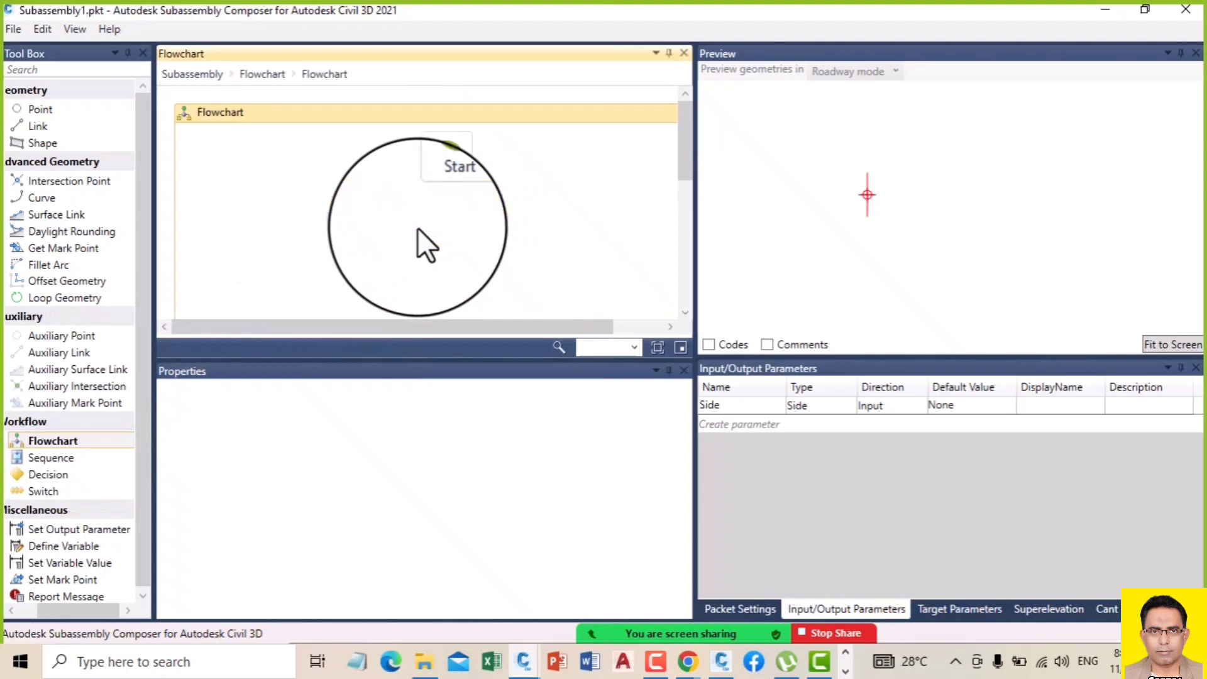
pyautogui.click(72, 458)
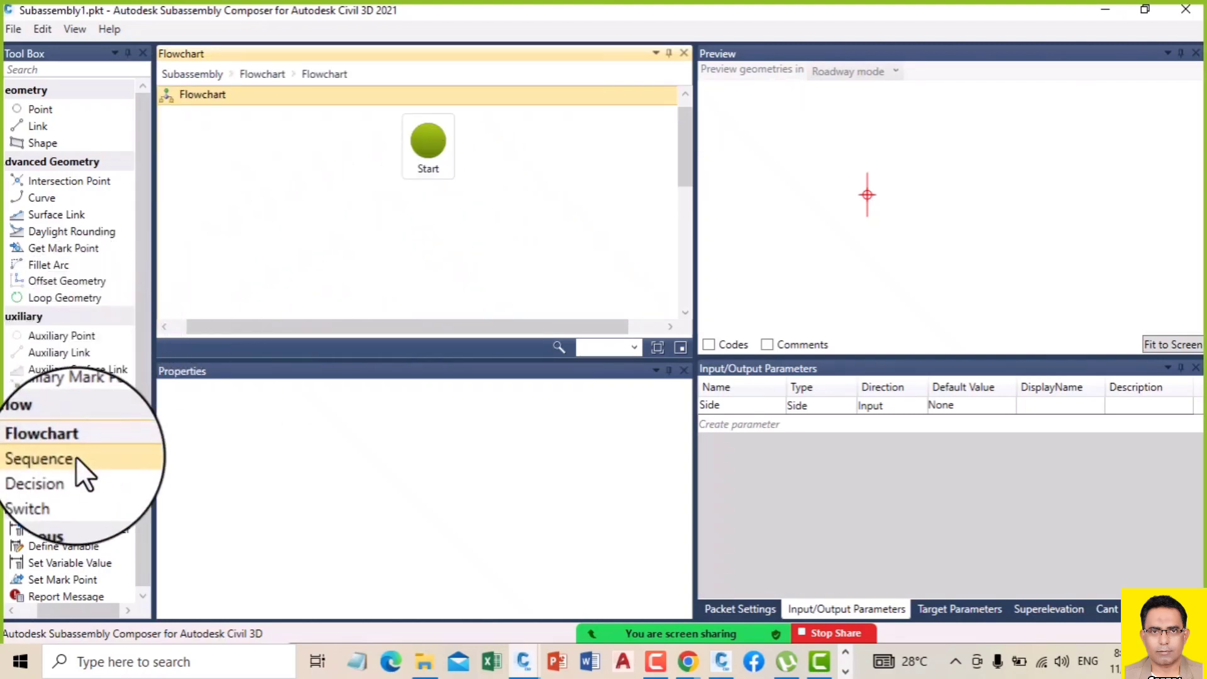
# Step: Place points P1 through P6 after Start in the nested Flowchart, chained with links L1 to L5, discarding the separate Link element
pyautogui.moveTo(40, 107); pyautogui.dragTo(426, 242)
pyautogui.moveTo(64, 125); pyautogui.dragTo(394, 277)
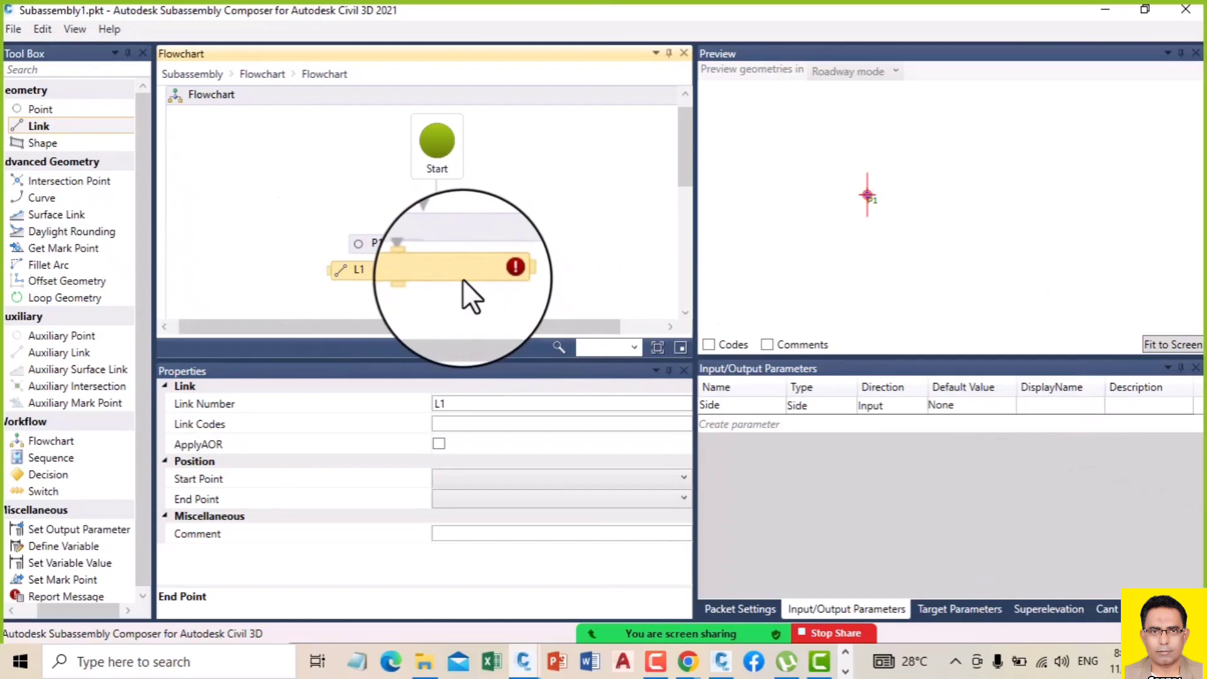
pyautogui.press('Delete')
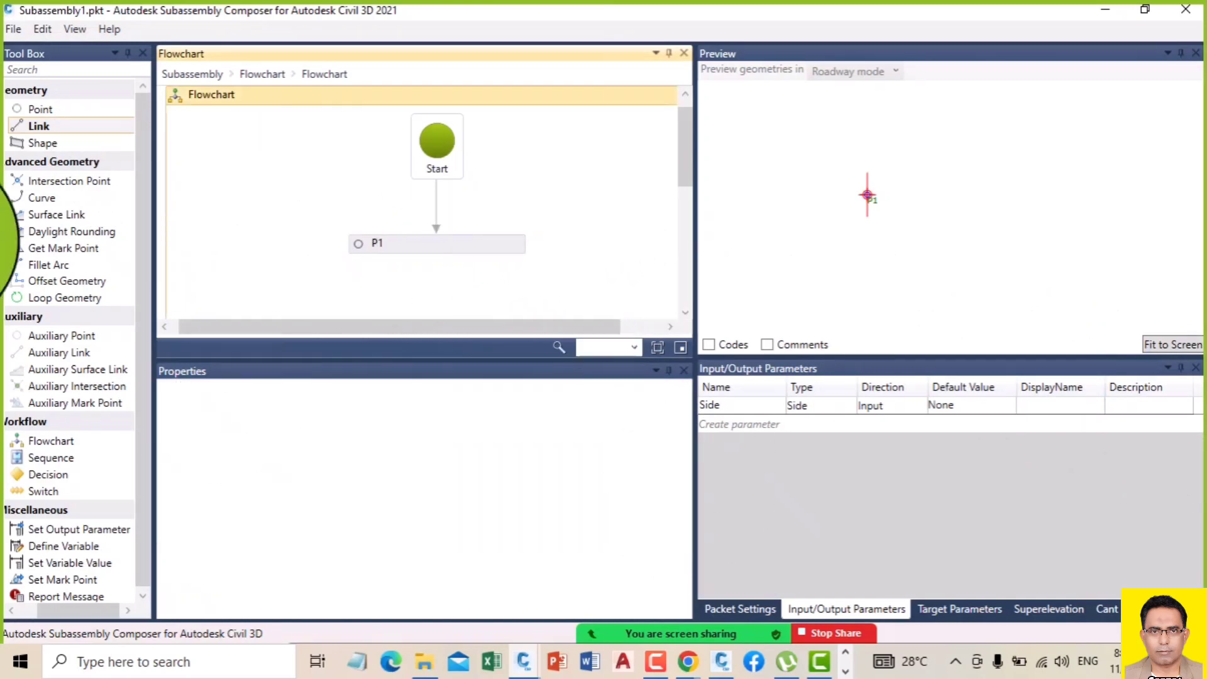
pyautogui.moveTo(75, 110); pyautogui.dragTo(440, 254)
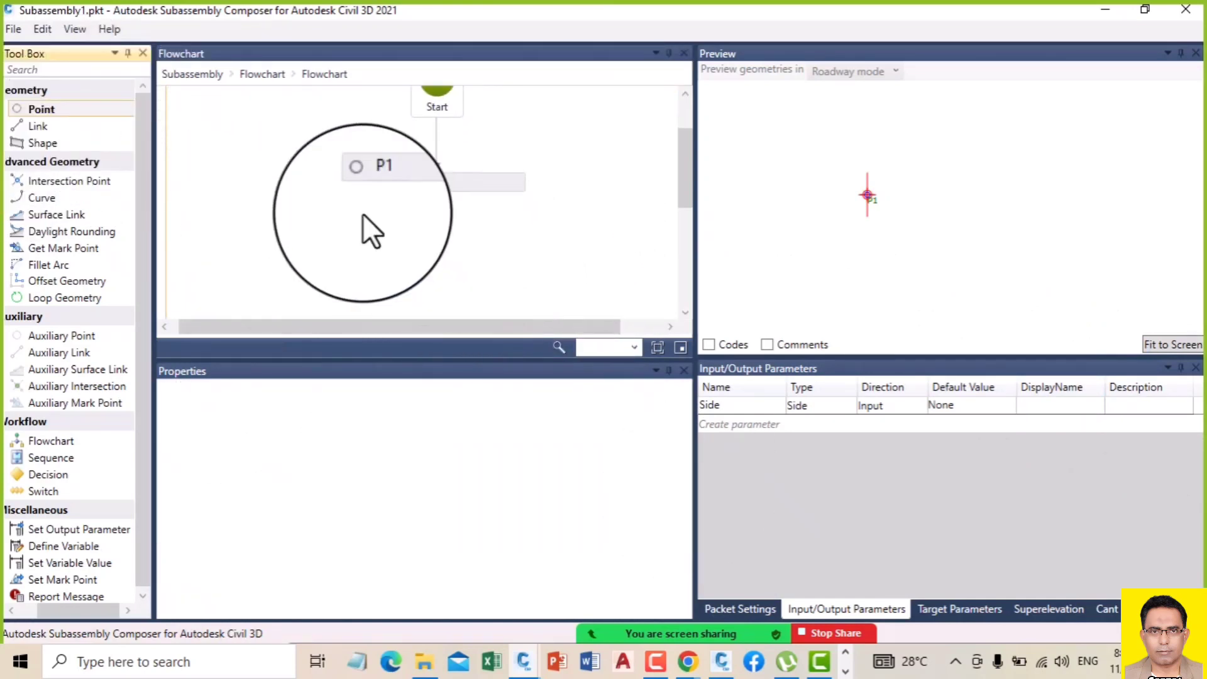
pyautogui.moveTo(81, 126); pyautogui.dragTo(496, 272)
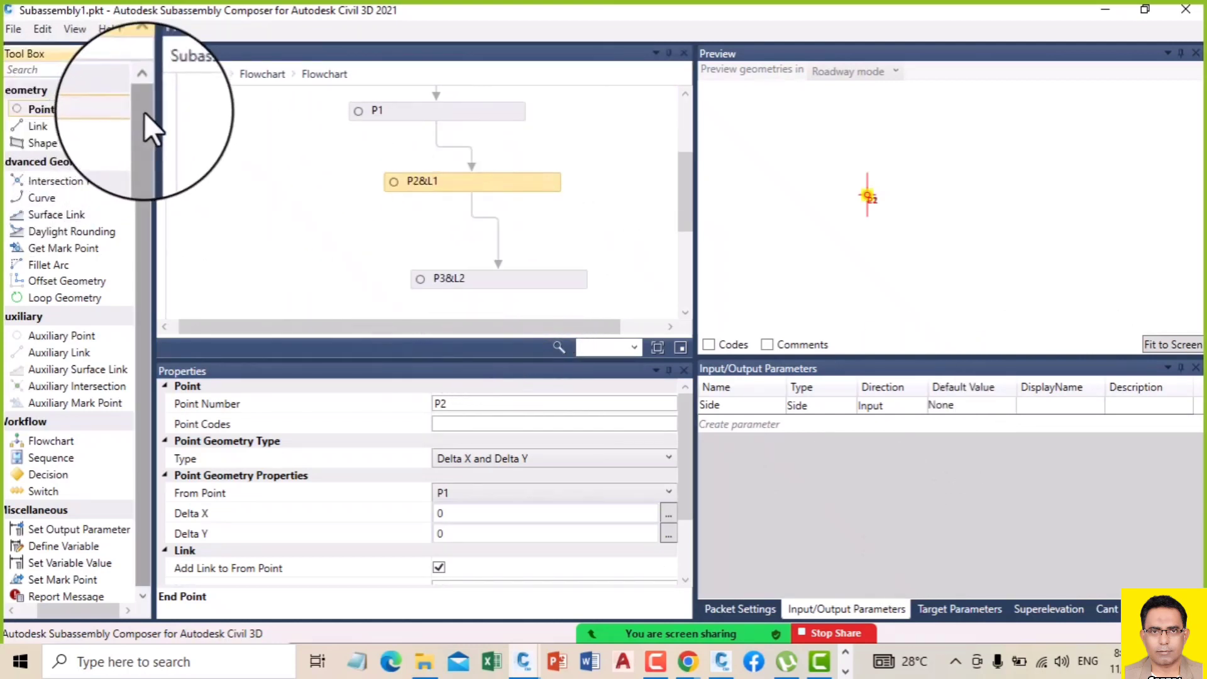
pyautogui.moveTo(70, 108); pyautogui.dragTo(477, 293)
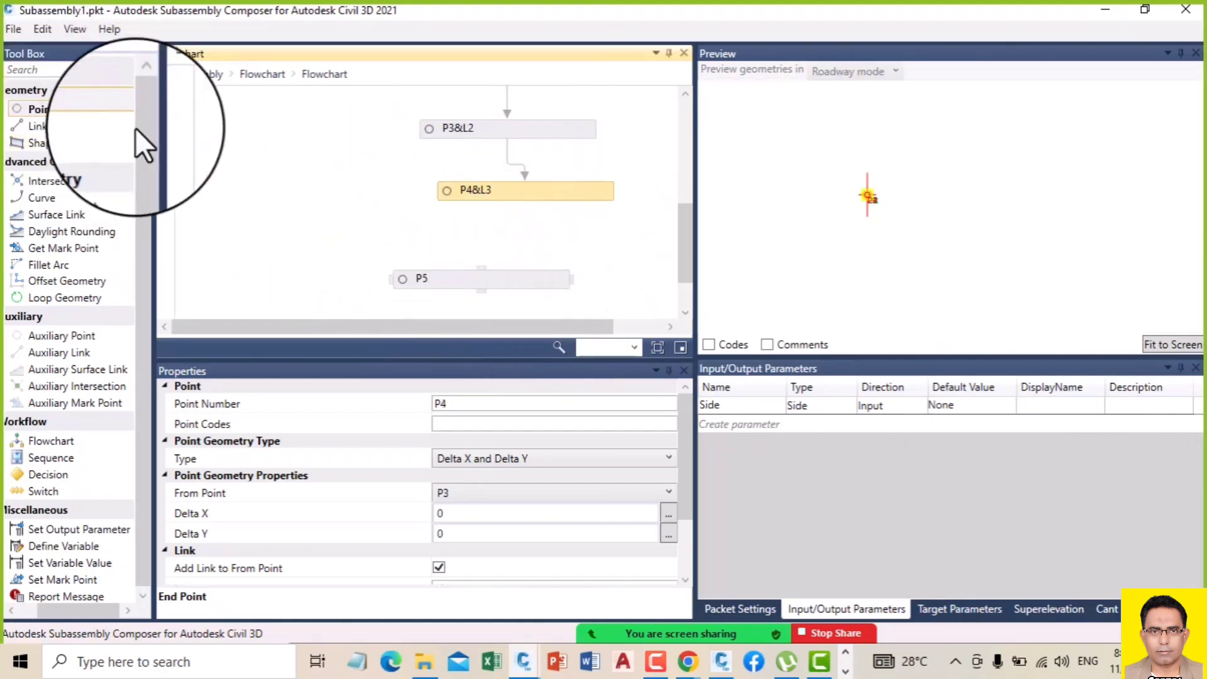
pyautogui.moveTo(47, 105); pyautogui.dragTo(565, 329)
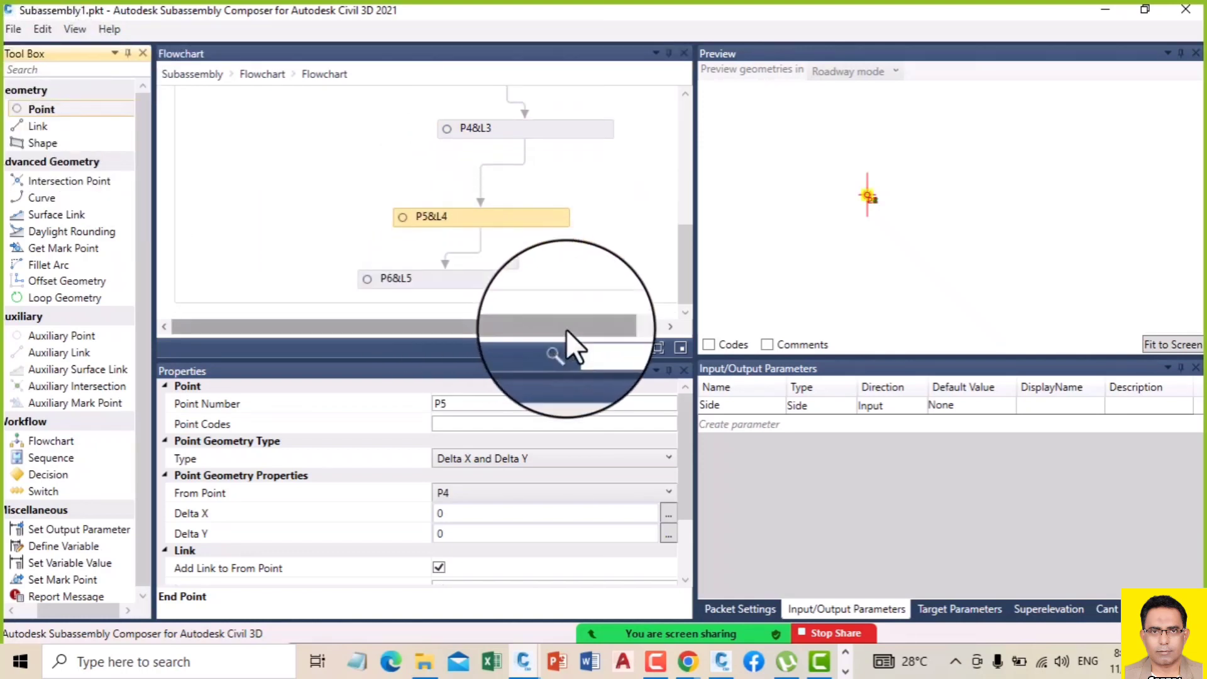
# Step: Switch between the Subassembly level and the nested Flowchart to examine how the grouped geometry is represented
pyautogui.click(191, 73)
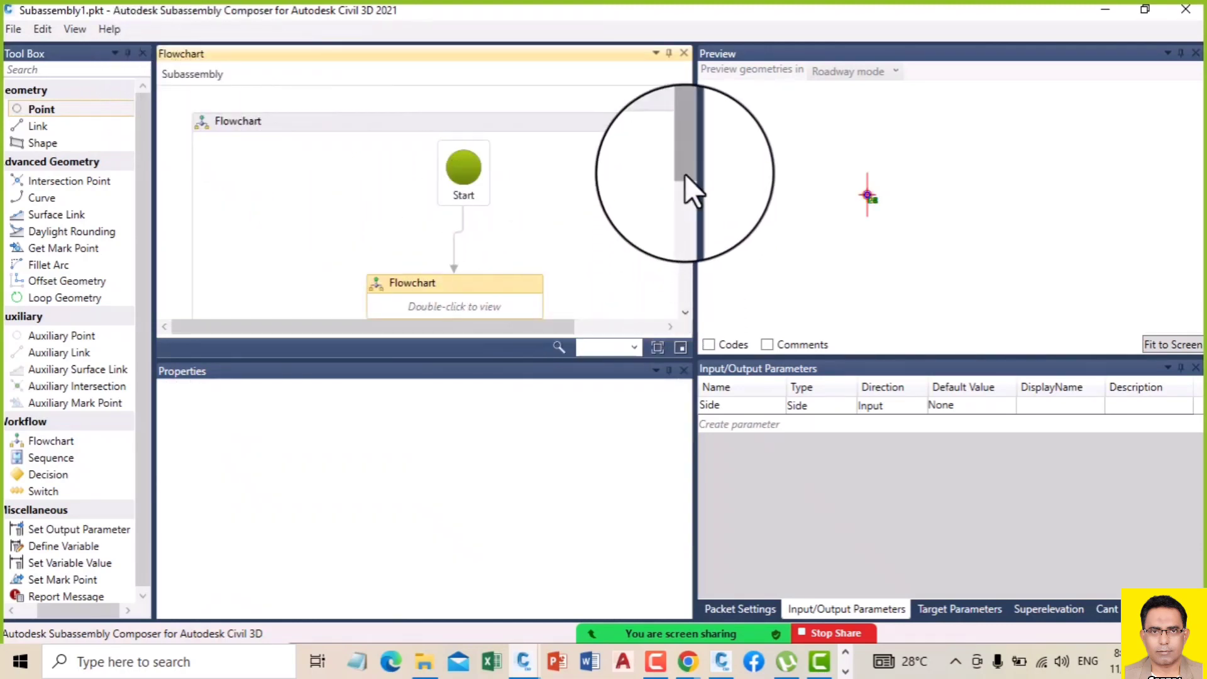
pyautogui.moveTo(685, 173); pyautogui.dragTo(681, 201)
pyautogui.doubleClick(438, 217)
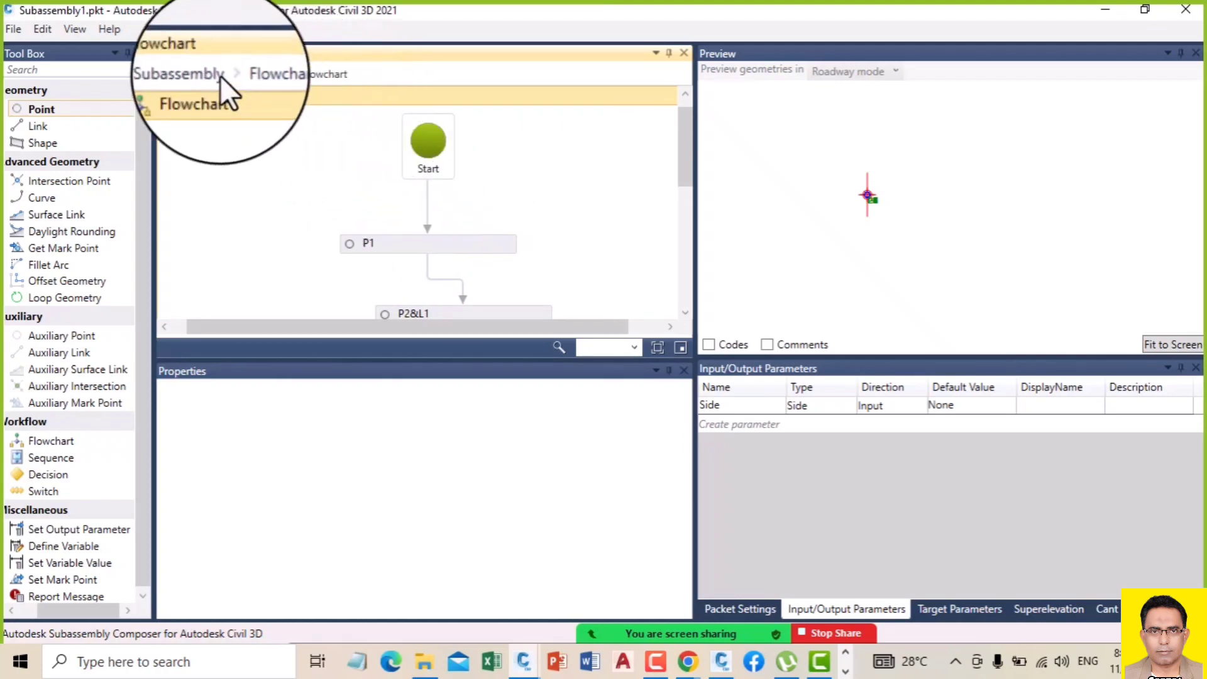
pyautogui.click(192, 75)
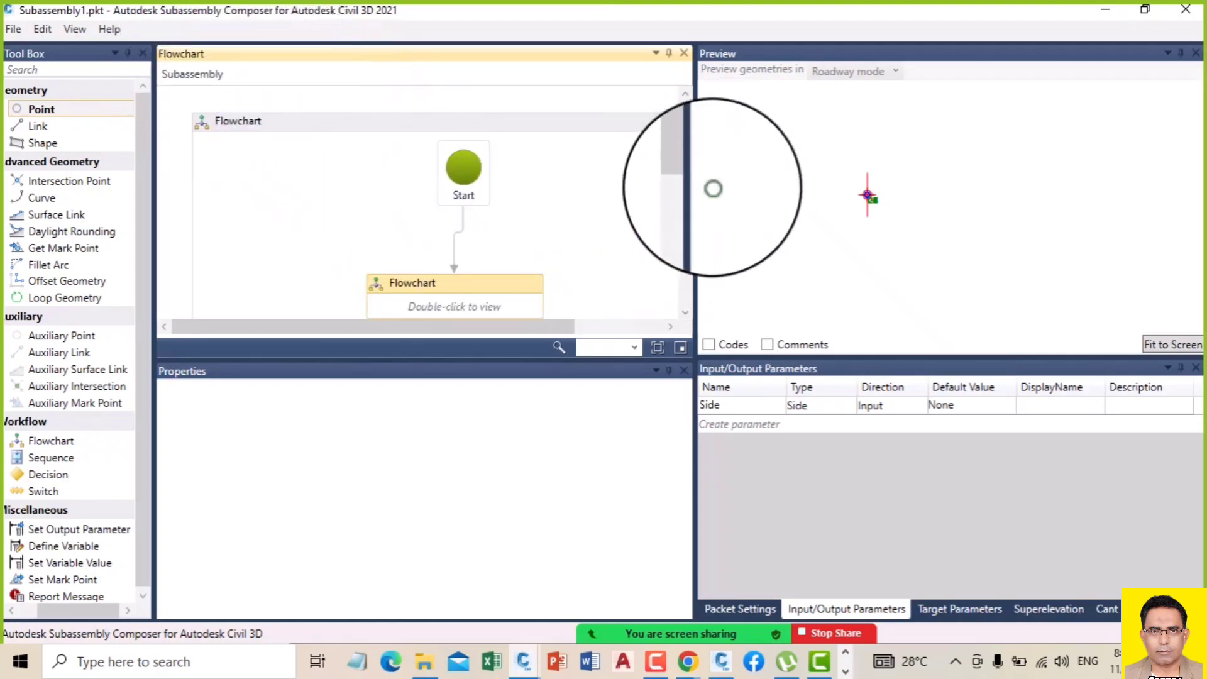
pyautogui.moveTo(686, 168)
pyautogui.mouseDown()
pyautogui.moveTo(685, 195)
pyautogui.moveTo(685, 182)
pyautogui.mouseUp()
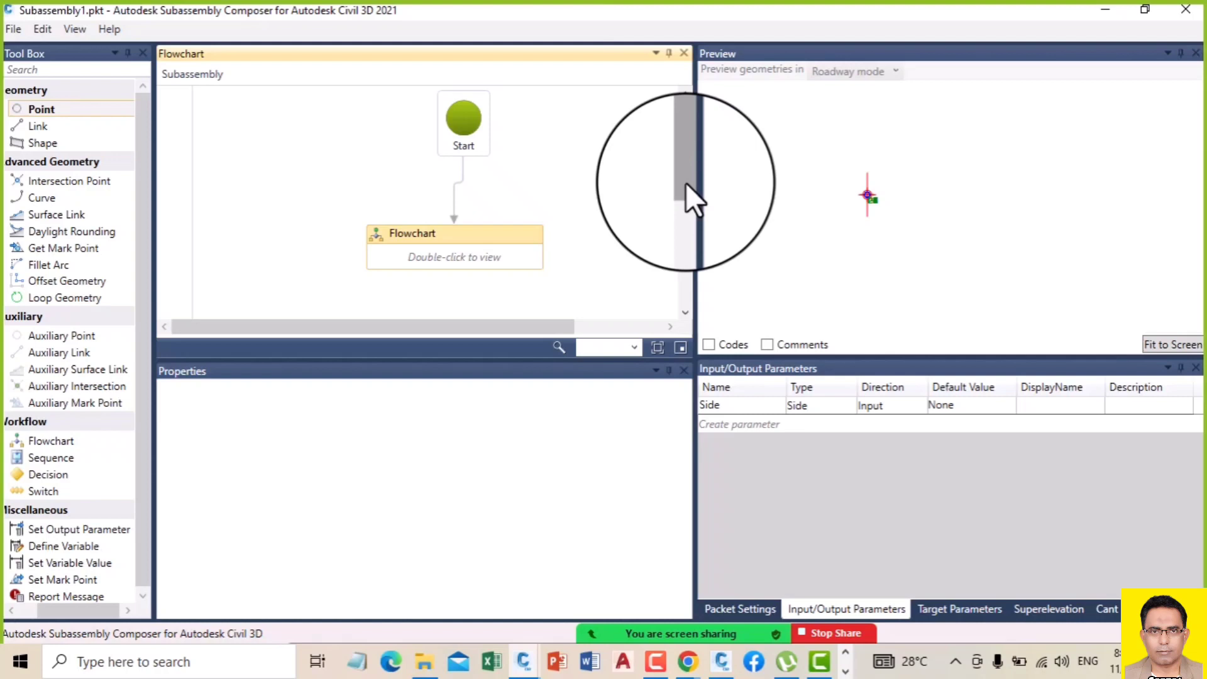
pyautogui.click(534, 281)
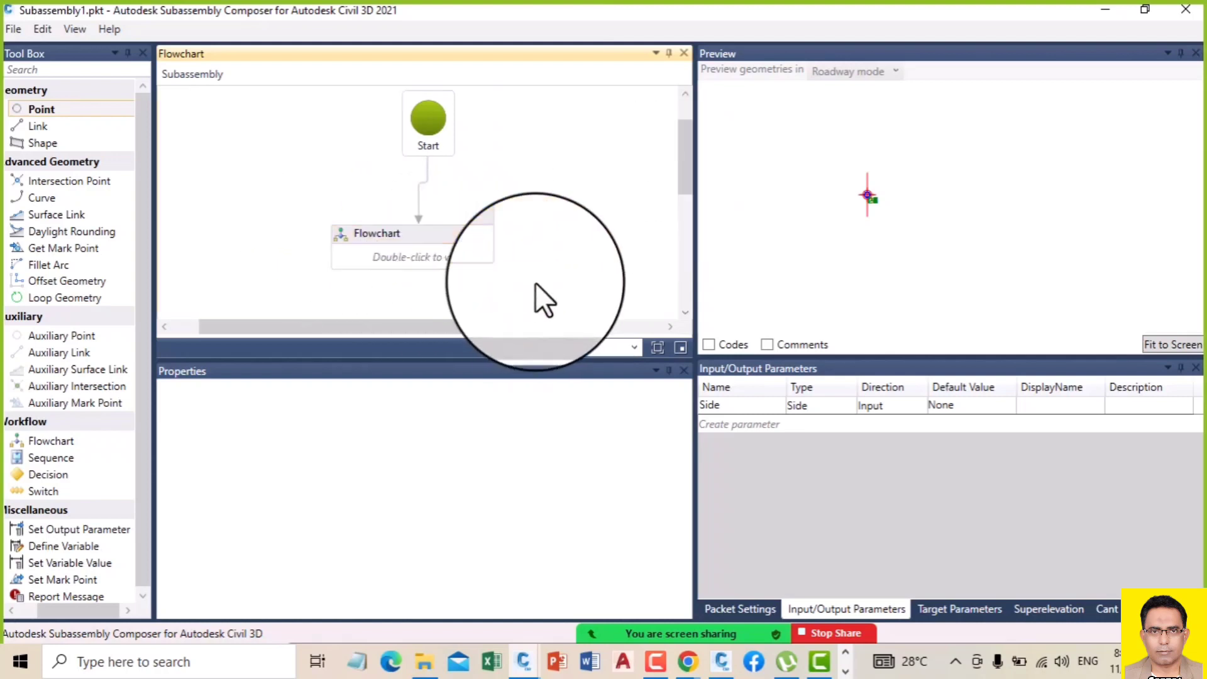
pyautogui.rightClick(466, 236)
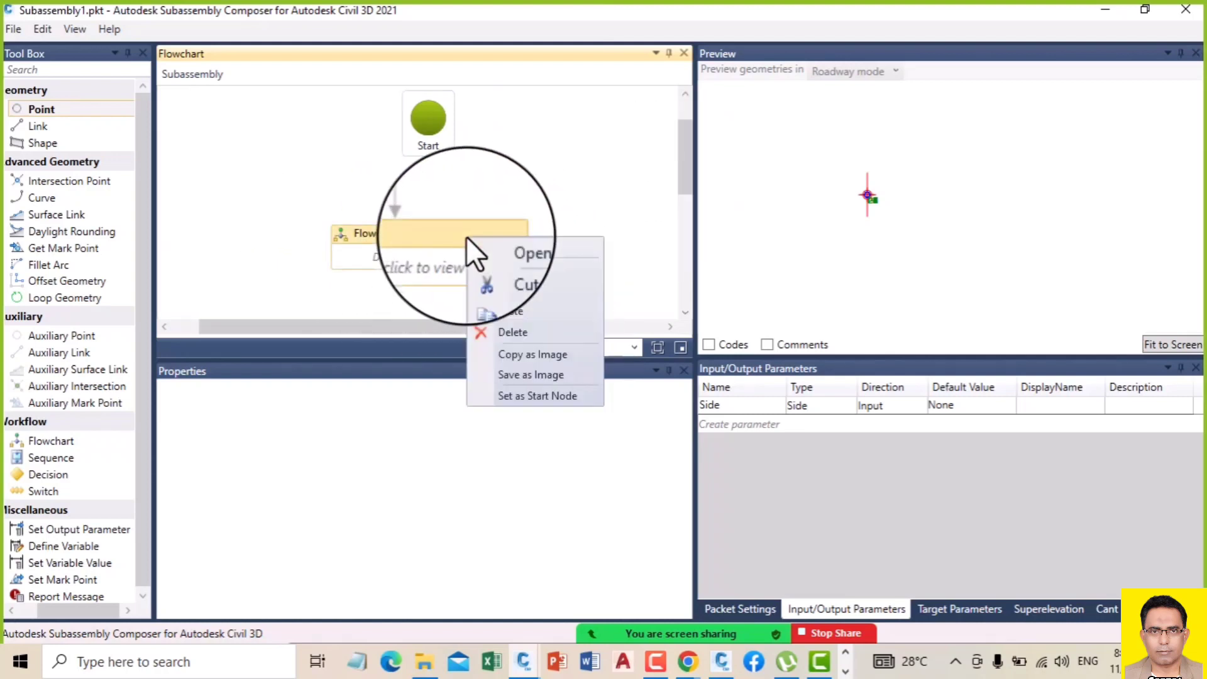
pyautogui.click(394, 235)
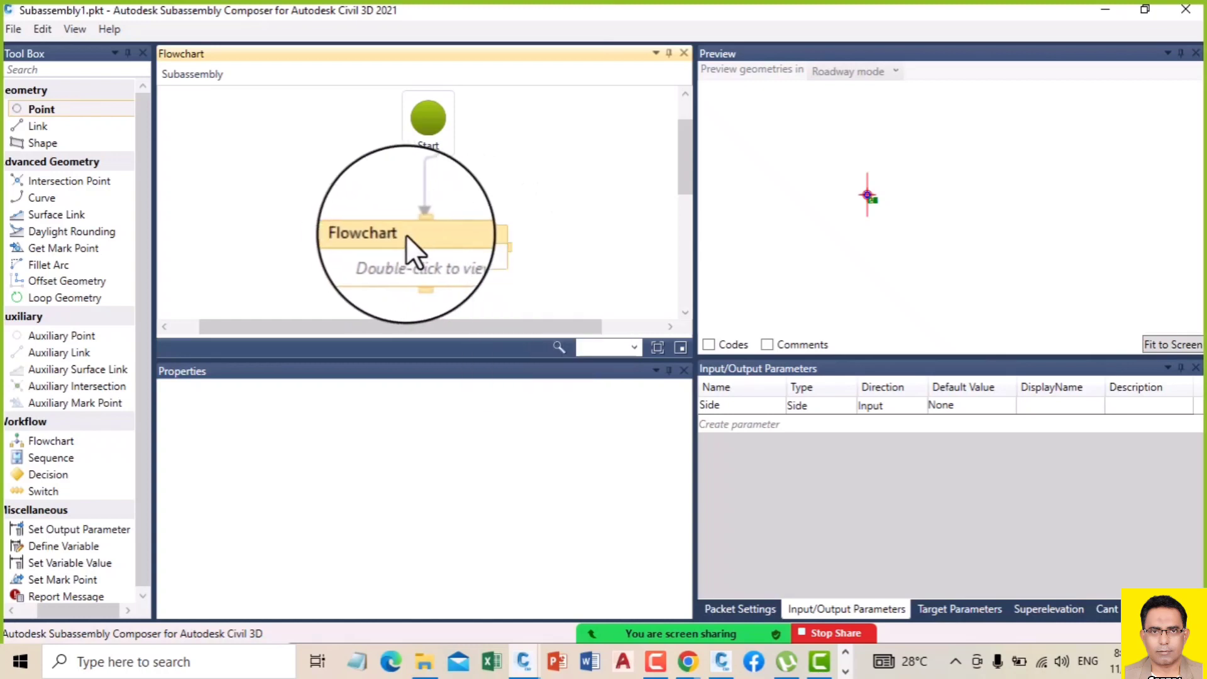
pyautogui.doubleClick(405, 234)
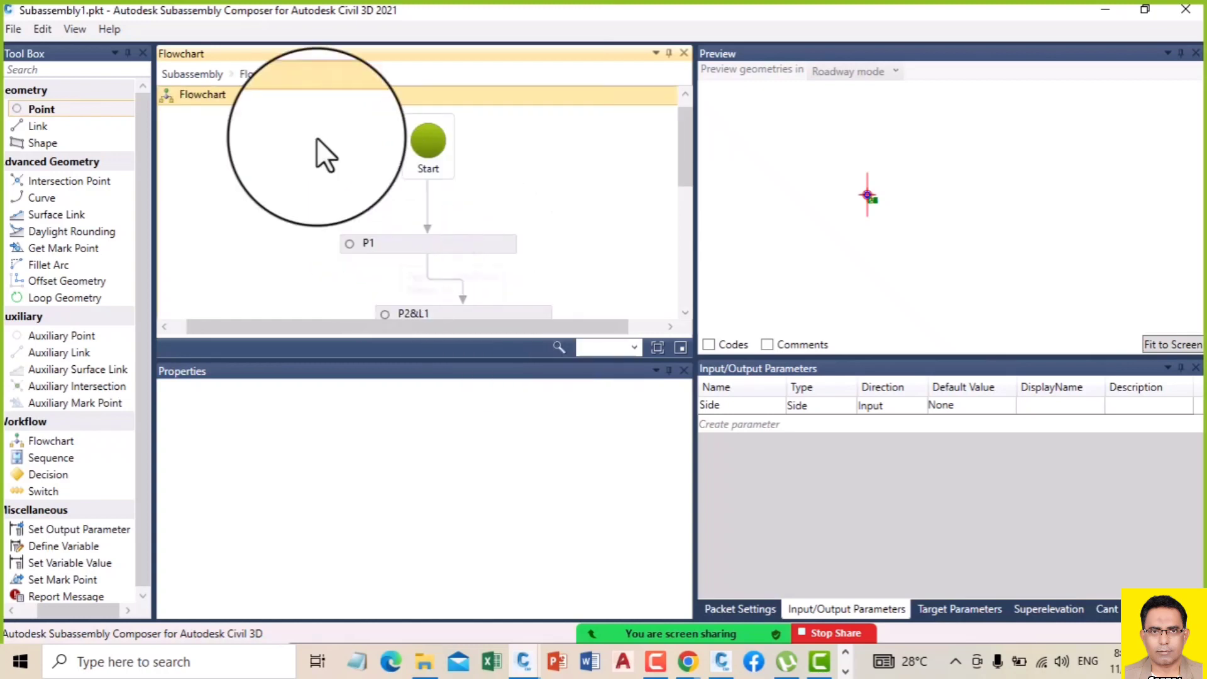
pyautogui.click(187, 73)
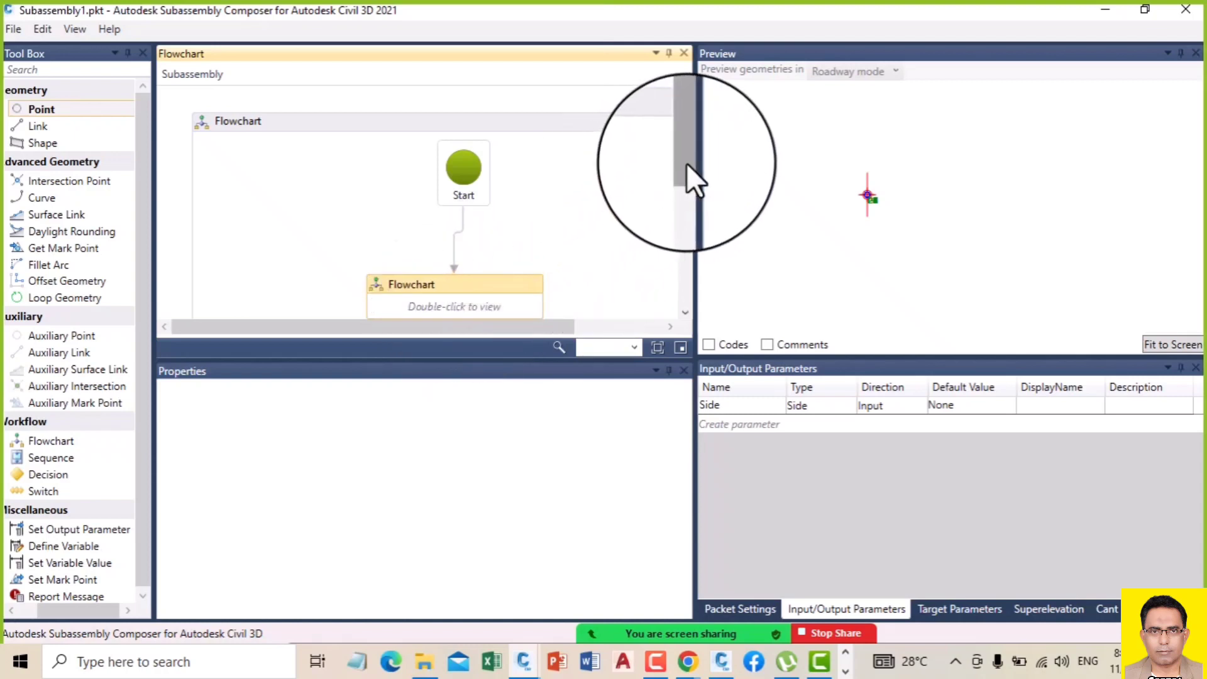
pyautogui.moveTo(686, 163); pyautogui.dragTo(682, 195)
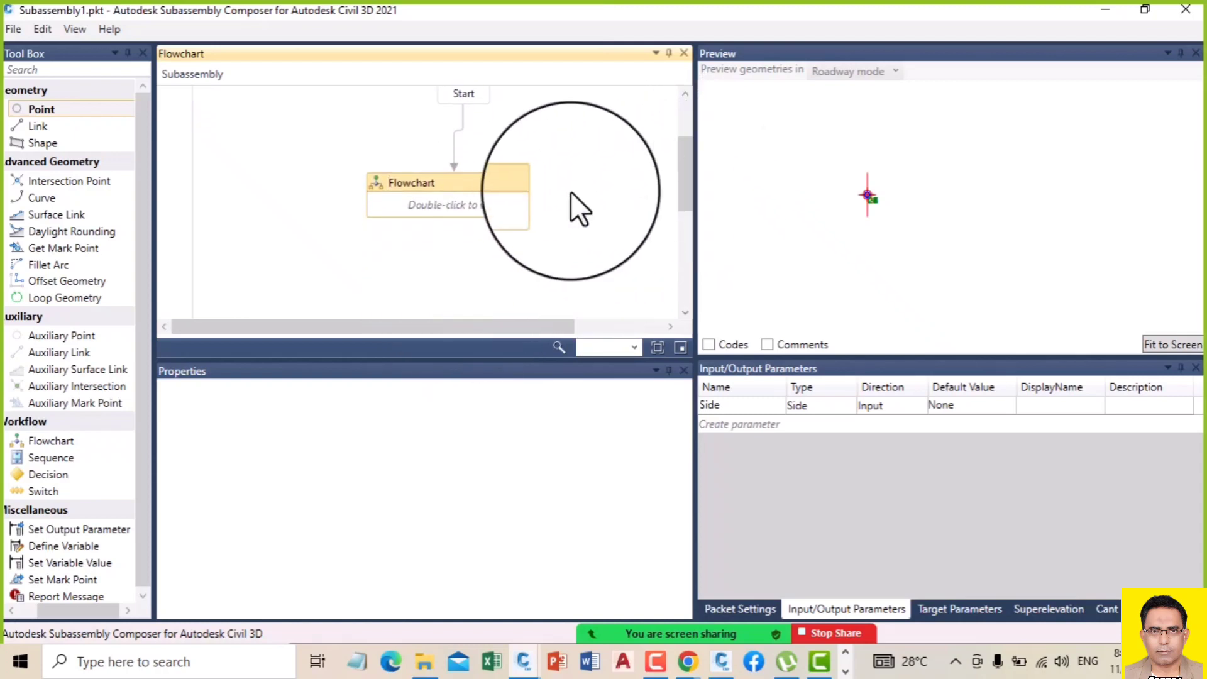
pyautogui.click(585, 199)
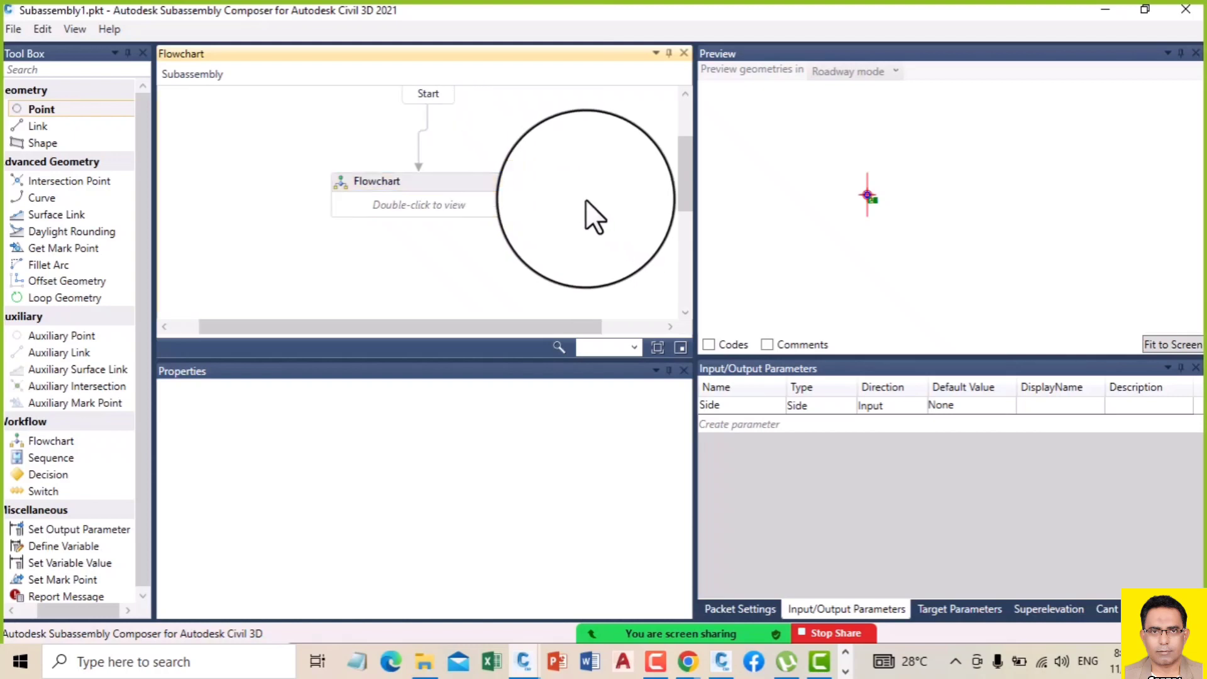
# Step: Copy and paste the nested Flowchart at the Subassembly level, and connect the original to the copy
pyautogui.rightClick(444, 179)
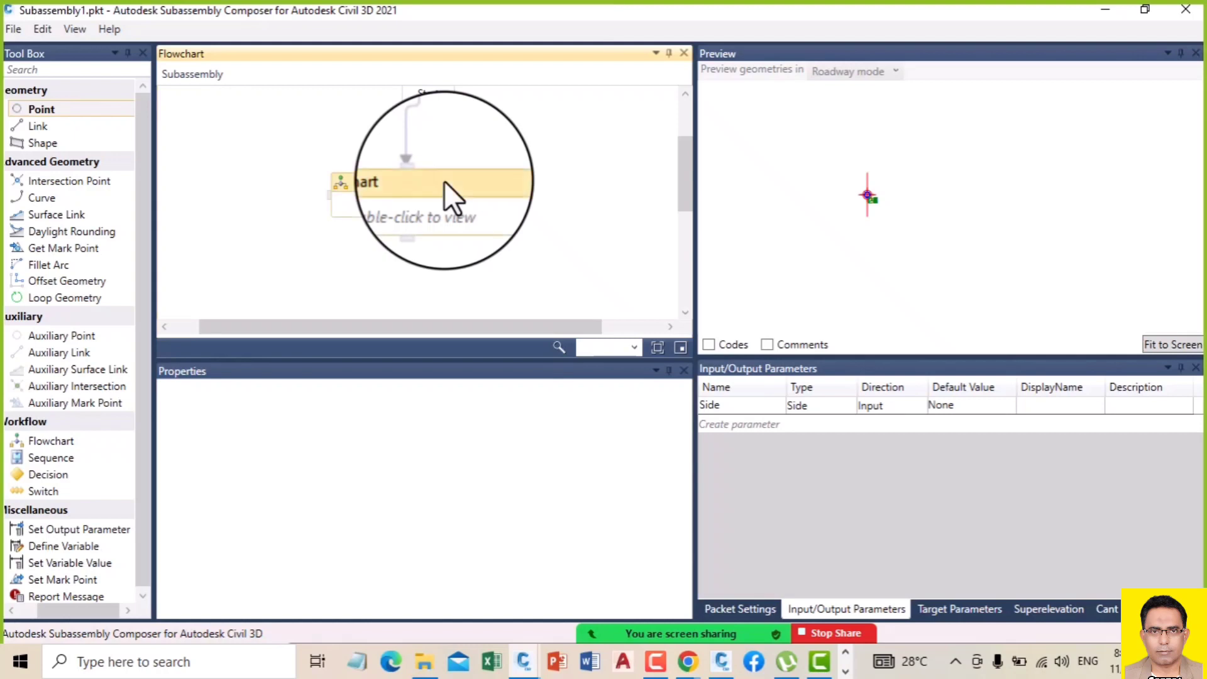
pyautogui.click(475, 235)
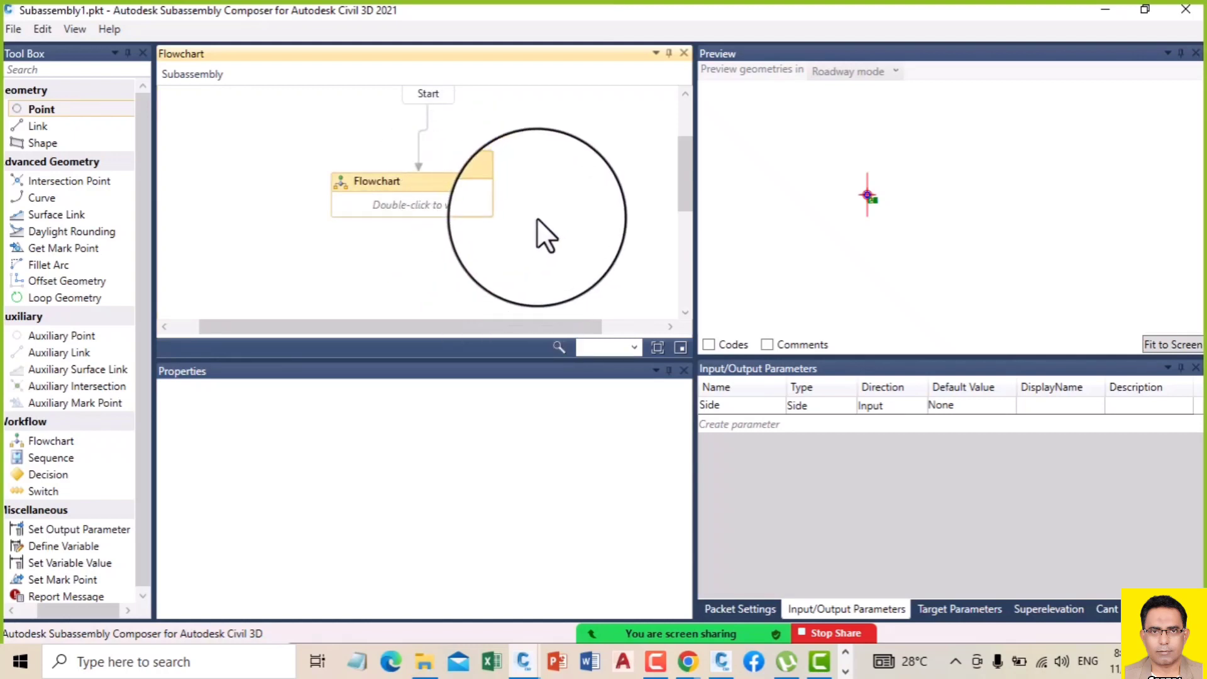
pyautogui.rightClick(538, 218)
pyautogui.click(575, 293)
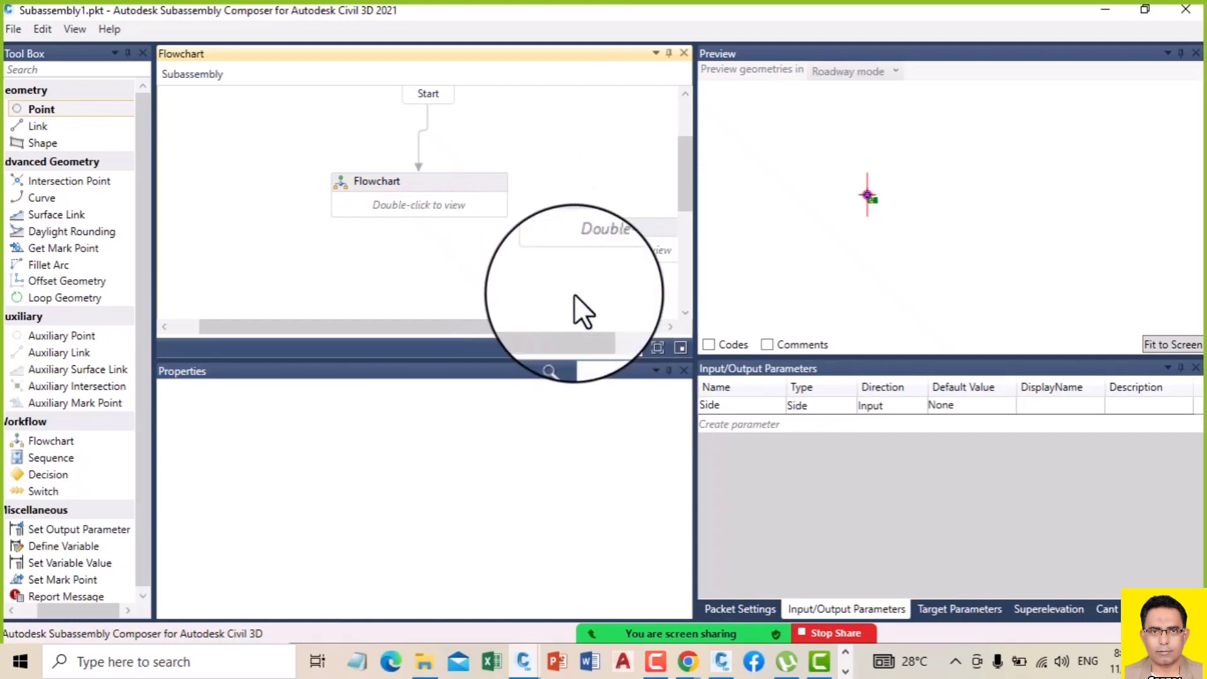
pyautogui.moveTo(473, 193); pyautogui.dragTo(613, 257)
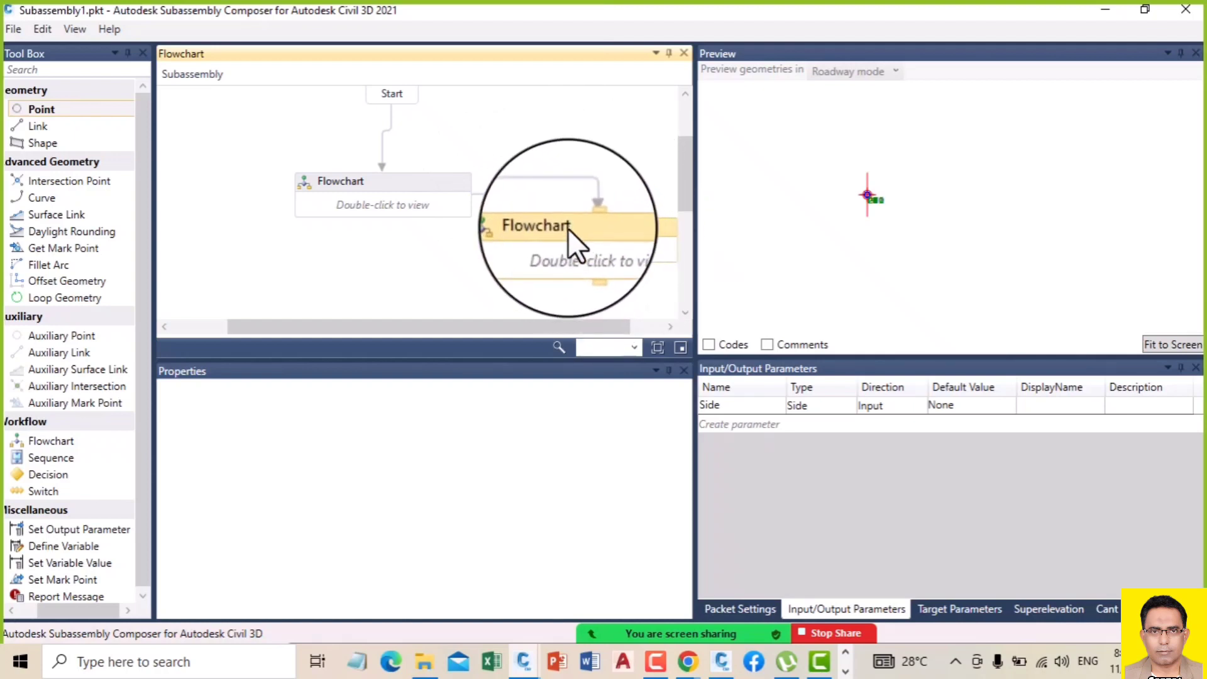
# Step: Open the original Flowchart and its copy in turn to compare their point numbering
pyautogui.click(390, 198)
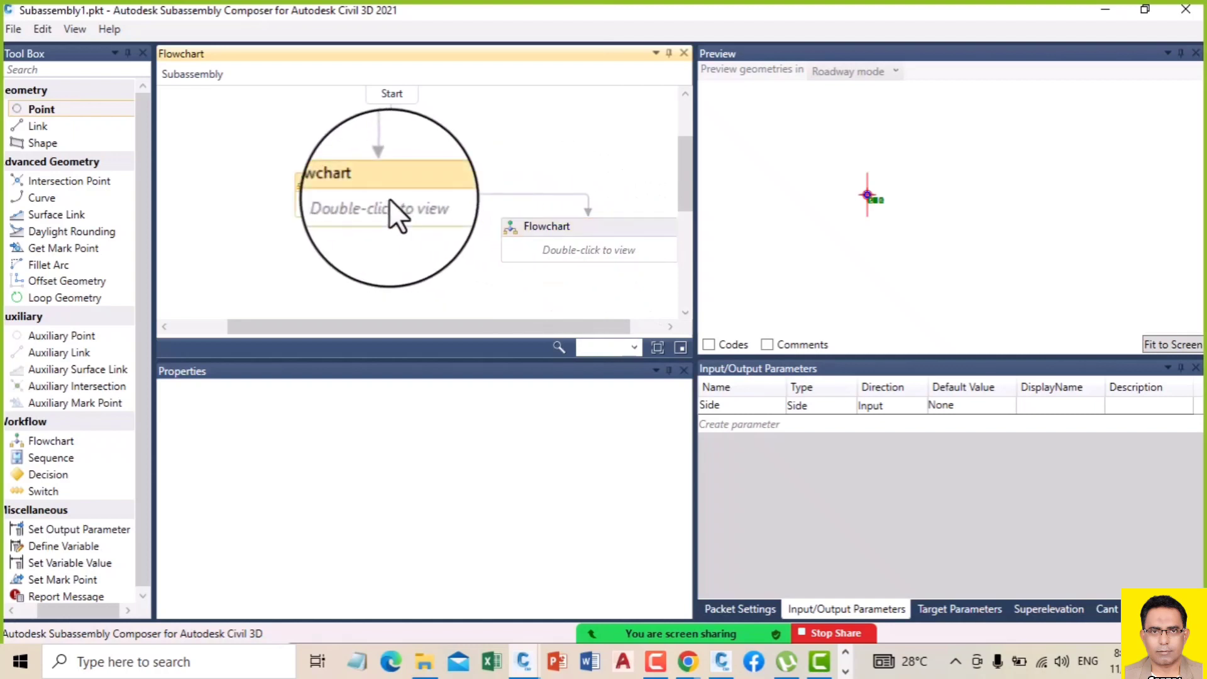
pyautogui.doubleClick(391, 199)
pyautogui.scroll(-3, 396, 207)
pyautogui.scroll(-3, 398, 214)
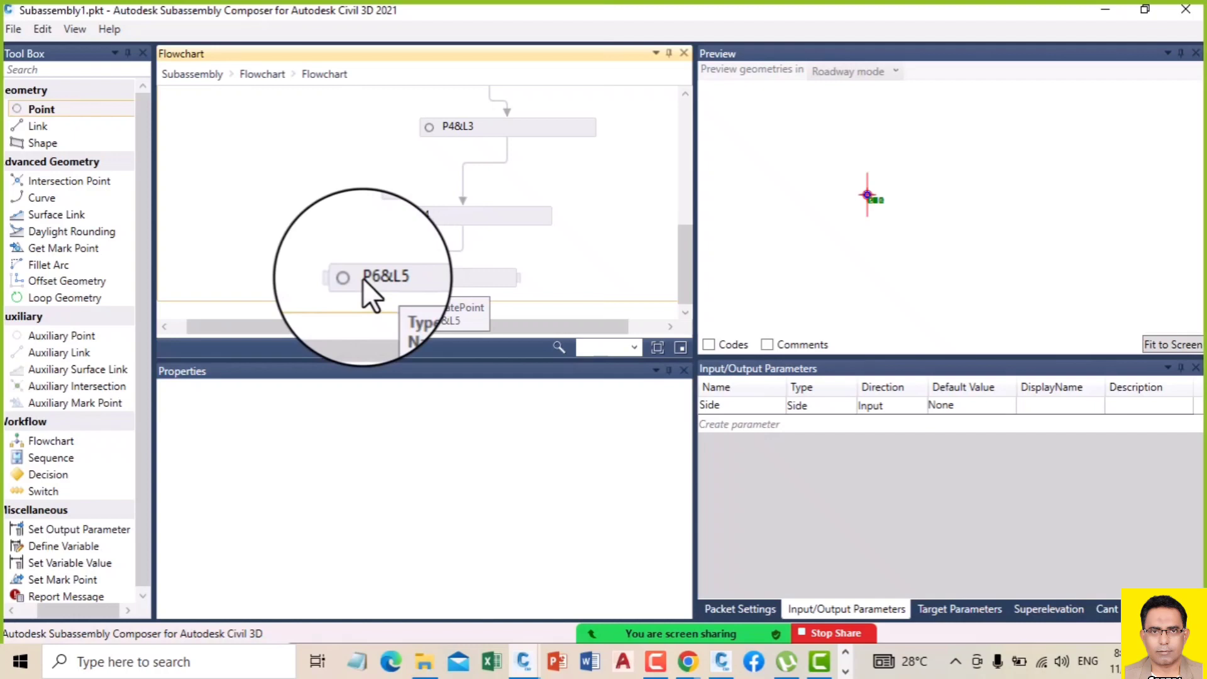
pyautogui.click(479, 298)
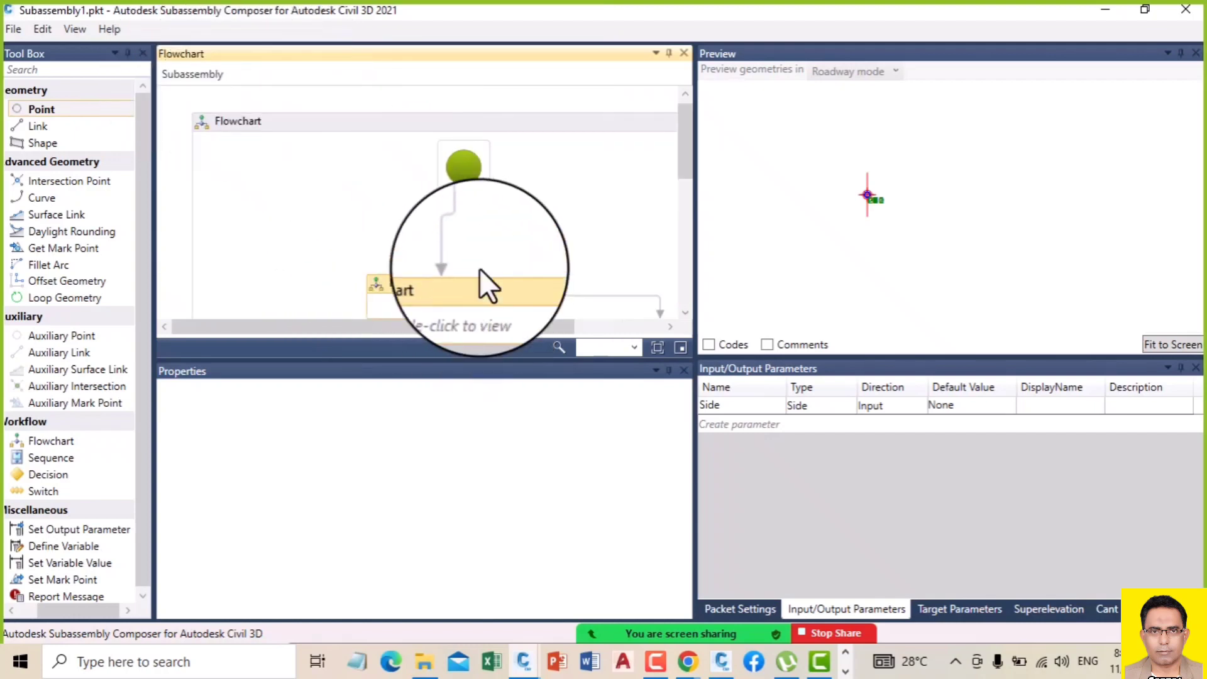
pyautogui.scroll(-3, 503, 252)
pyautogui.click(622, 263)
pyautogui.doubleClick(622, 262)
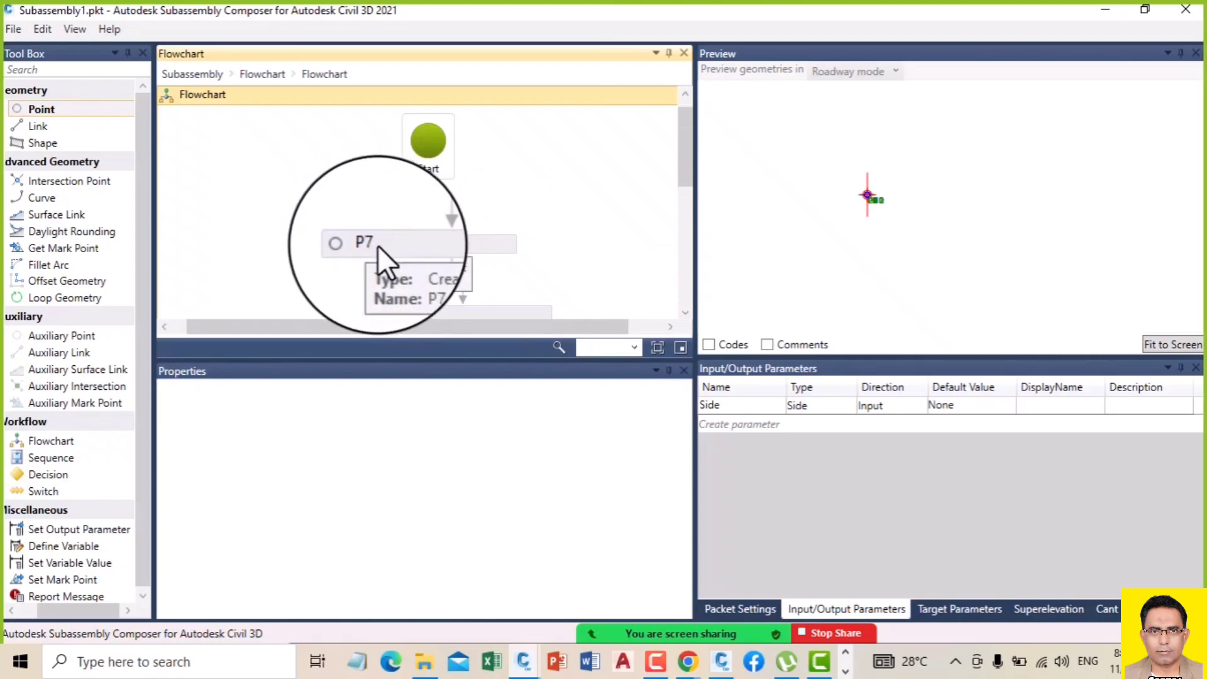
pyautogui.scroll(1, 380, 246)
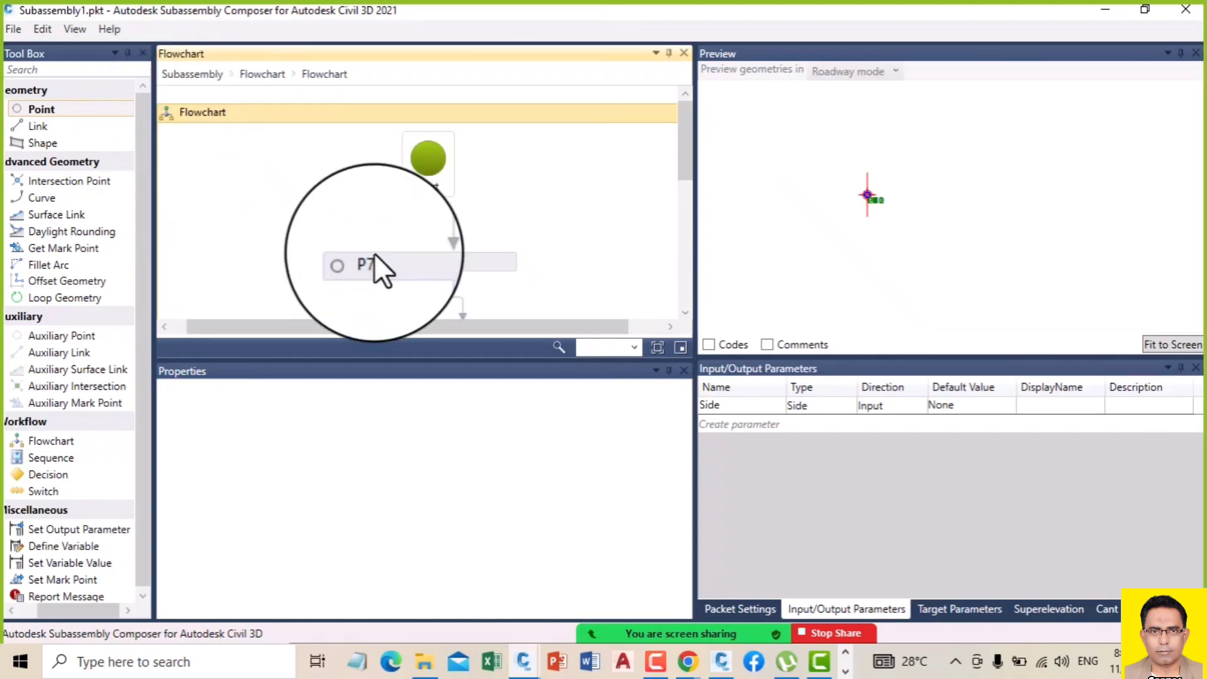
# Step: Open the original Flowchart to examine point P1's properties, and return to the Subassembly level
pyautogui.click(193, 75)
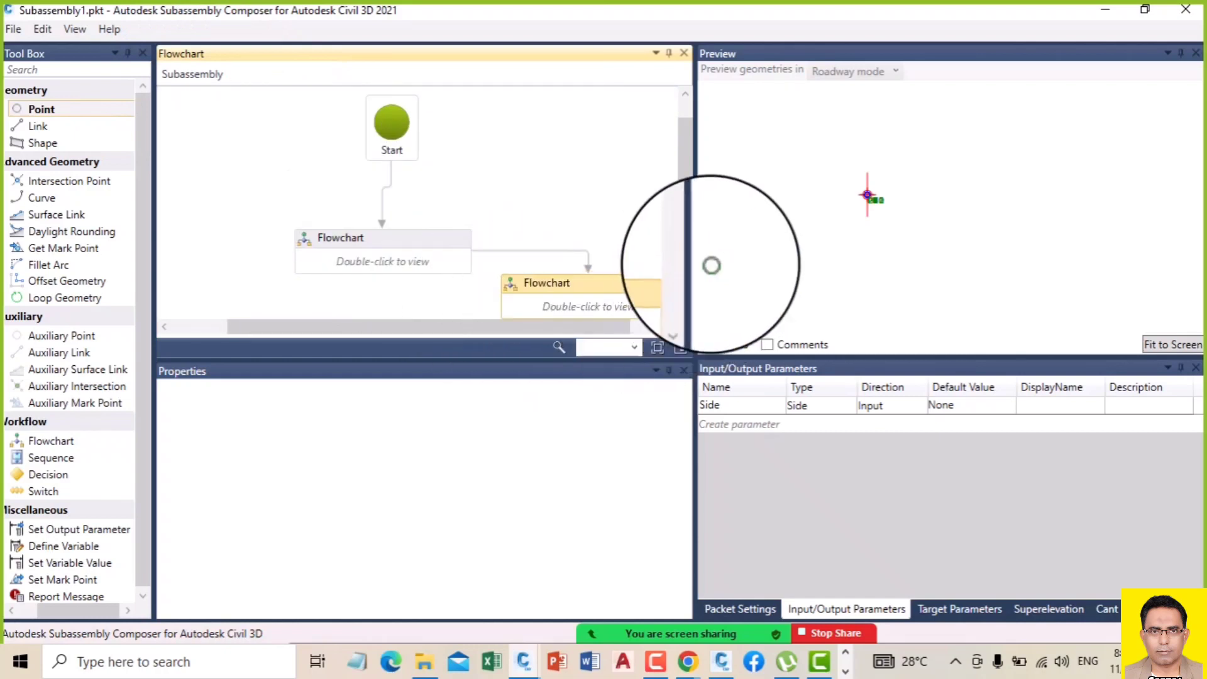
pyautogui.moveTo(682, 182); pyautogui.dragTo(683, 213)
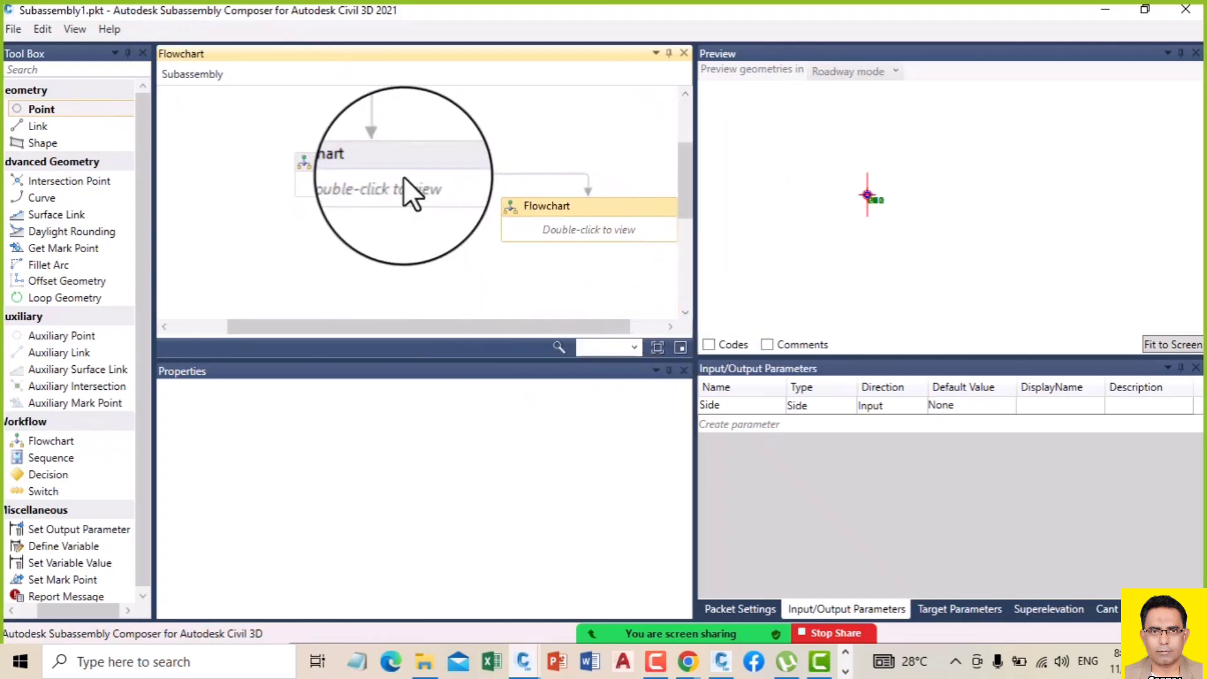
pyautogui.doubleClick(349, 177)
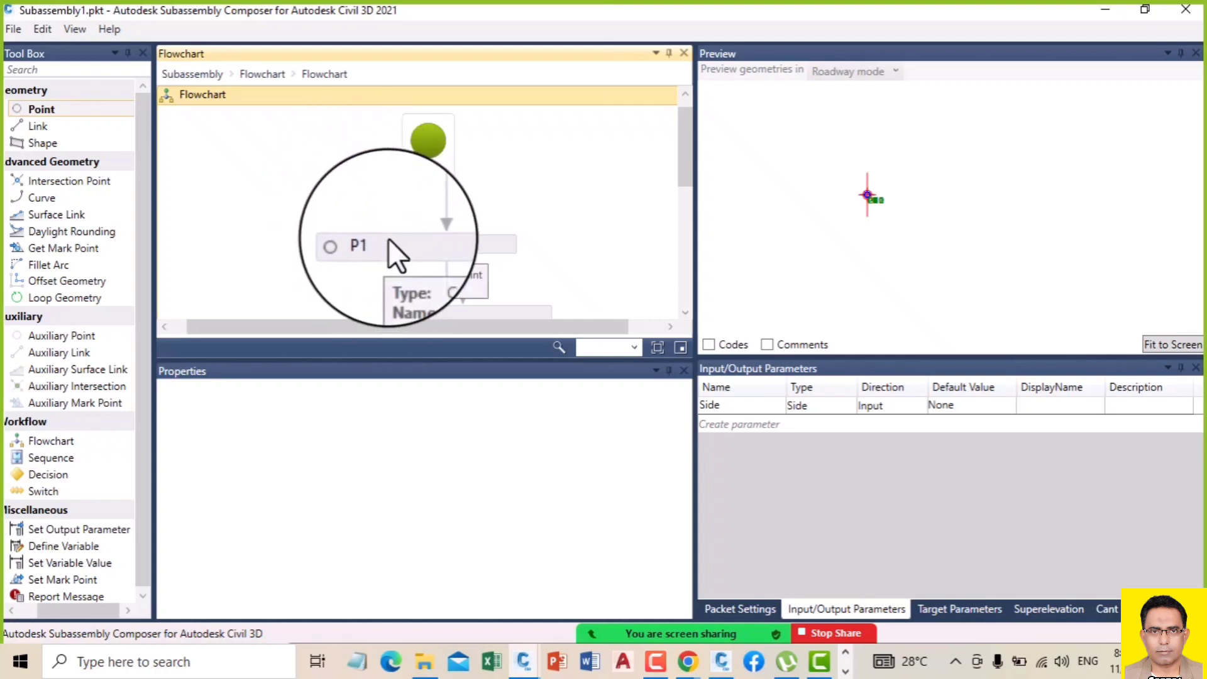
pyautogui.click(389, 239)
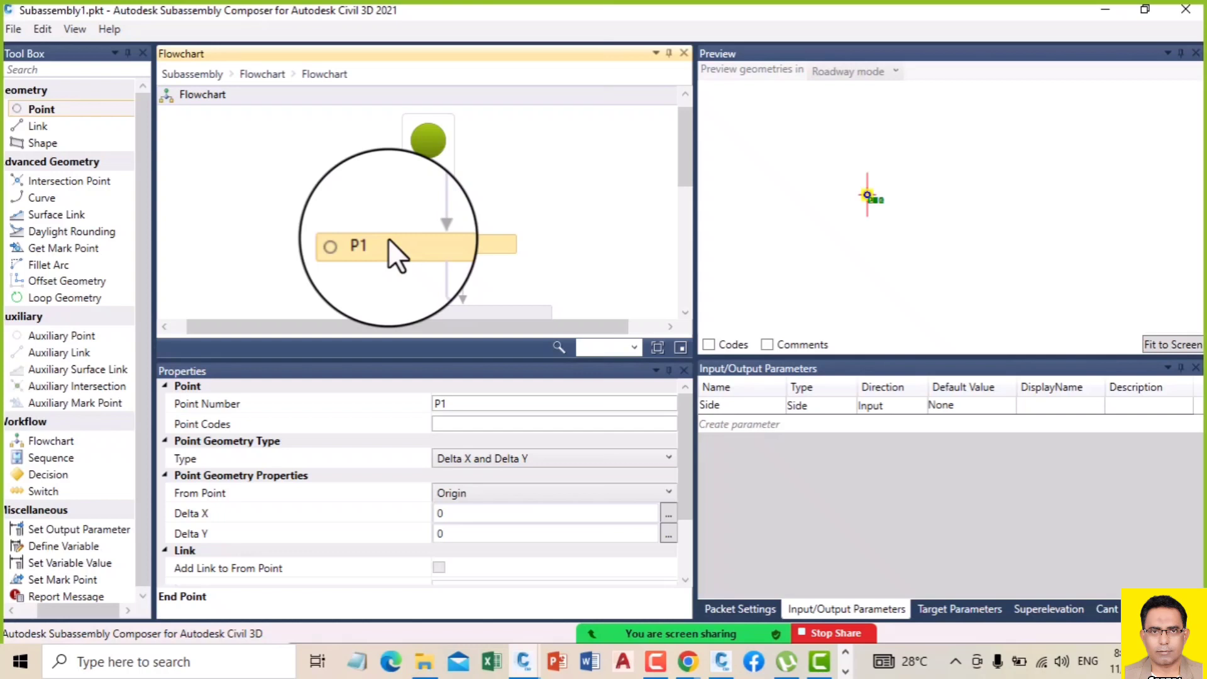
pyautogui.click(181, 73)
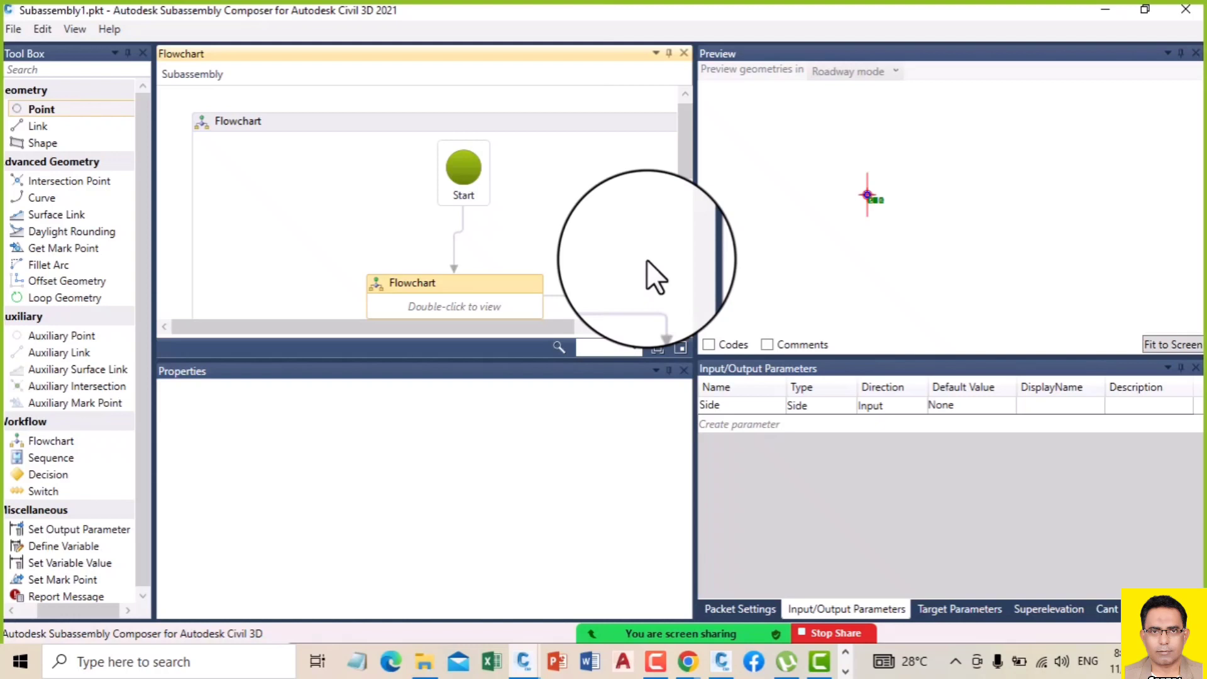
pyautogui.moveTo(686, 170); pyautogui.dragTo(692, 220)
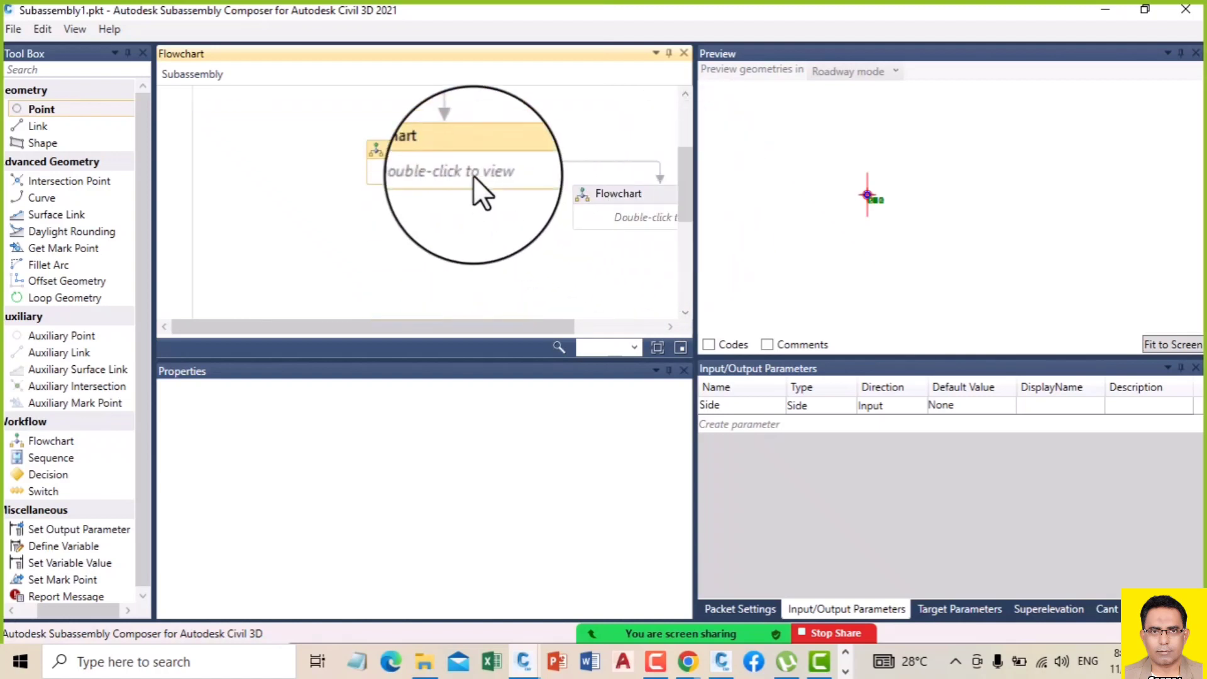
pyautogui.rightClick(462, 149)
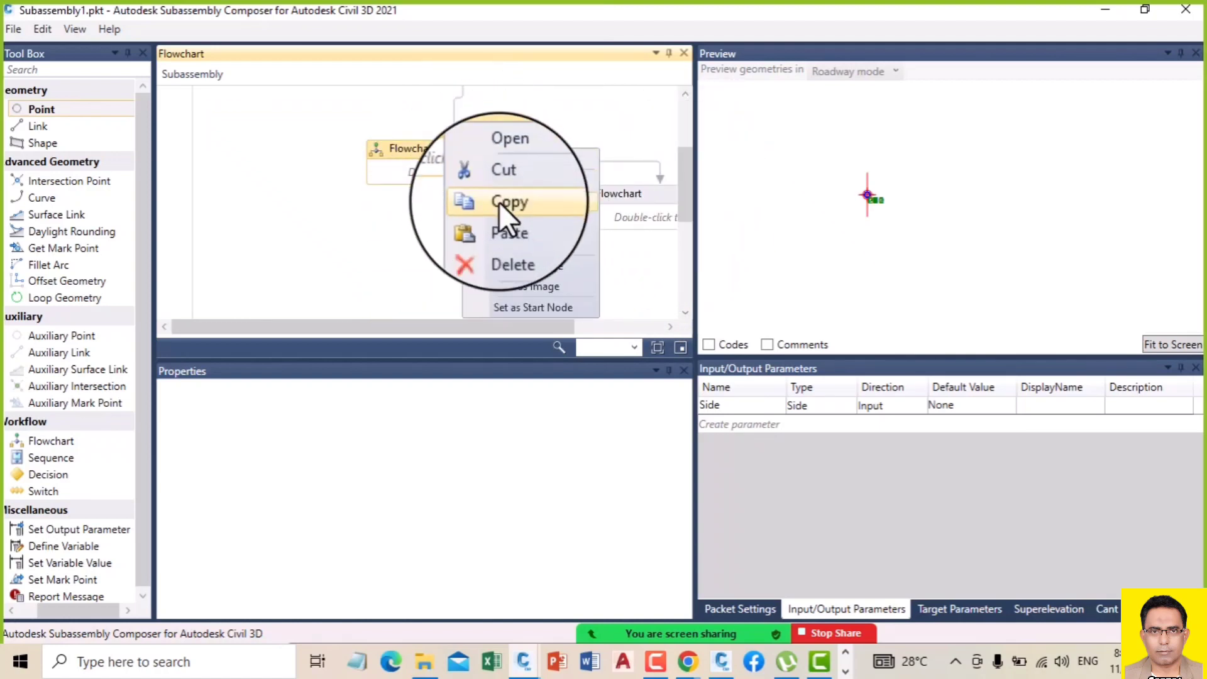
pyautogui.click(503, 201)
pyautogui.rightClick(561, 250)
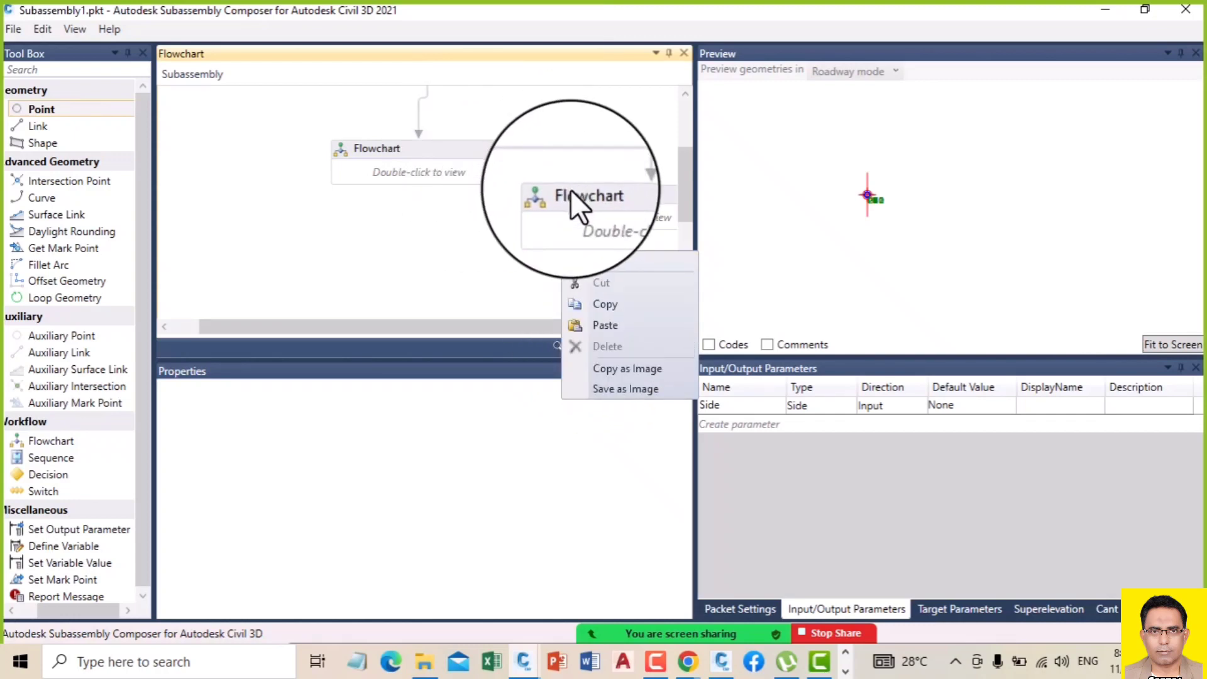
# Step: Open the copied Flowchart and set point P7's From Point to P6
pyautogui.click(594, 220)
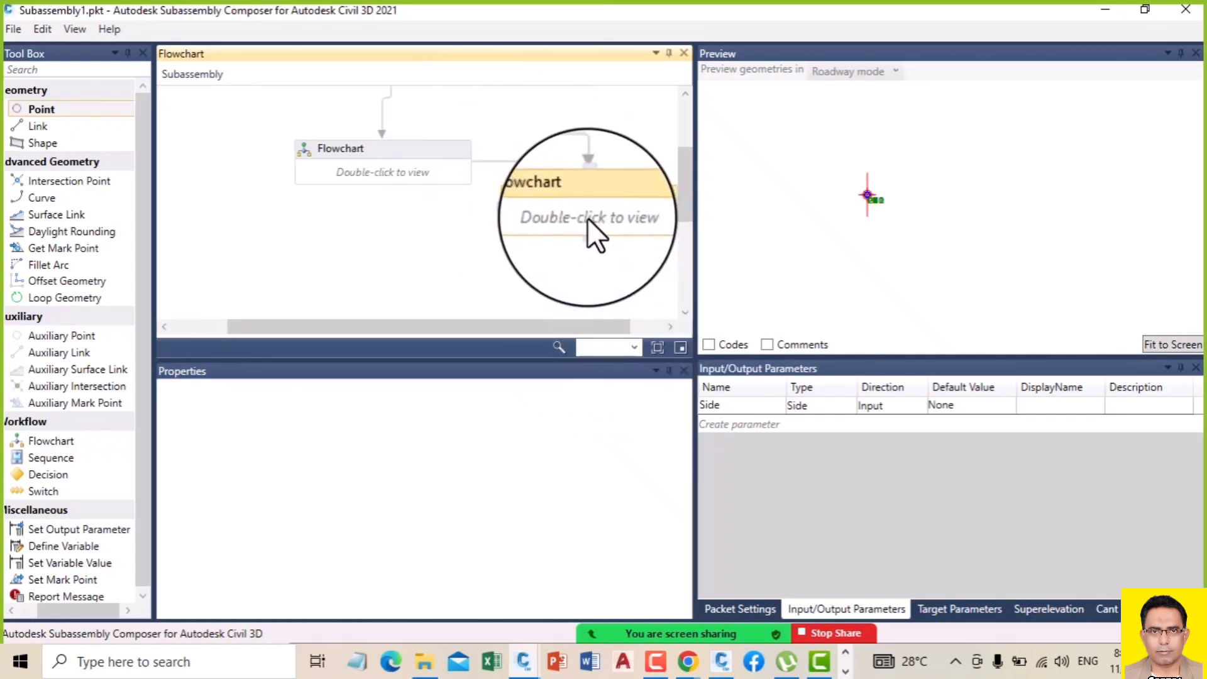
pyautogui.doubleClick(587, 218)
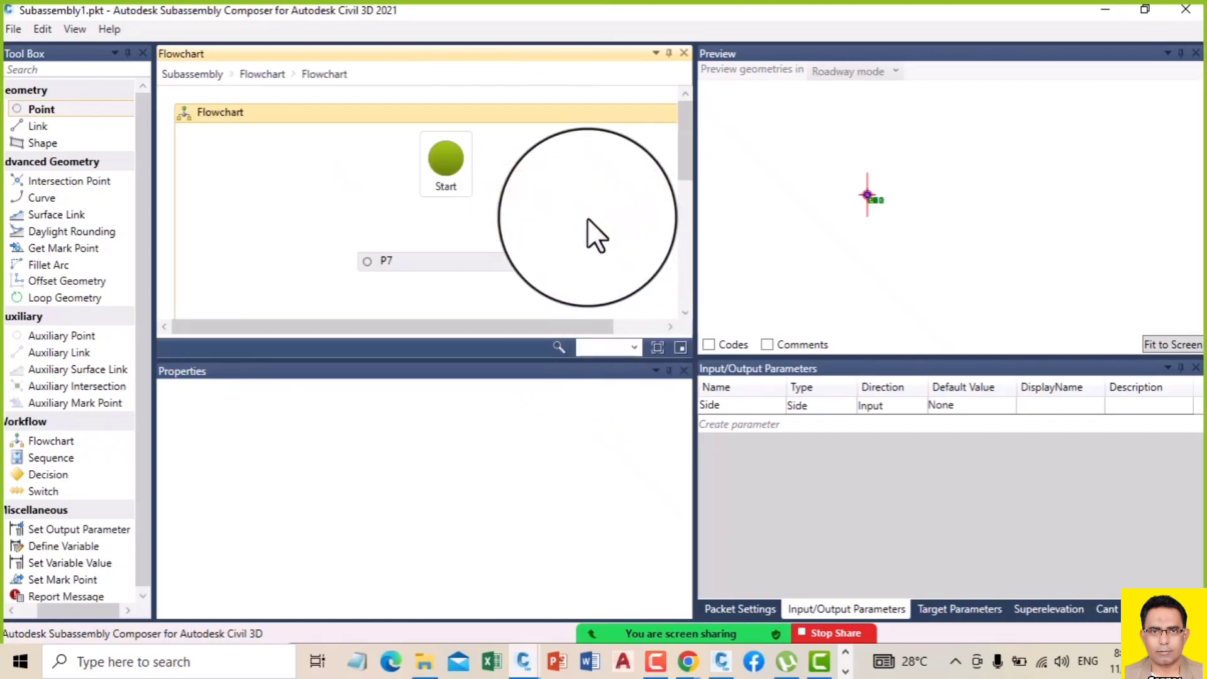
pyautogui.click(402, 242)
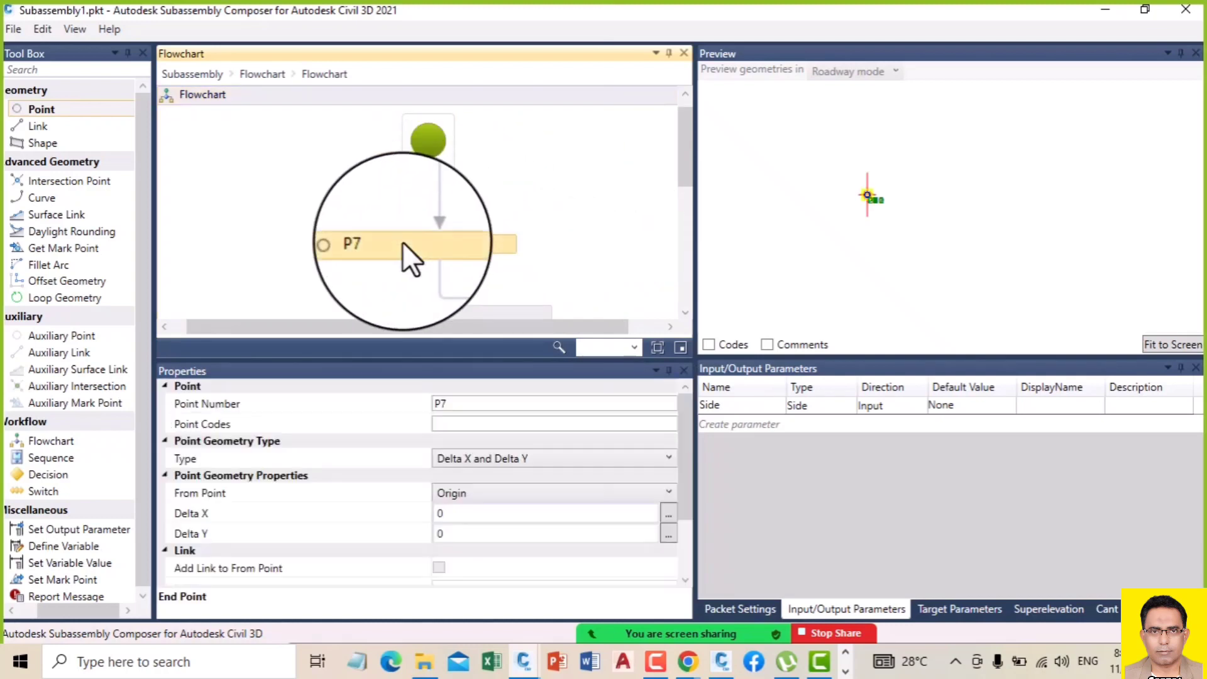
pyautogui.click(461, 495)
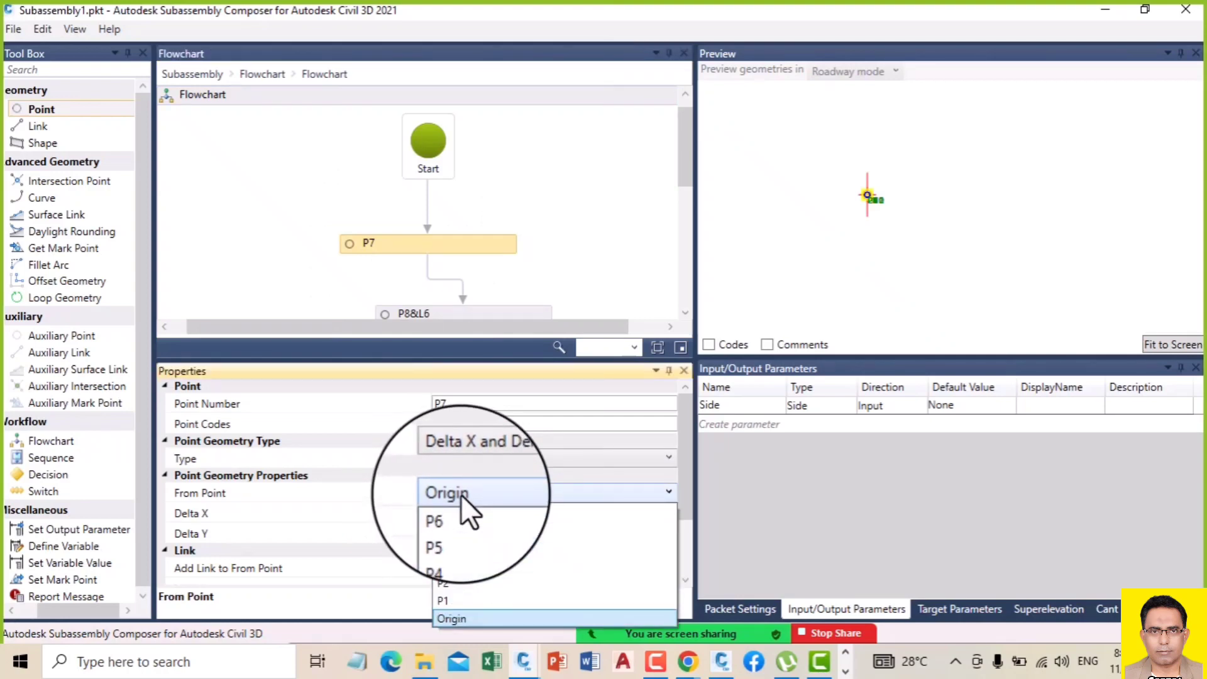
pyautogui.click(449, 510)
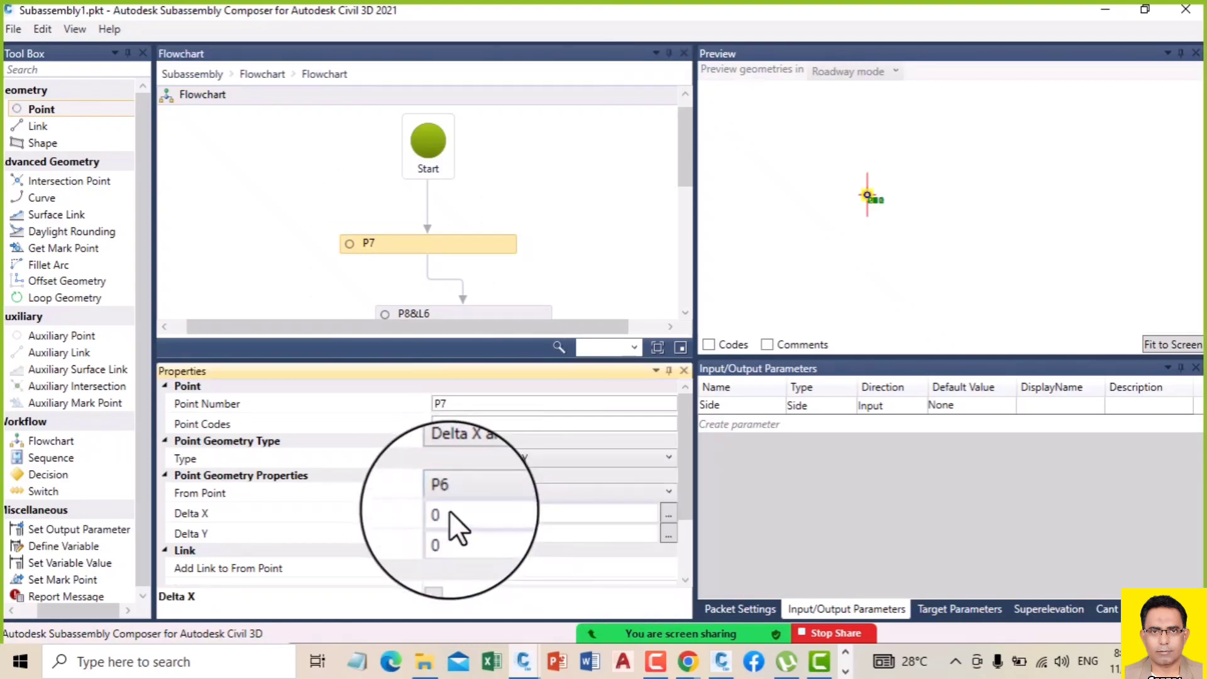
# Step: Examine point P7's geometry type, Delta X and Delta Y, and link properties
pyautogui.click(500, 462)
pyautogui.click(500, 462)
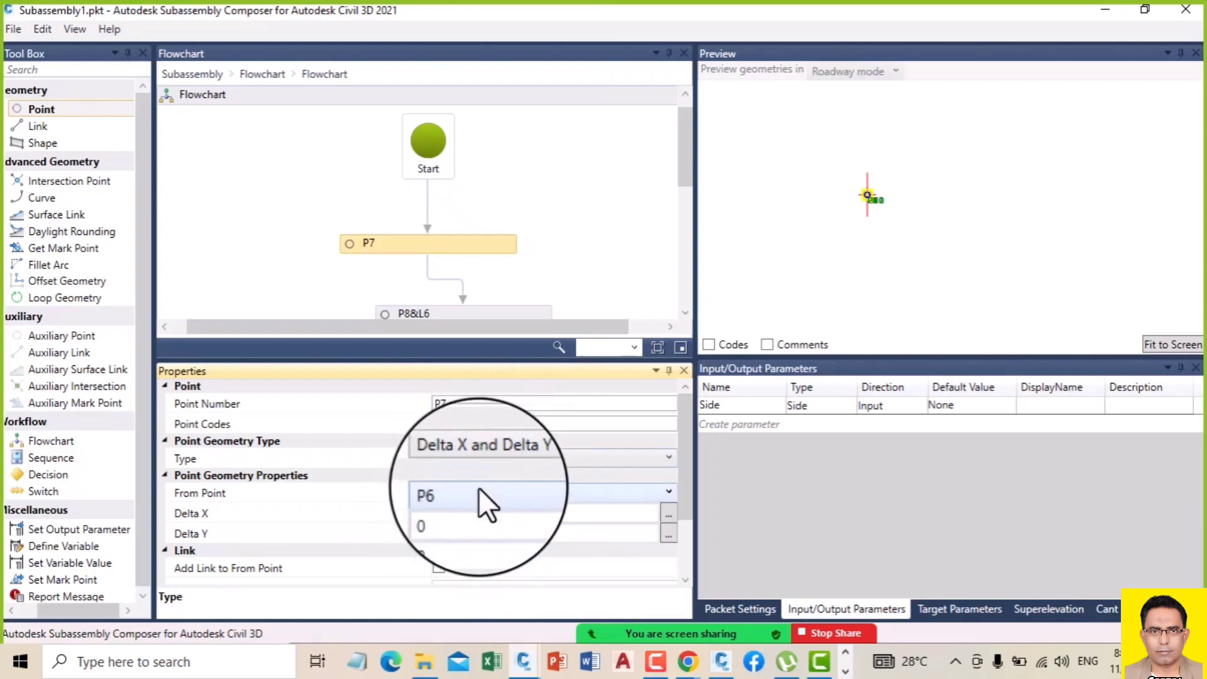
pyautogui.click(459, 517)
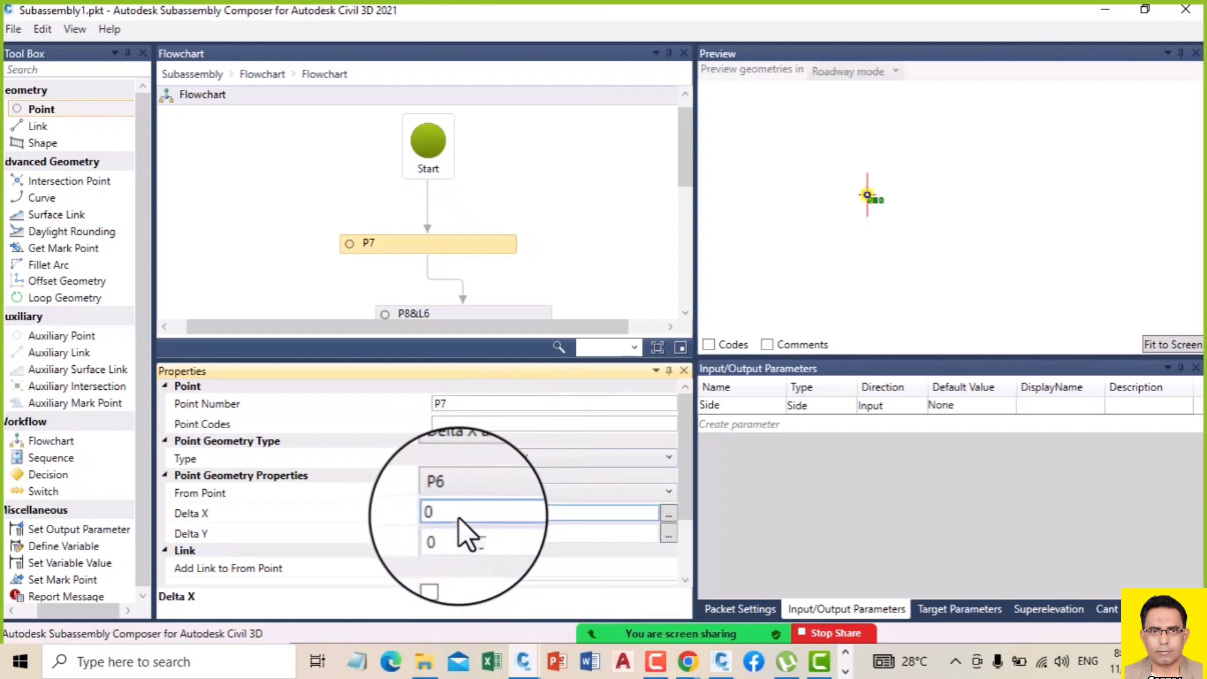
pyautogui.click(457, 423)
pyautogui.scroll(-2, 680, 454)
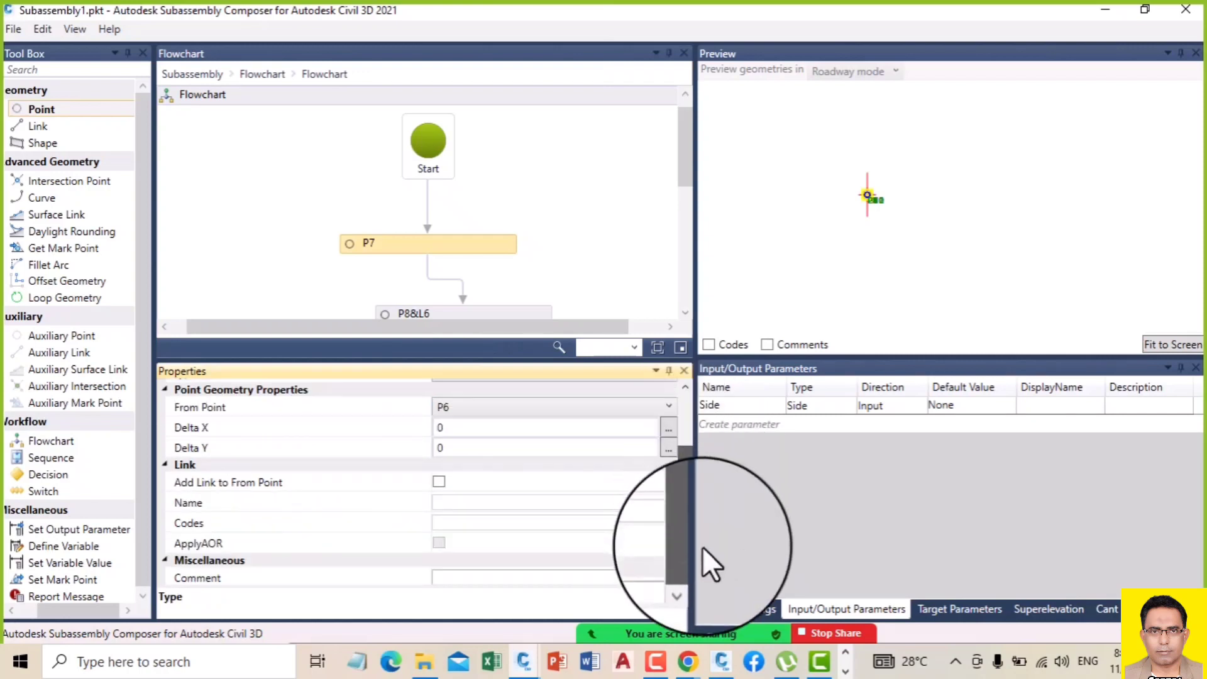
pyautogui.click(458, 502)
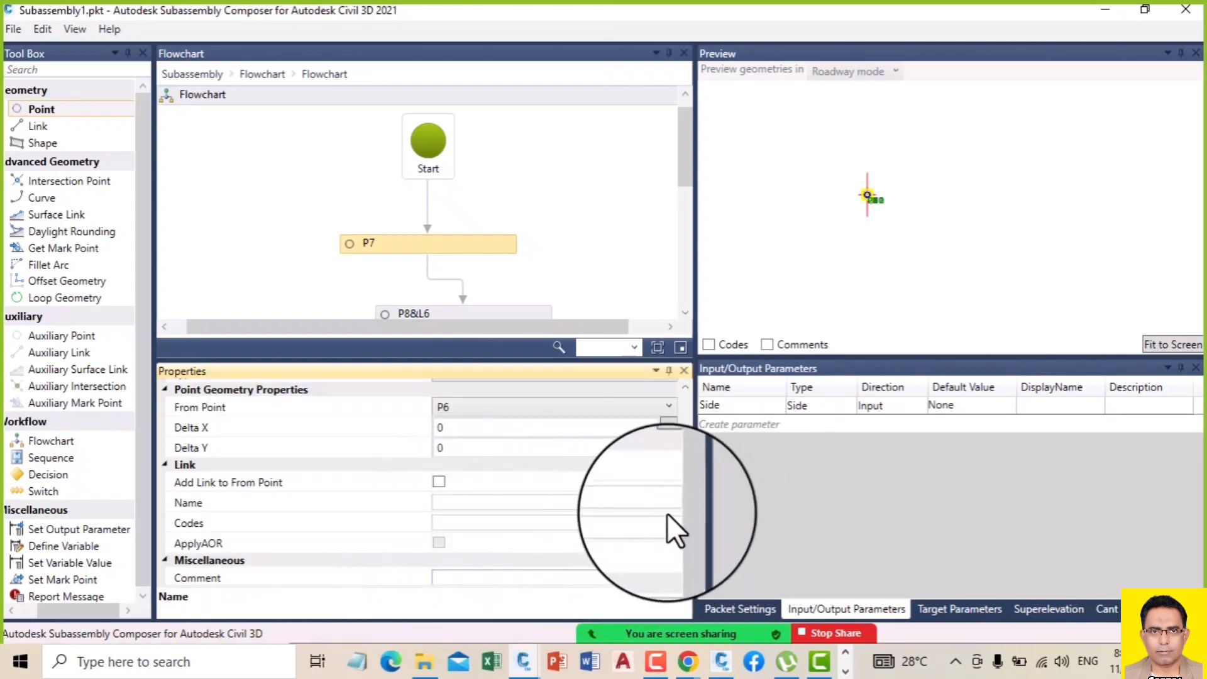
pyautogui.moveTo(689, 514); pyautogui.dragTo(704, 416)
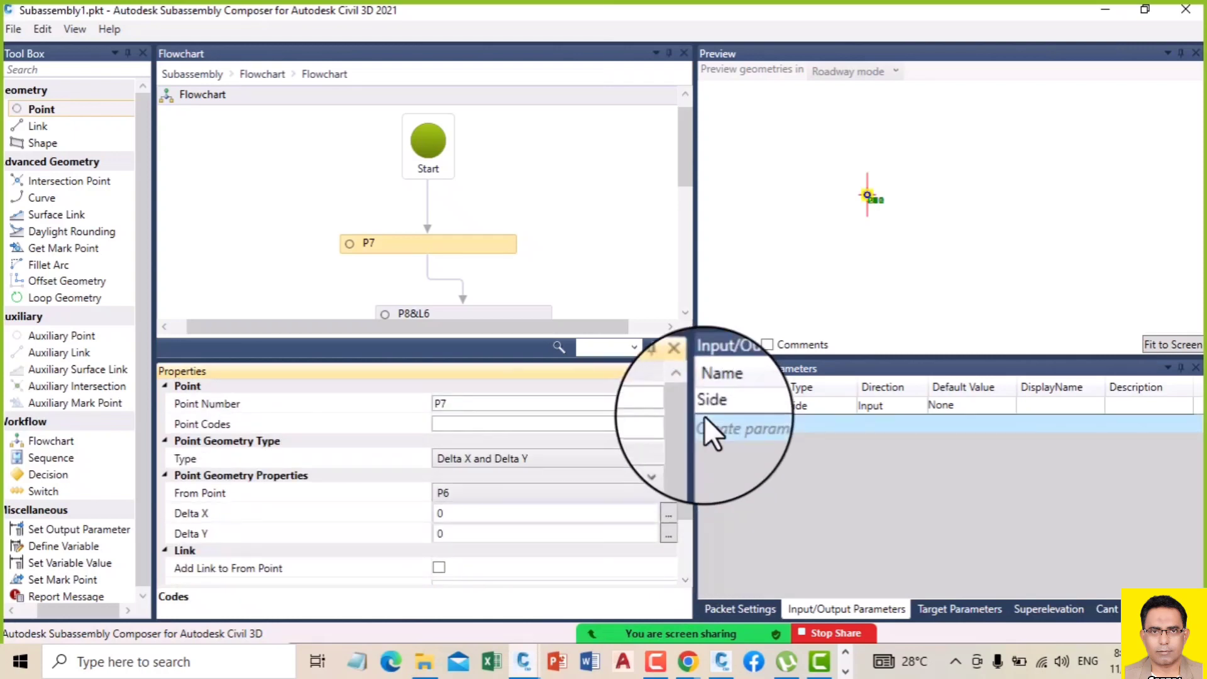
# Step: Return to the Subassembly level and chain points P13 and P14 with link L11 after the copied Flowchart
pyautogui.click(188, 74)
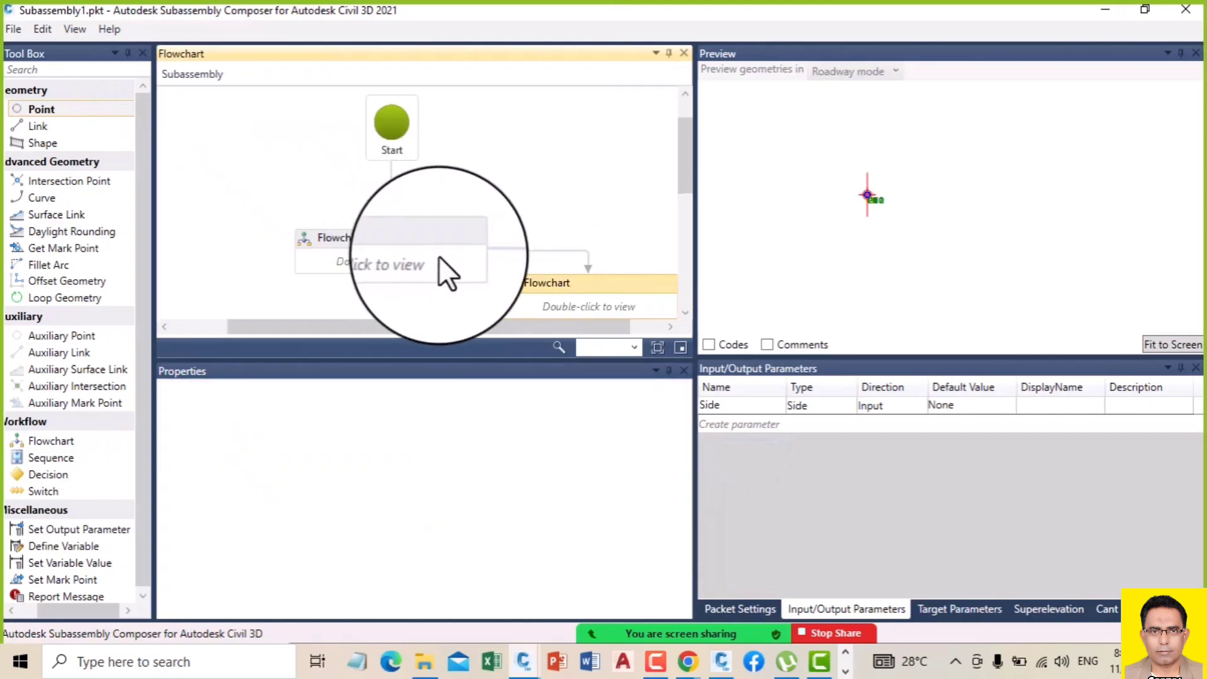
pyautogui.moveTo(685, 167); pyautogui.dragTo(691, 239)
pyautogui.click(25, 110)
pyautogui.moveTo(26, 108); pyautogui.dragTo(309, 216)
pyautogui.moveTo(49, 110); pyautogui.dragTo(327, 269)
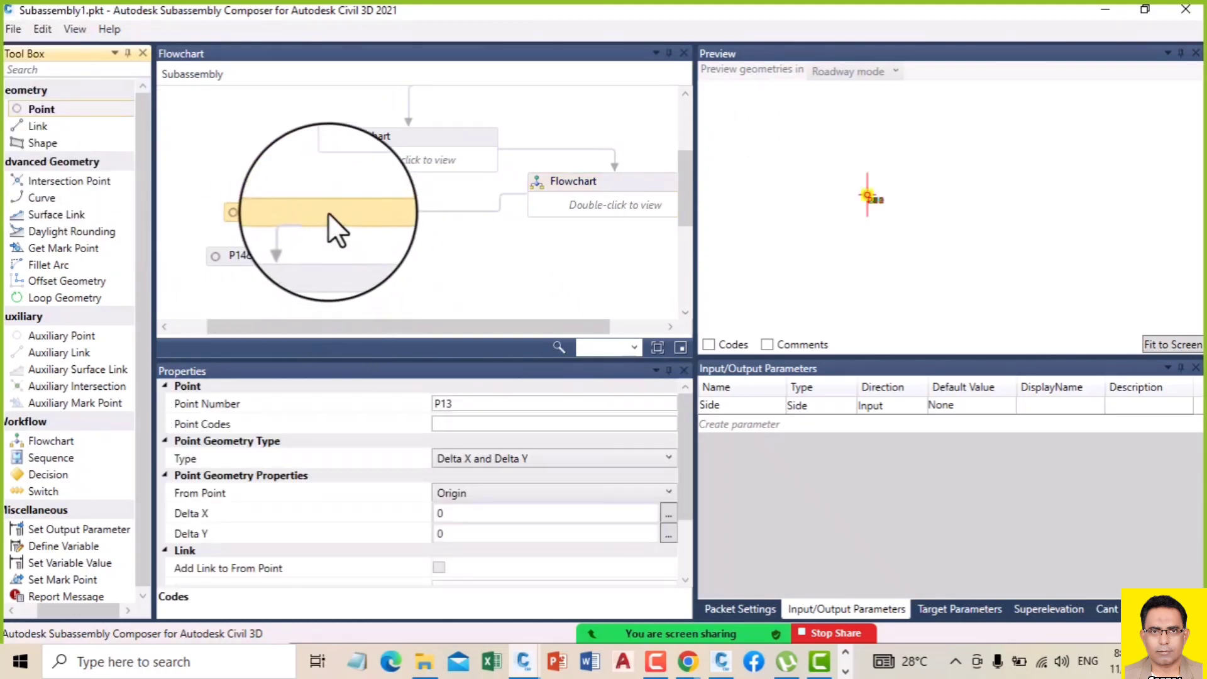
# Step: Copy and paste point P13 as P15, and connect P14 to the pasted point
pyautogui.rightClick(328, 212)
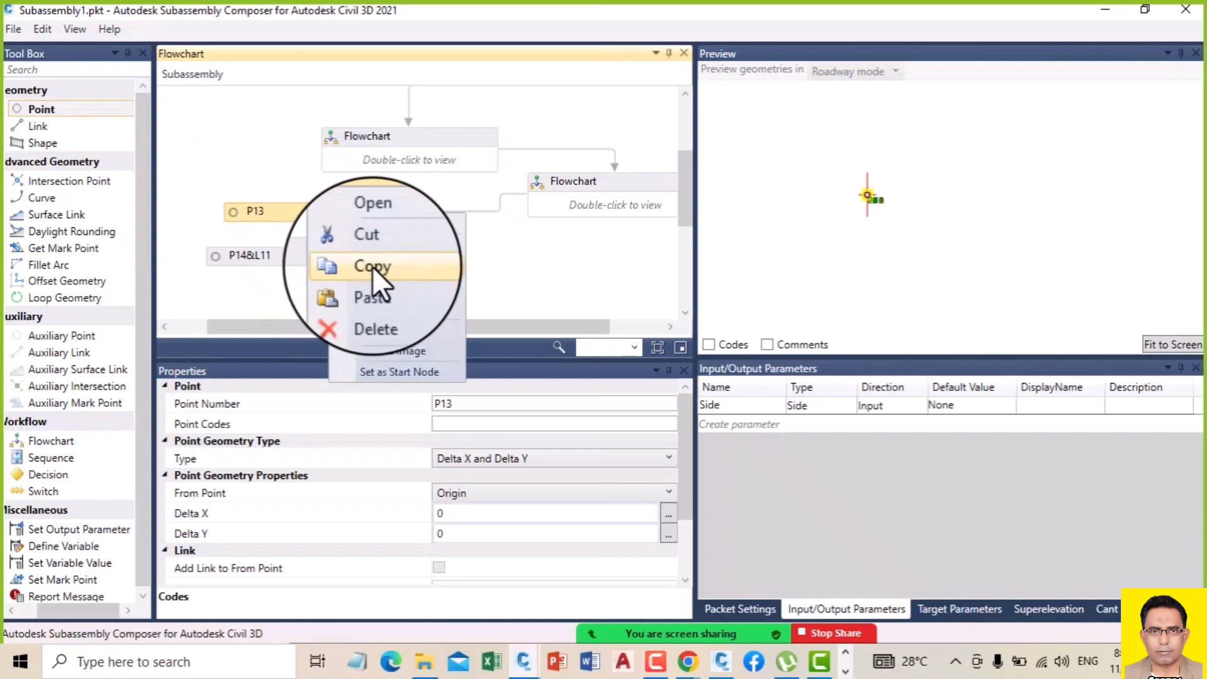
pyautogui.click(371, 269)
pyautogui.rightClick(382, 295)
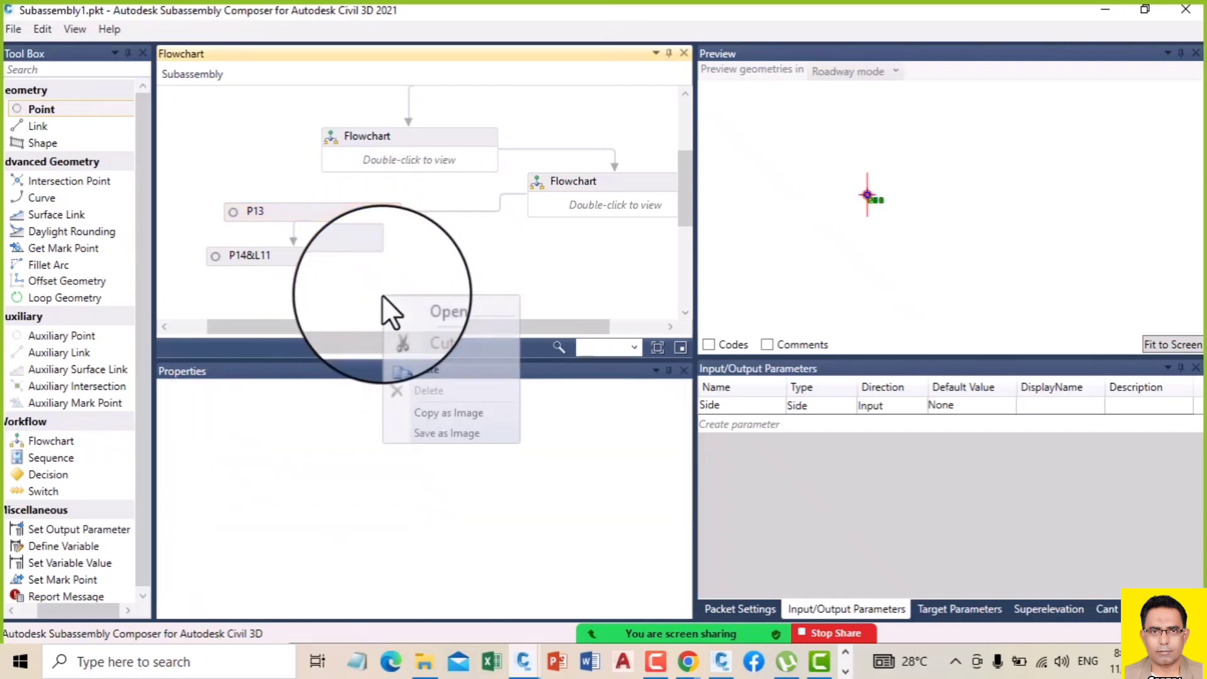
pyautogui.click(419, 370)
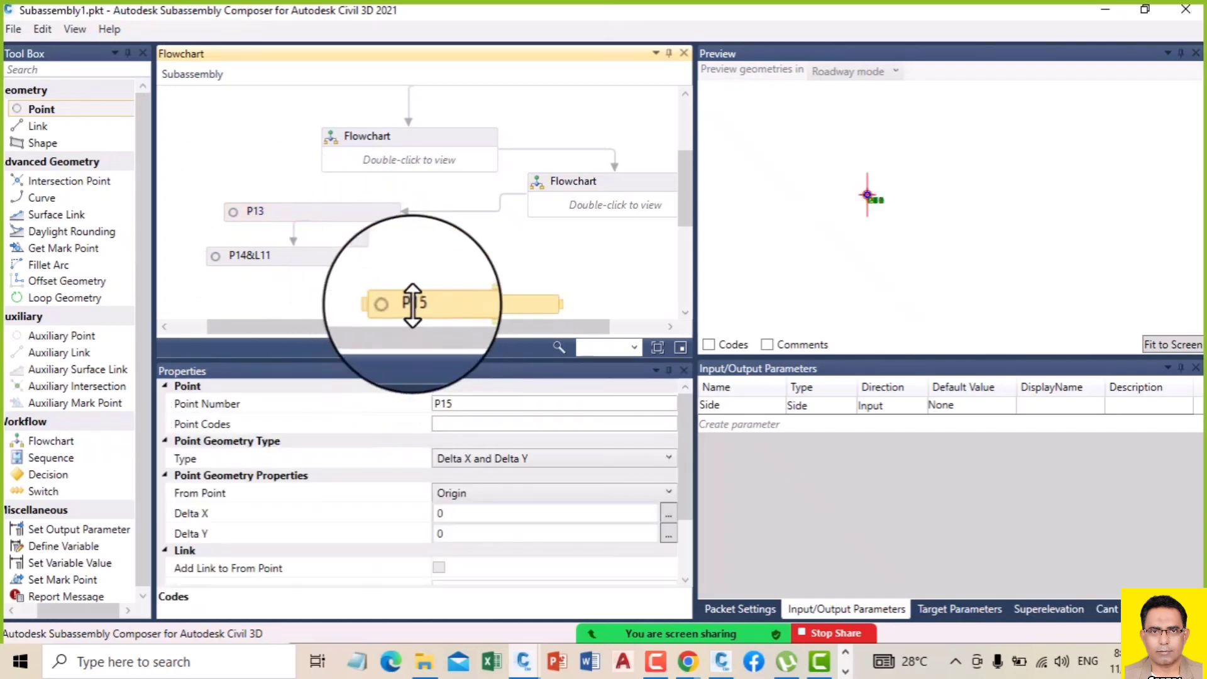
pyautogui.moveTo(466, 264); pyautogui.dragTo(481, 299)
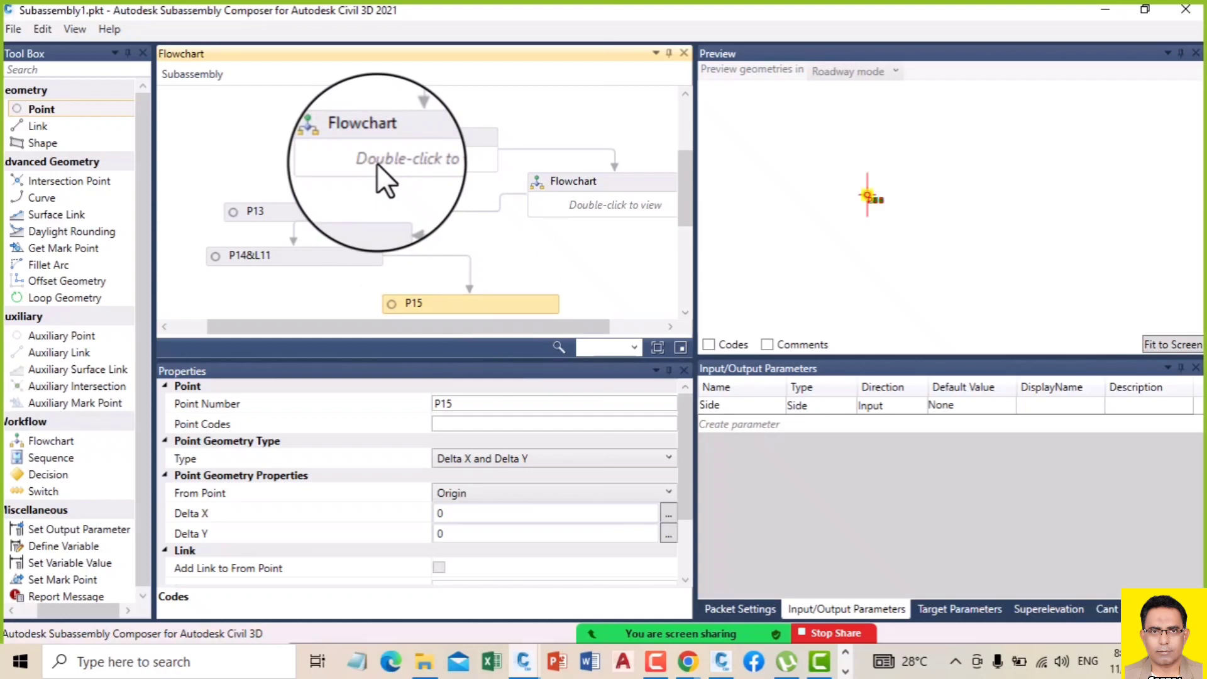
# Step: Delete the loose points P13, P14 and P15 from the Subassembly level
pyautogui.click(582, 299)
pyautogui.click(364, 213)
pyautogui.press('Delete')
pyautogui.click(361, 261)
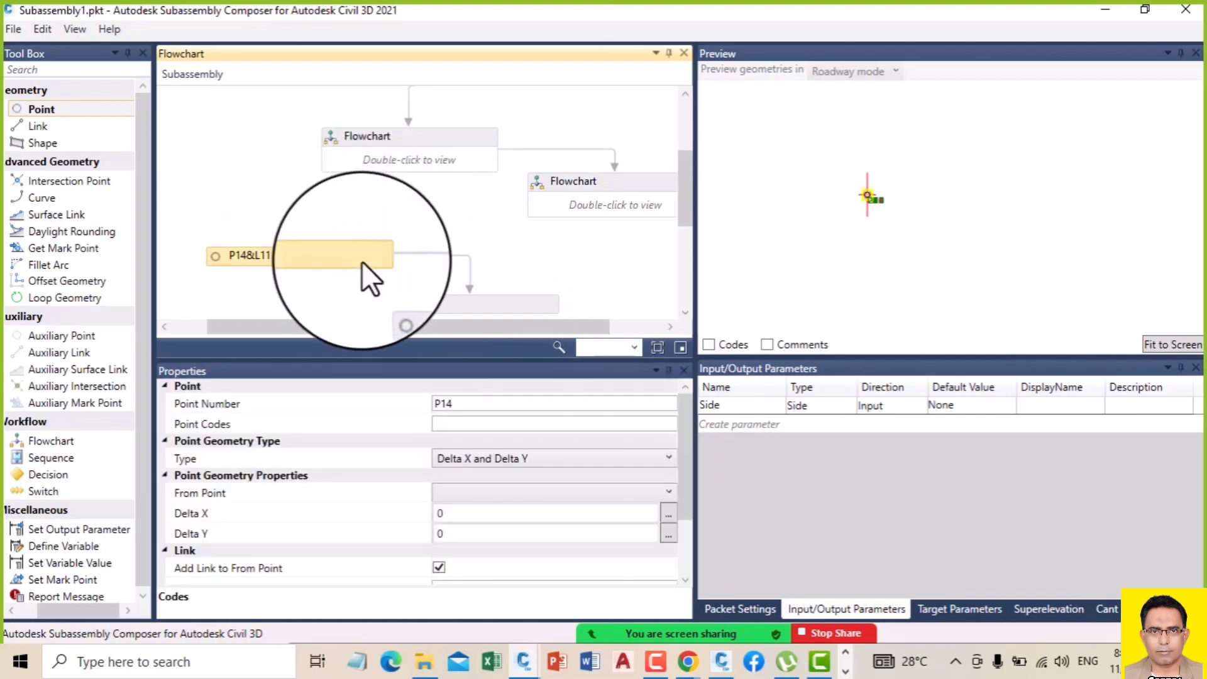
pyautogui.click(482, 307)
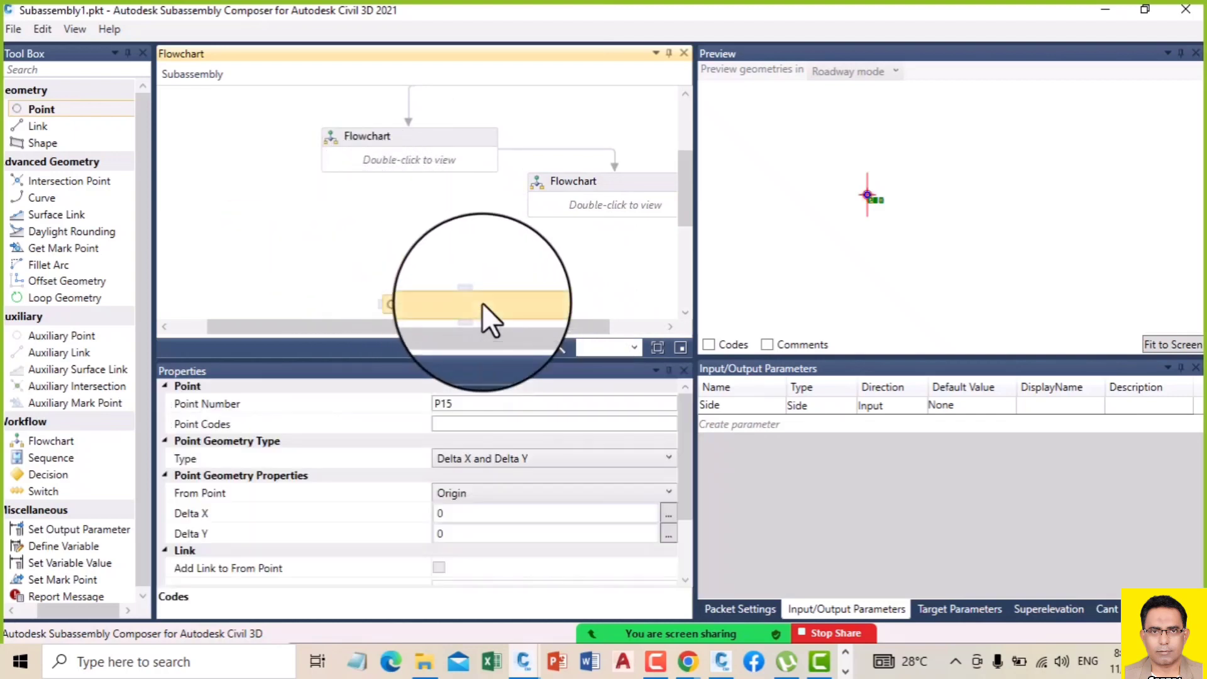
pyautogui.press('Delete')
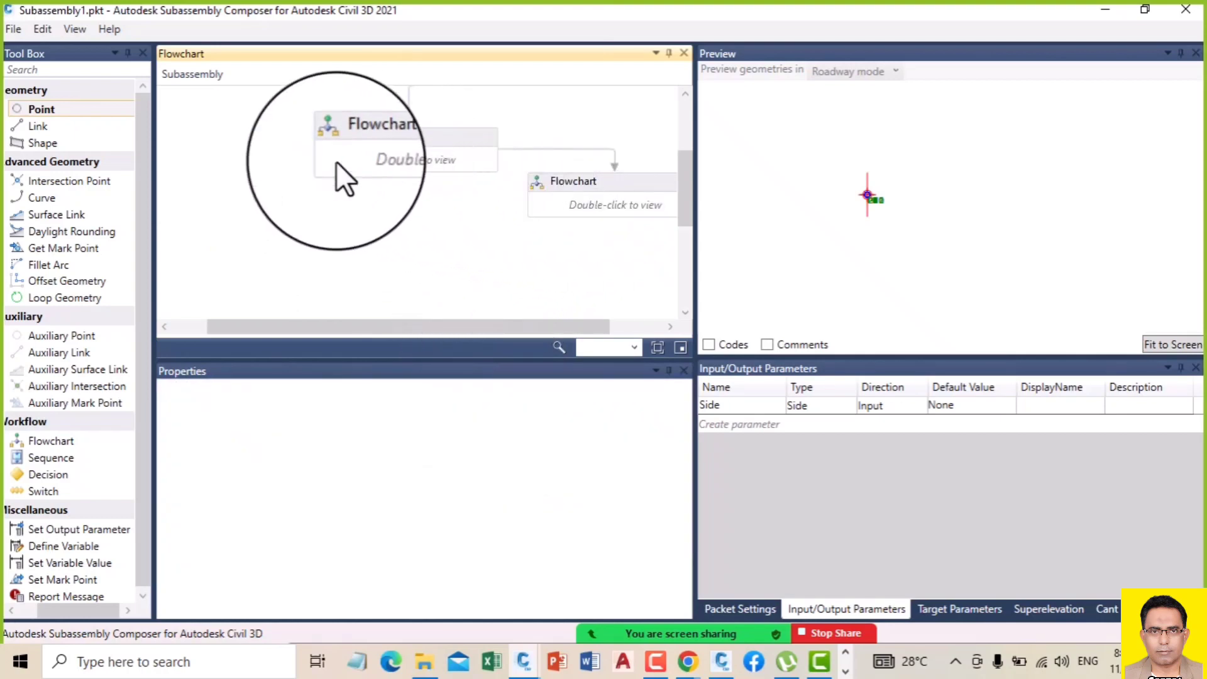
# Step: Delete both nested Flowcharts, leaving only the Start node at the Subassembly level
pyautogui.click(447, 152)
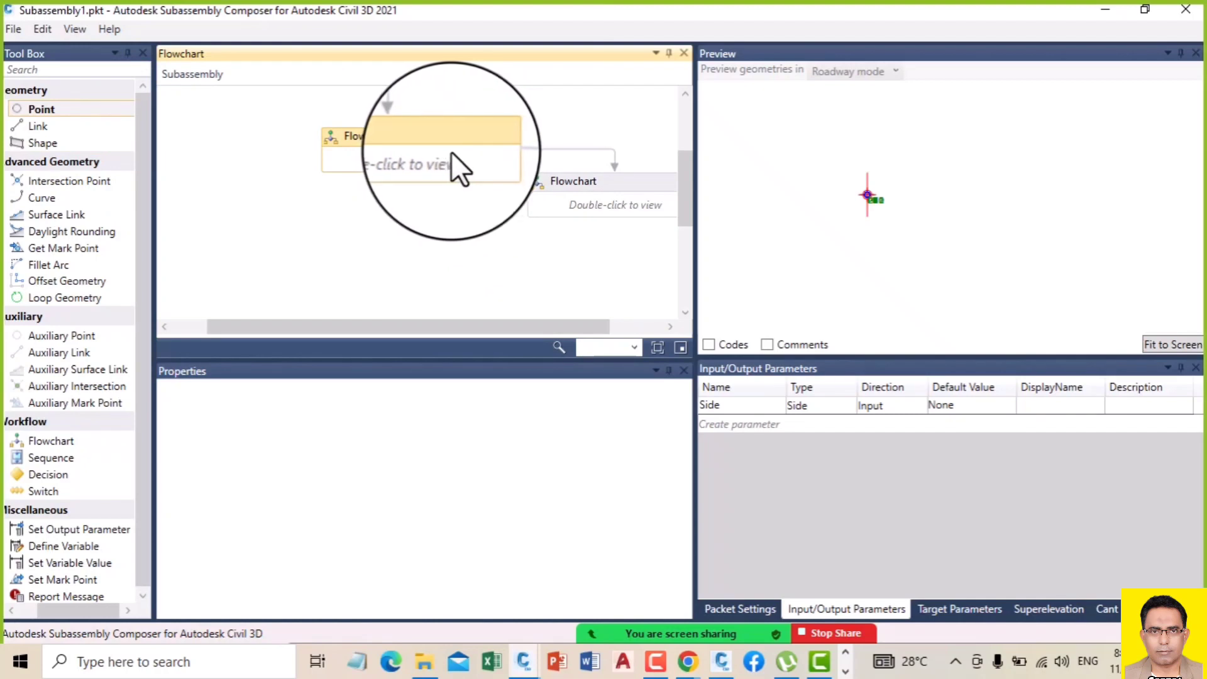
pyautogui.click(550, 194)
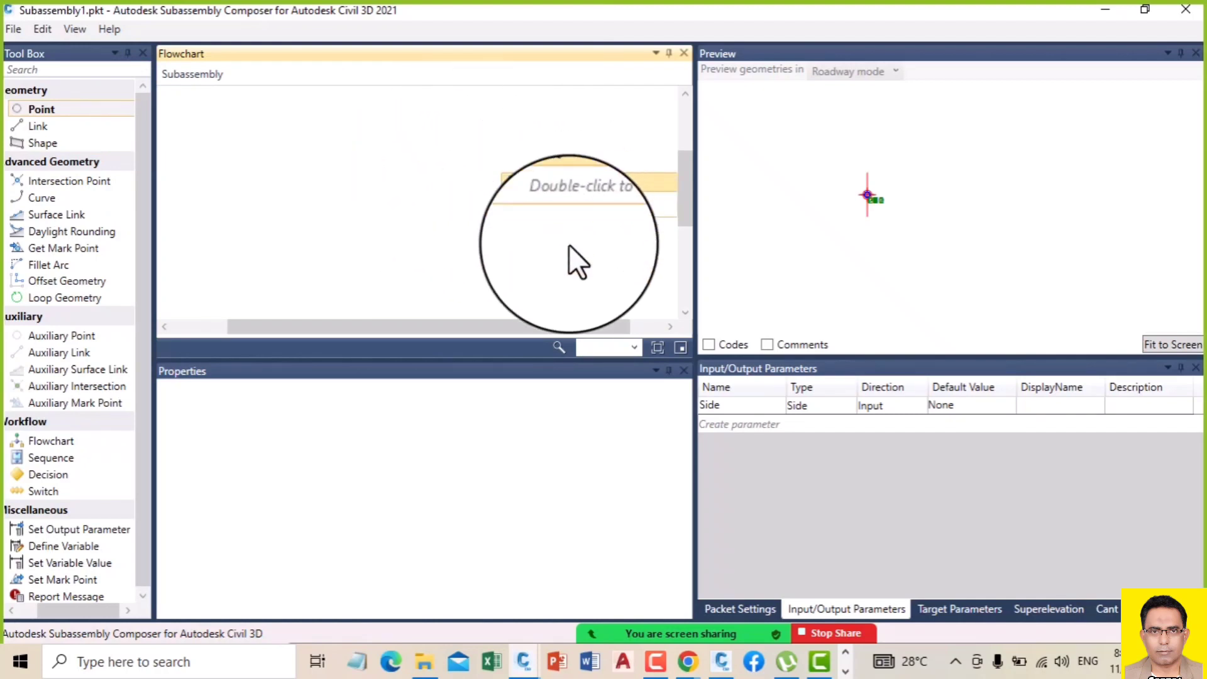
pyautogui.scroll(3, 401, 204)
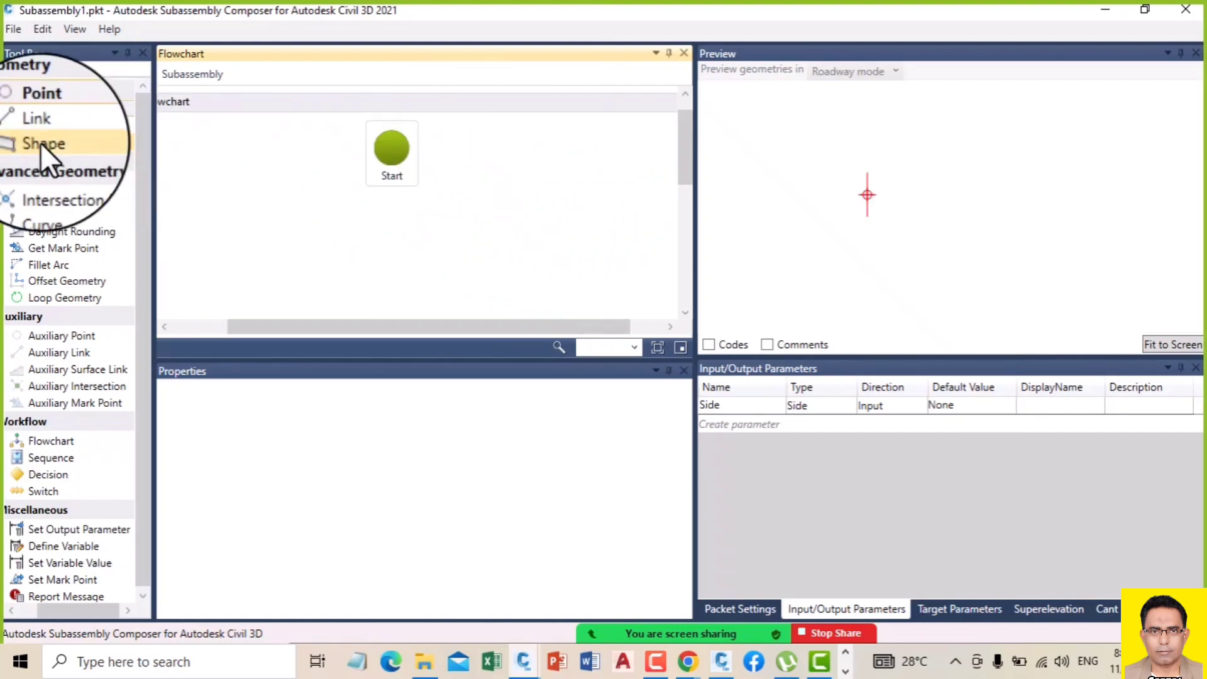
# Step: Add a Sequence connected after Start and open it for editing
pyautogui.moveTo(43, 457); pyautogui.dragTo(403, 248)
pyautogui.moveTo(42, 109); pyautogui.dragTo(411, 221)
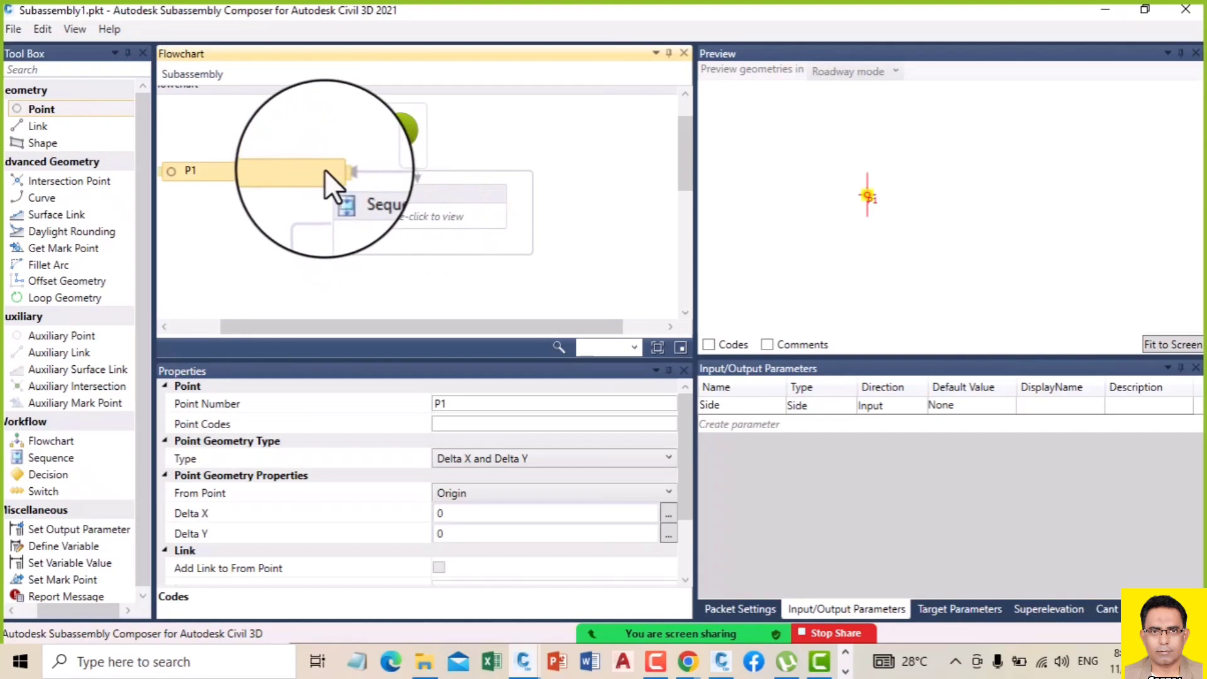
pyautogui.doubleClick(366, 204)
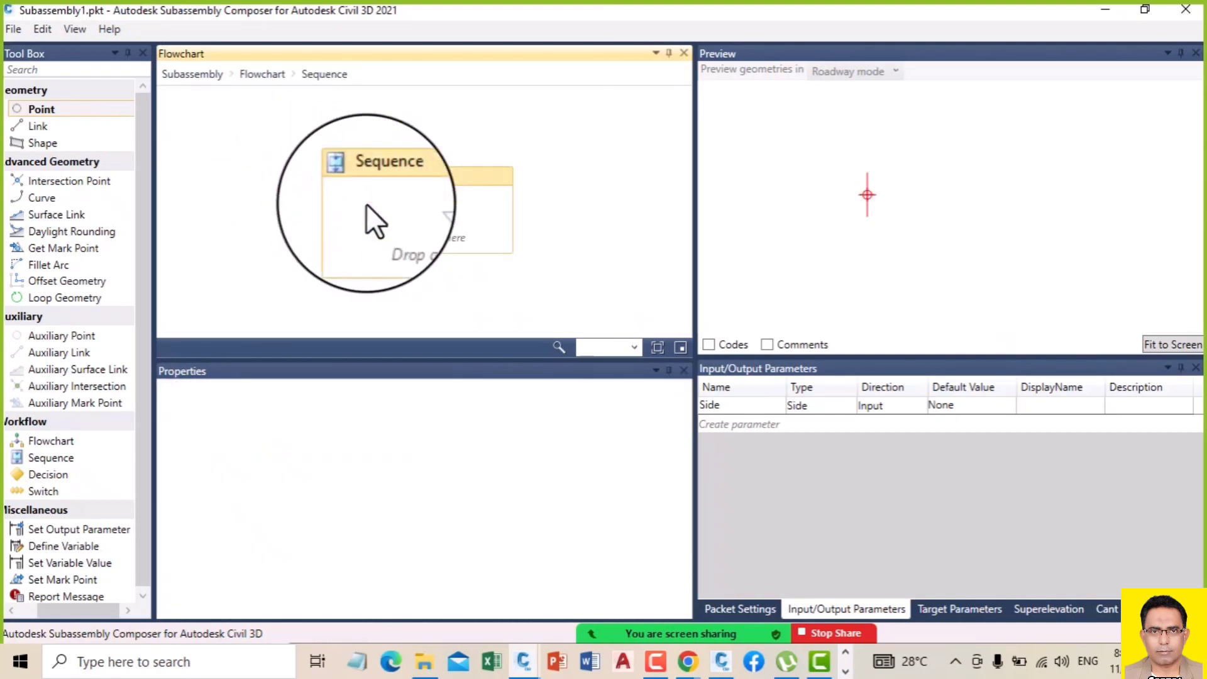
# Step: Stack four points one below another inside the Sequence
pyautogui.moveTo(38, 109); pyautogui.dragTo(378, 221)
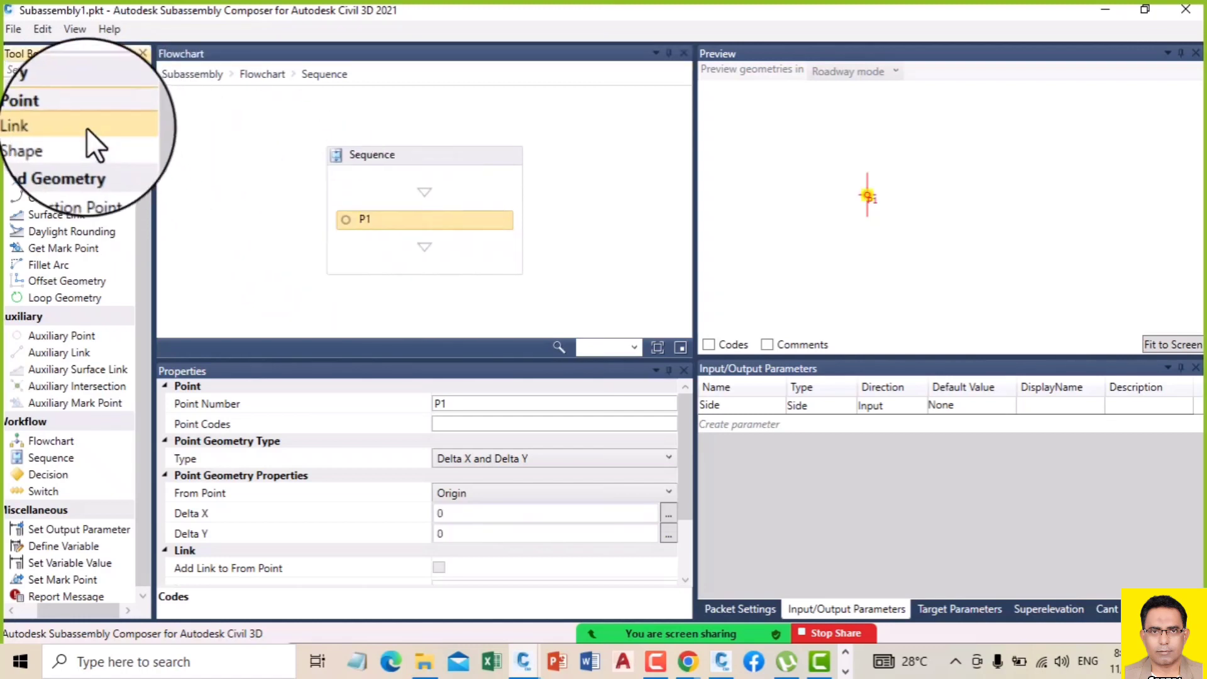
pyautogui.moveTo(59, 111); pyautogui.dragTo(460, 253)
pyautogui.moveTo(62, 114); pyautogui.dragTo(411, 315)
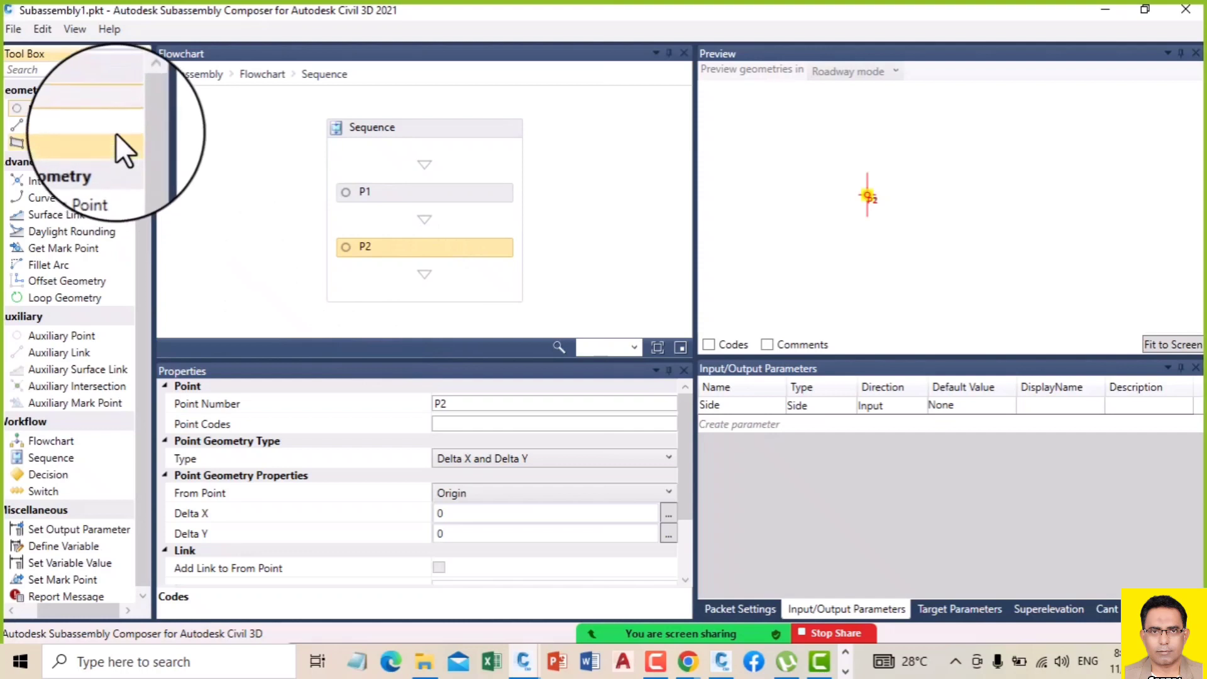
pyautogui.moveTo(116, 109); pyautogui.dragTo(359, 292)
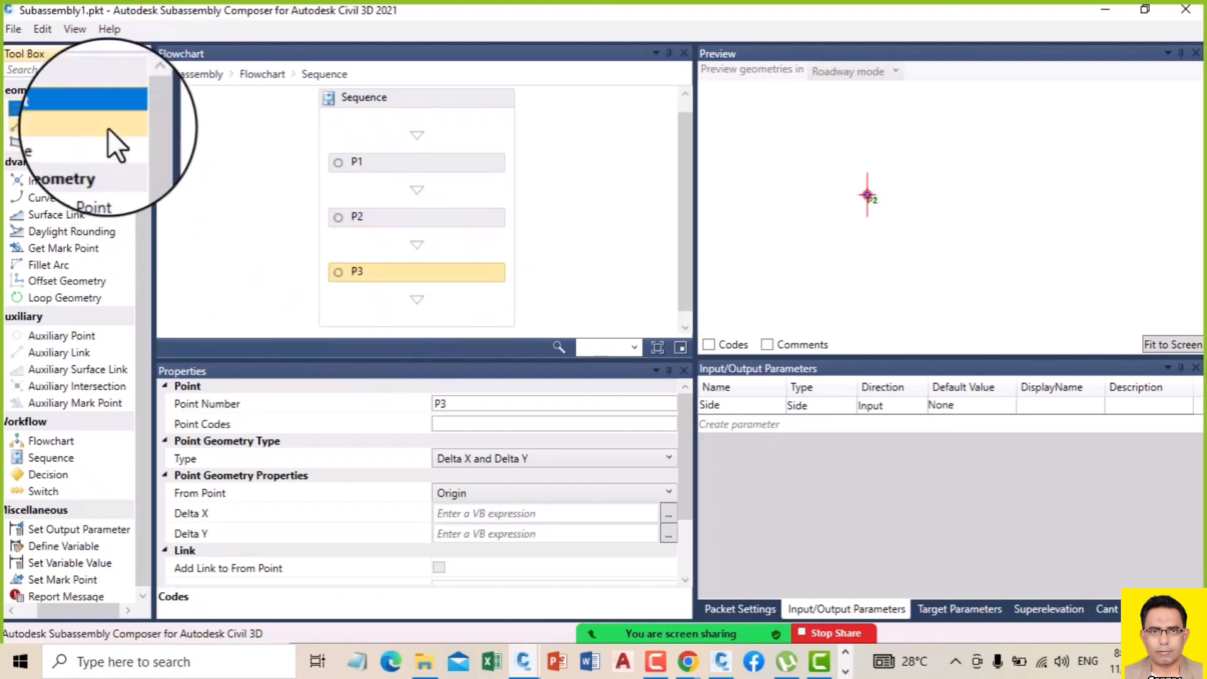
pyautogui.moveTo(112, 108); pyautogui.dragTo(422, 312)
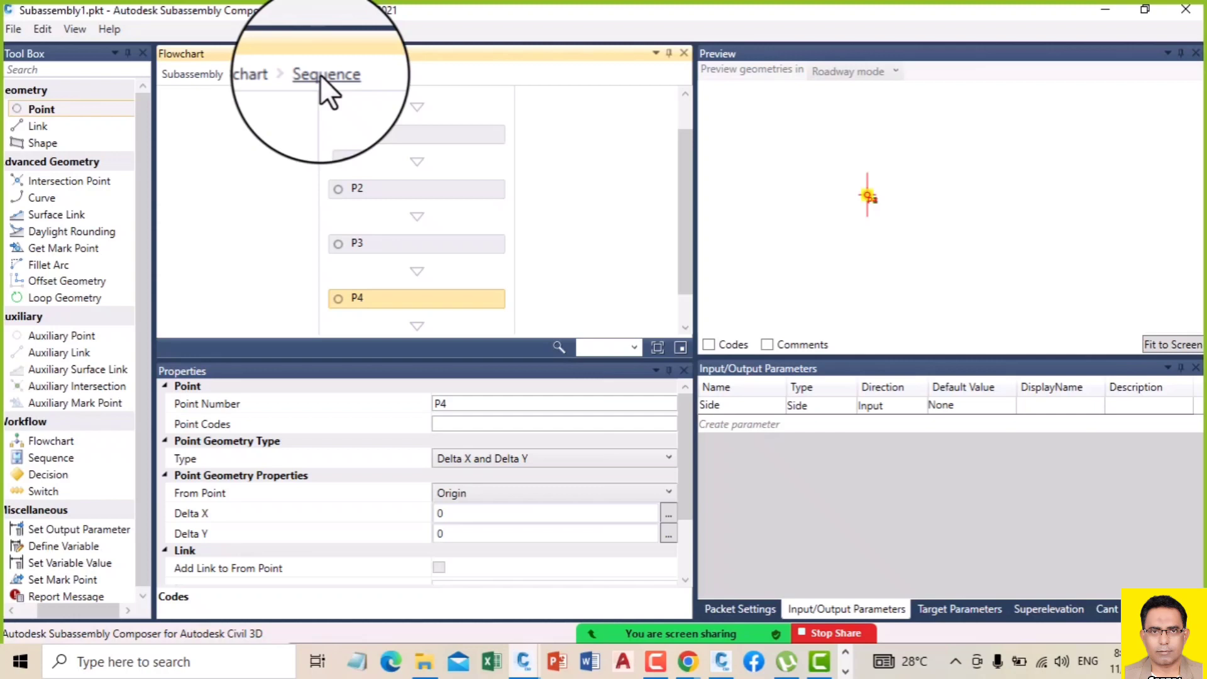
# Step: Return to the Subassembly level and restore the default window layout
pyautogui.click(194, 73)
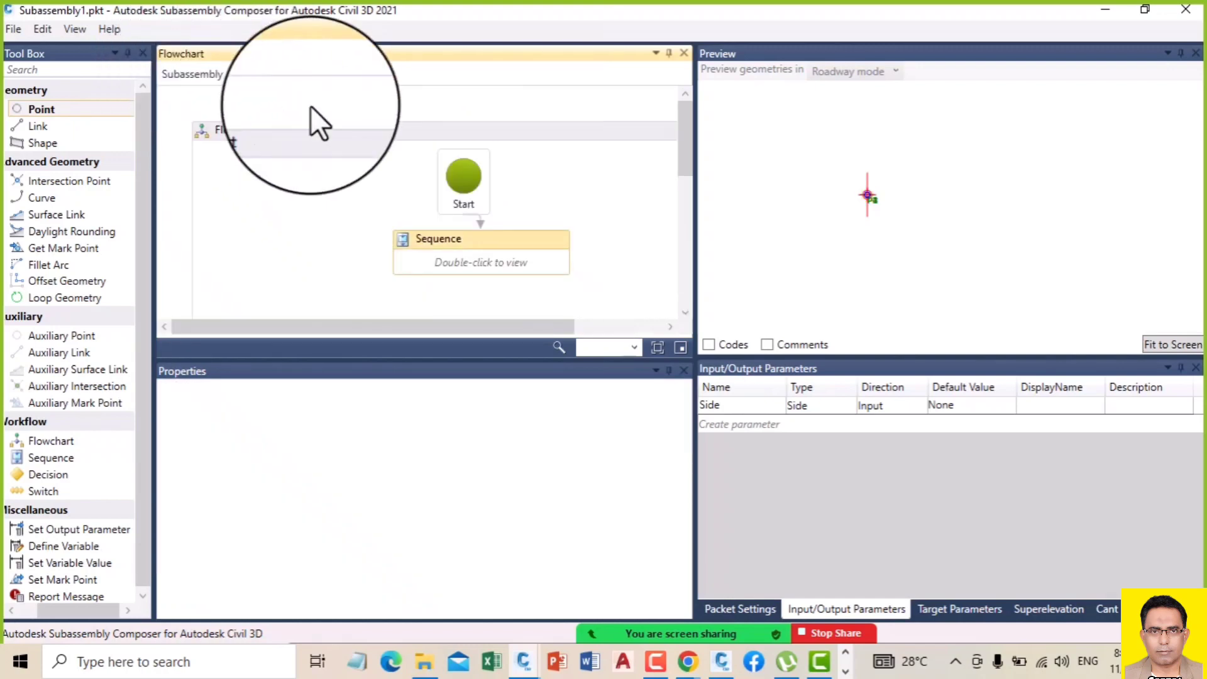
pyautogui.moveTo(257, 134)
pyautogui.mouseDown()
pyautogui.moveTo(269, 123)
pyautogui.moveTo(248, 111)
pyautogui.moveTo(233, 129)
pyautogui.mouseUp()
pyautogui.click(76, 30)
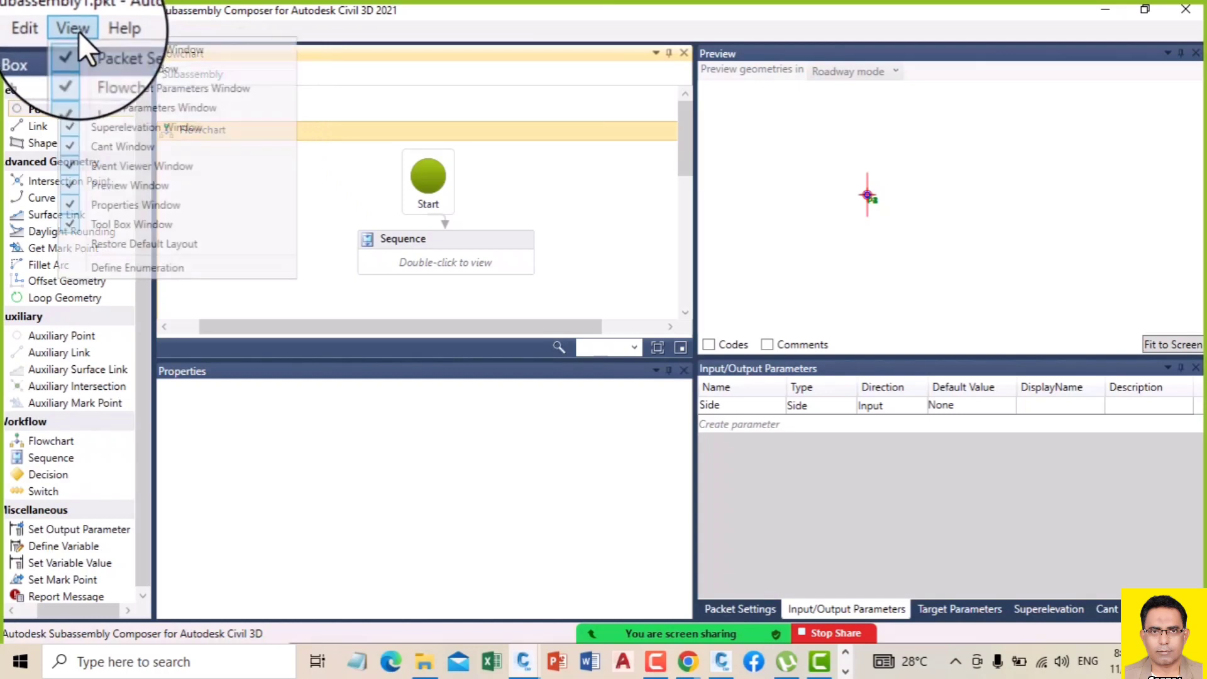
pyautogui.click(189, 244)
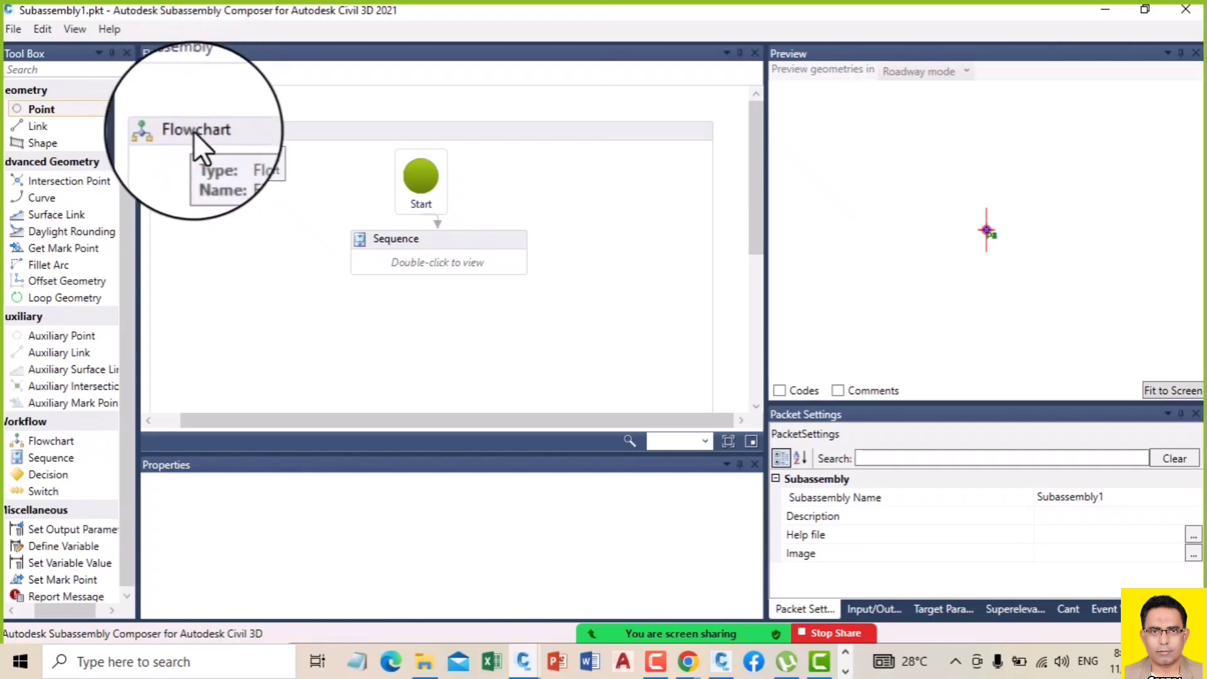
# Step: Copy the Sequence, paste the copy below it in the Flowchart, and connect the original to the copy
pyautogui.doubleClick(425, 262)
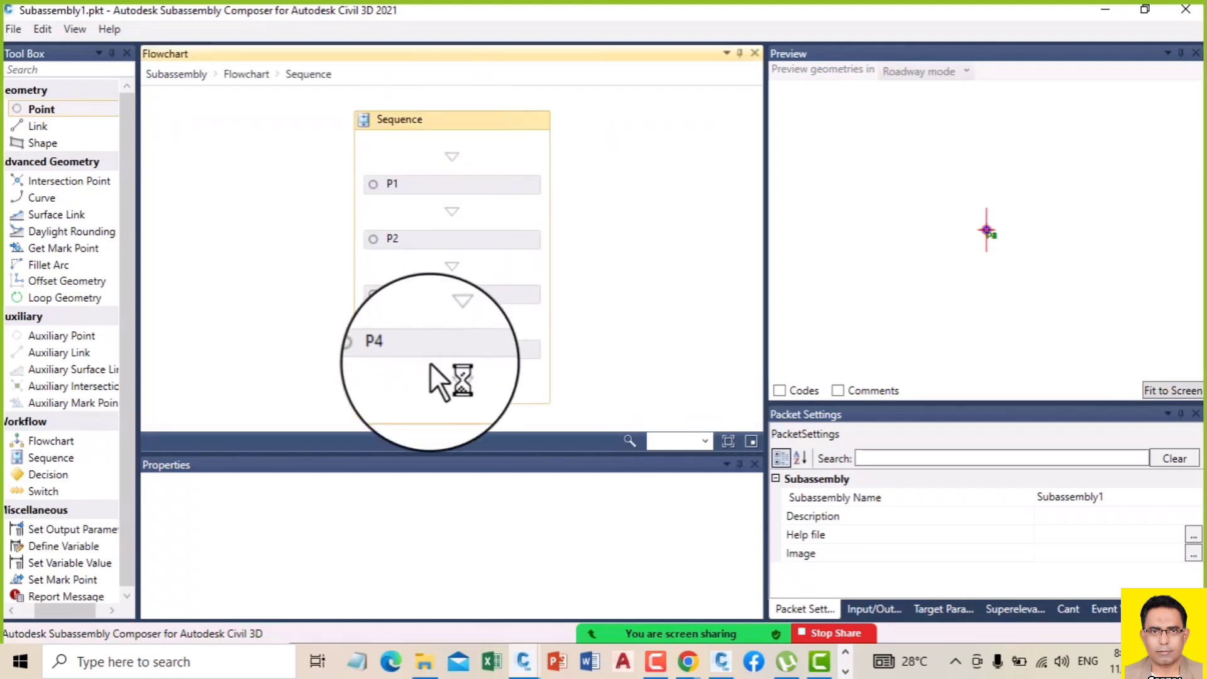
pyautogui.click(246, 74)
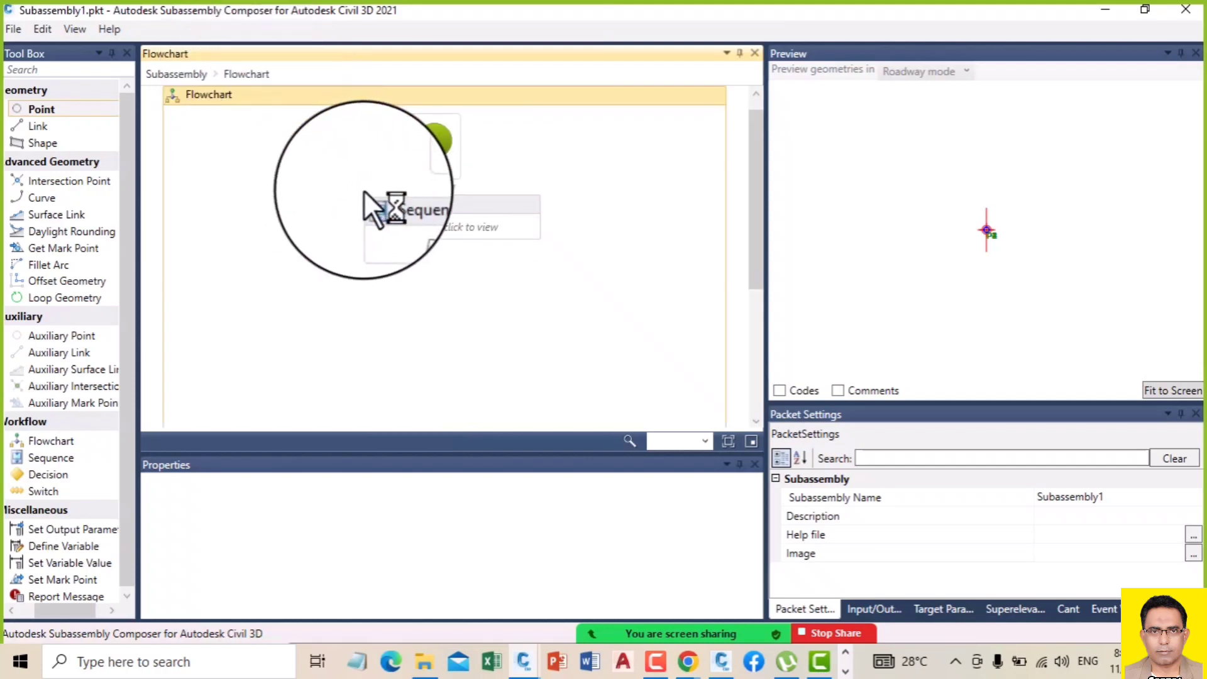
pyautogui.rightClick(446, 207)
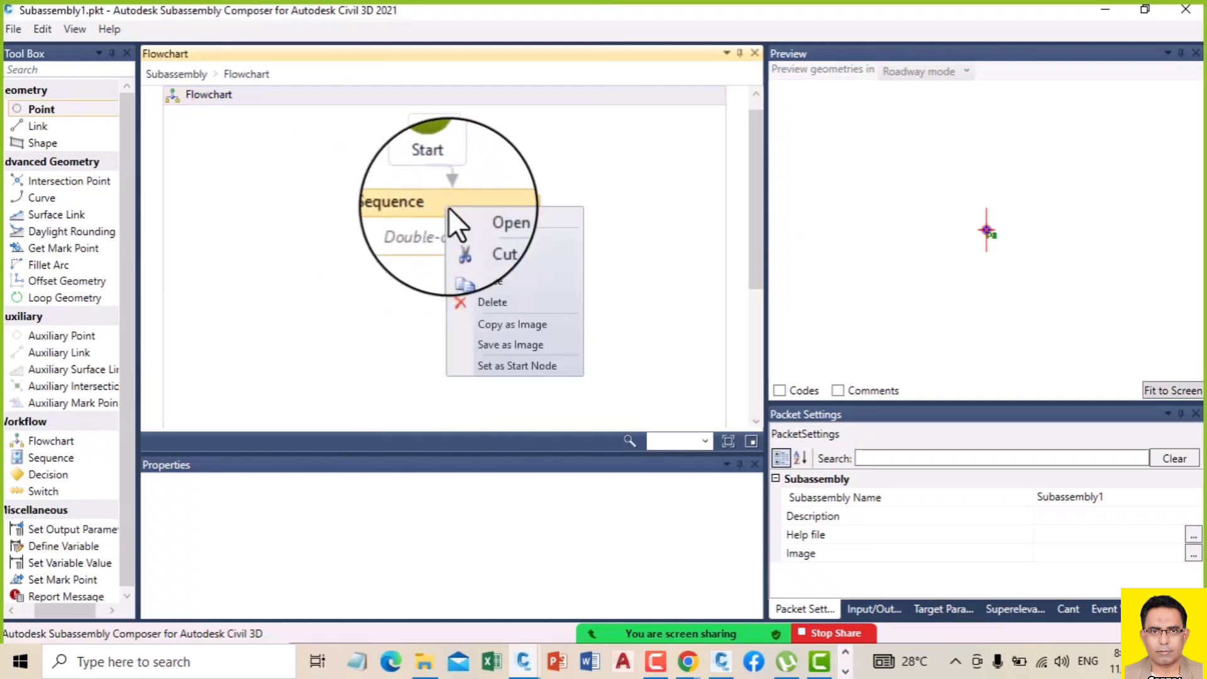
pyautogui.click(484, 260)
pyautogui.click(432, 303)
pyautogui.rightClick(429, 300)
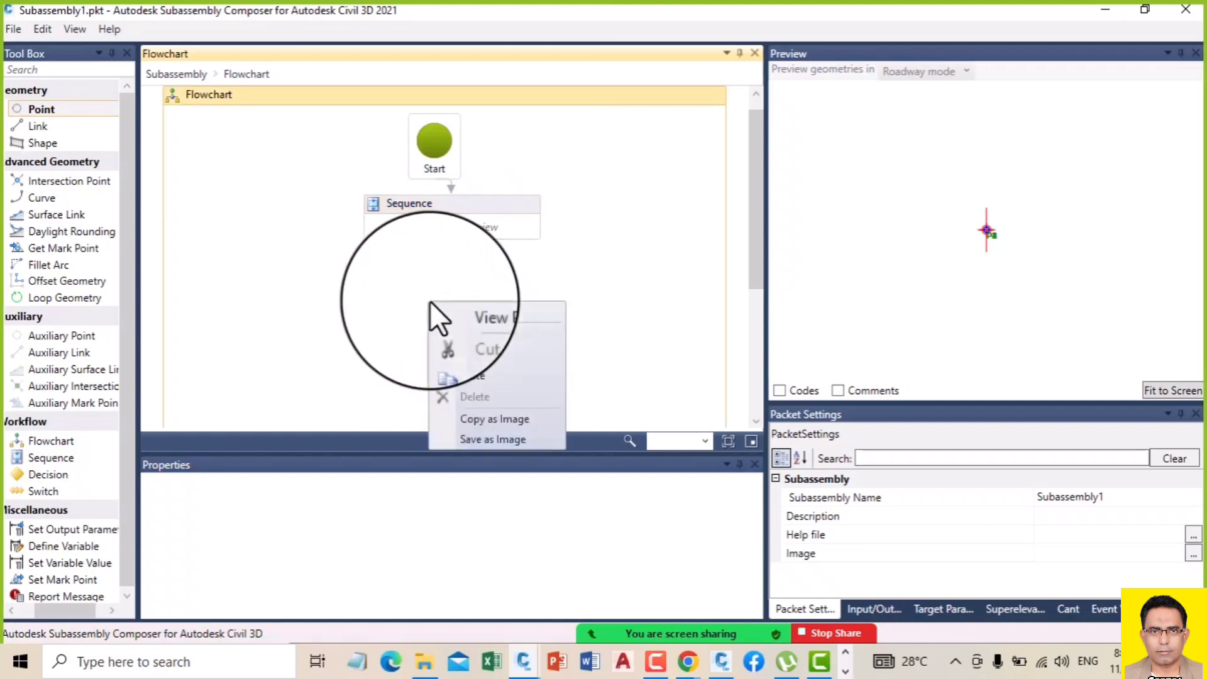
pyautogui.click(465, 376)
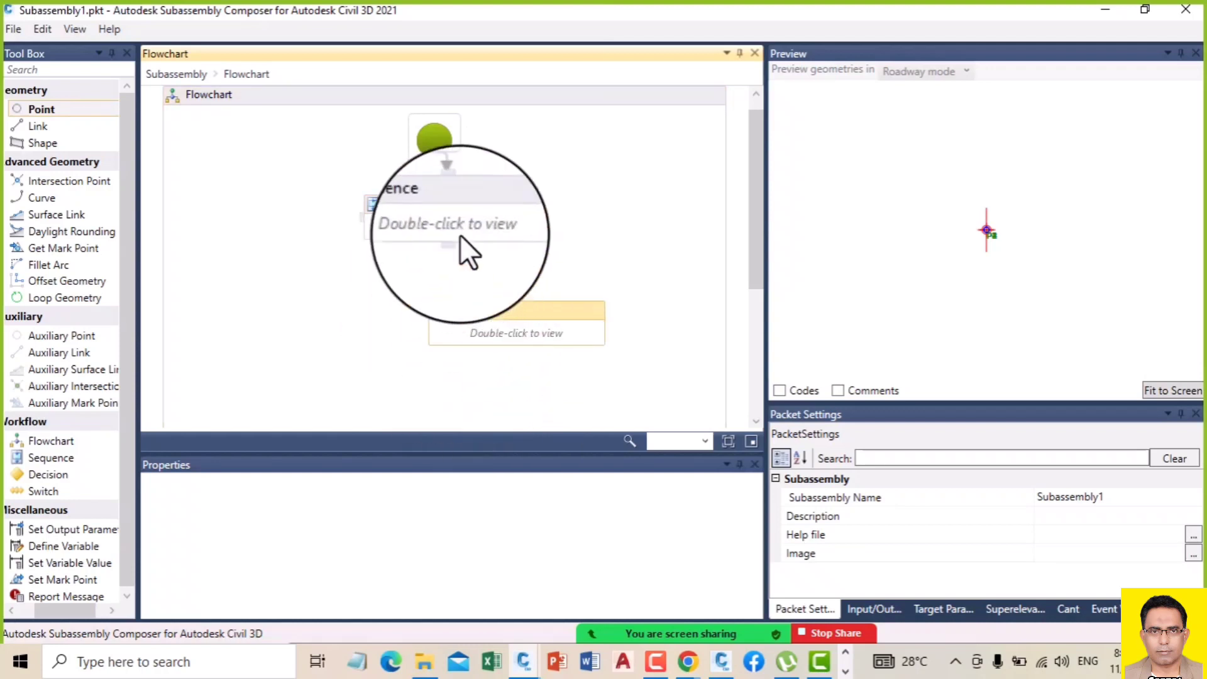
pyautogui.moveTo(514, 297); pyautogui.dragTo(512, 303)
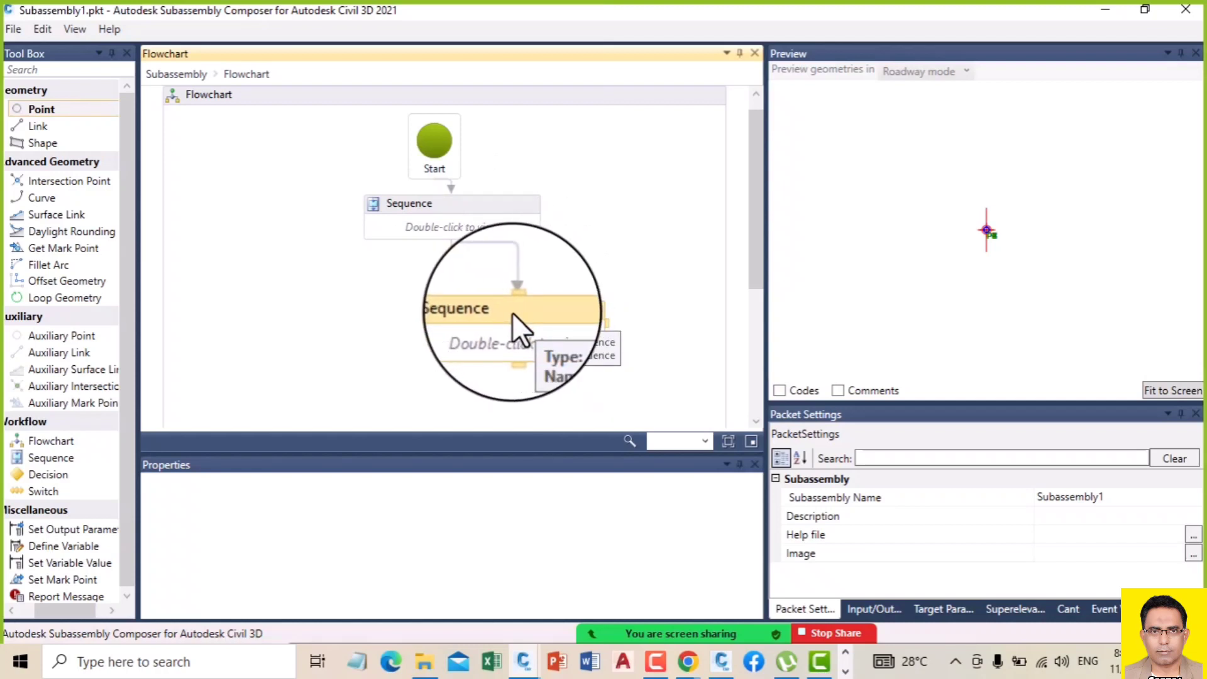
# Step: Compare the point numbers inside the original Sequence with those inside the pasted Sequence
pyautogui.doubleClick(435, 210)
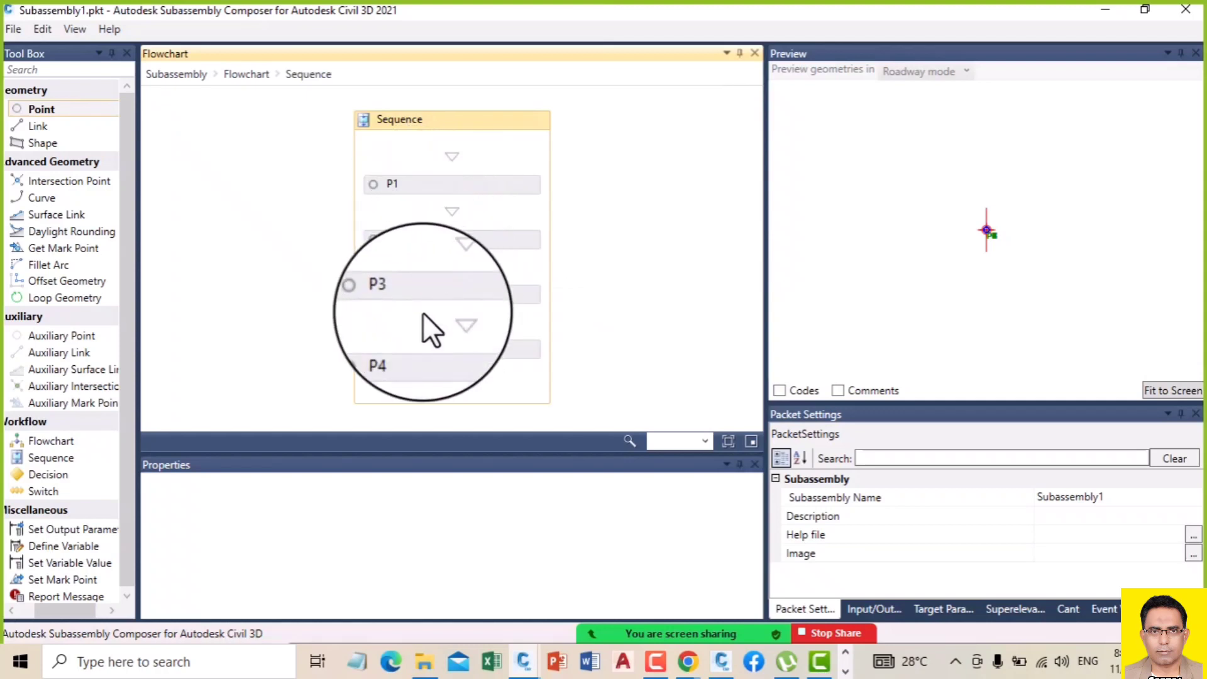
pyautogui.click(246, 73)
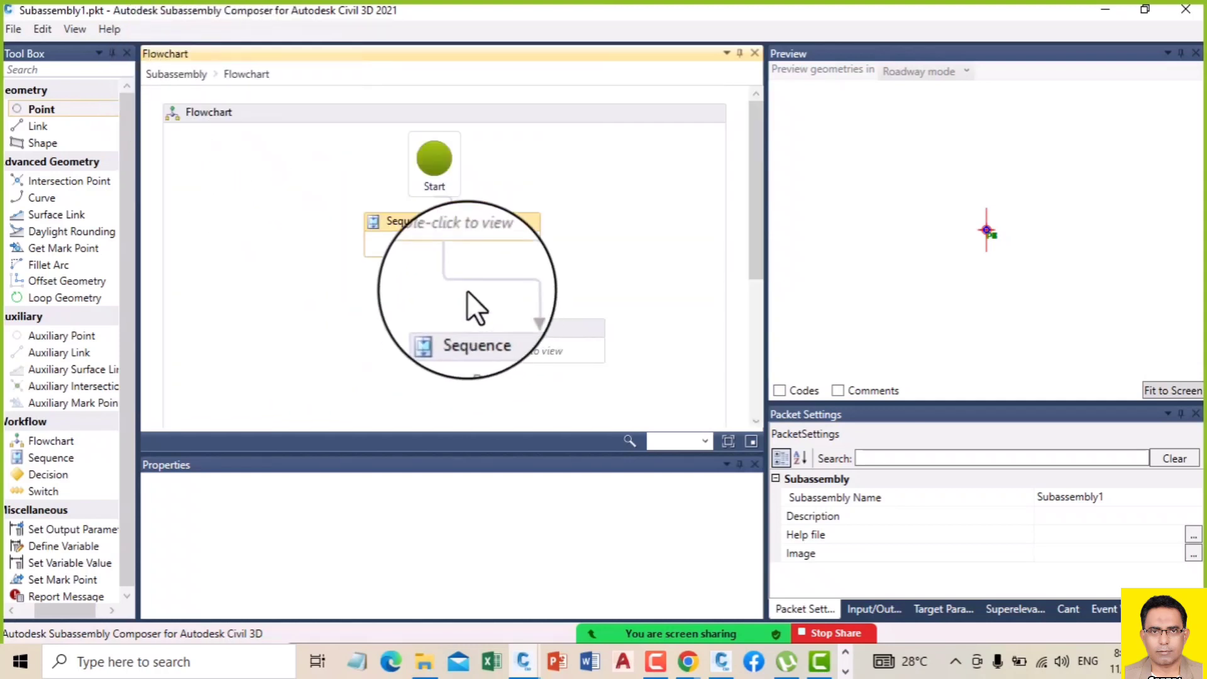
pyautogui.doubleClick(503, 341)
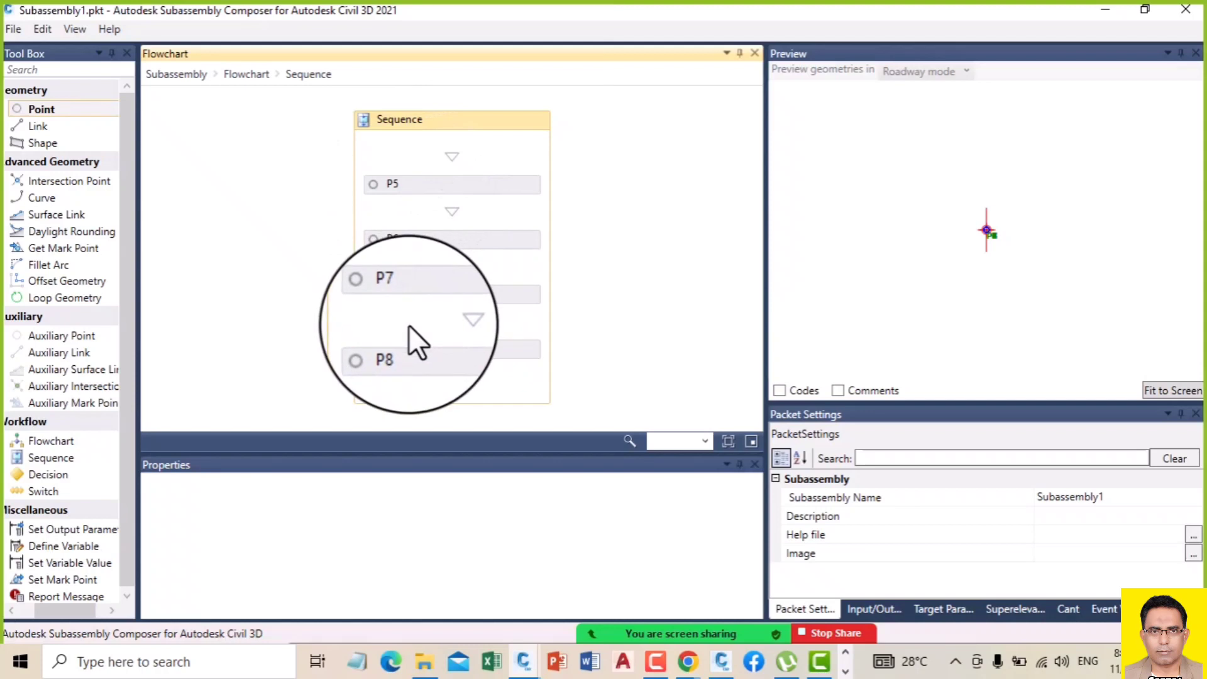
pyautogui.click(408, 188)
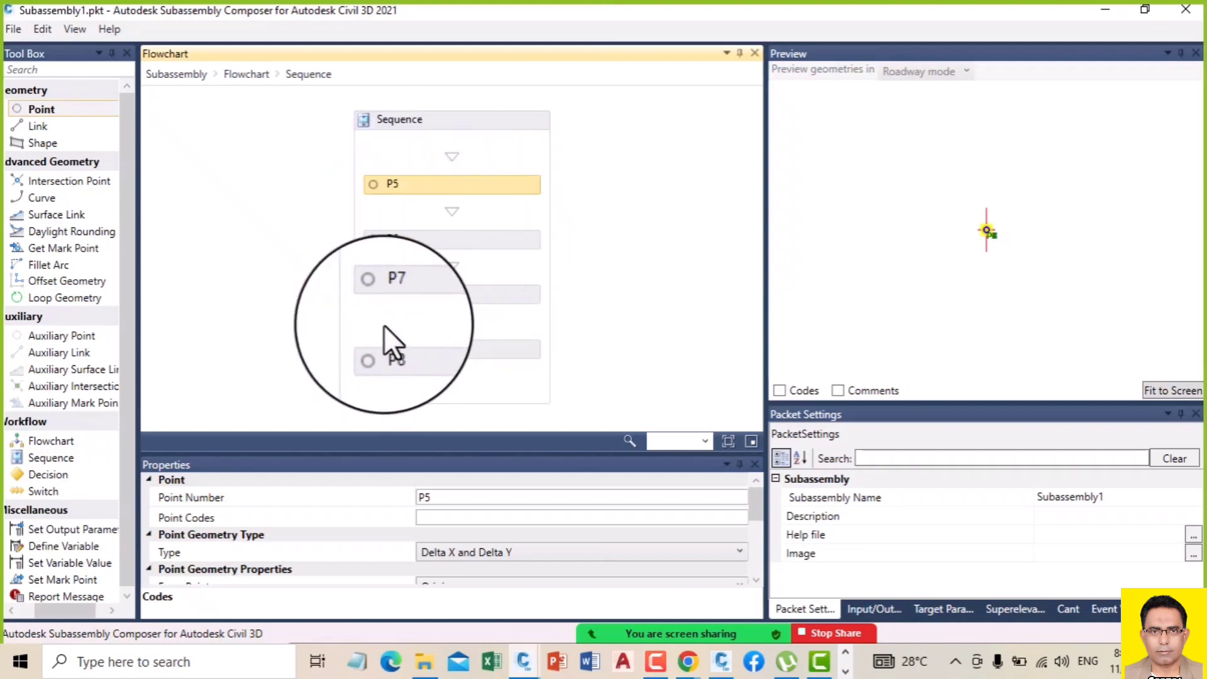
pyautogui.click(249, 77)
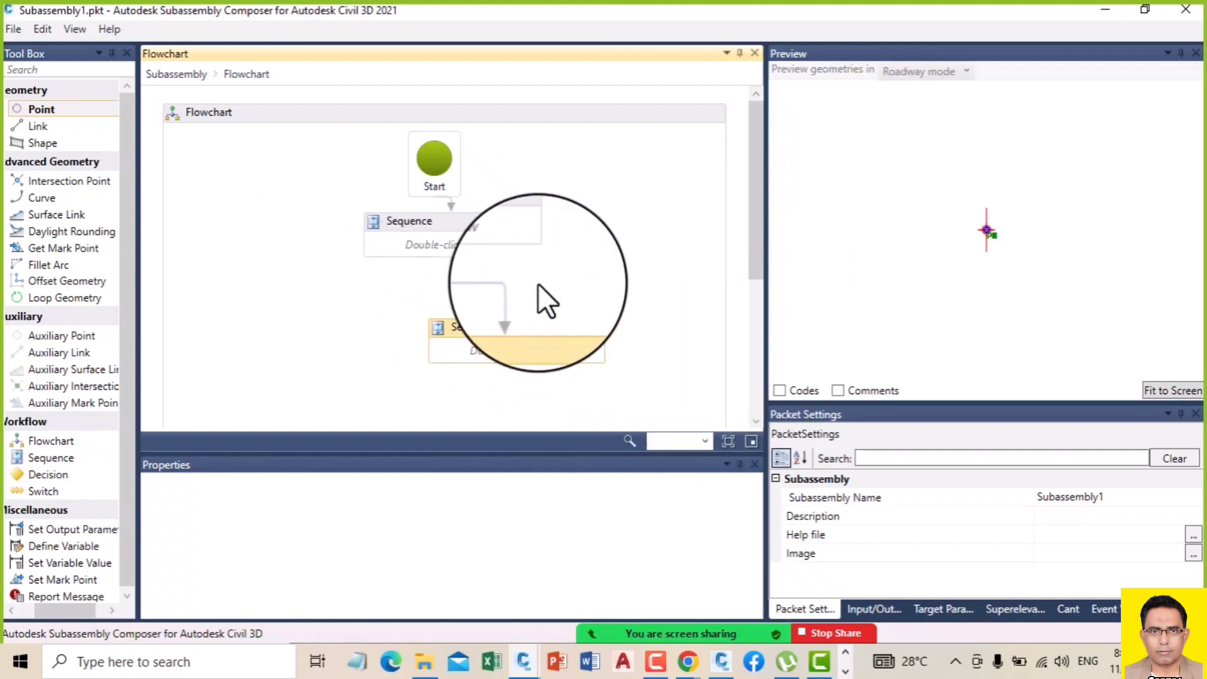
pyautogui.doubleClick(454, 242)
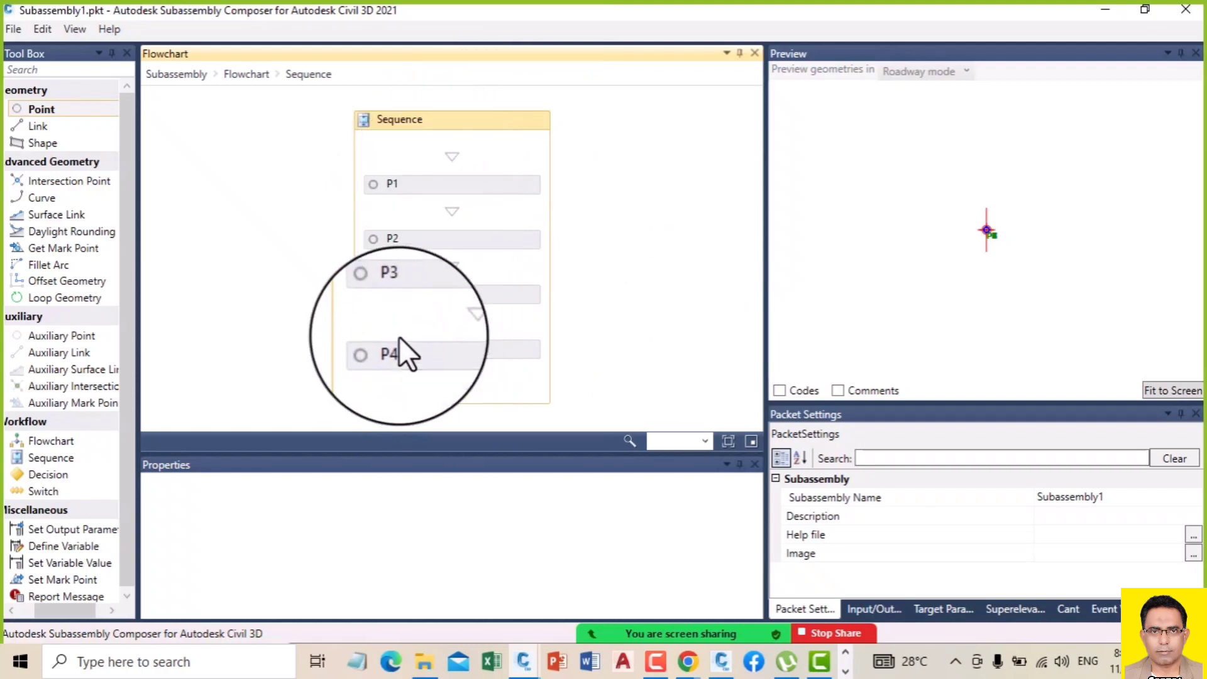
pyautogui.click(238, 73)
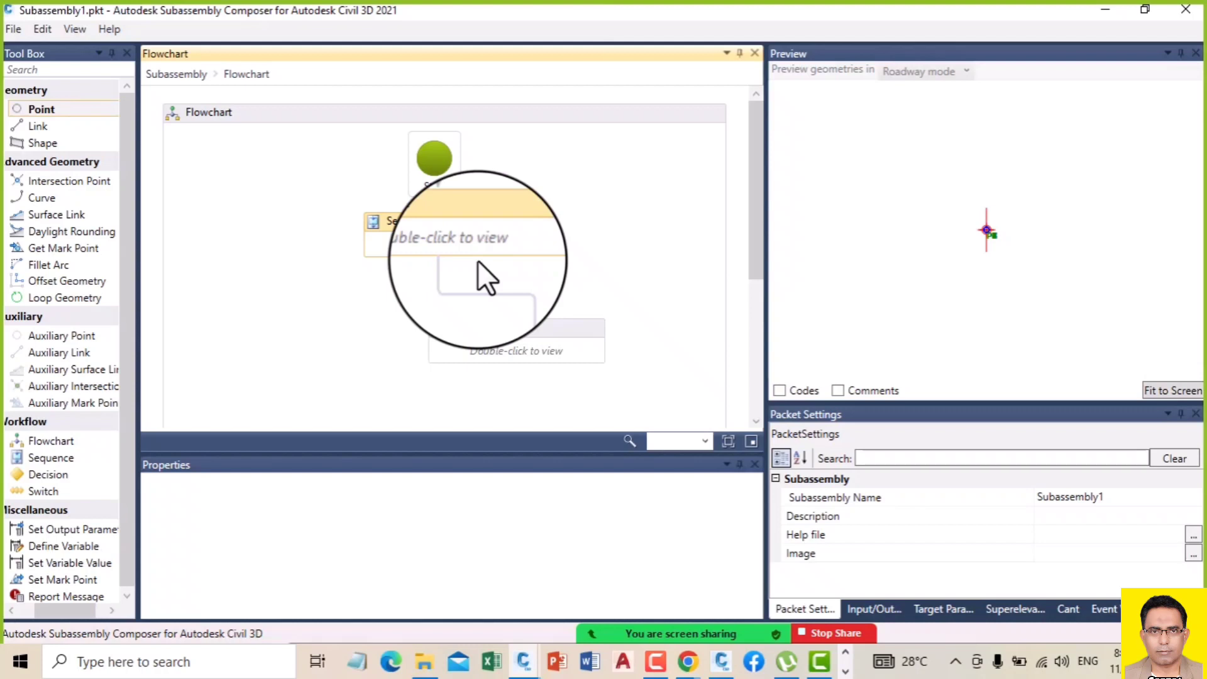
# Step: Rename the first Sequence "side slope" and the pasted Sequence "cut"
pyautogui.click(417, 219)
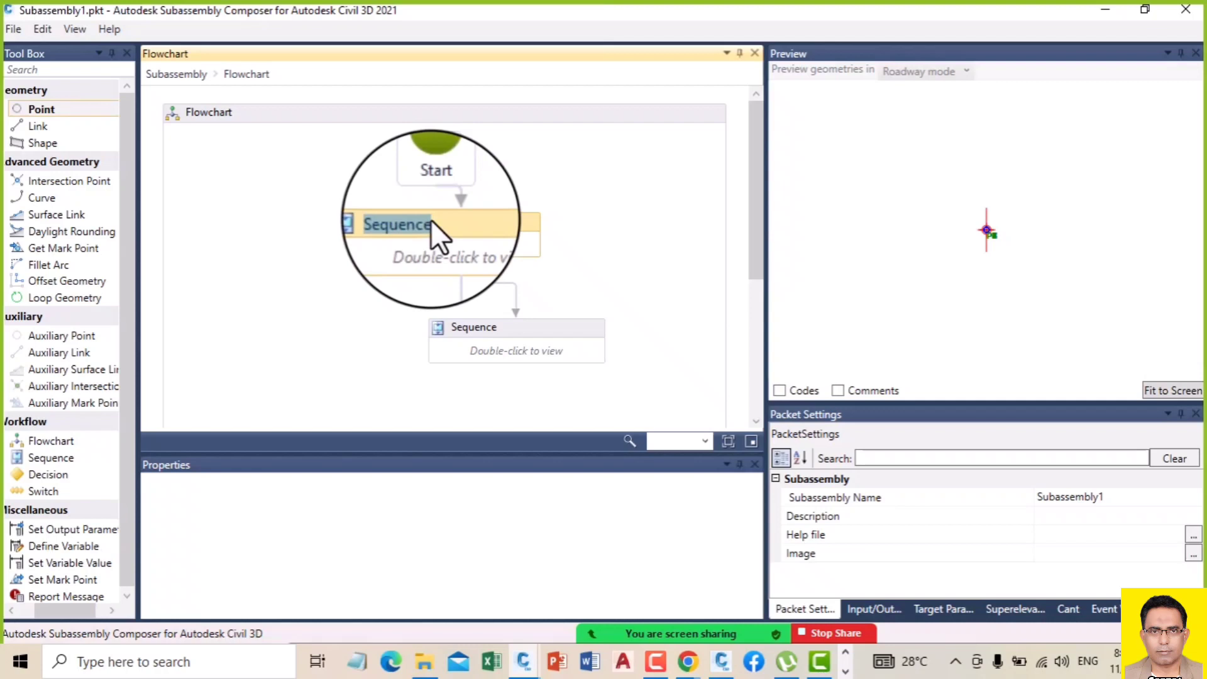
pyautogui.write('side')
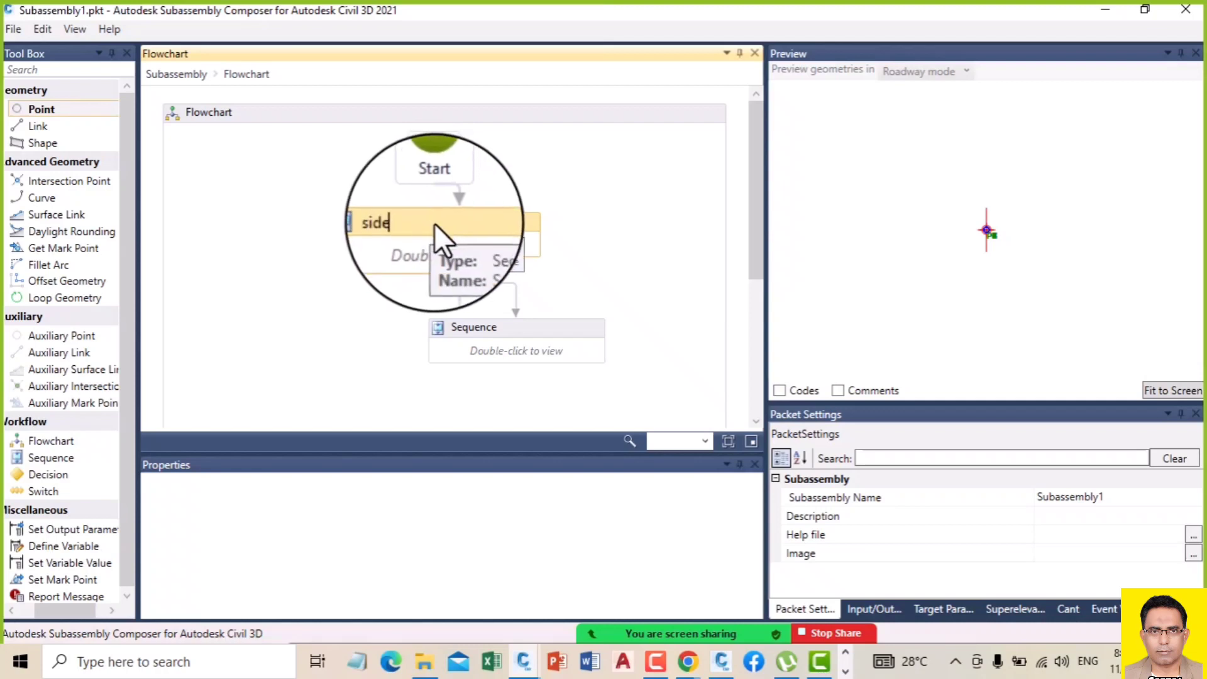
pyautogui.press('Return')
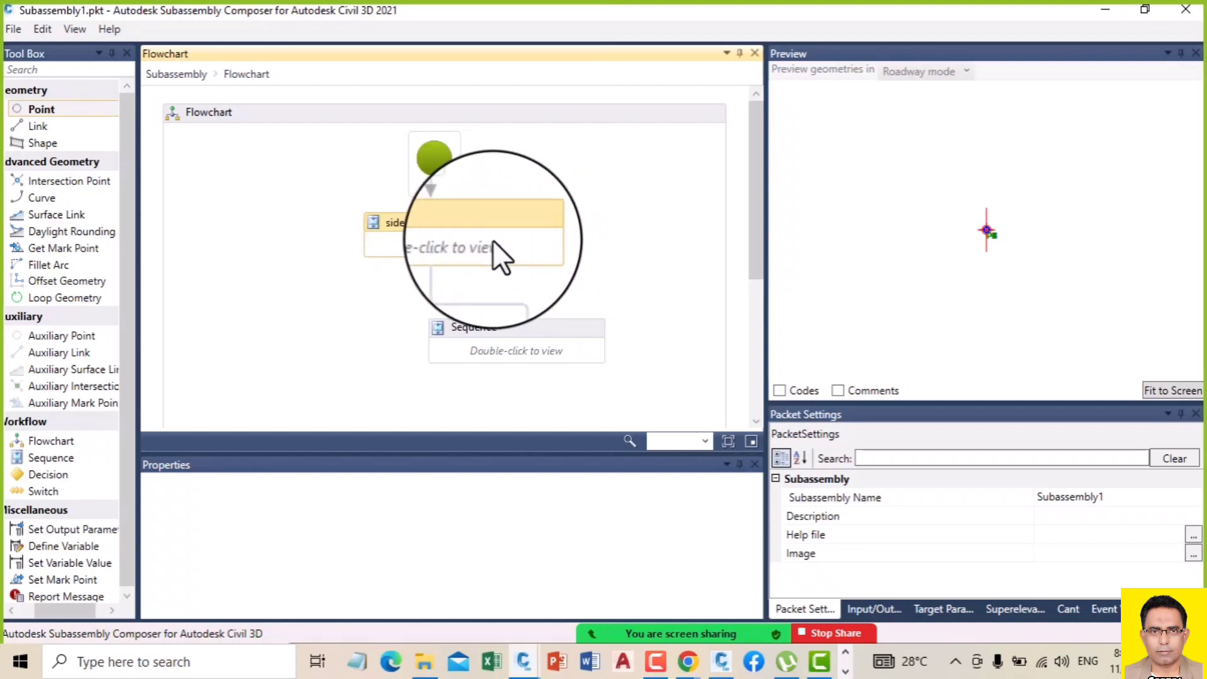
pyautogui.click(662, 286)
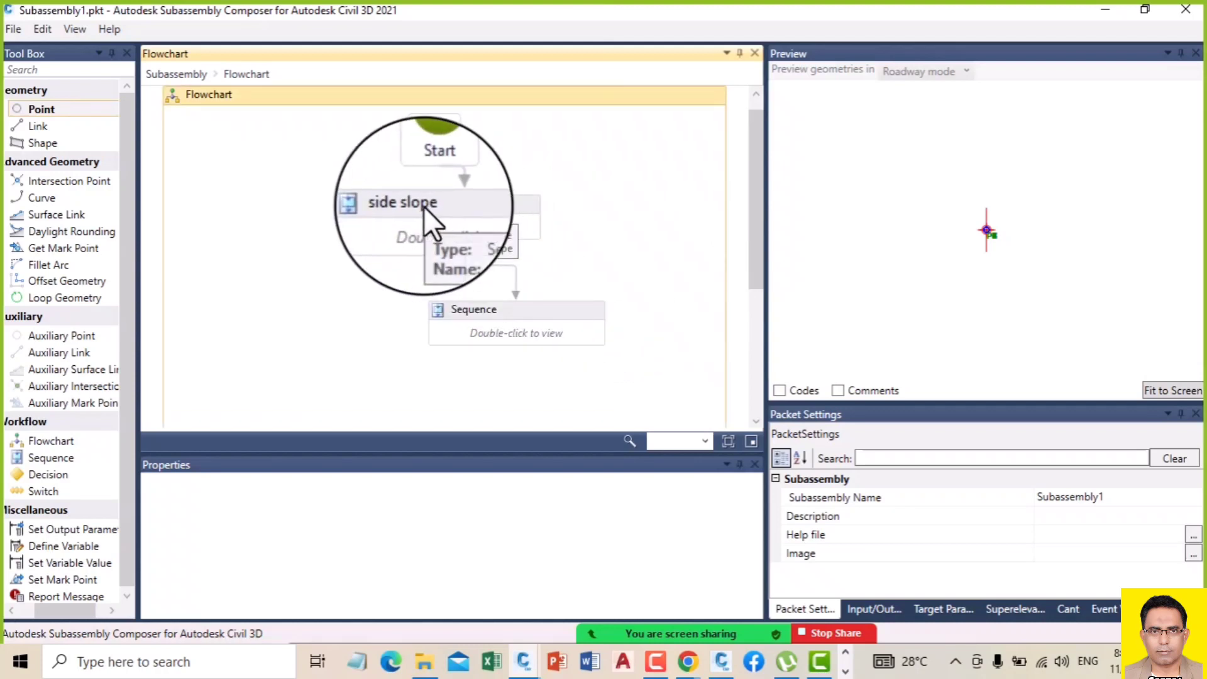
pyautogui.click(469, 306)
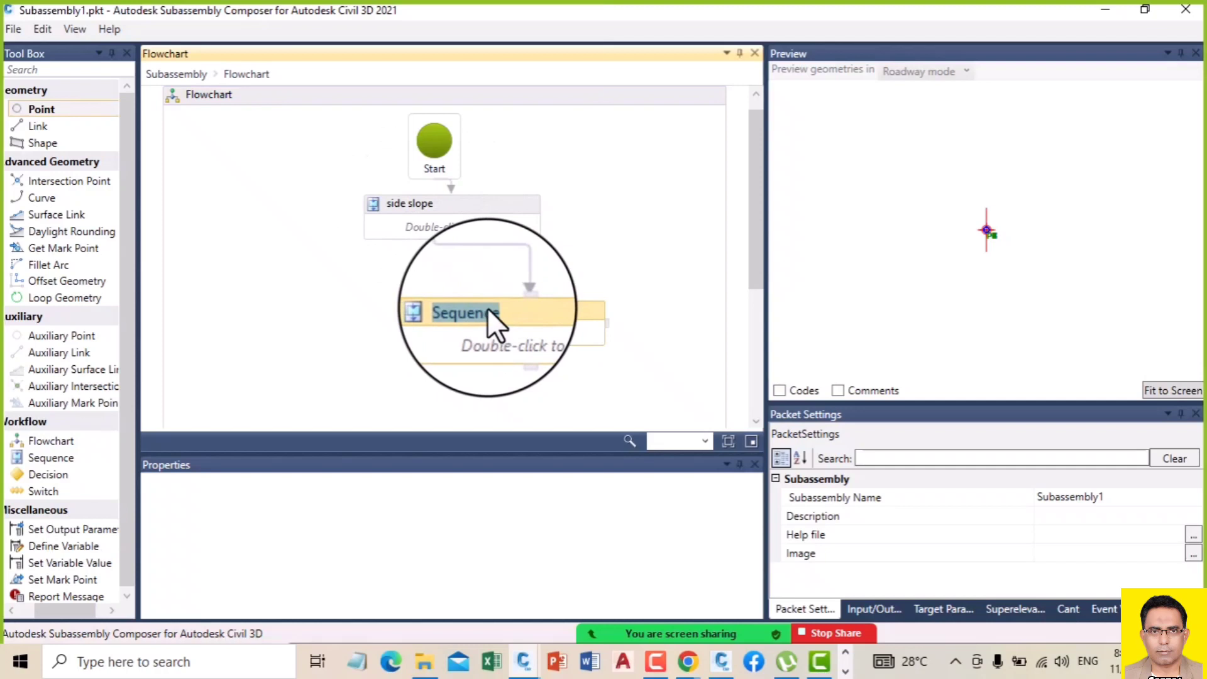
pyautogui.write('cut')
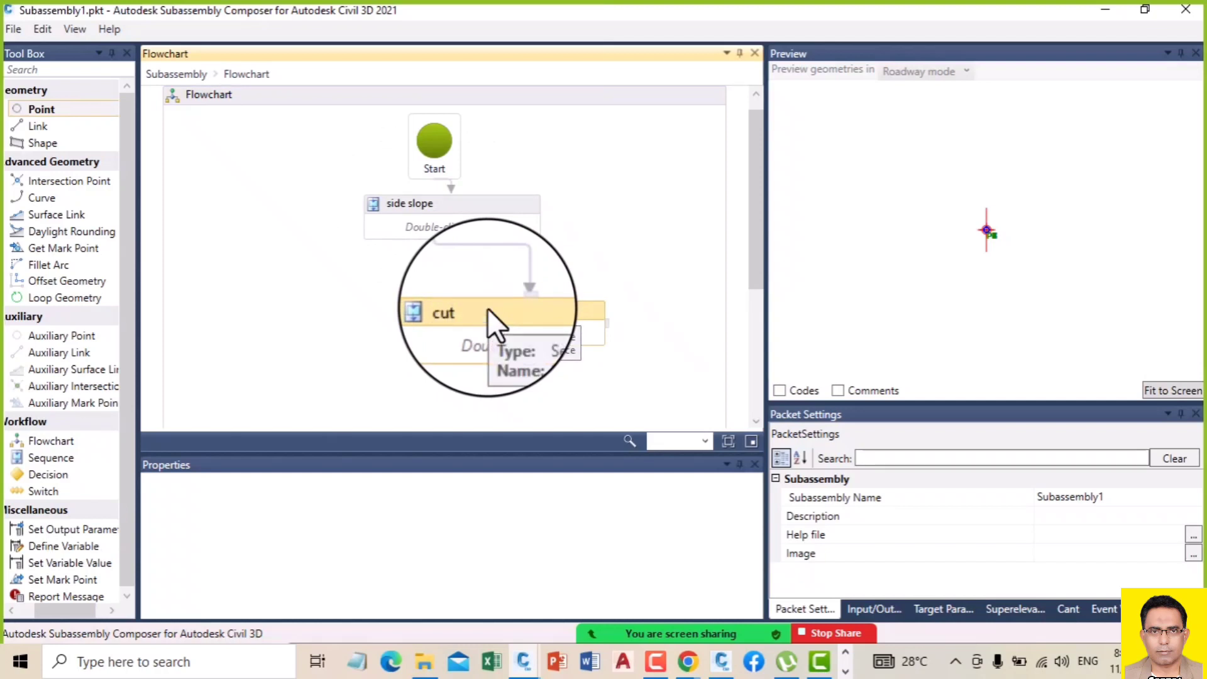
pyautogui.click(574, 261)
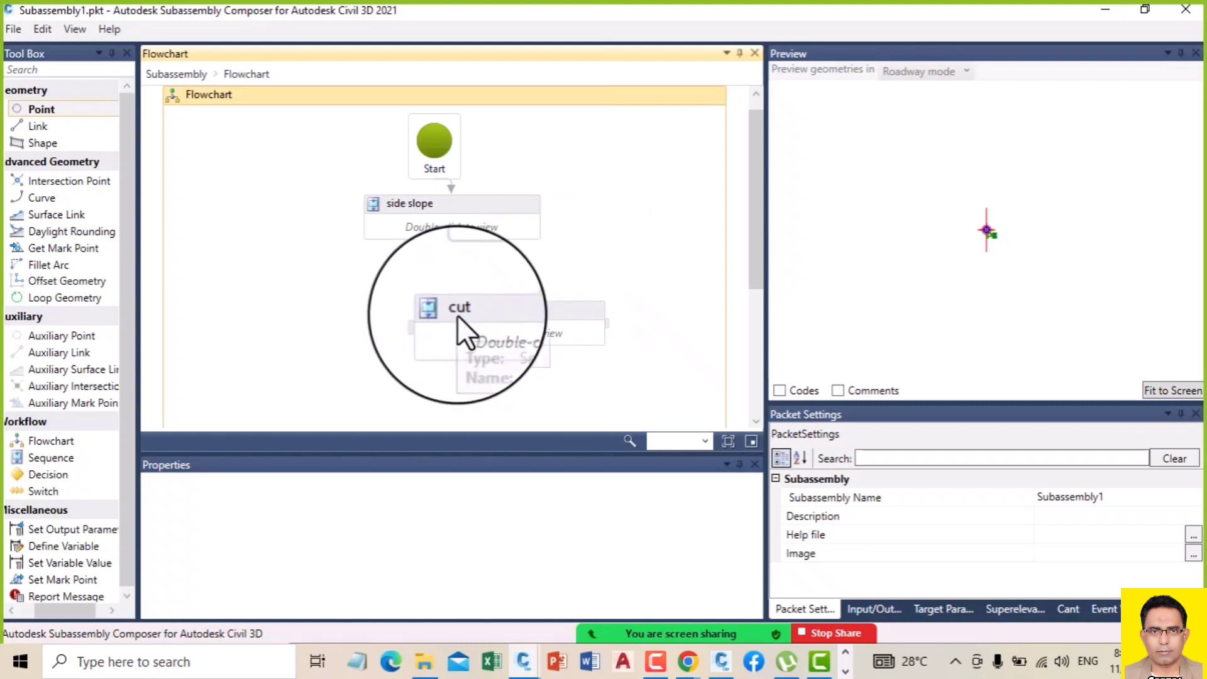
# Step: Review the points grouped inside the cut and side slope Sequences, returning to the Flowchart level
pyautogui.doubleClick(498, 325)
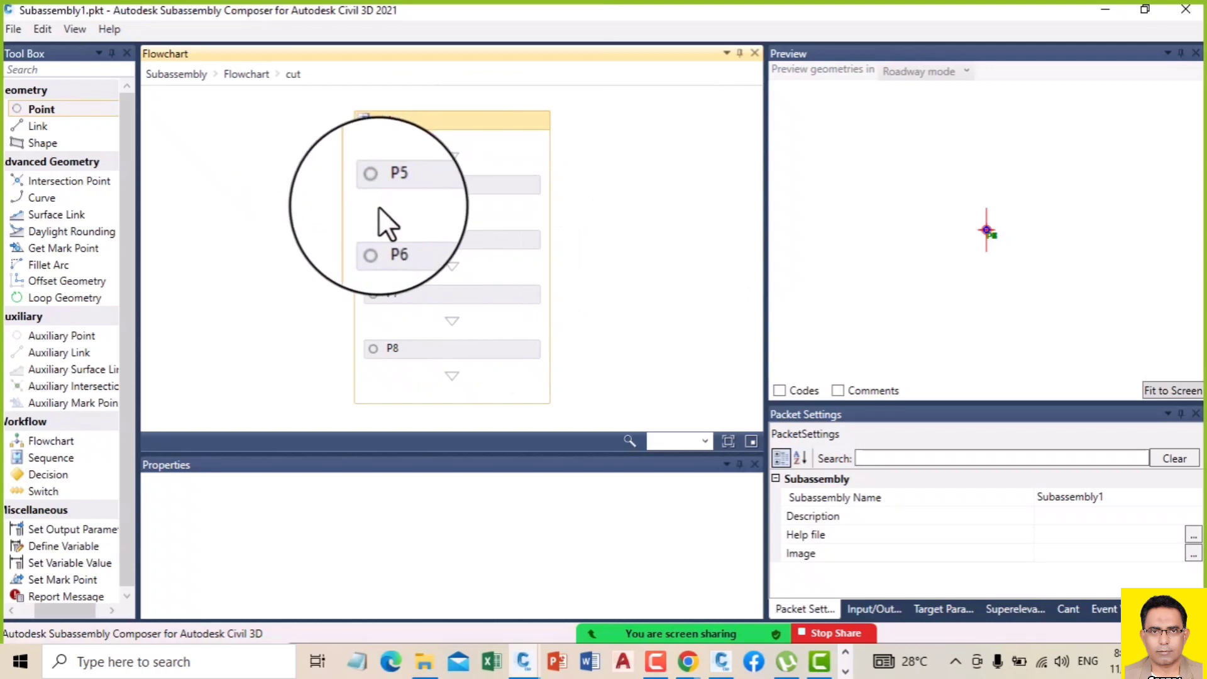
pyautogui.click(235, 77)
pyautogui.click(201, 78)
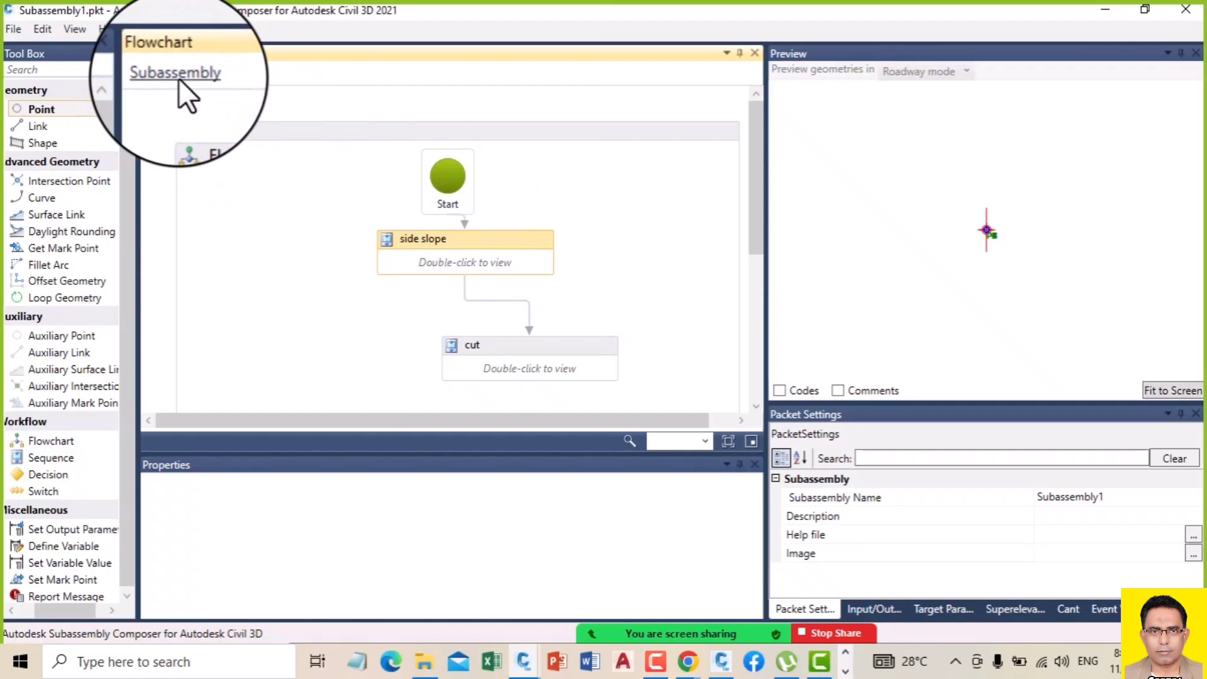
pyautogui.moveTo(530, 661)
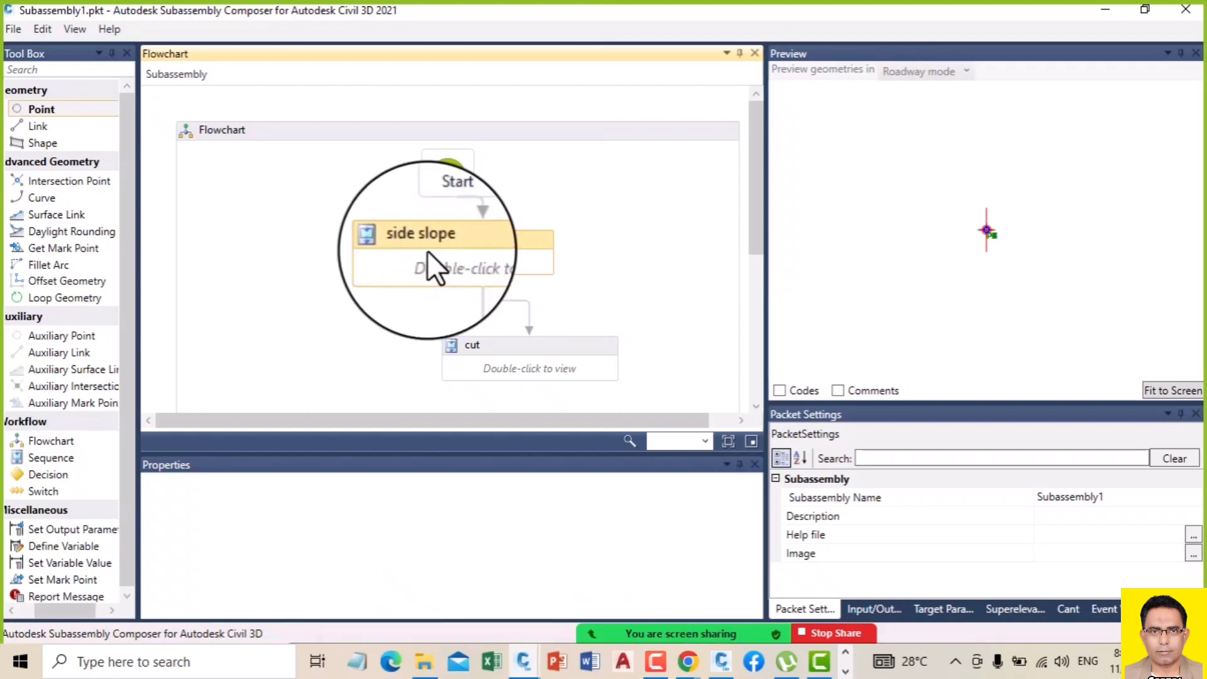
pyautogui.click(250, 134)
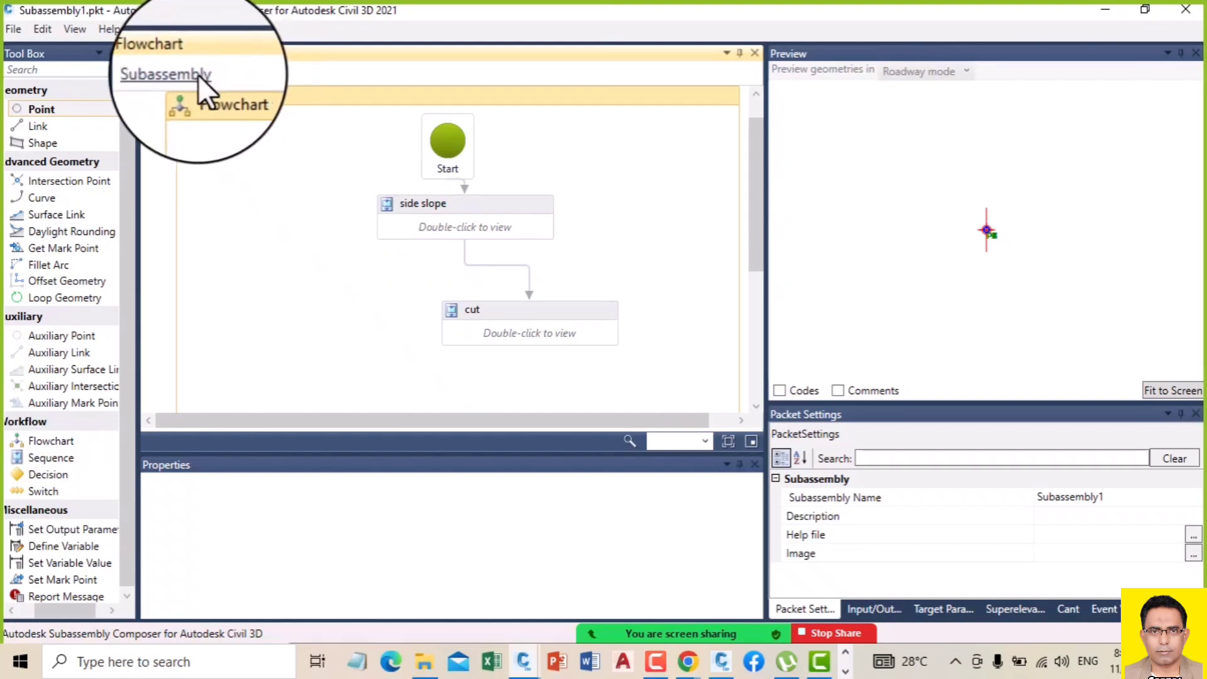
pyautogui.doubleClick(456, 223)
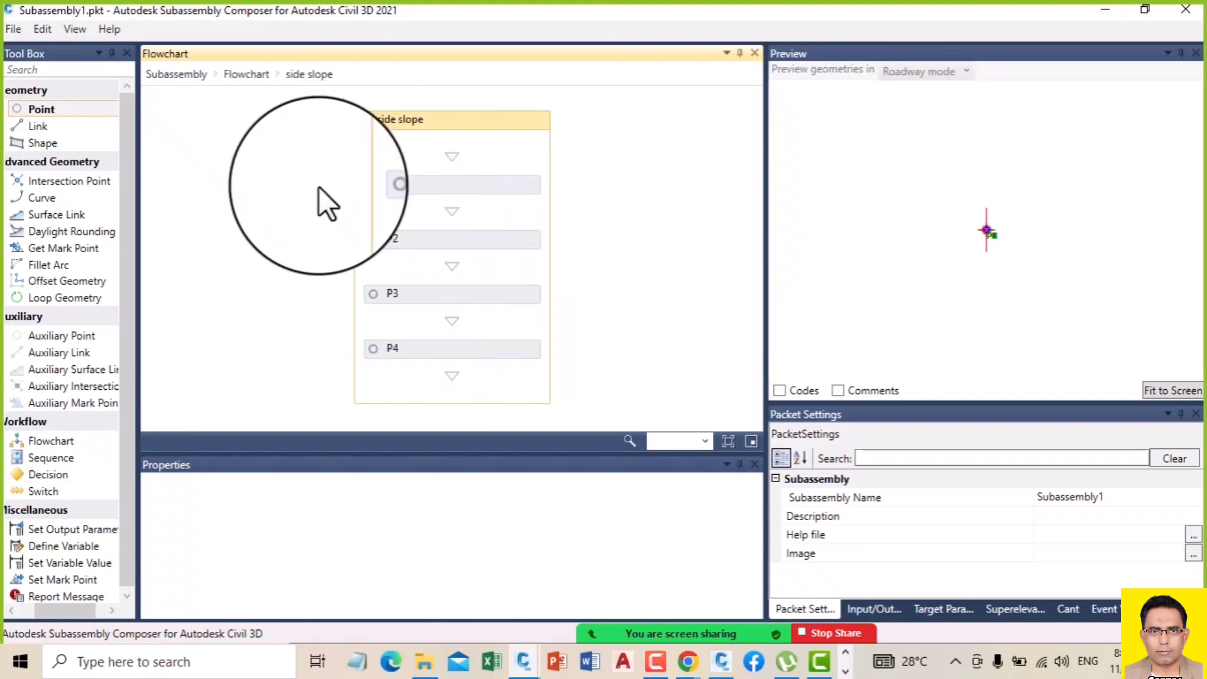
pyautogui.click(248, 74)
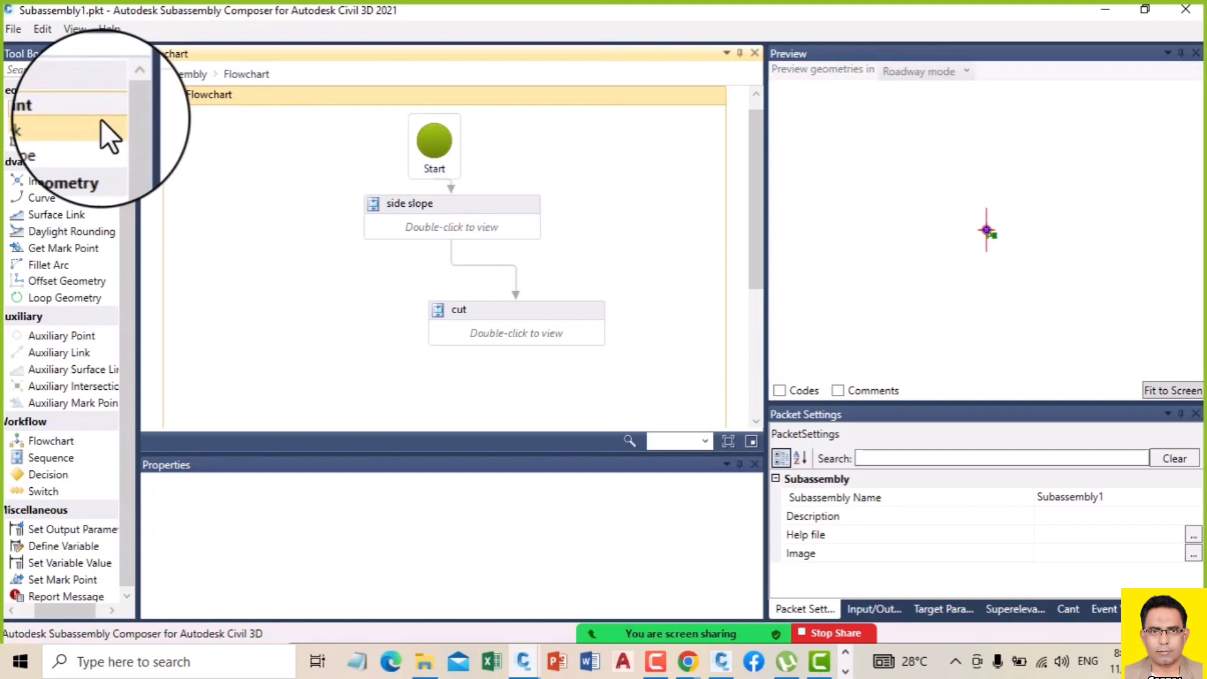
# Step: Add a single point directly in the Flowchart beside the two Sequences, connected after cut
pyautogui.moveTo(100, 107); pyautogui.dragTo(308, 264)
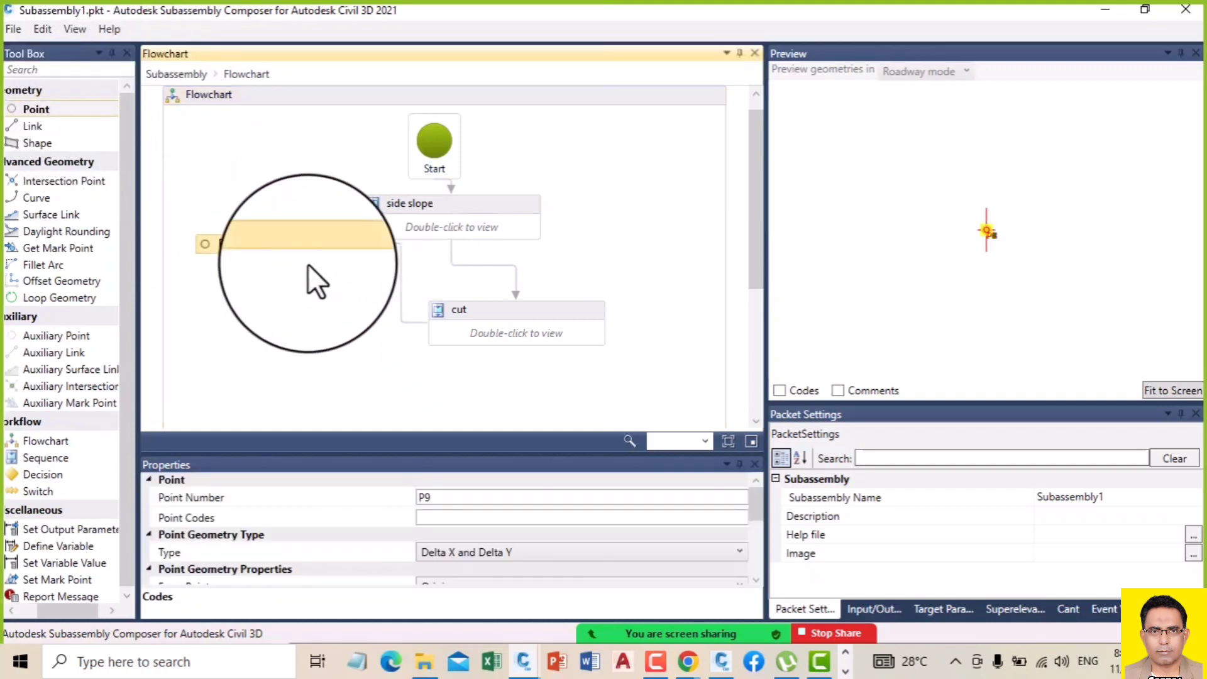
pyautogui.click(439, 202)
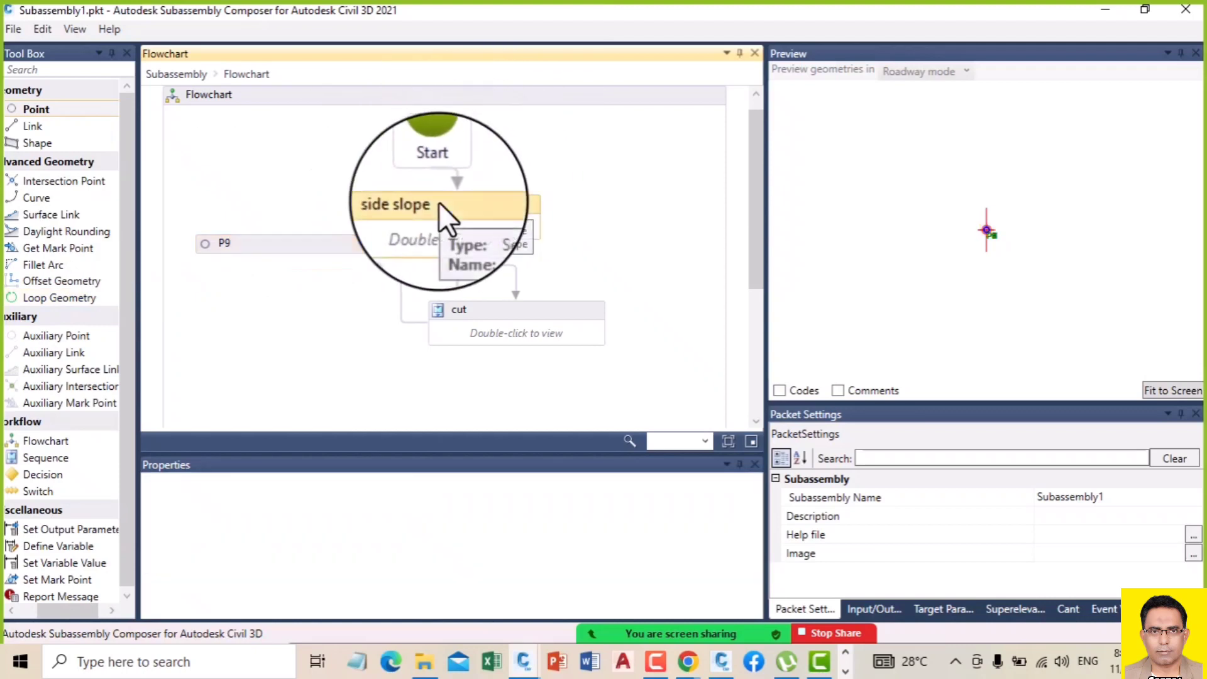
# Step: Look at the points inside the side slope Sequence and return to the Flowchart level
pyautogui.doubleClick(439, 202)
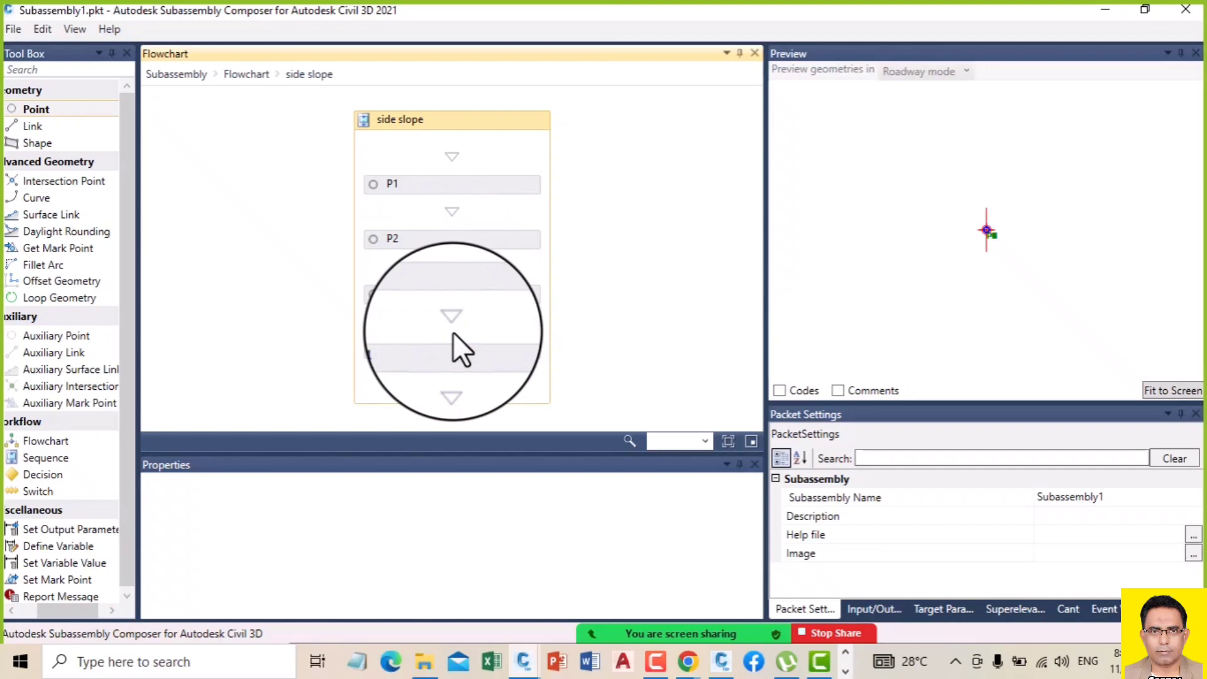
pyautogui.click(254, 75)
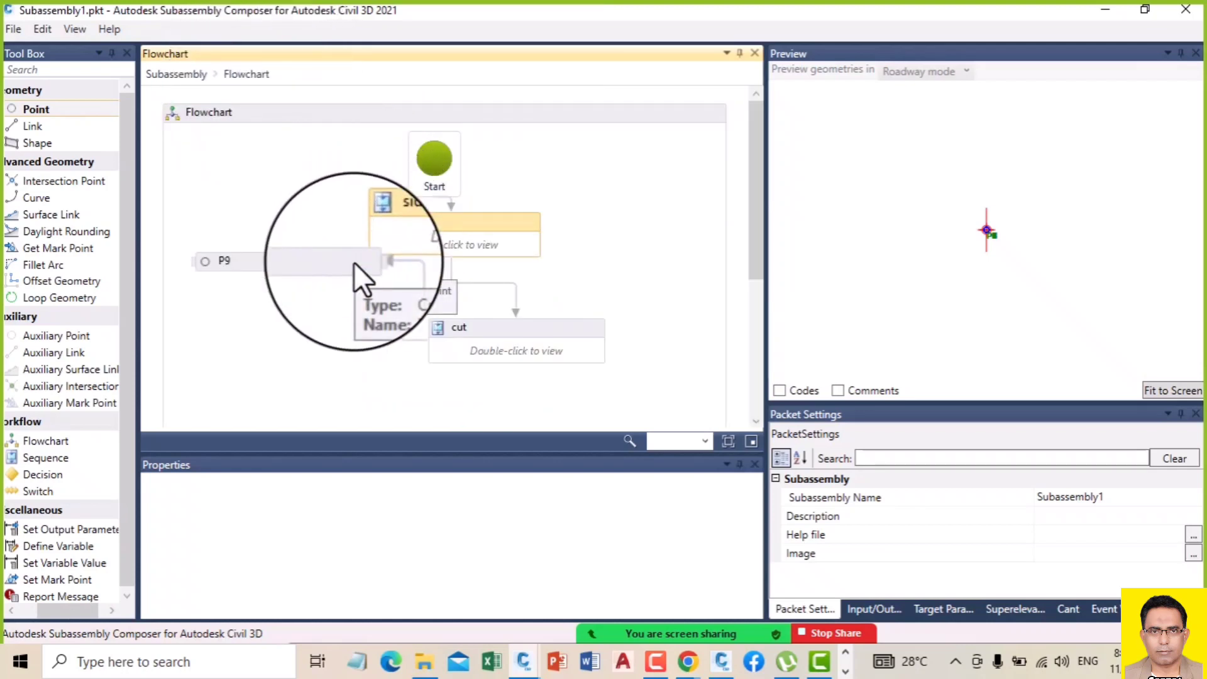
# Step: Delete the standalone point P9 connected after cut from the Flowchart and go up to the Subassembly level
pyautogui.click(356, 266)
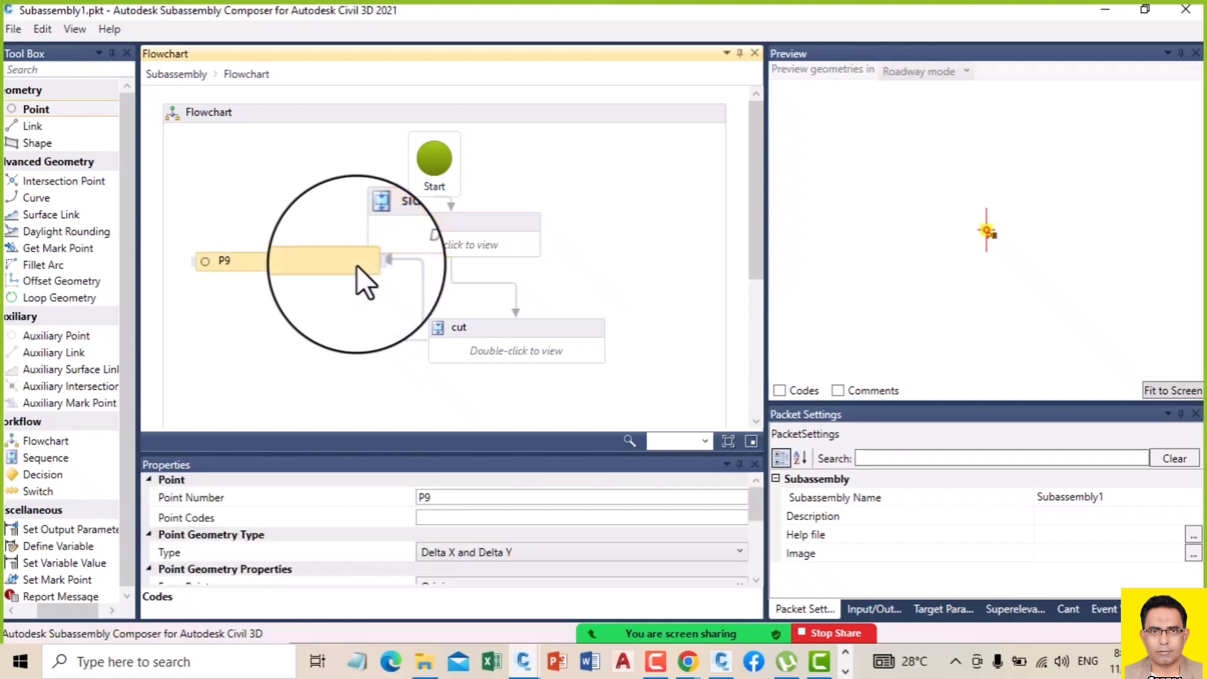
pyautogui.press('Delete')
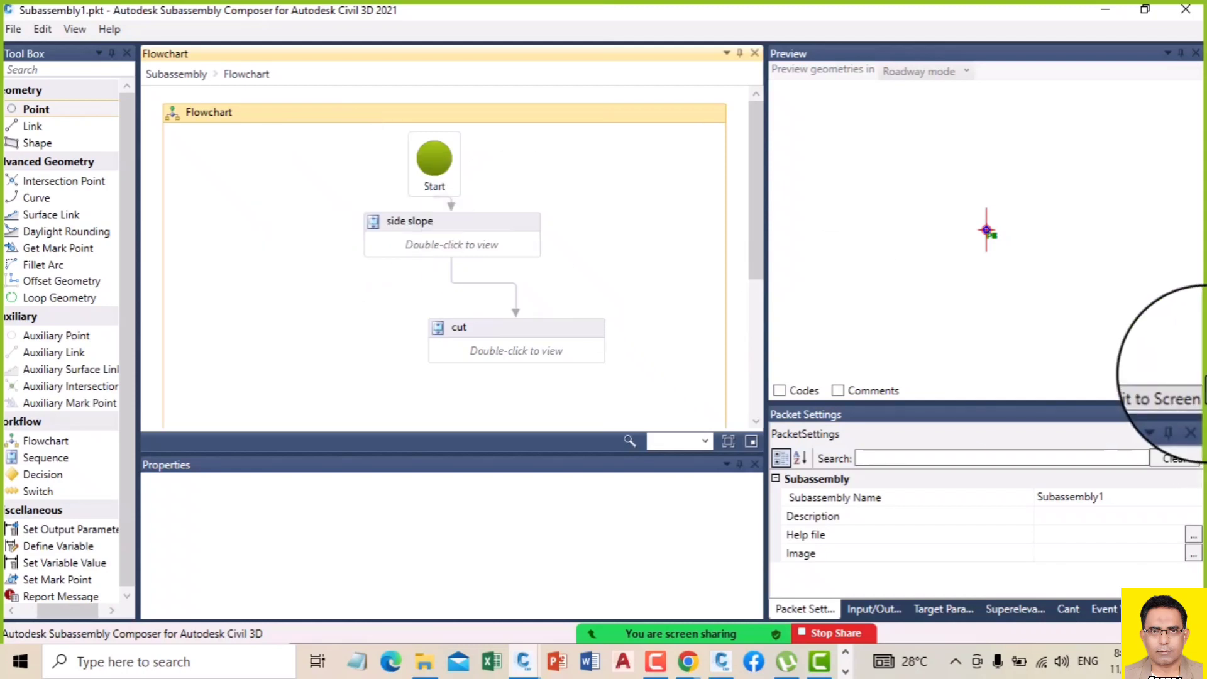
pyautogui.click(175, 73)
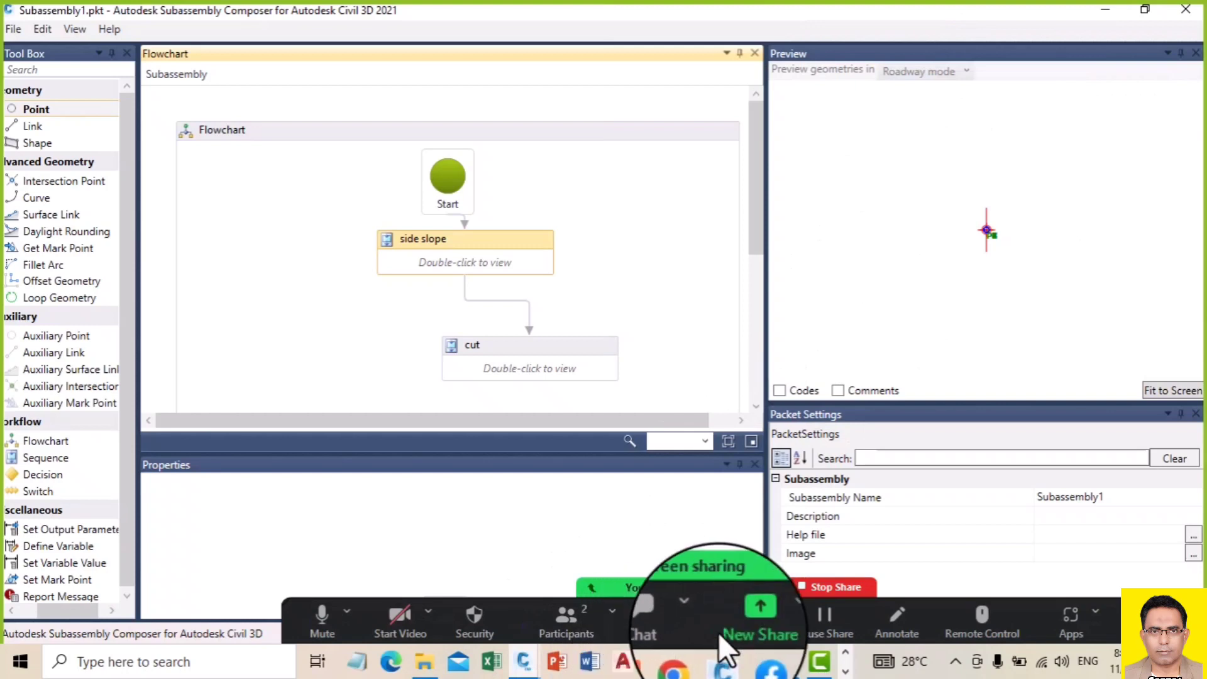
# Step: Open the Zoom selection of windows and applications for starting a new screen share
pyautogui.click(743, 627)
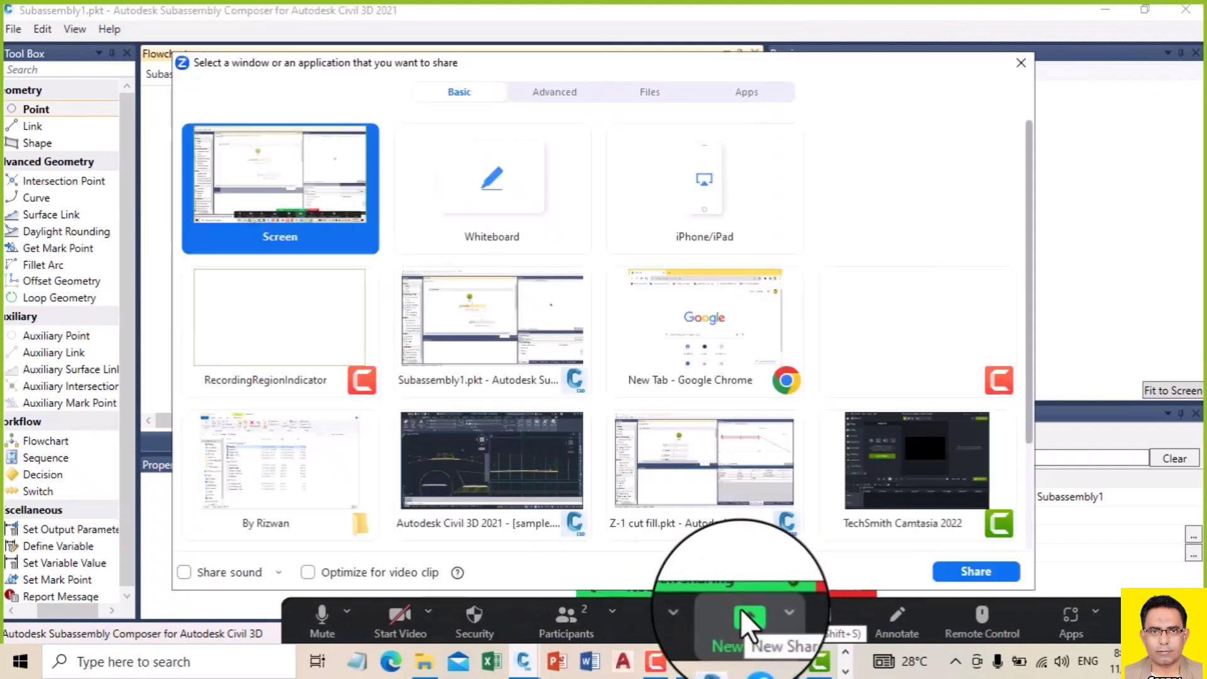